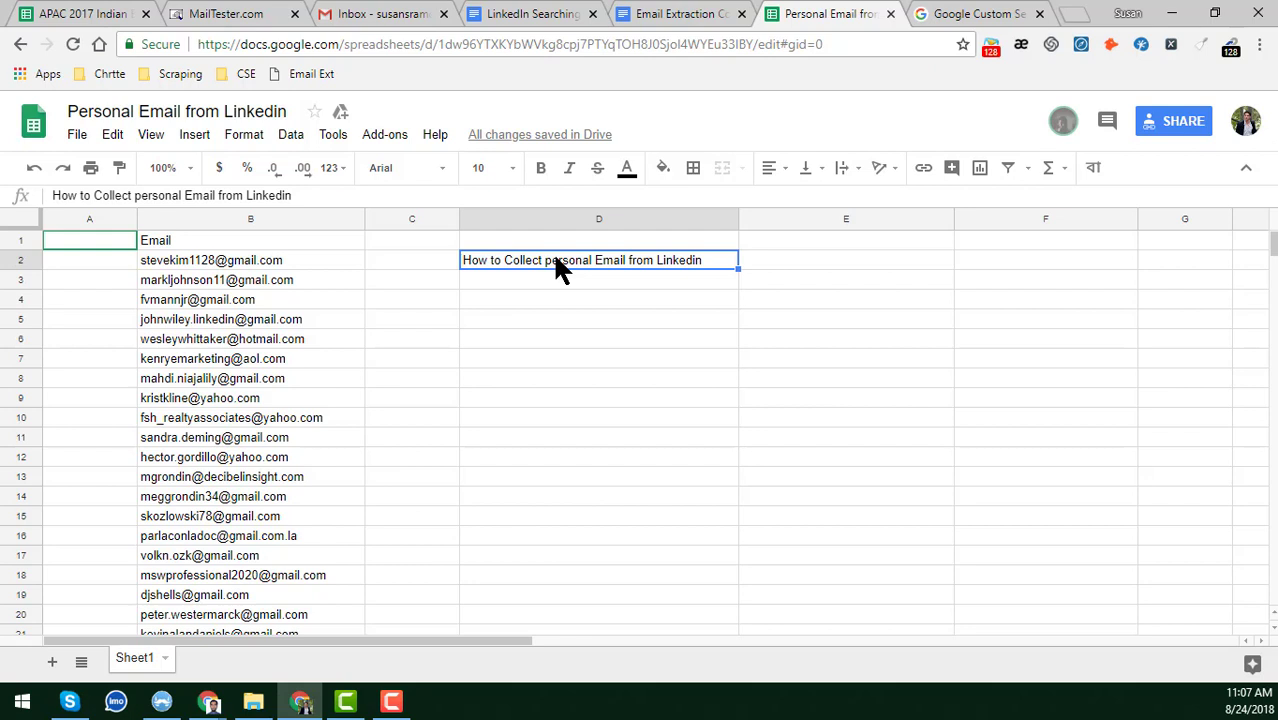
# Review the LinkedIn results on the Google Custom Search page, down to the page numbers and back.
pyautogui.click(941, 14)
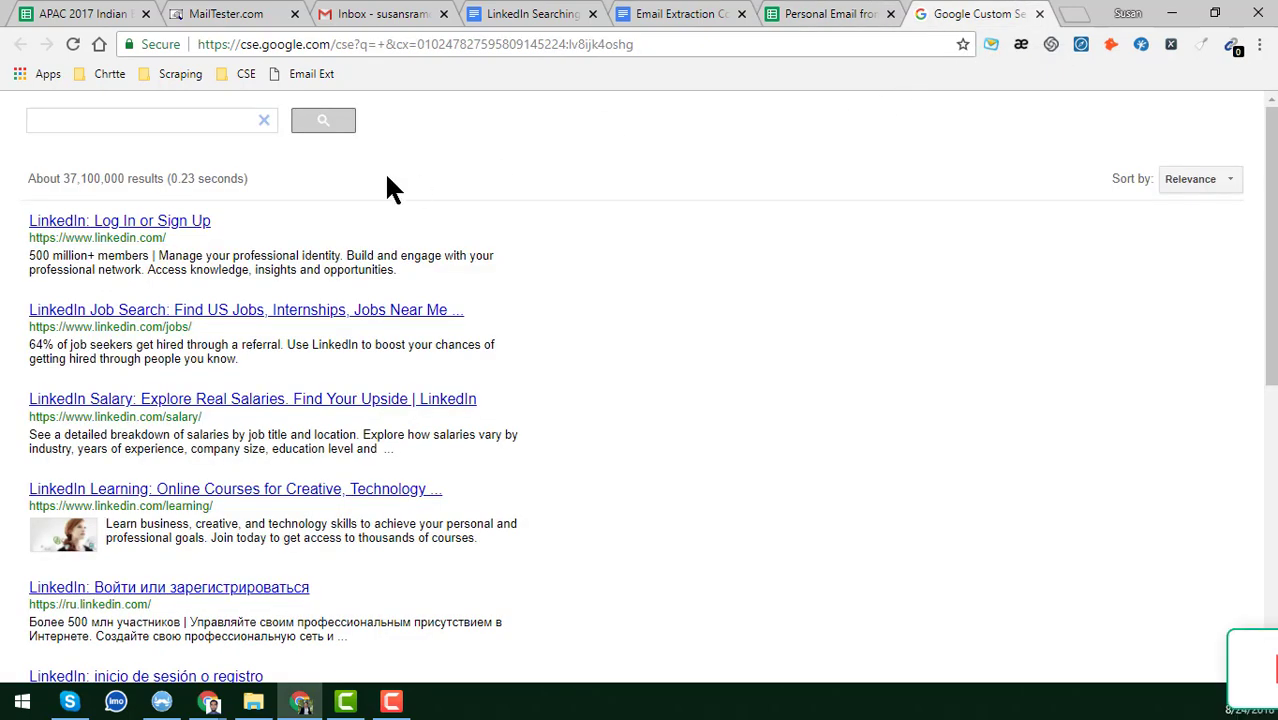
pyautogui.scroll(-3, 230, 336)
pyautogui.scroll(-3, 357, 394)
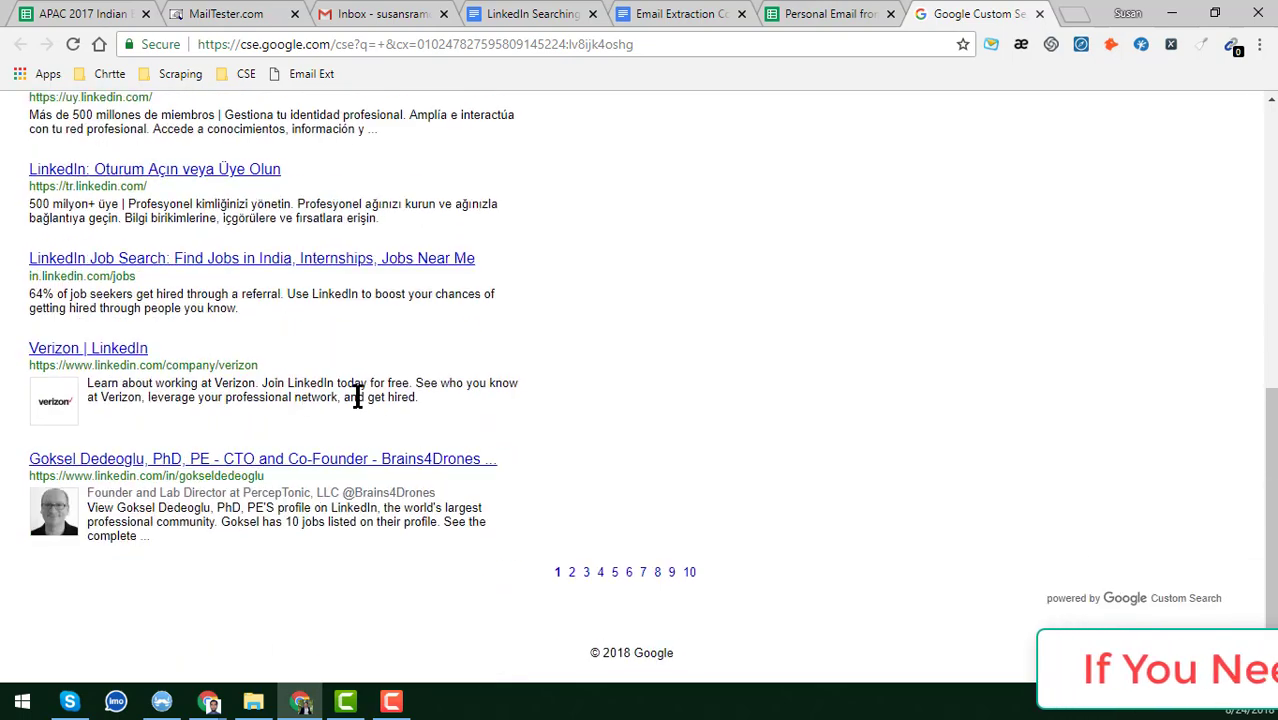
pyautogui.scroll(6, 391, 374)
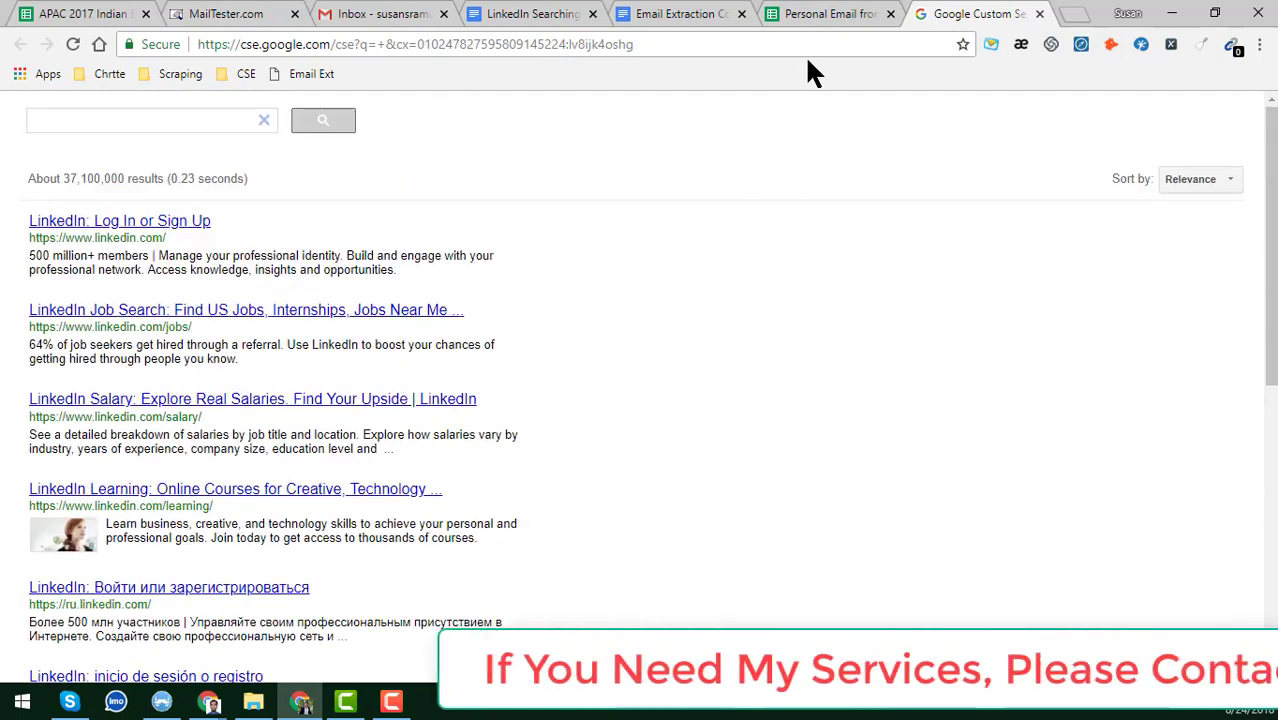
# Return to the Personal Email from Linkedin spreadsheet and look through the collected addresses in the Email column.
pyautogui.click(808, 12)
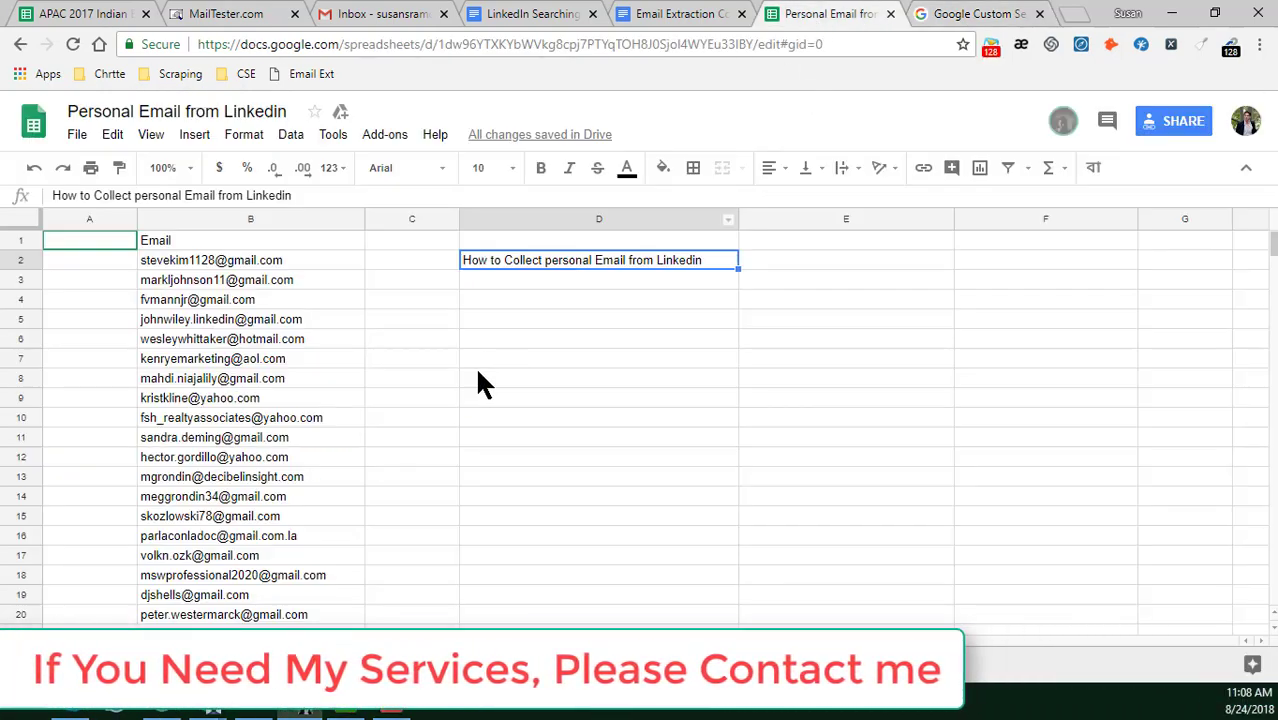
pyautogui.click(327, 258)
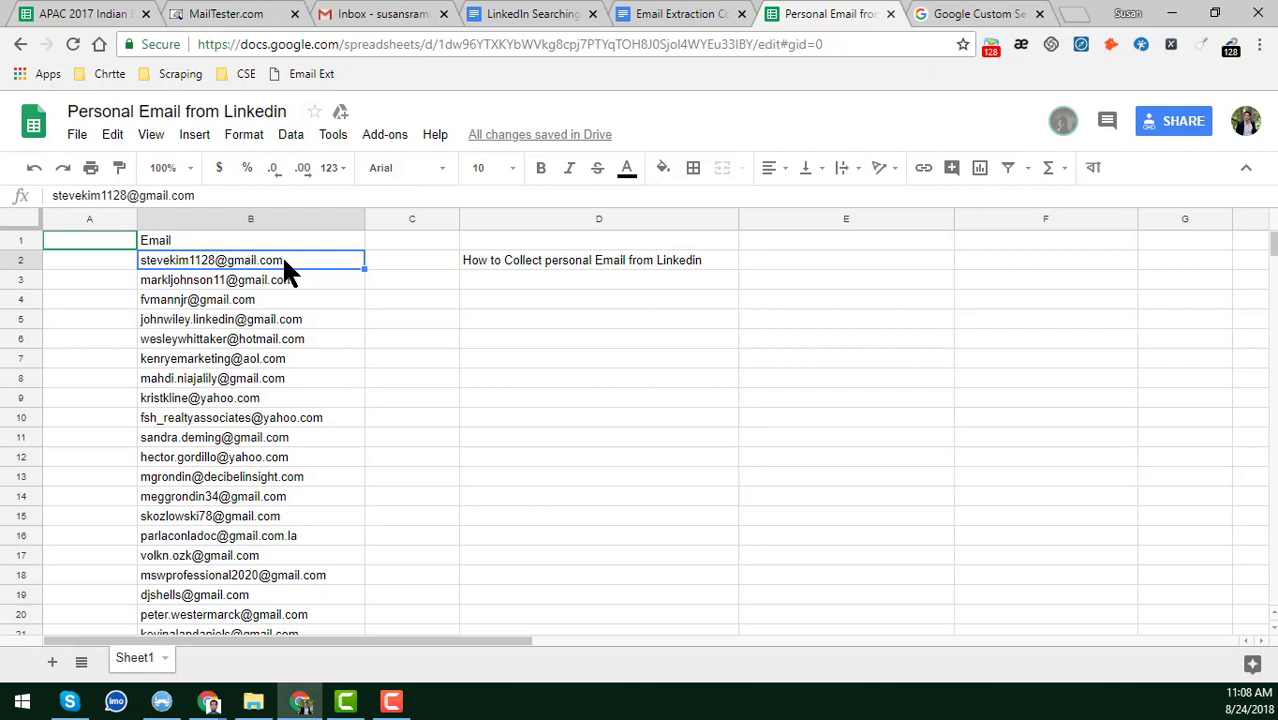
pyautogui.click(250, 276)
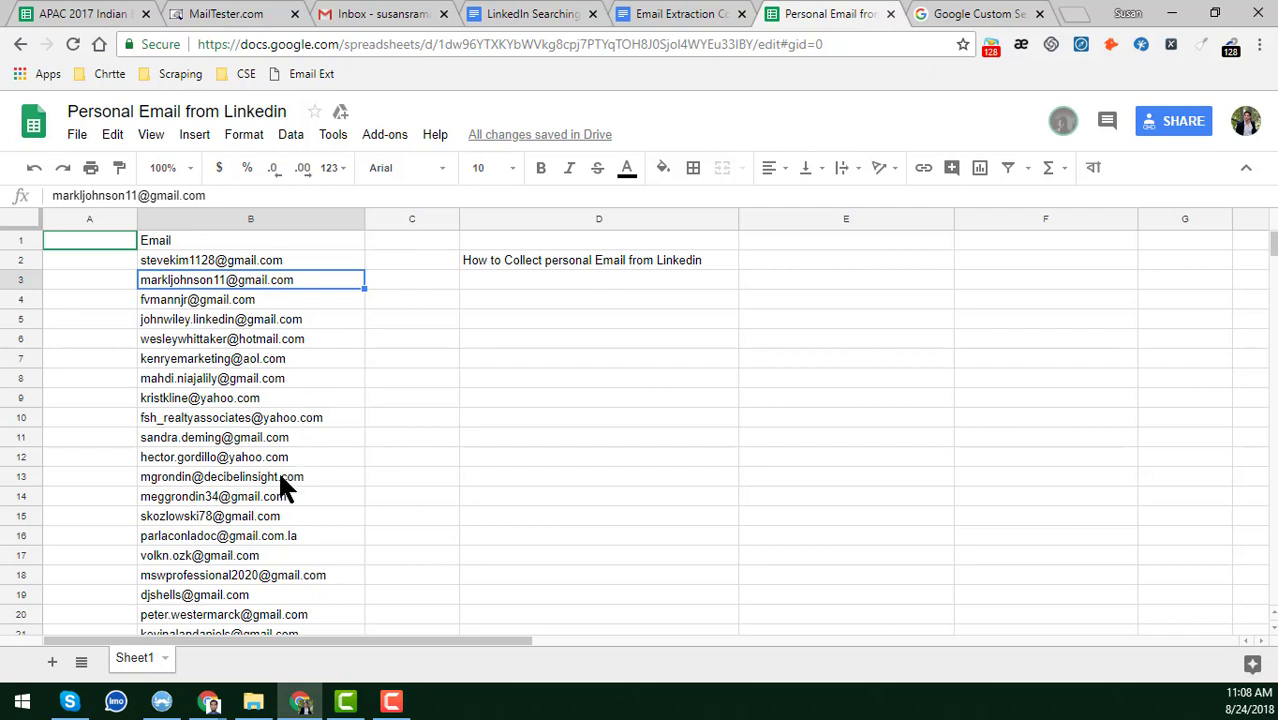
pyautogui.scroll(-3, 303, 490)
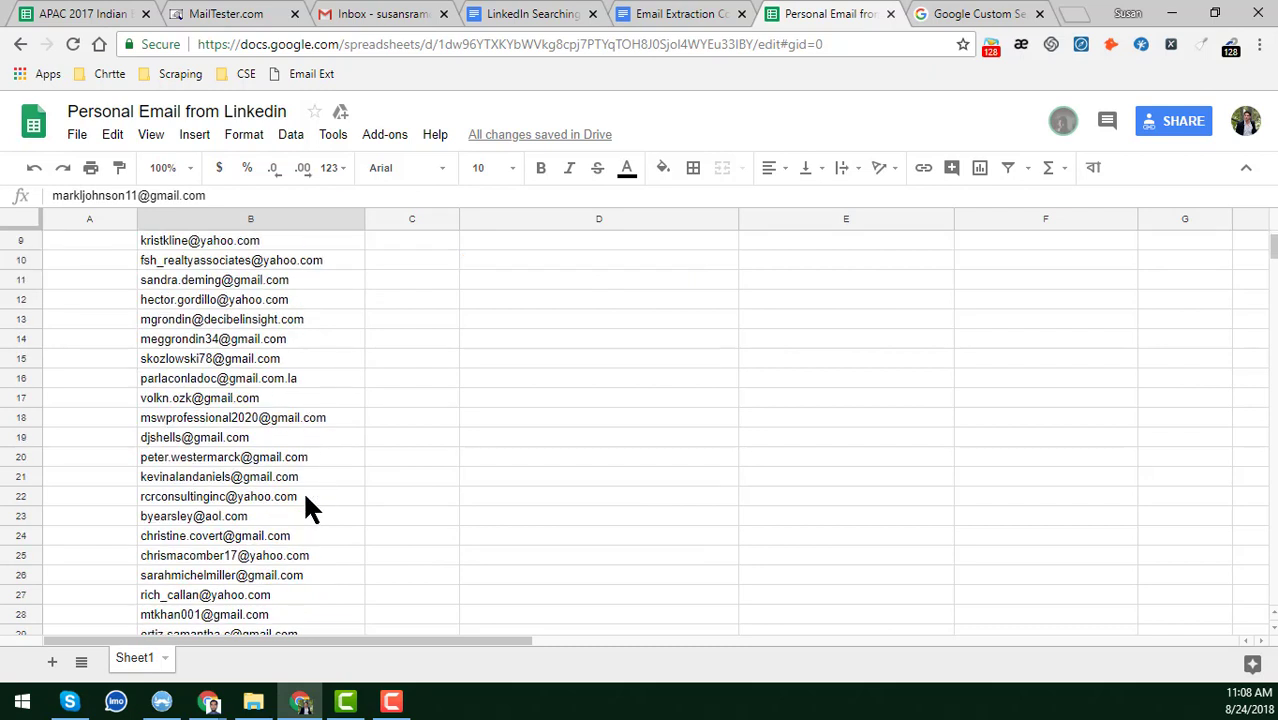
pyautogui.scroll(-3, 310, 465)
pyautogui.click(320, 462)
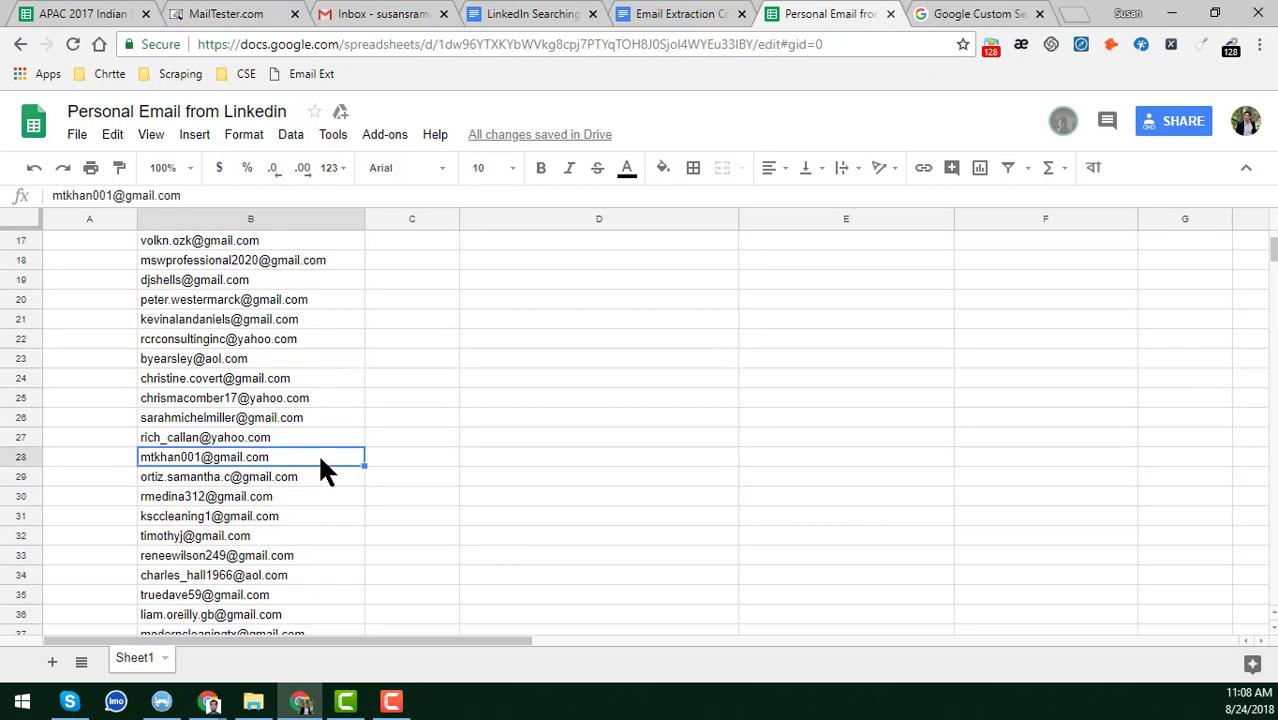
pyautogui.scroll(-2, 320, 466)
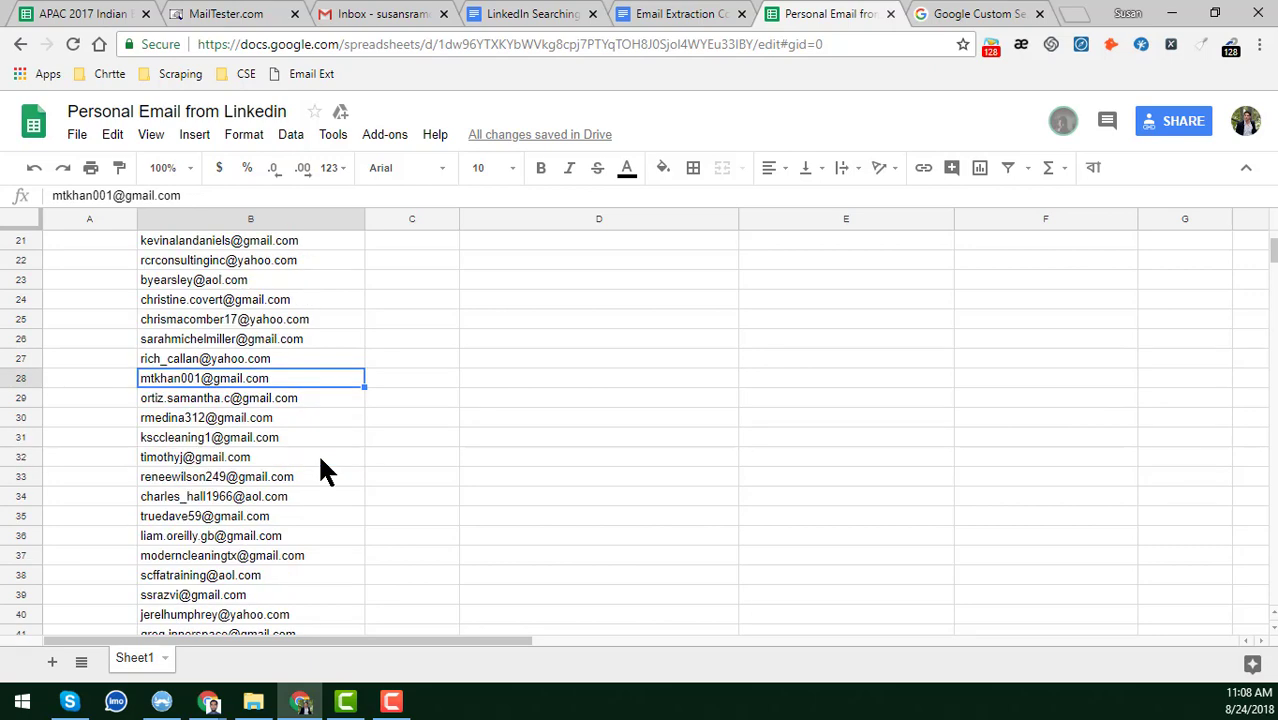
pyautogui.click(320, 462)
pyautogui.scroll(-4, 320, 466)
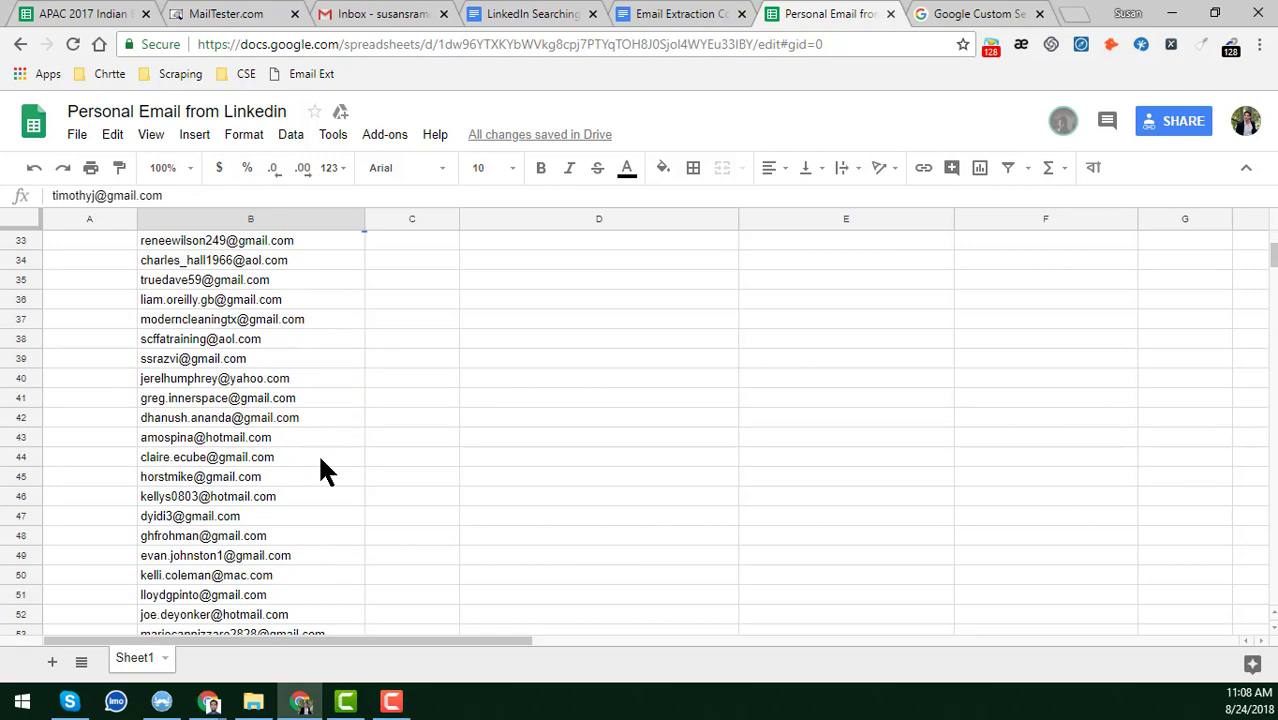
pyautogui.scroll(11, 318, 453)
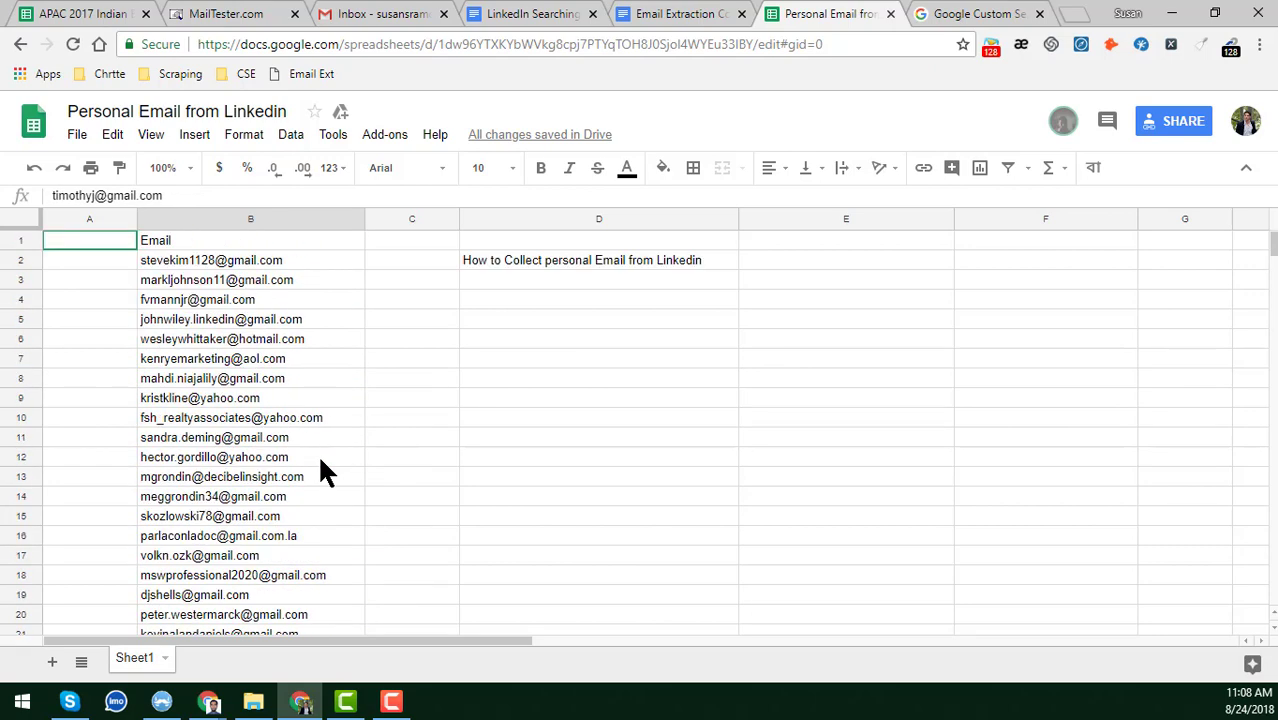
pyautogui.click(405, 399)
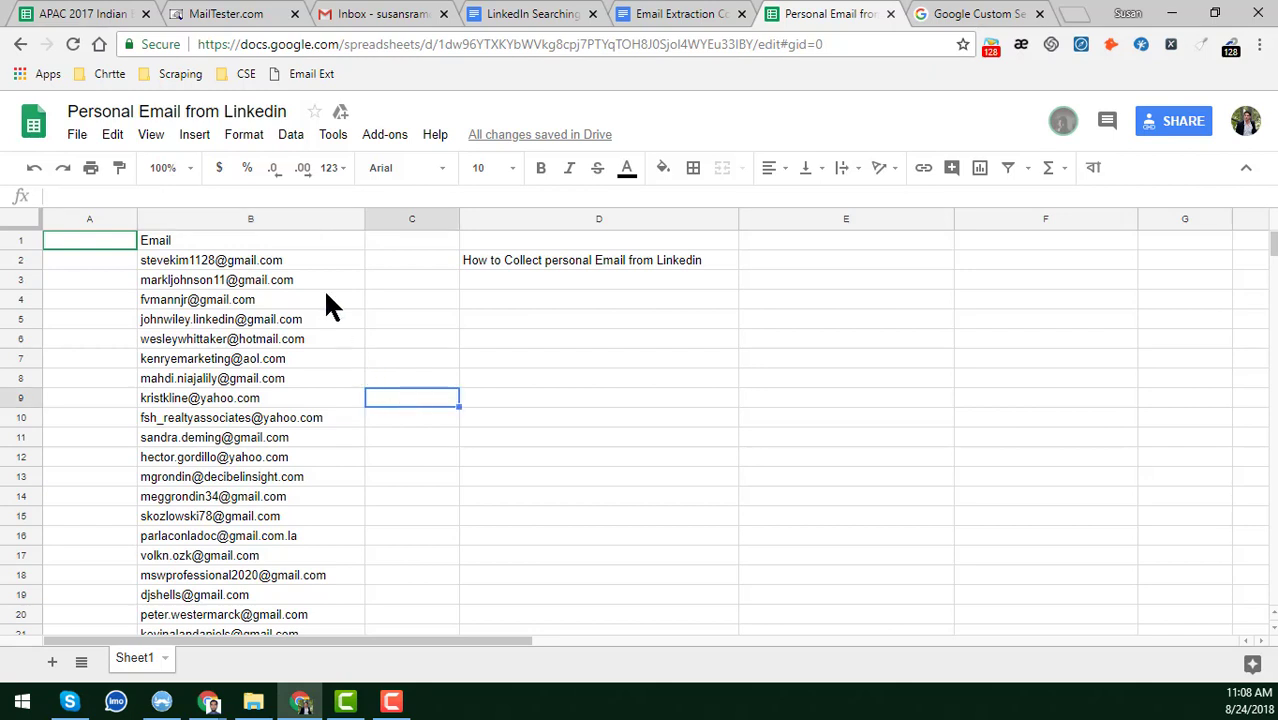
pyautogui.click(318, 262)
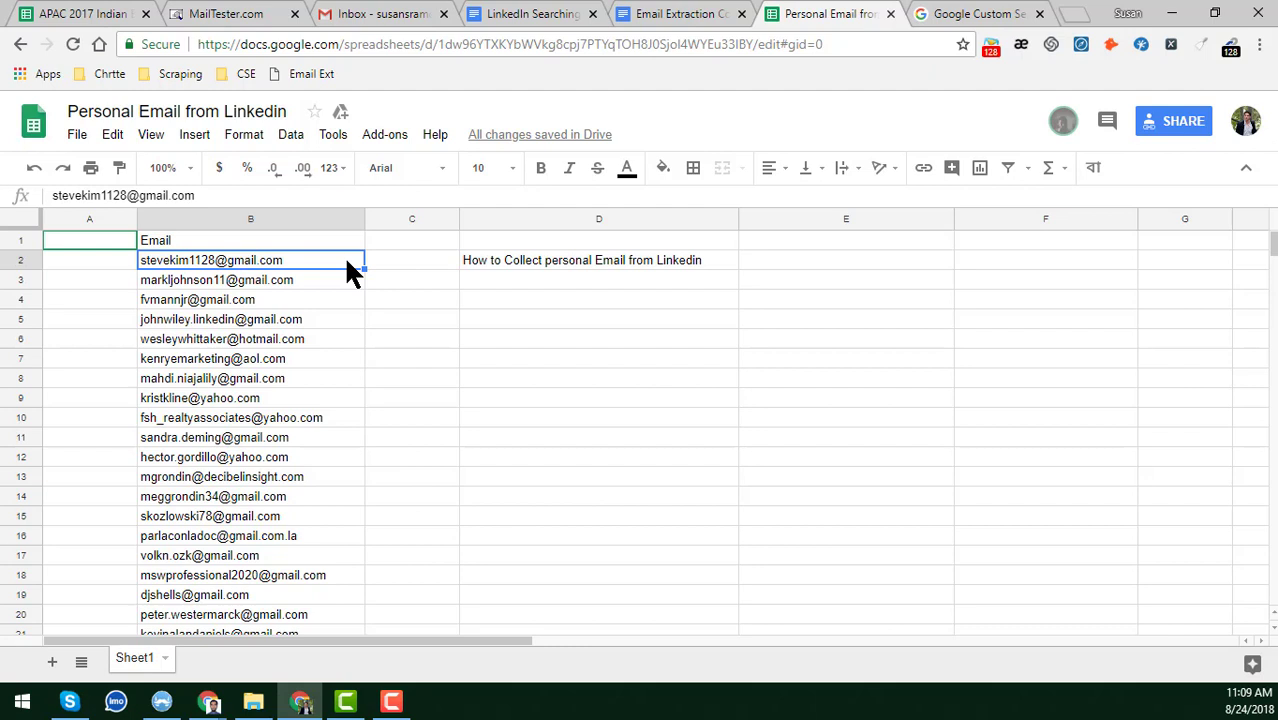
pyautogui.click(349, 362)
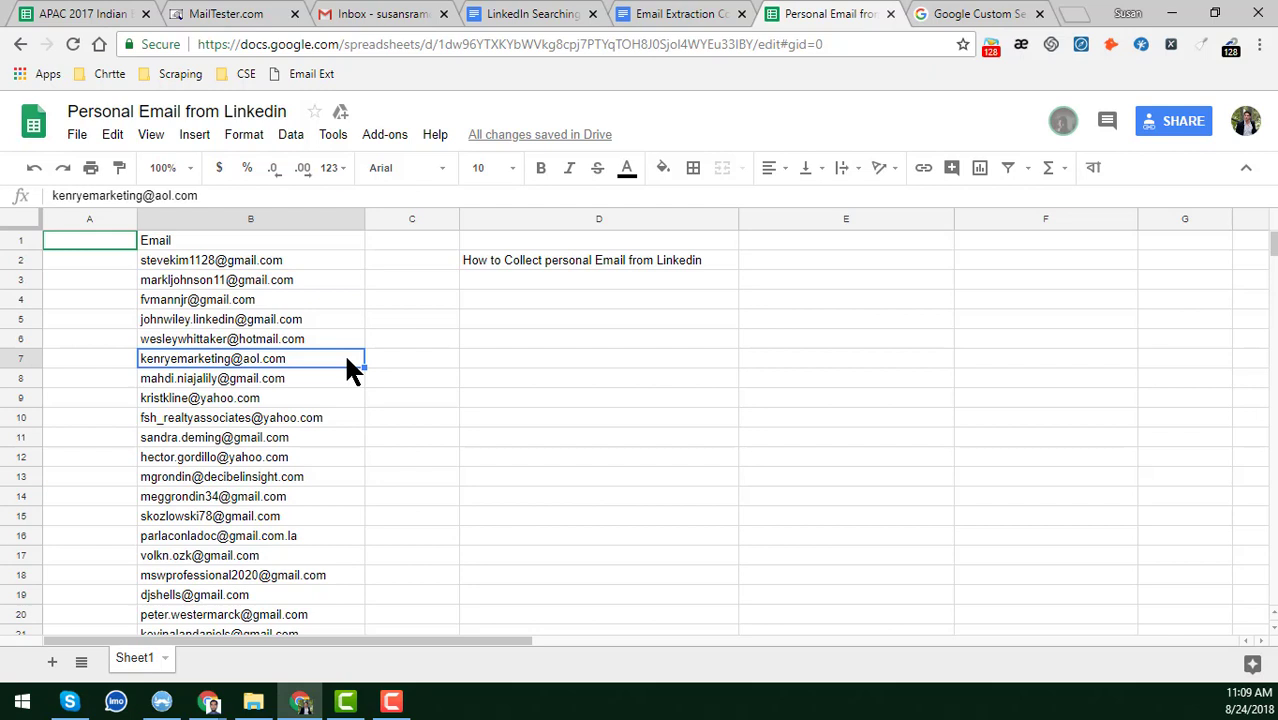
pyautogui.click(333, 260)
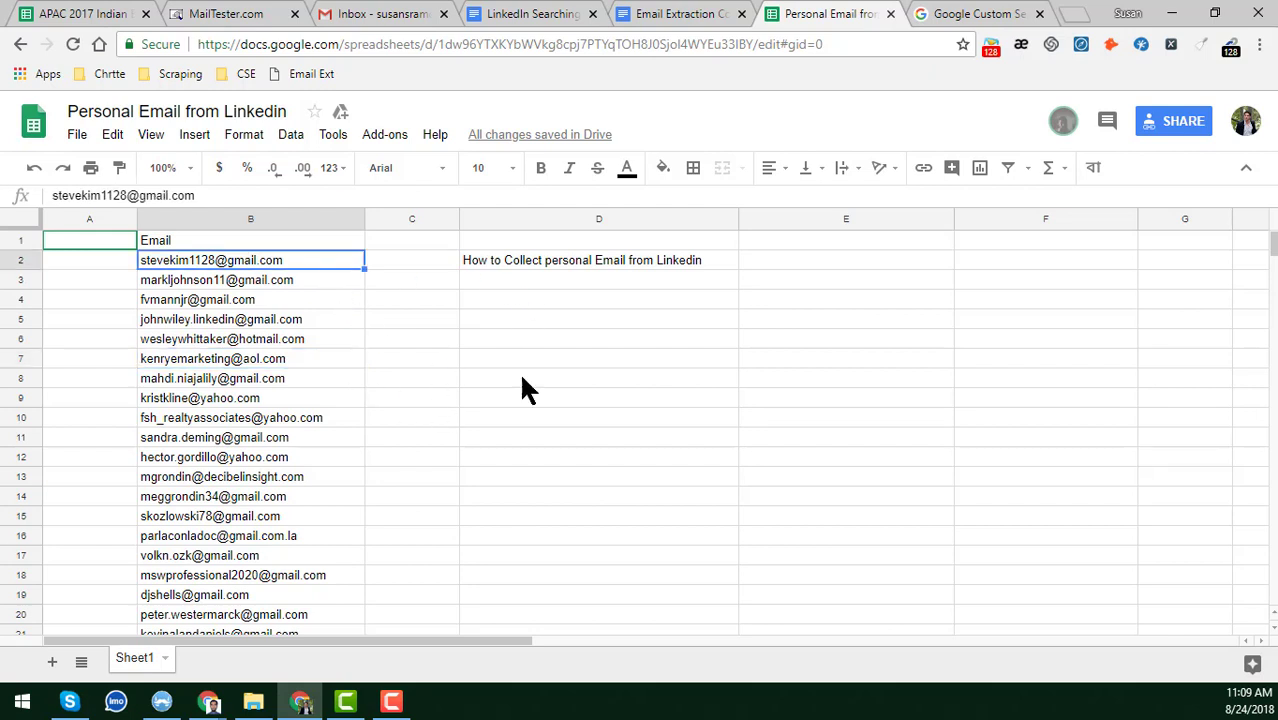
pyautogui.scroll(-3, 522, 430)
pyautogui.scroll(3, 522, 430)
pyautogui.click(550, 260)
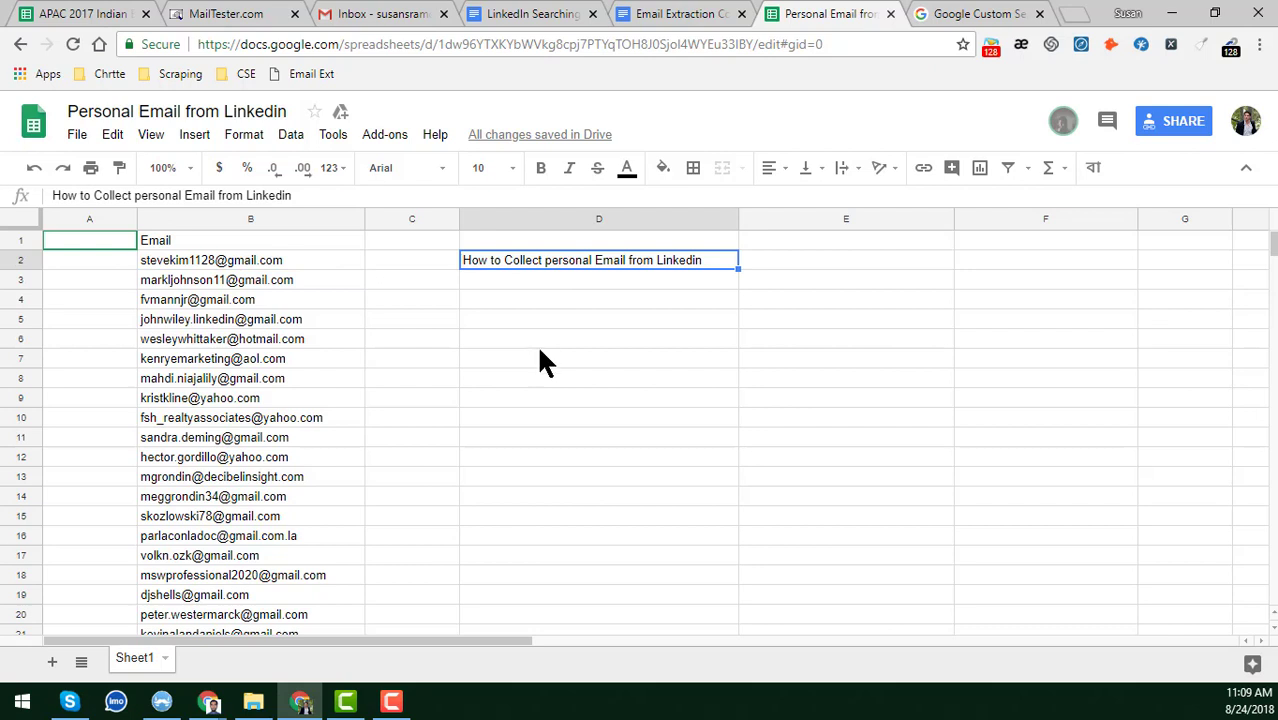
pyautogui.click(332, 273)
pyautogui.scroll(-3, 640, 400)
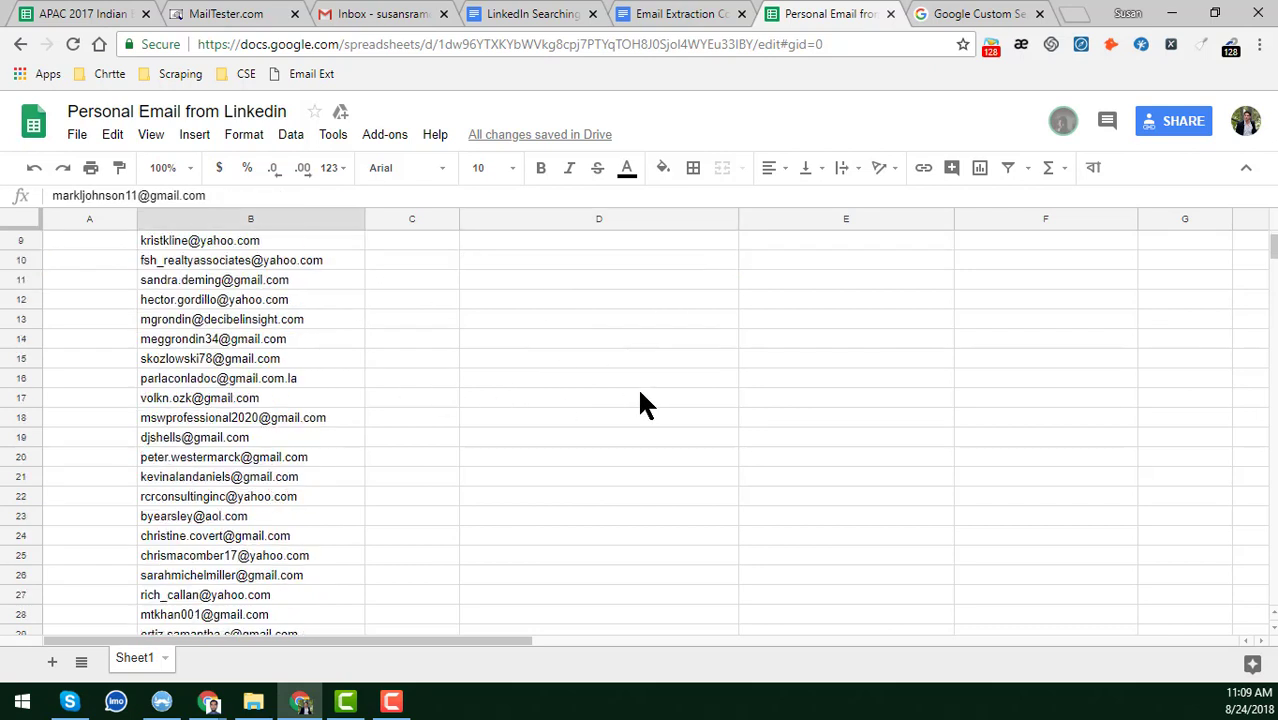
pyautogui.scroll(-2, 640, 403)
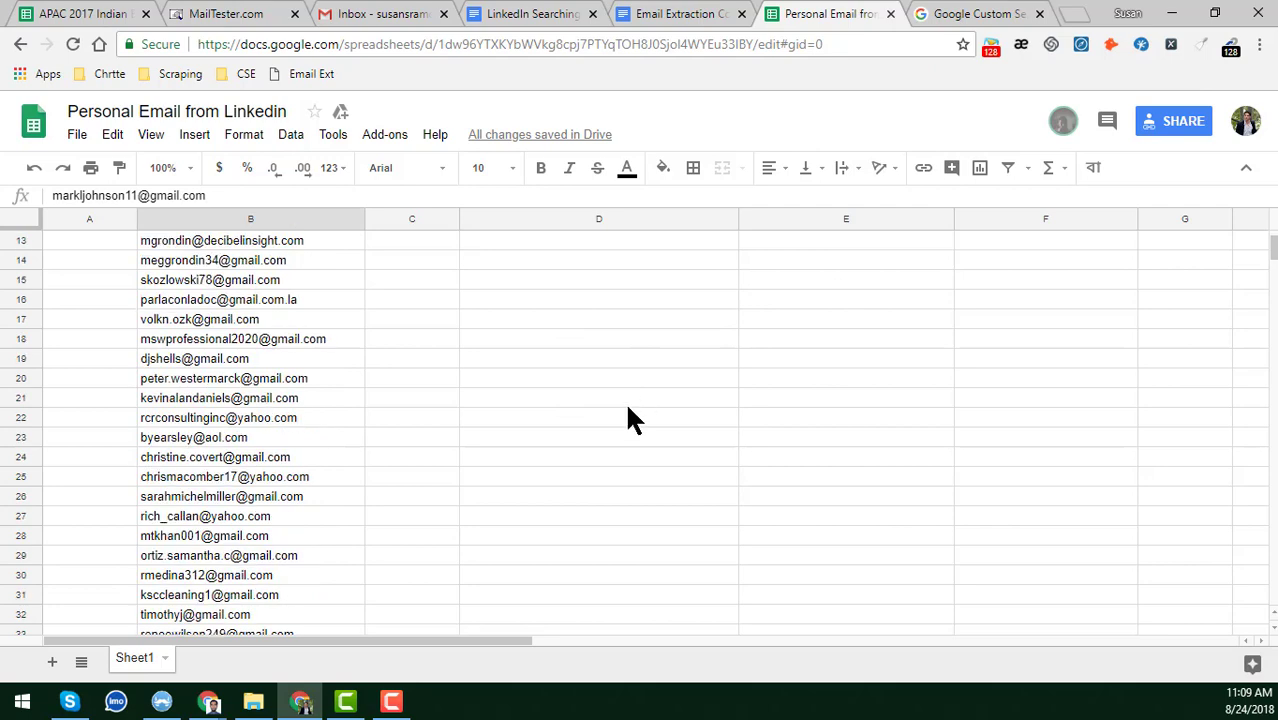
pyautogui.click(627, 404)
pyautogui.scroll(3, 630, 410)
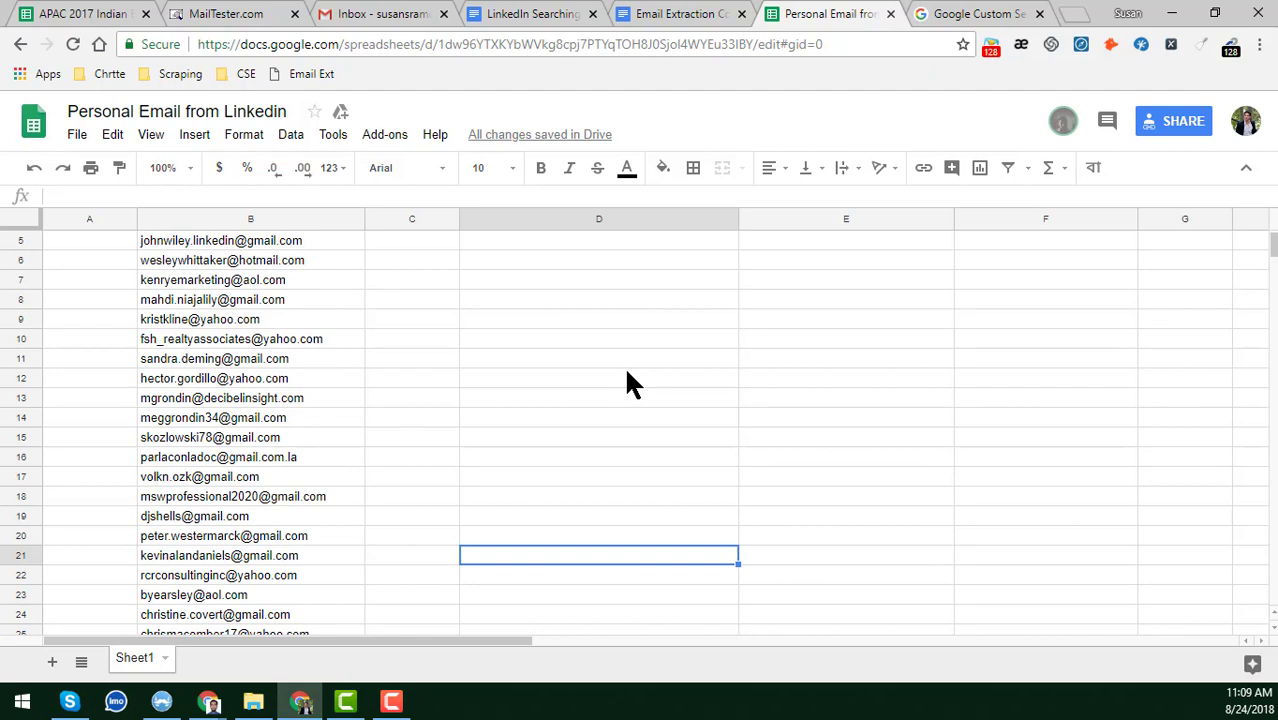
pyautogui.click(515, 338)
pyautogui.scroll(2, 517, 339)
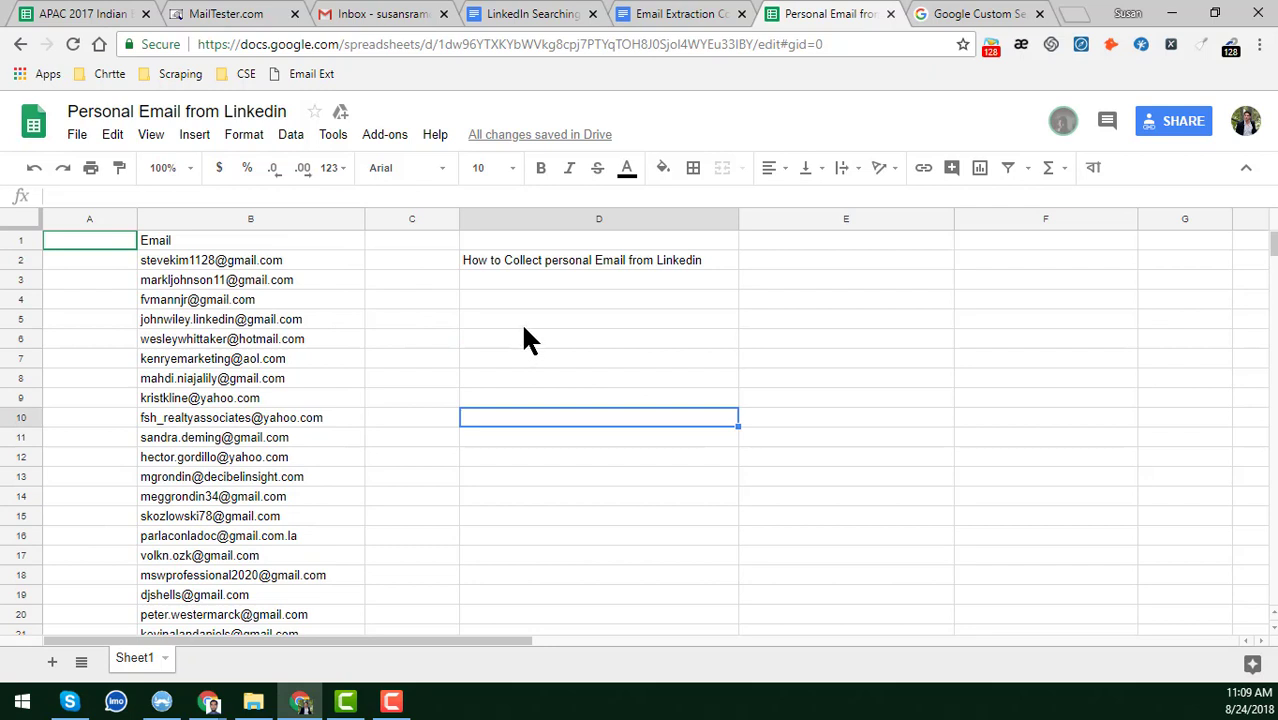
pyautogui.click(523, 326)
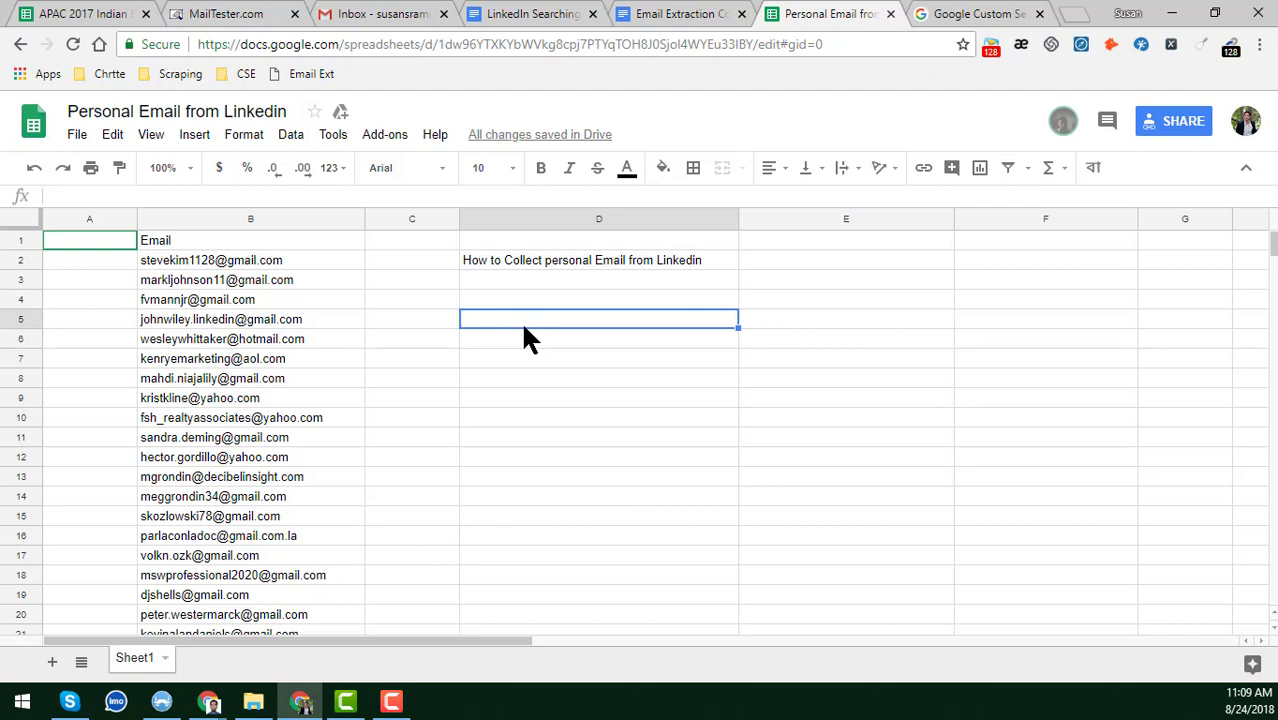
pyautogui.click(227, 375)
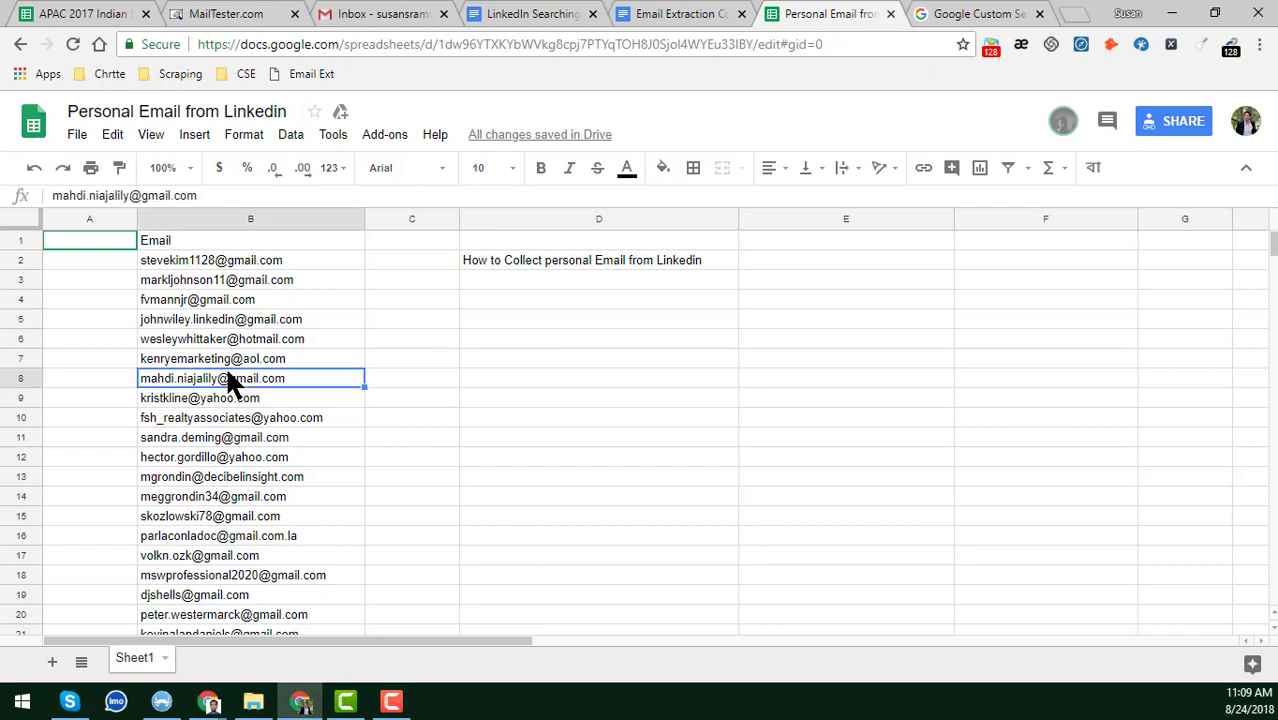
pyautogui.click(338, 281)
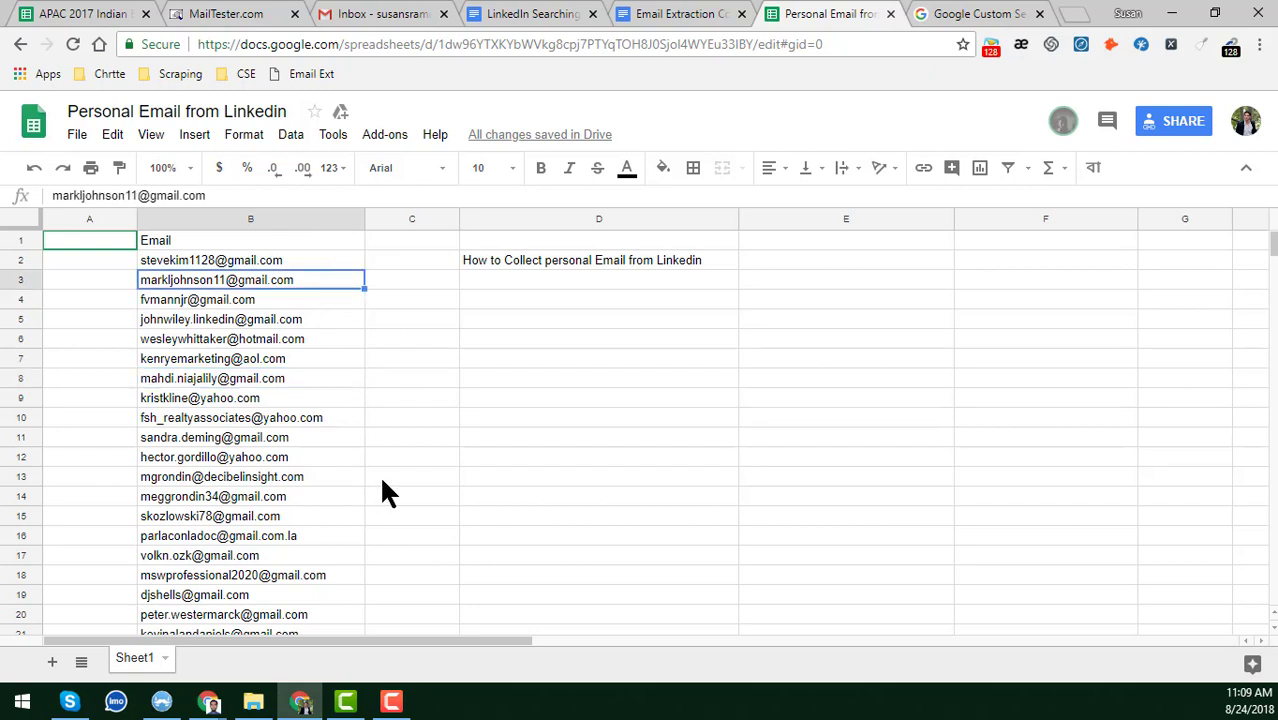
pyautogui.scroll(-3, 566, 462)
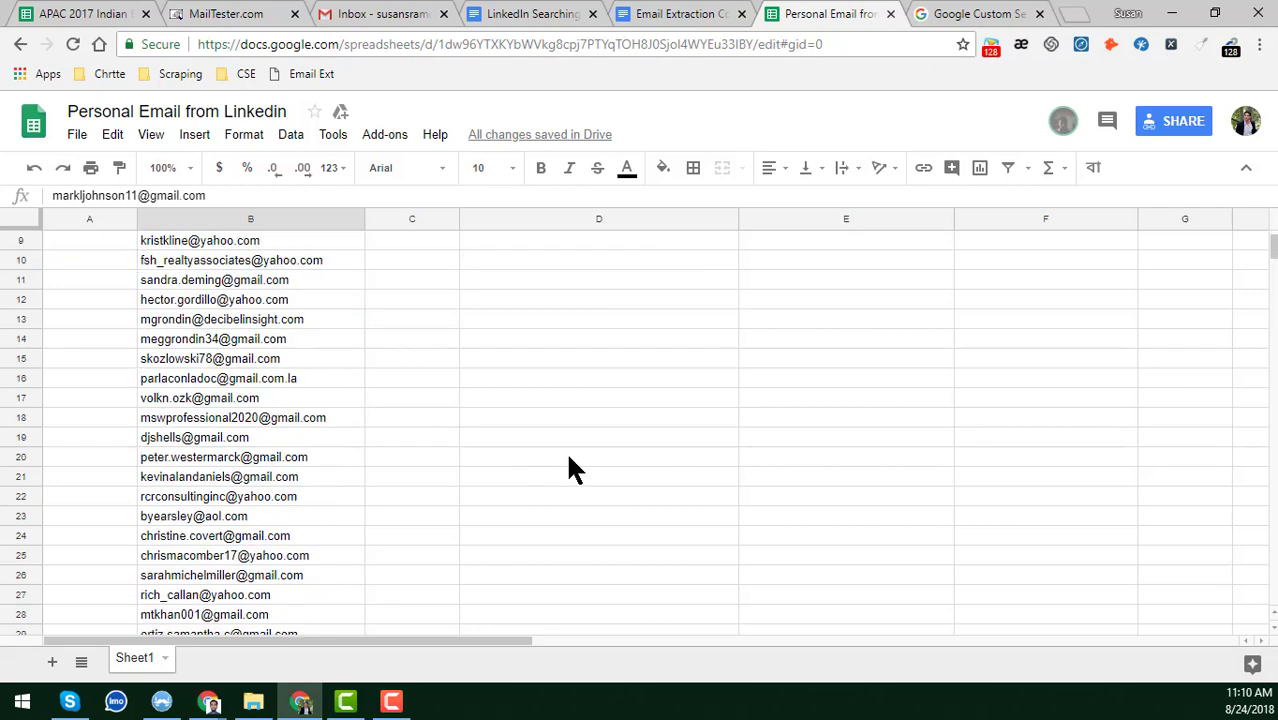
pyautogui.scroll(-2, 570, 468)
pyautogui.scroll(5, 568, 468)
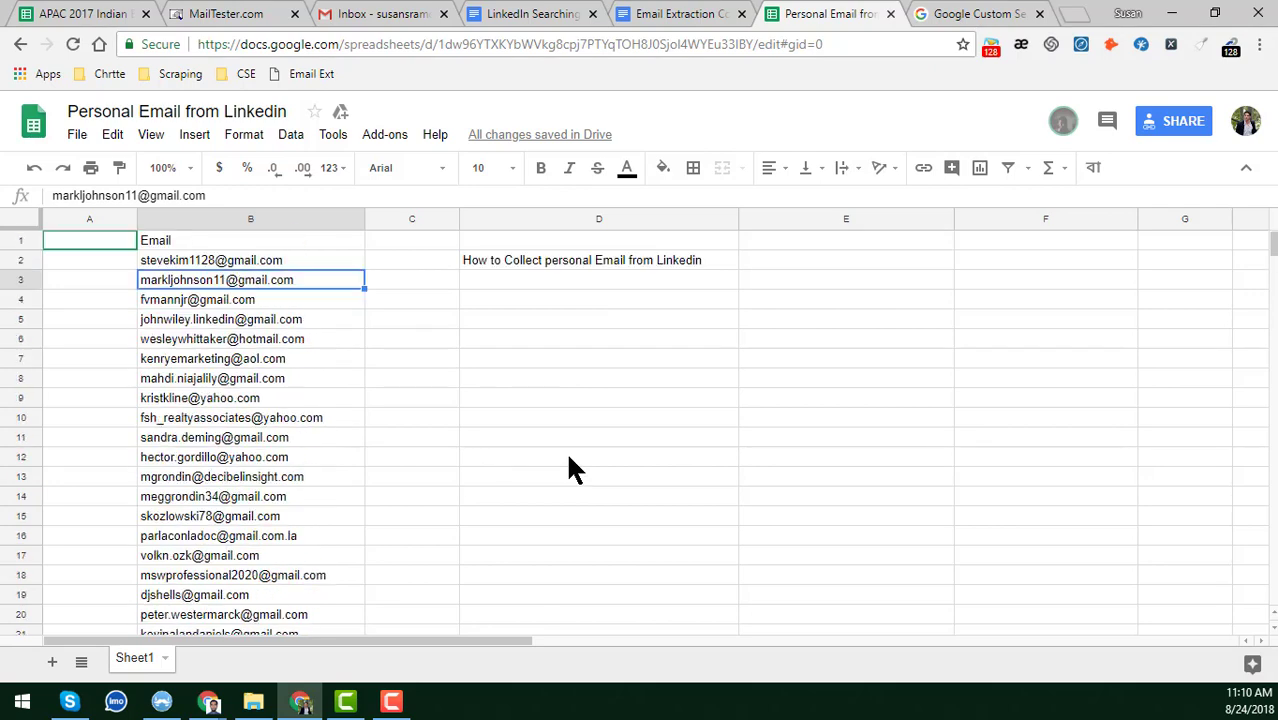
pyautogui.click(321, 339)
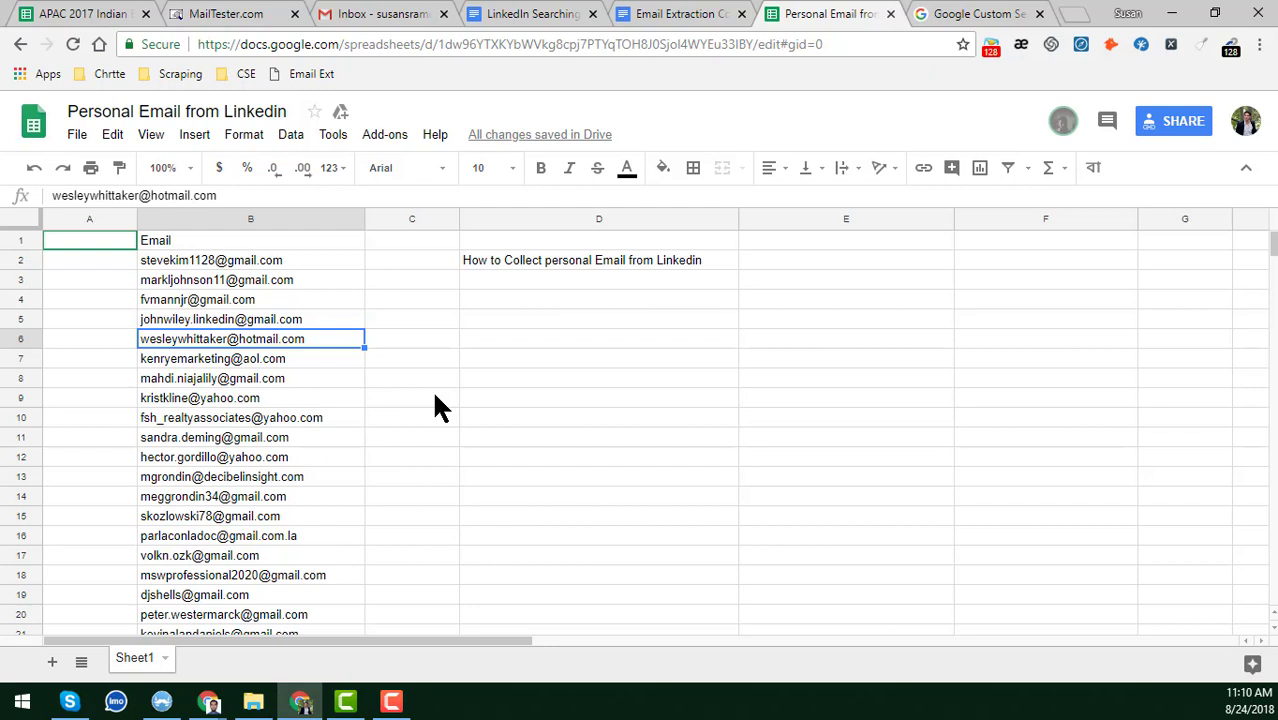
pyautogui.click(578, 262)
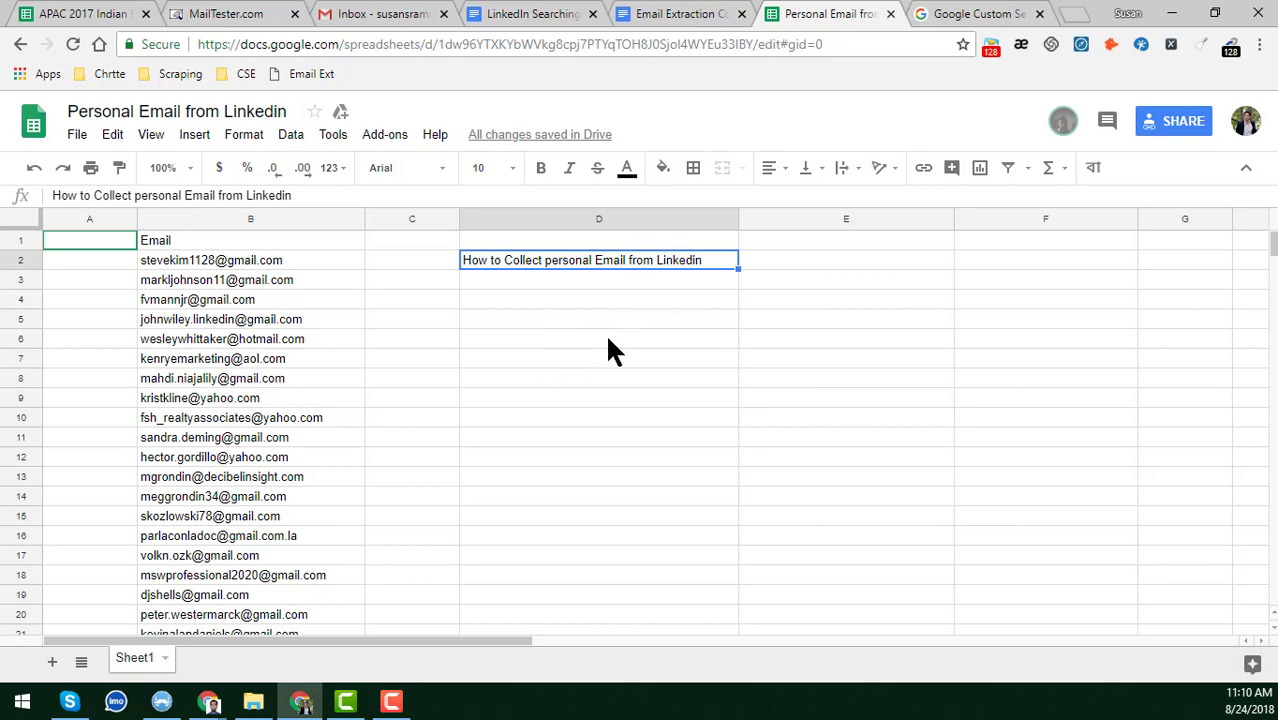
# Open the LinkedIn Searching Tricks document and skim its personal email searching strings and UK email tricks.
pyautogui.click(675, 14)
pyautogui.click(556, 14)
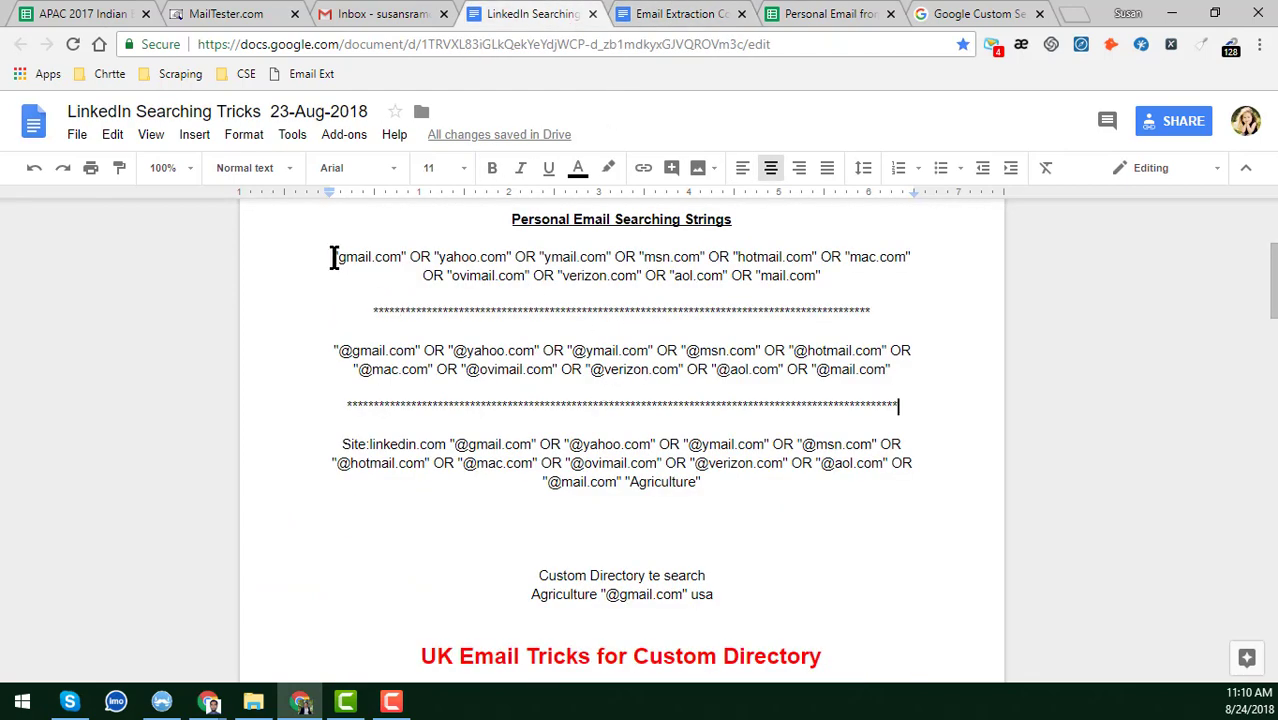
pyautogui.click(333, 257)
pyautogui.scroll(-3, 519, 408)
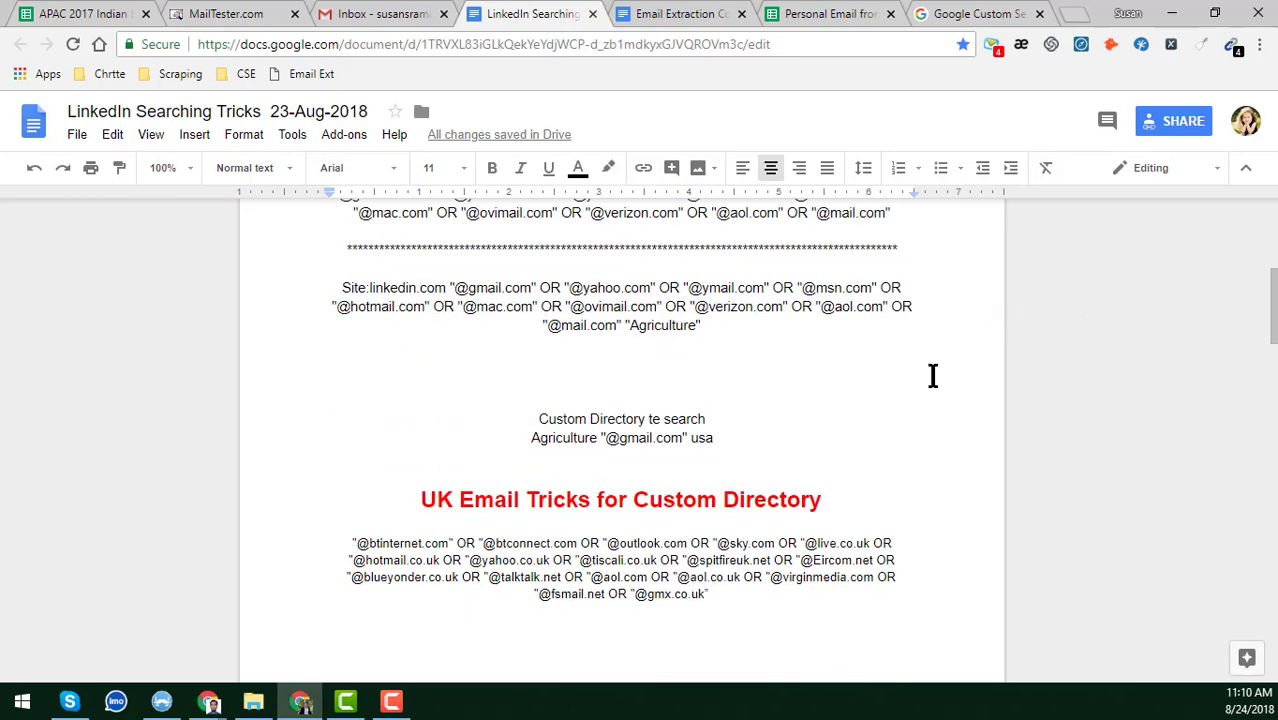
pyautogui.scroll(6, 887, 377)
pyautogui.scroll(-3, 400, 423)
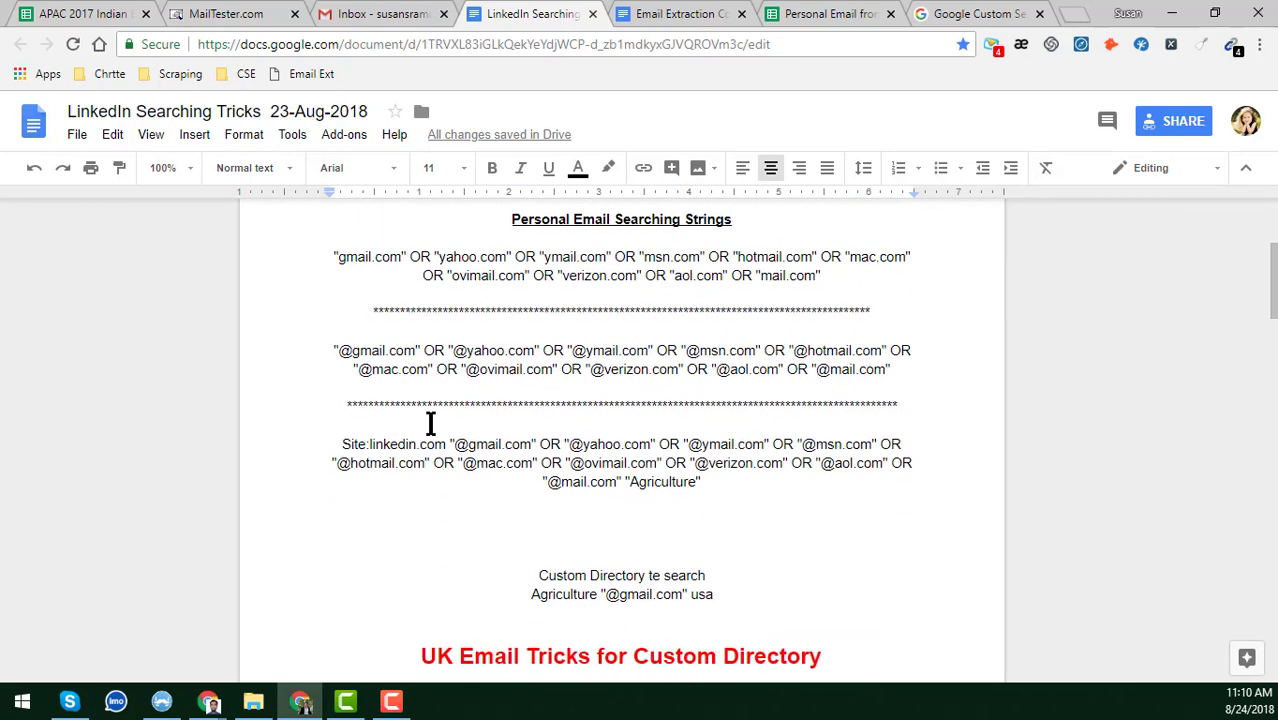
# Examine the first two Personal Email Searching Strings, comparing the plain provider domains with the @-prefixed ones.
pyautogui.click(319, 265)
pyautogui.moveTo(335, 257); pyautogui.dragTo(395, 257)
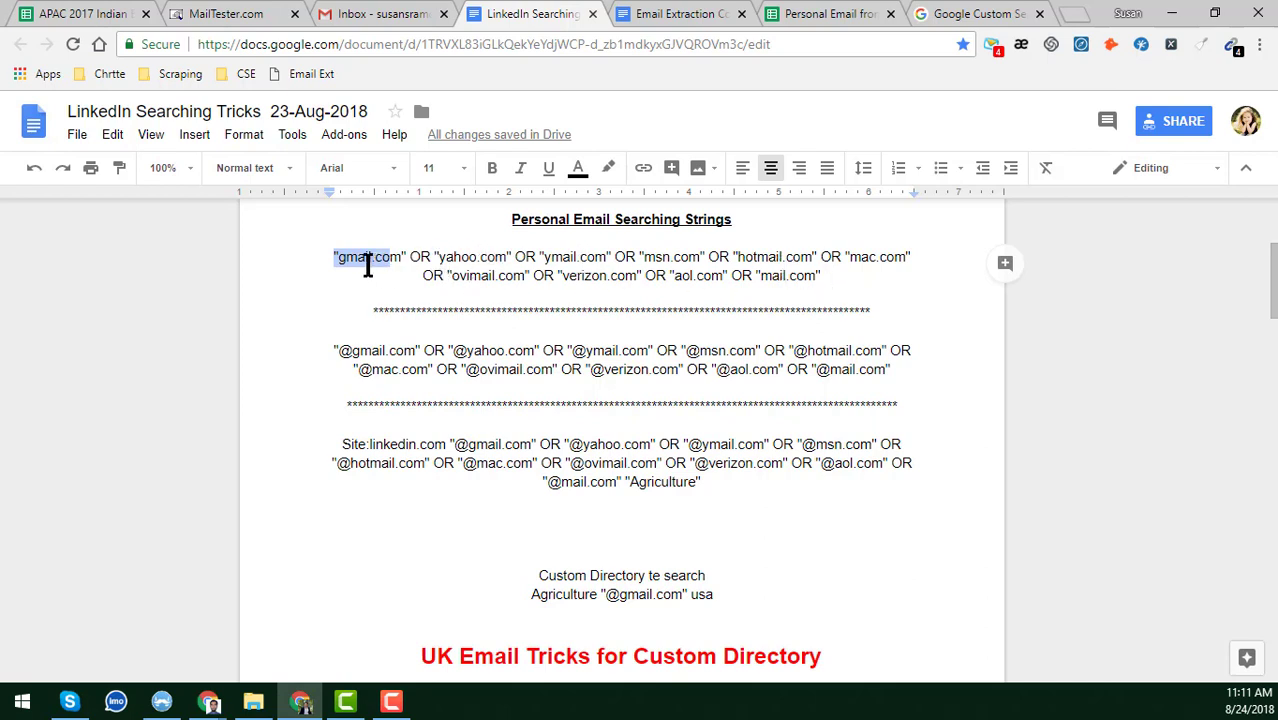
pyautogui.click(366, 259)
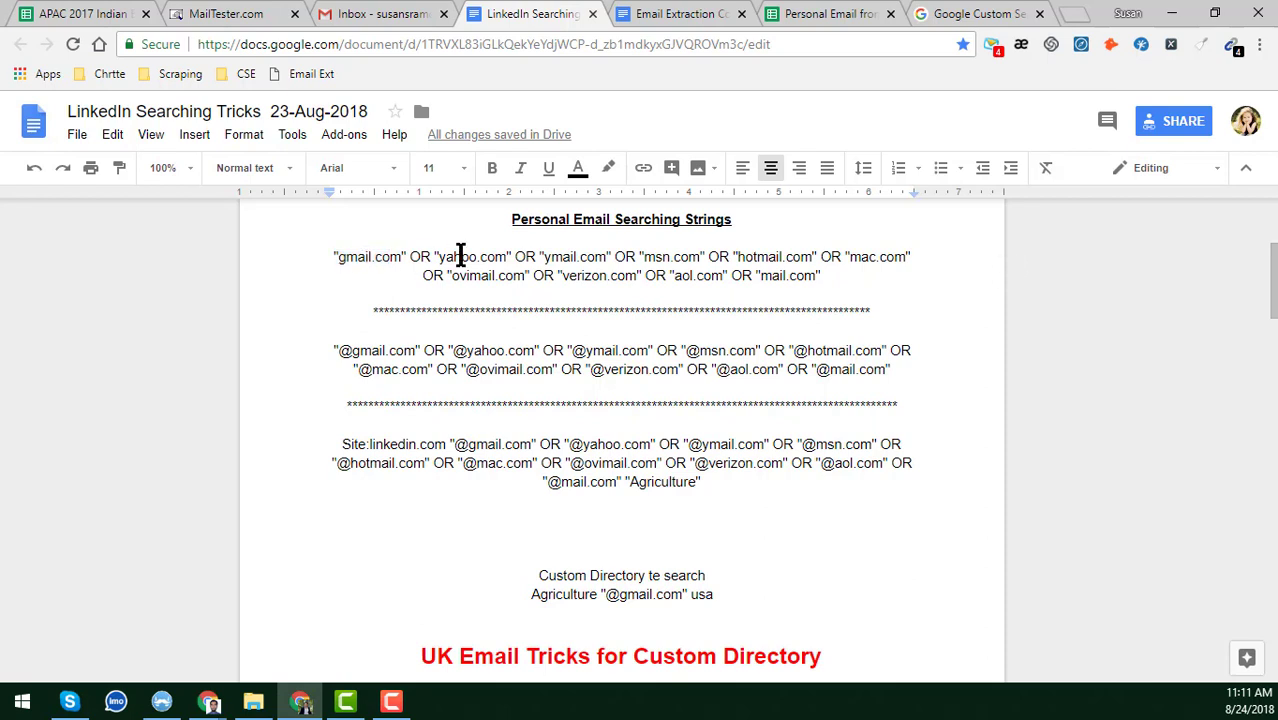
pyautogui.click(549, 258)
pyautogui.click(341, 348)
pyautogui.click(896, 370)
# Open the Google homepage in a new browser tab.
pyautogui.click(990, 14)
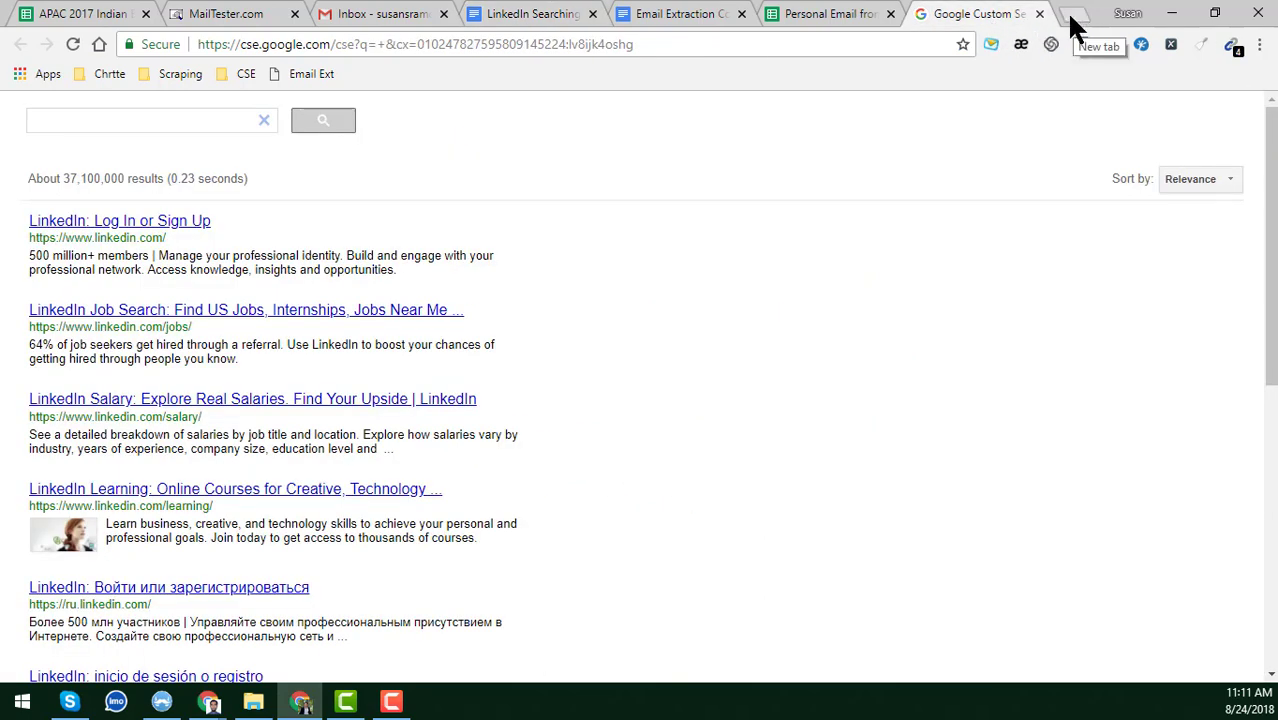
pyautogui.click(1075, 15)
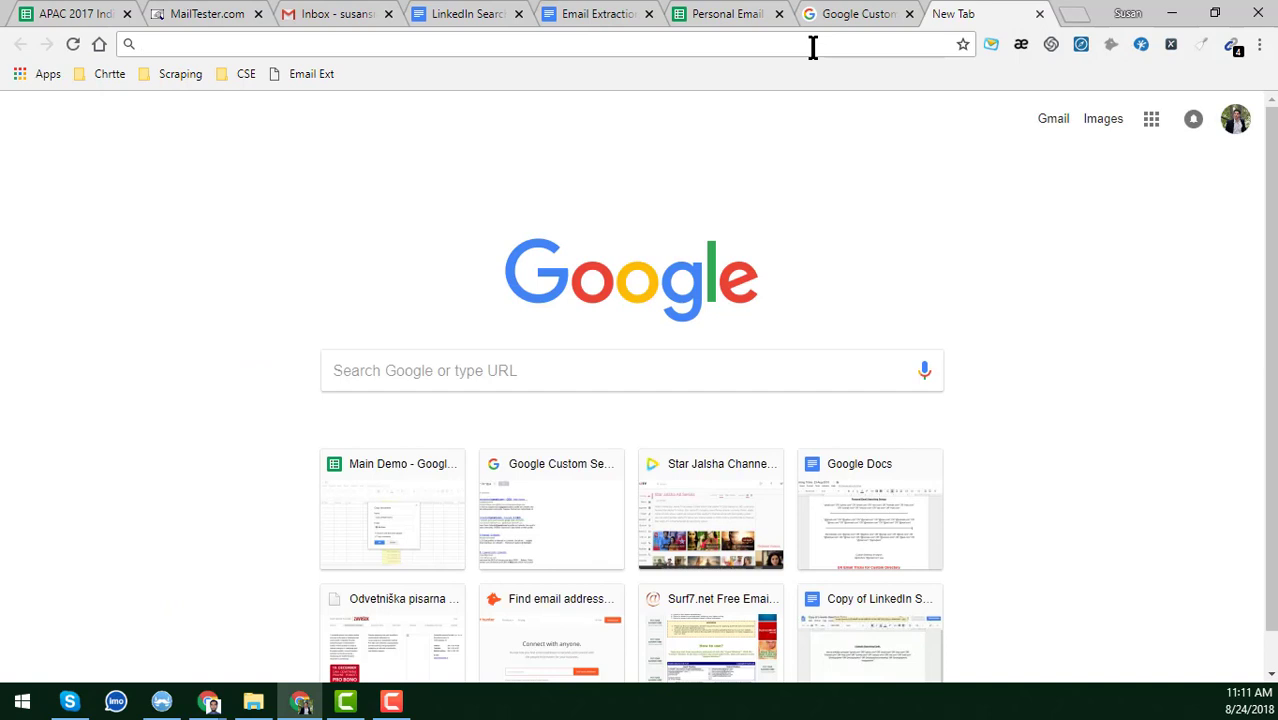
pyautogui.write('Goog')
pyautogui.press('Return')
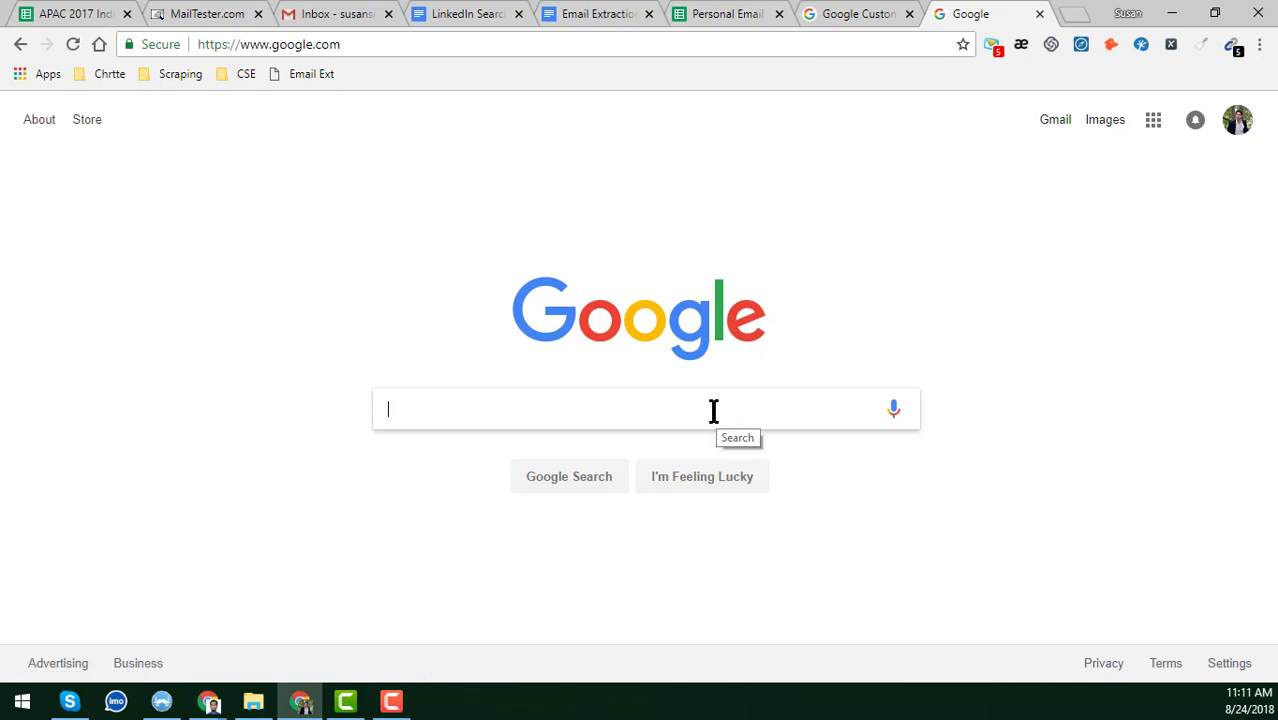
pyautogui.click(486, 14)
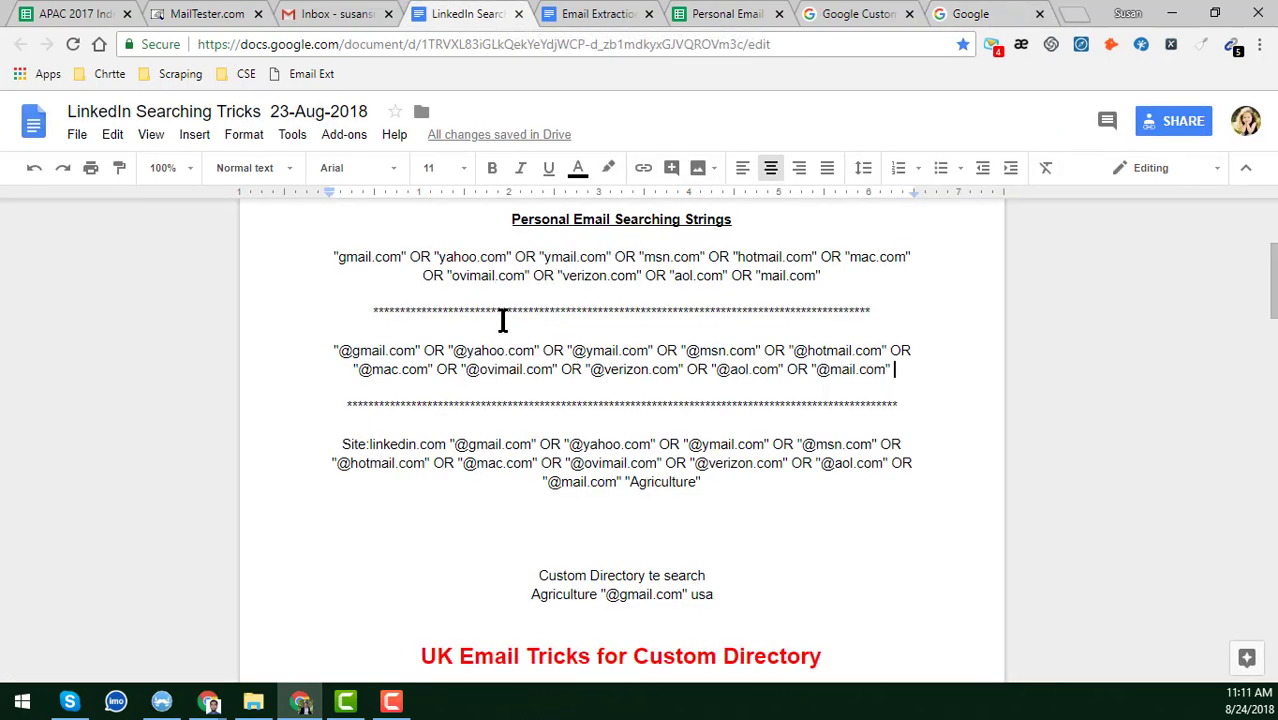
pyautogui.scroll(-3, 451, 465)
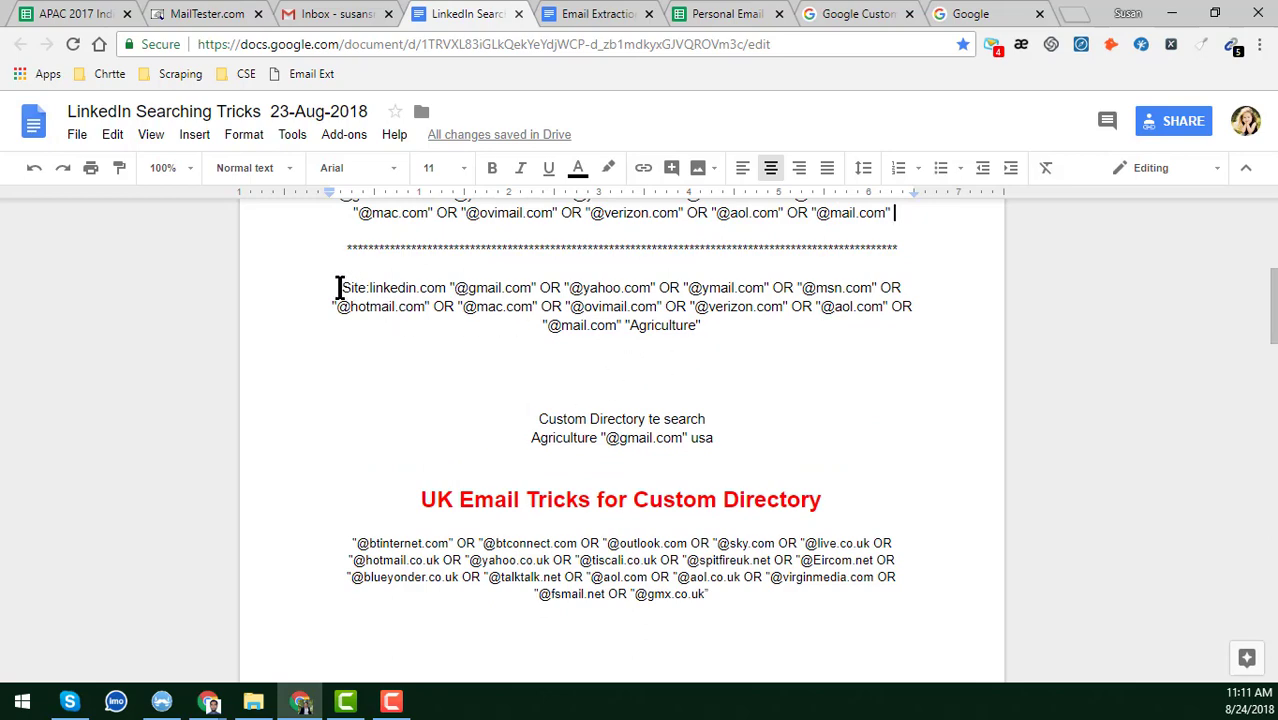
pyautogui.scroll(3, 445, 286)
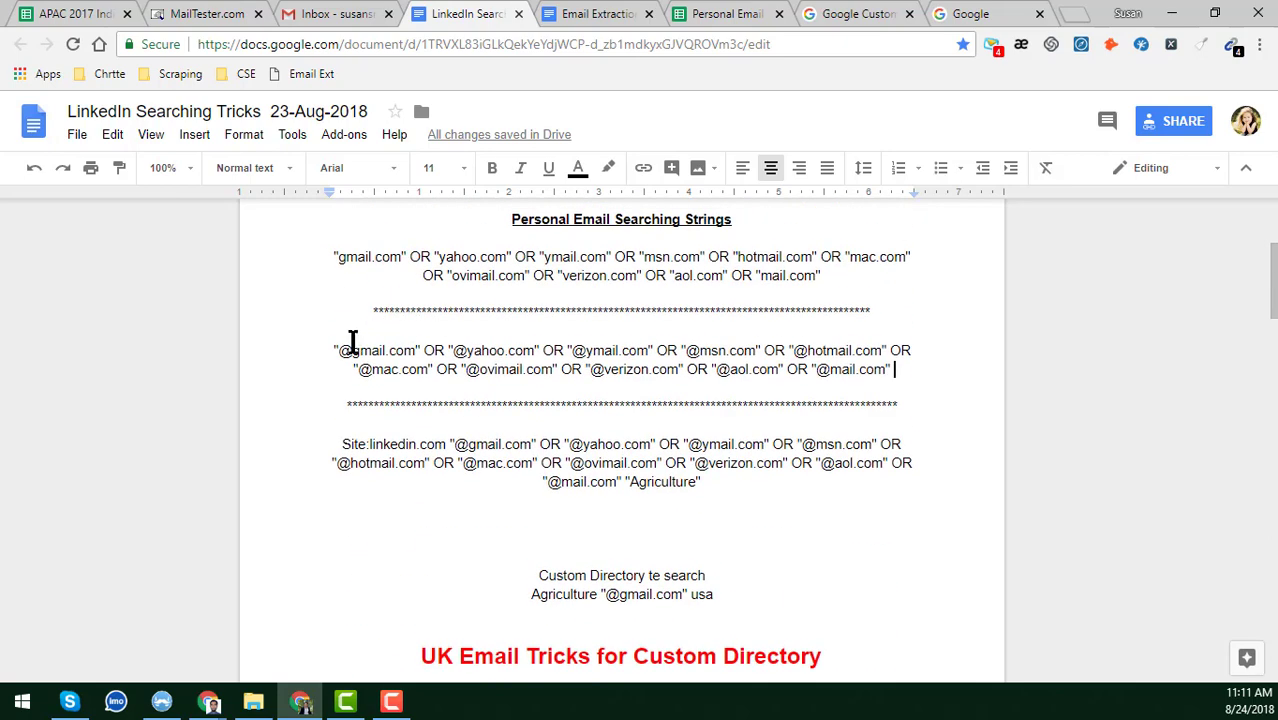
pyautogui.click(334, 352)
pyautogui.keyDown('shift'); pyautogui.click(892, 366); pyautogui.keyUp('shift')
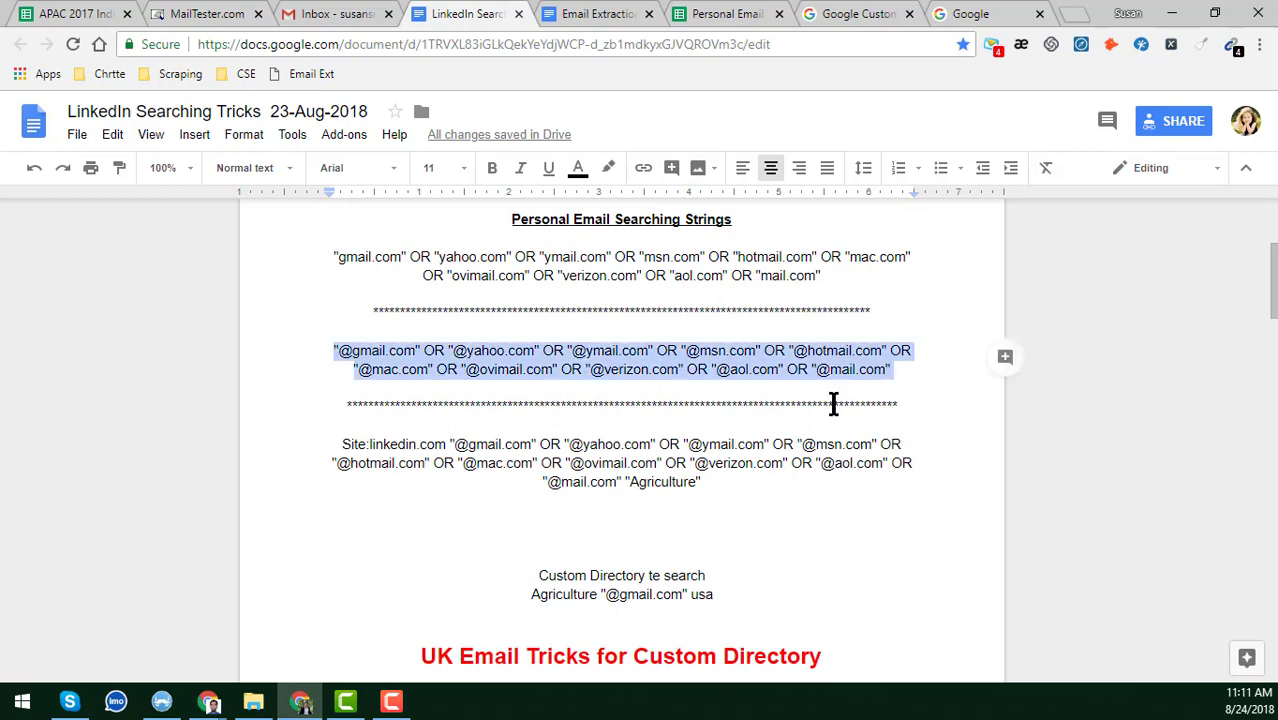
# Paste the copied @-prefixed email-provider string into Google and run the search.
pyautogui.click(966, 13)
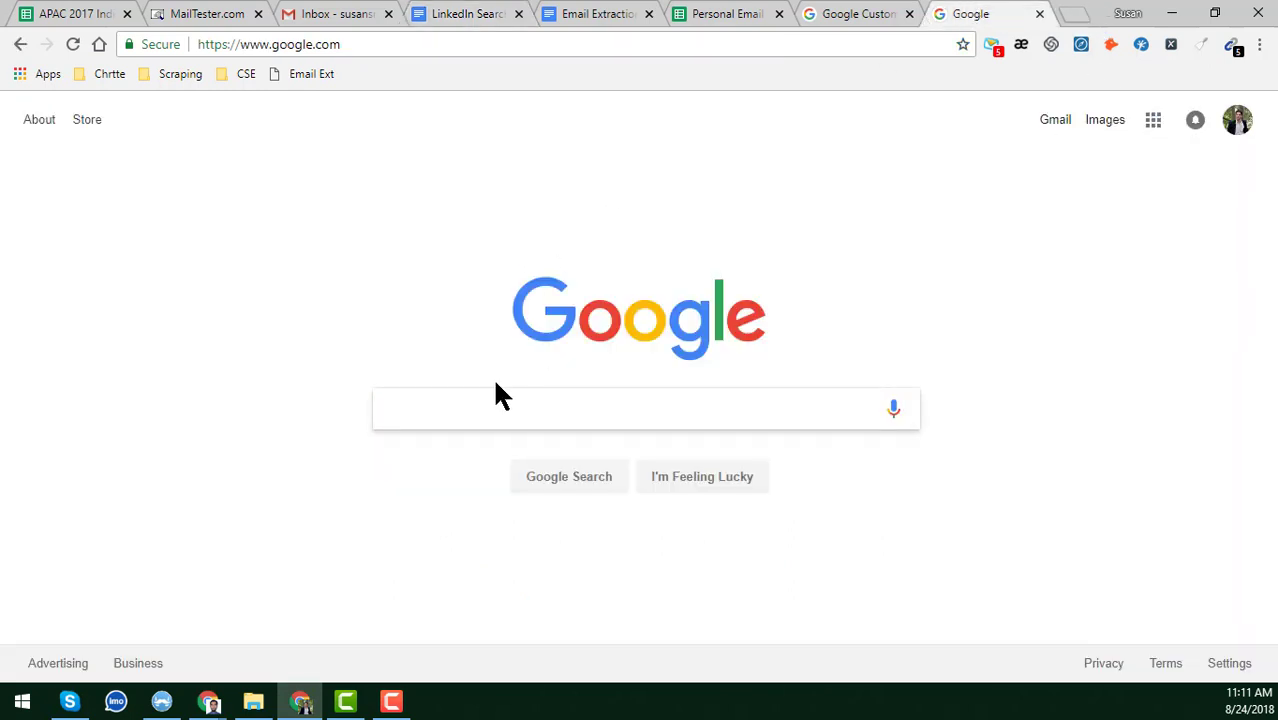
pyautogui.click(486, 405)
pyautogui.hotkey('ctrl', 'v')
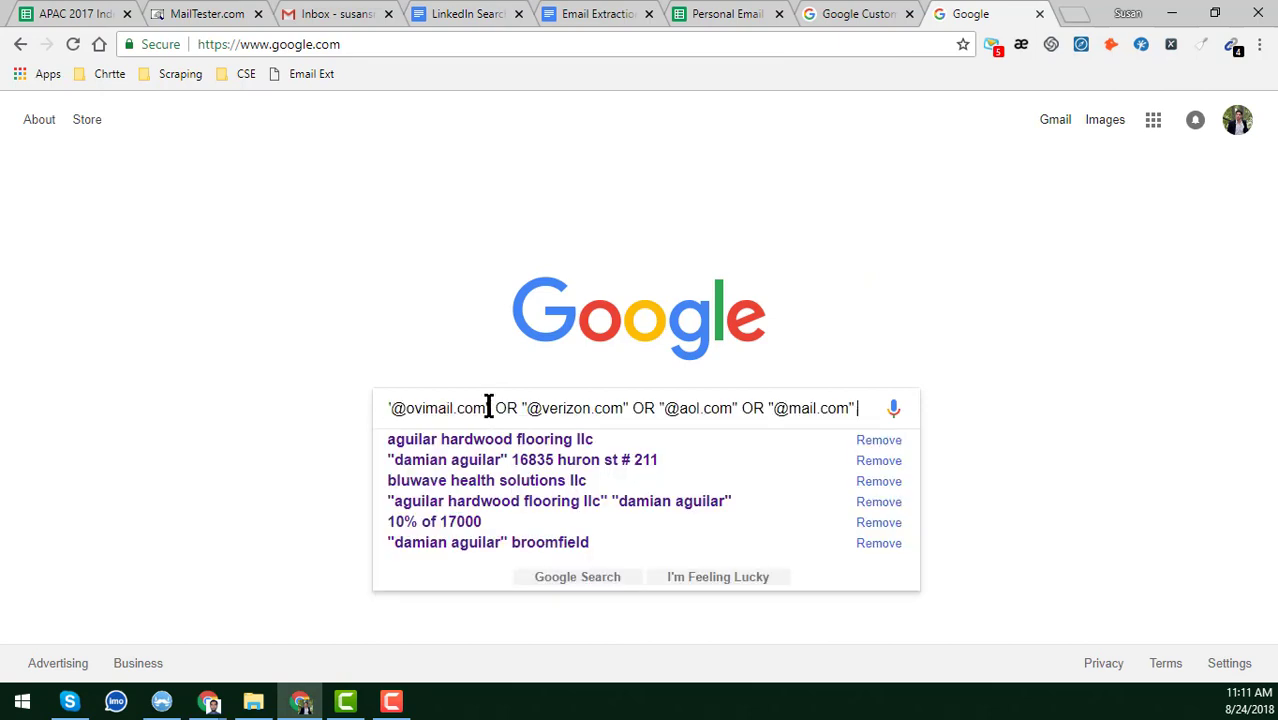
pyautogui.press('Home')
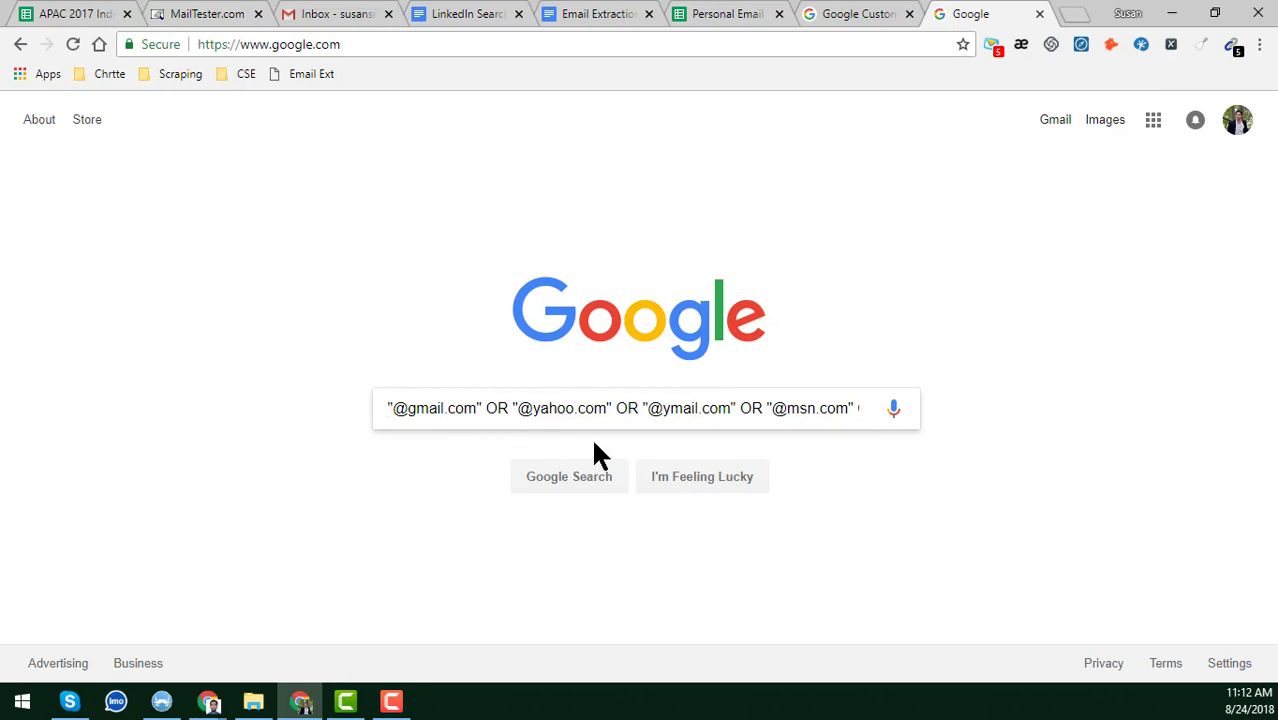
pyautogui.press('Return')
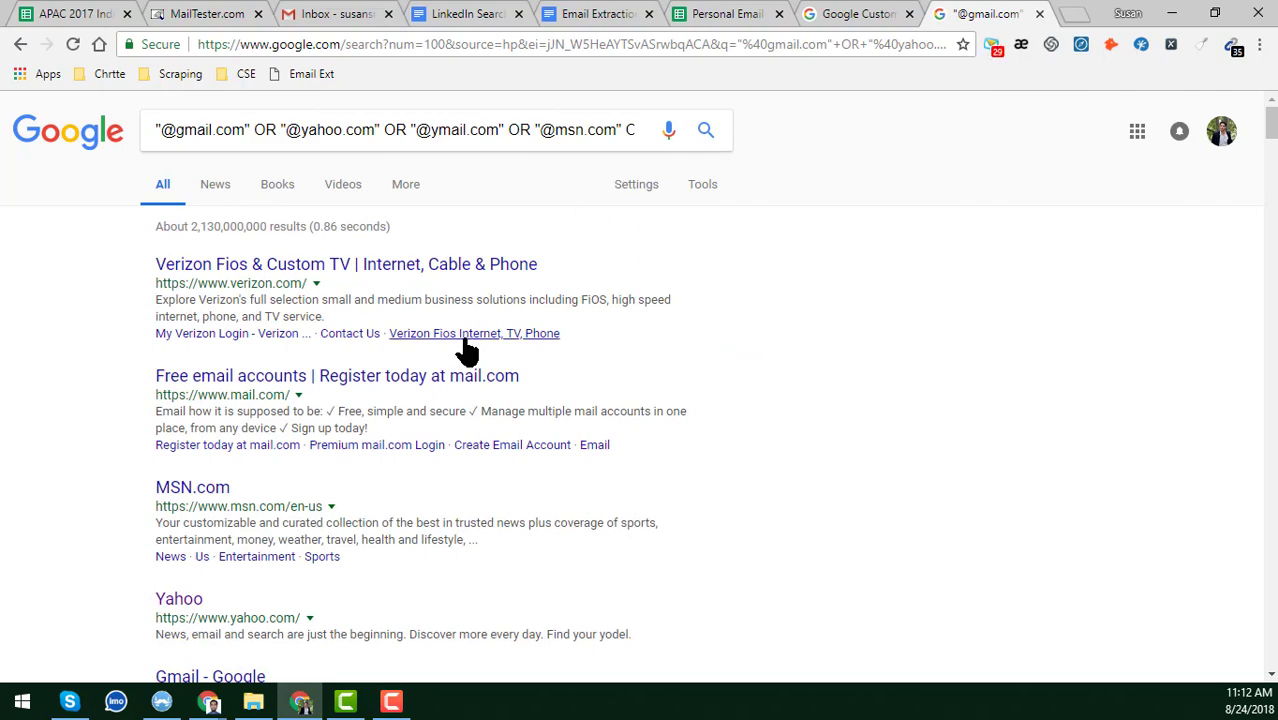
# Look through the Google results of the unrestricted email-provider search for personal email addresses.
pyautogui.scroll(-3, 300, 370)
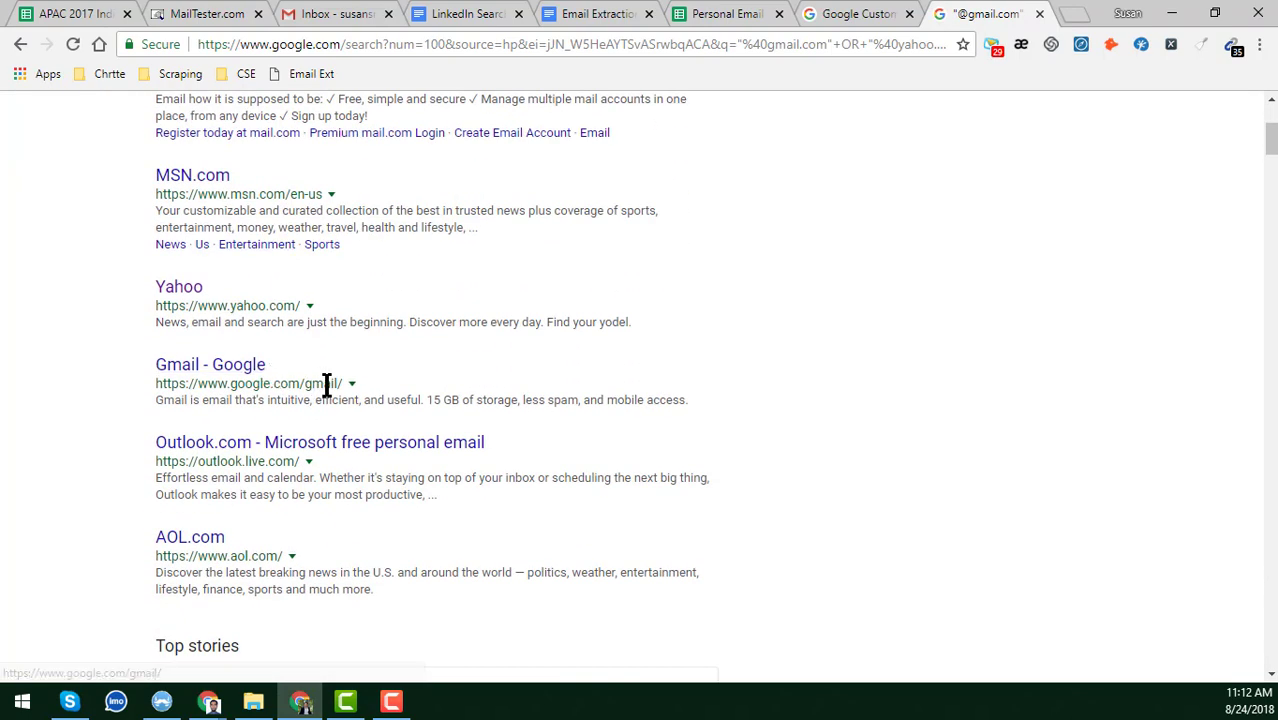
pyautogui.scroll(-8, 325, 385)
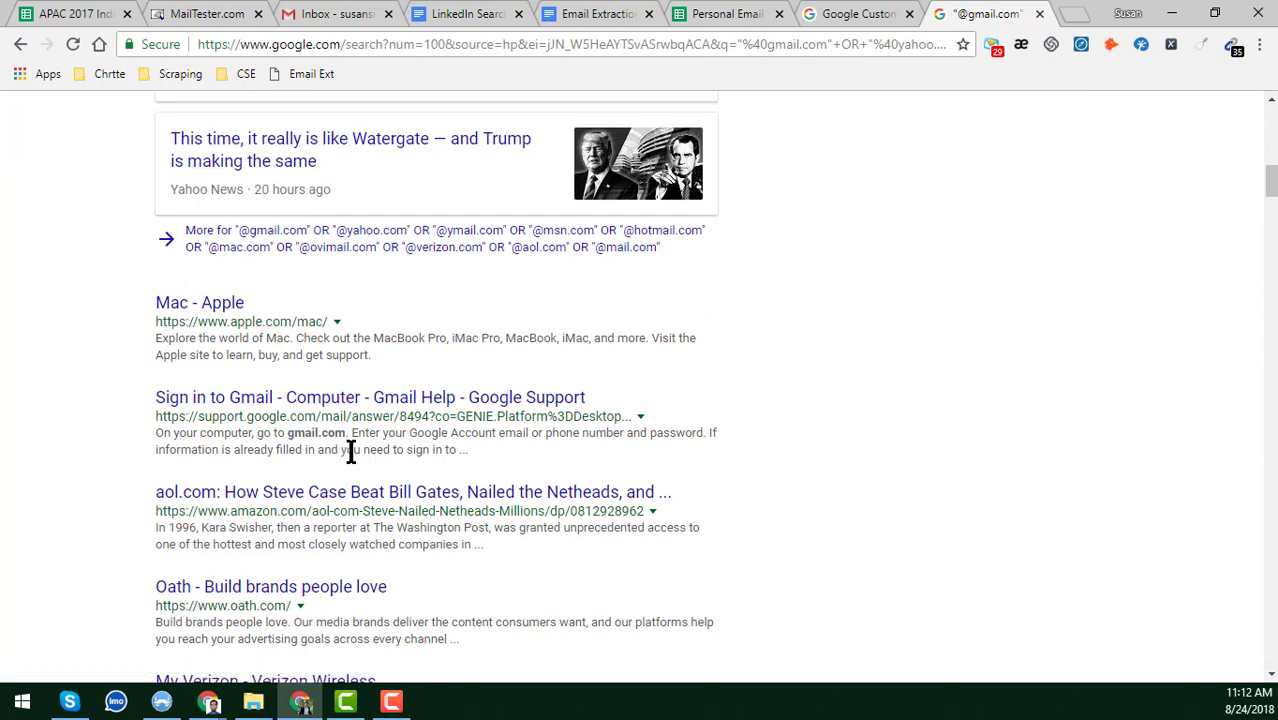
pyautogui.scroll(-10, 400, 440)
pyautogui.scroll(-2, 417, 445)
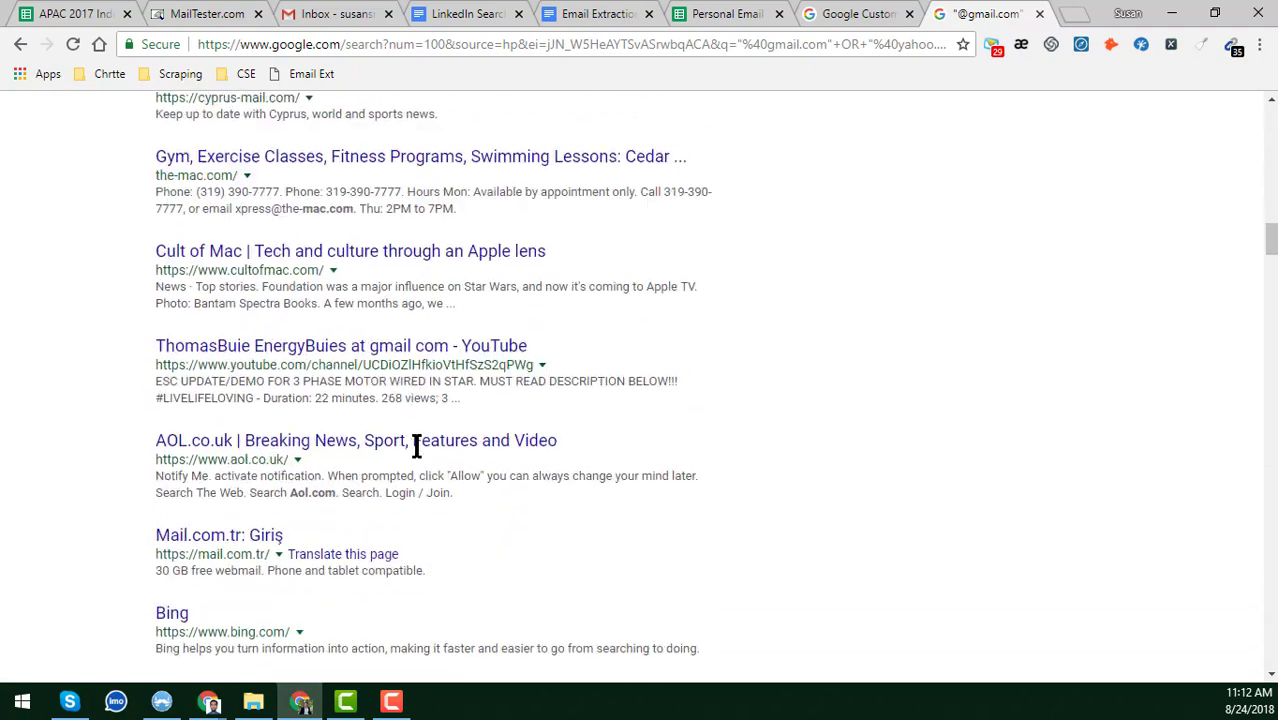
pyautogui.scroll(-3, 385, 390)
pyautogui.scroll(-3, 396, 404)
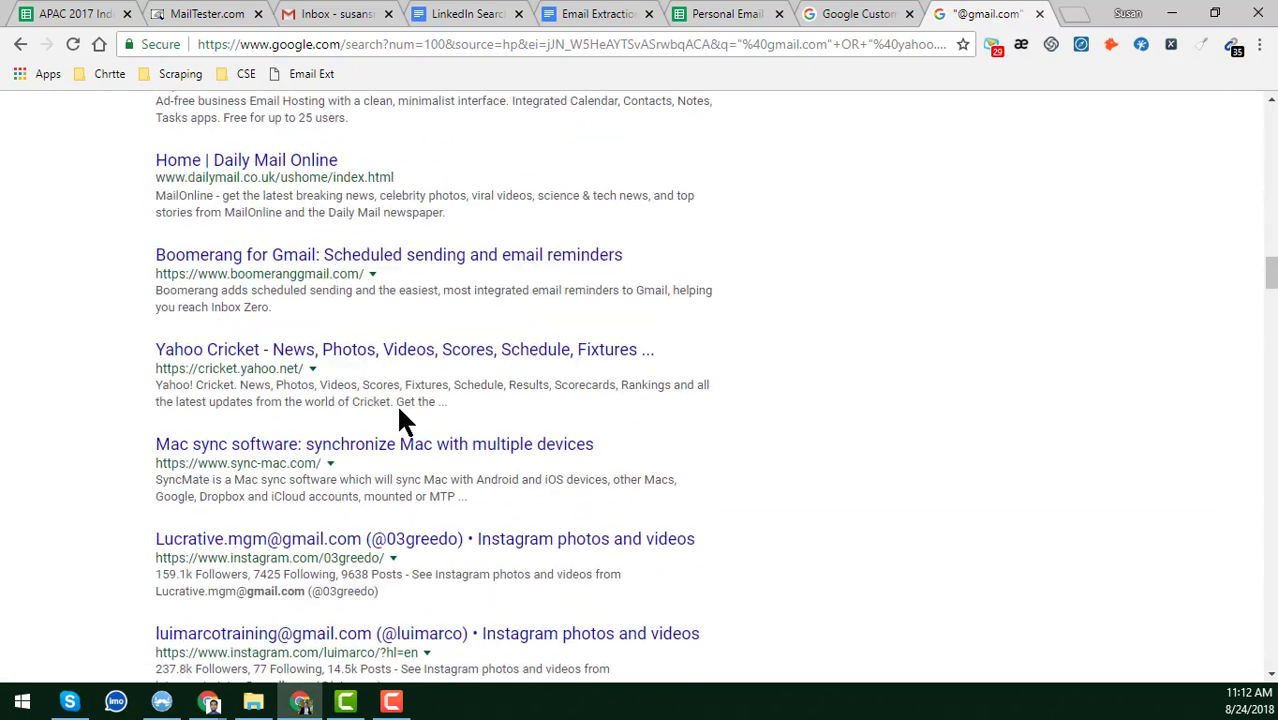
pyautogui.scroll(9, 396, 404)
pyautogui.scroll(15, 400, 425)
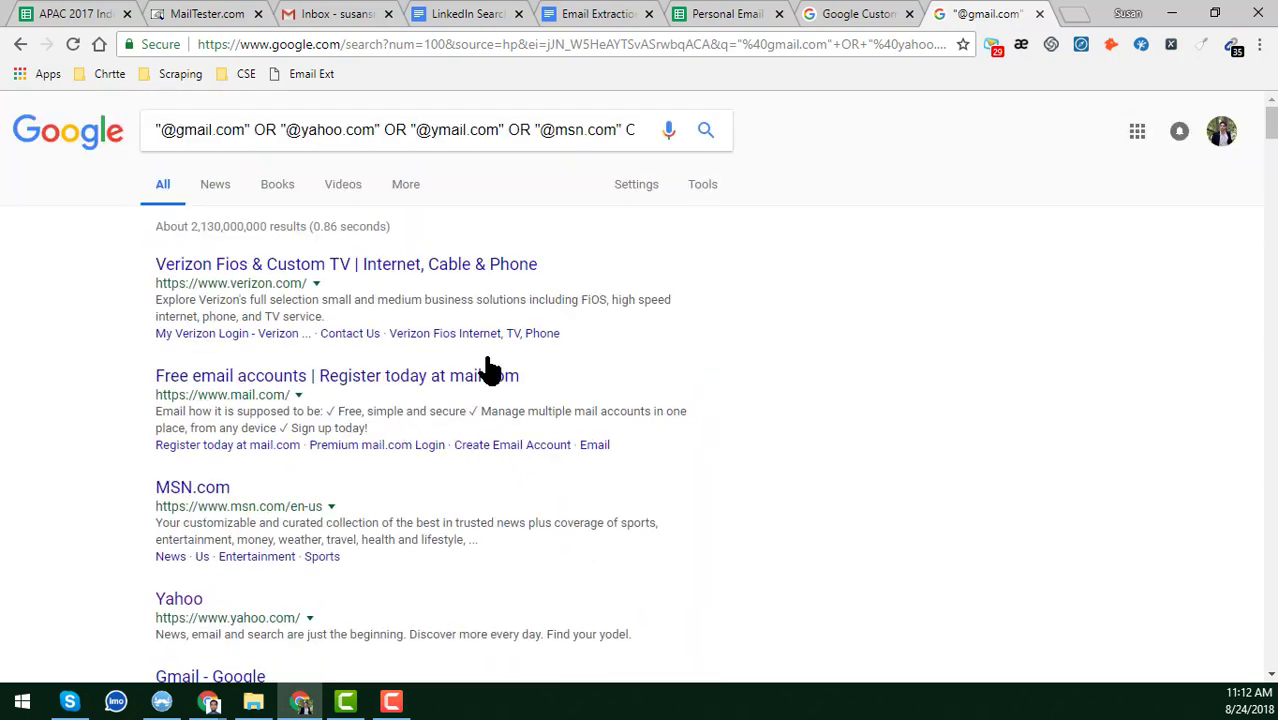
# Add site:linkedin.com and a space in front of the email-provider string in the Google query.
pyautogui.click(585, 131)
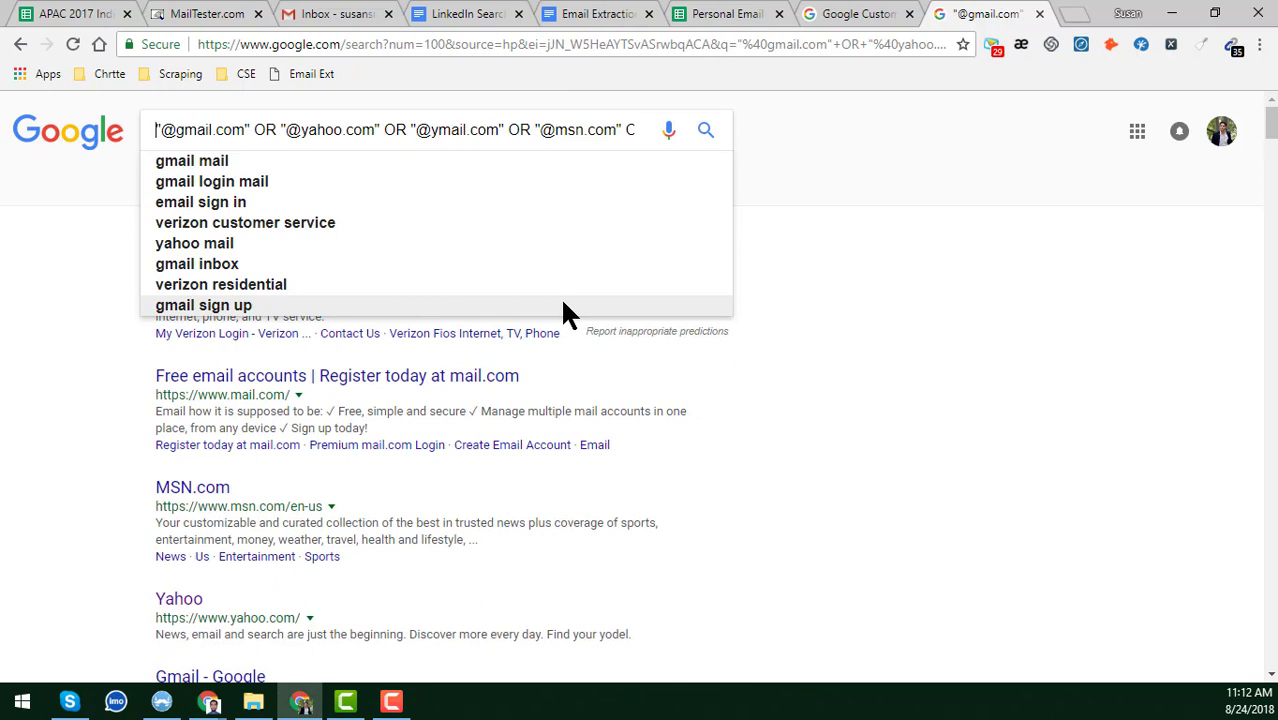
pyautogui.write('site')
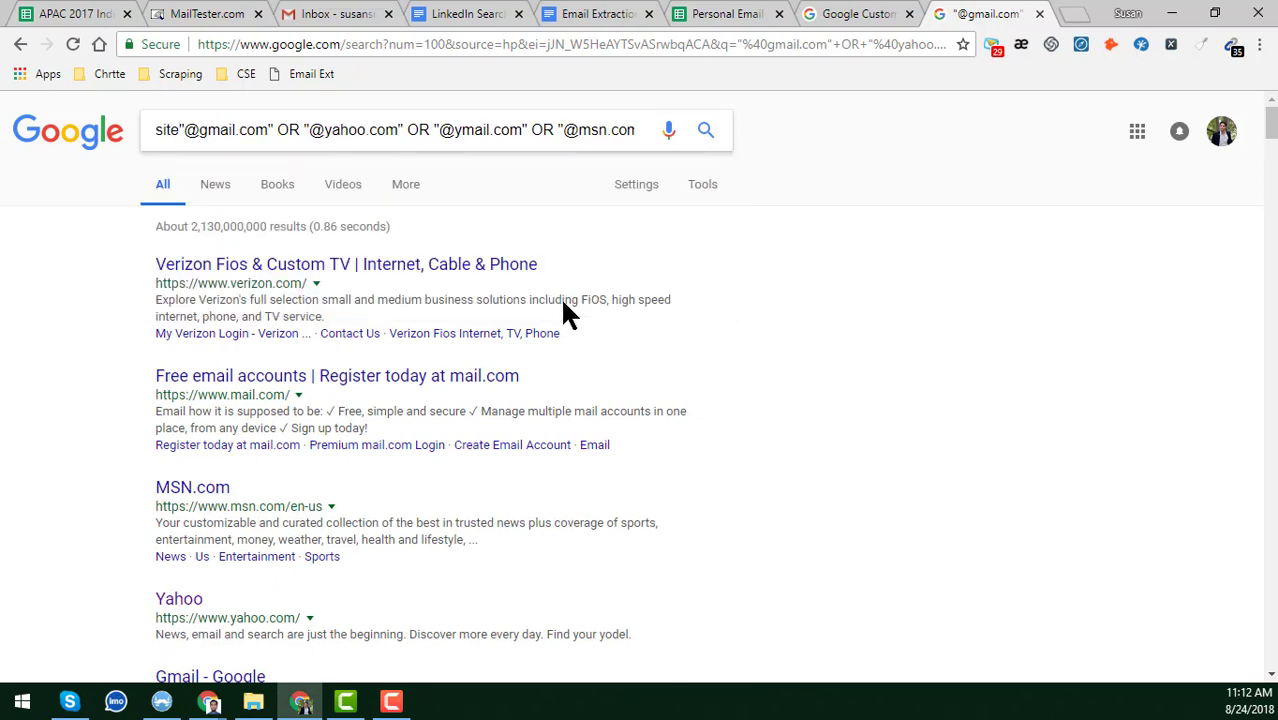
pyautogui.write(':l')
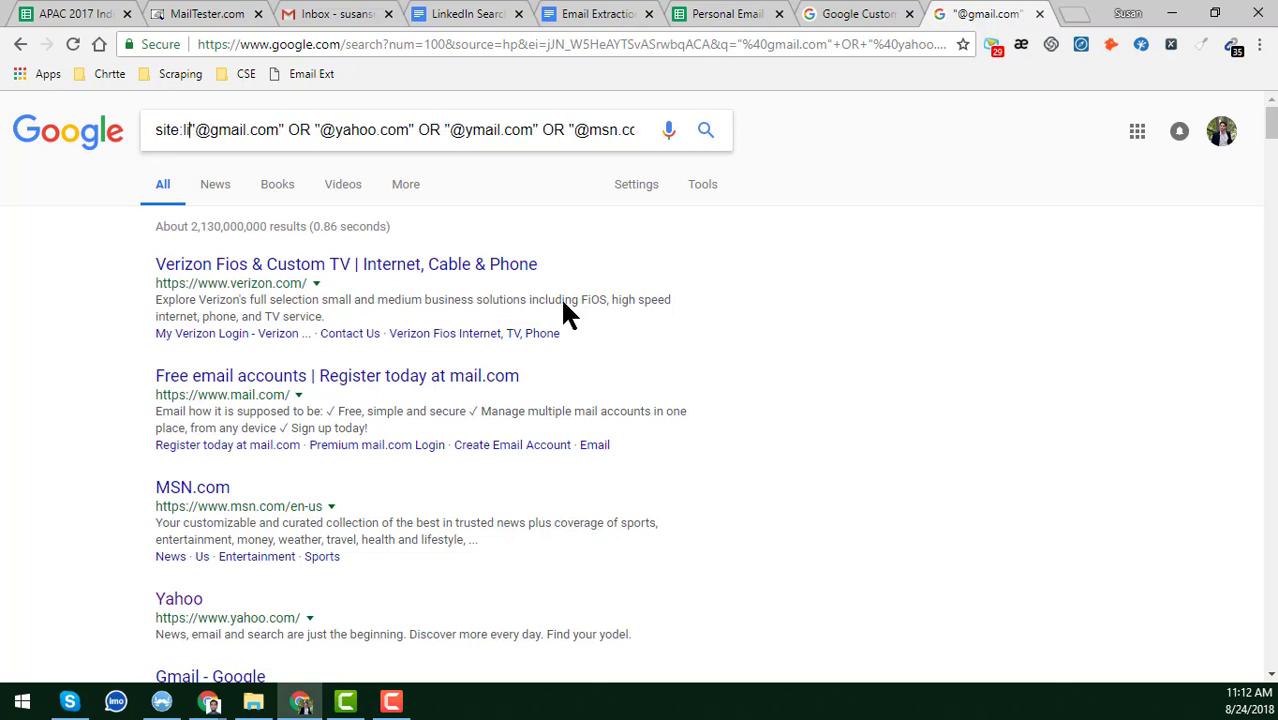
pyautogui.write('inkedin')
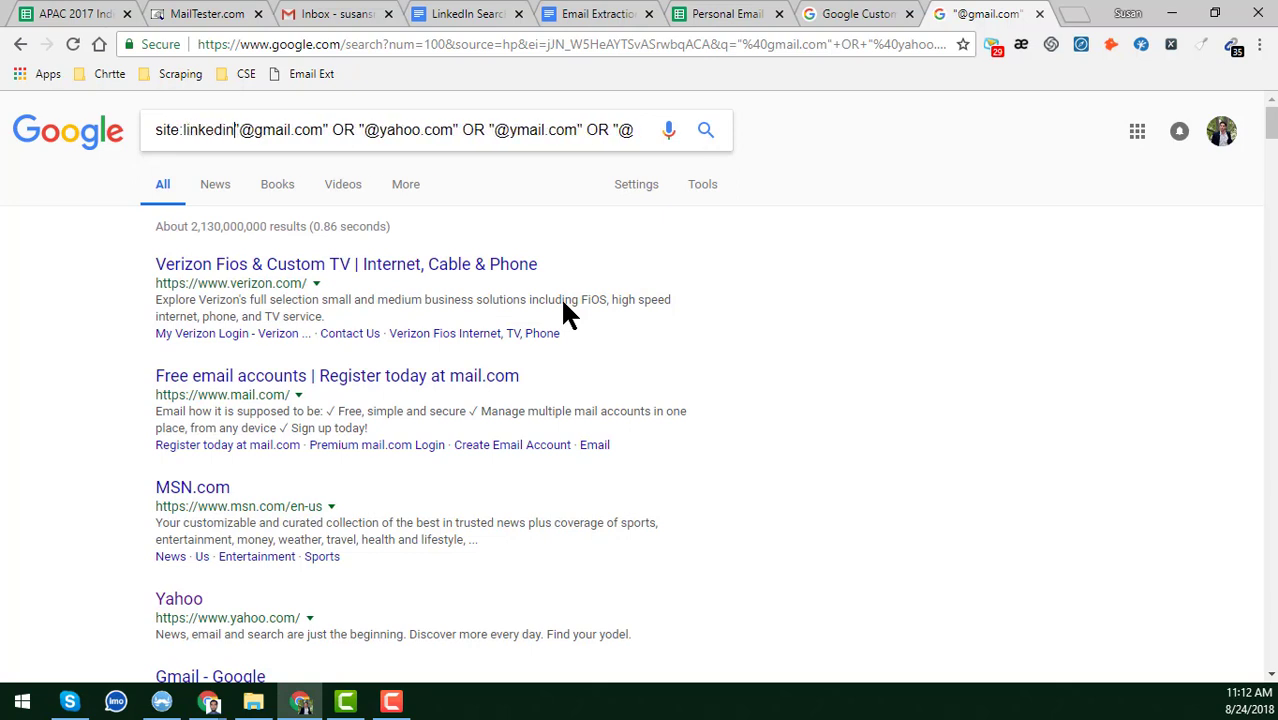
pyautogui.write('.com')
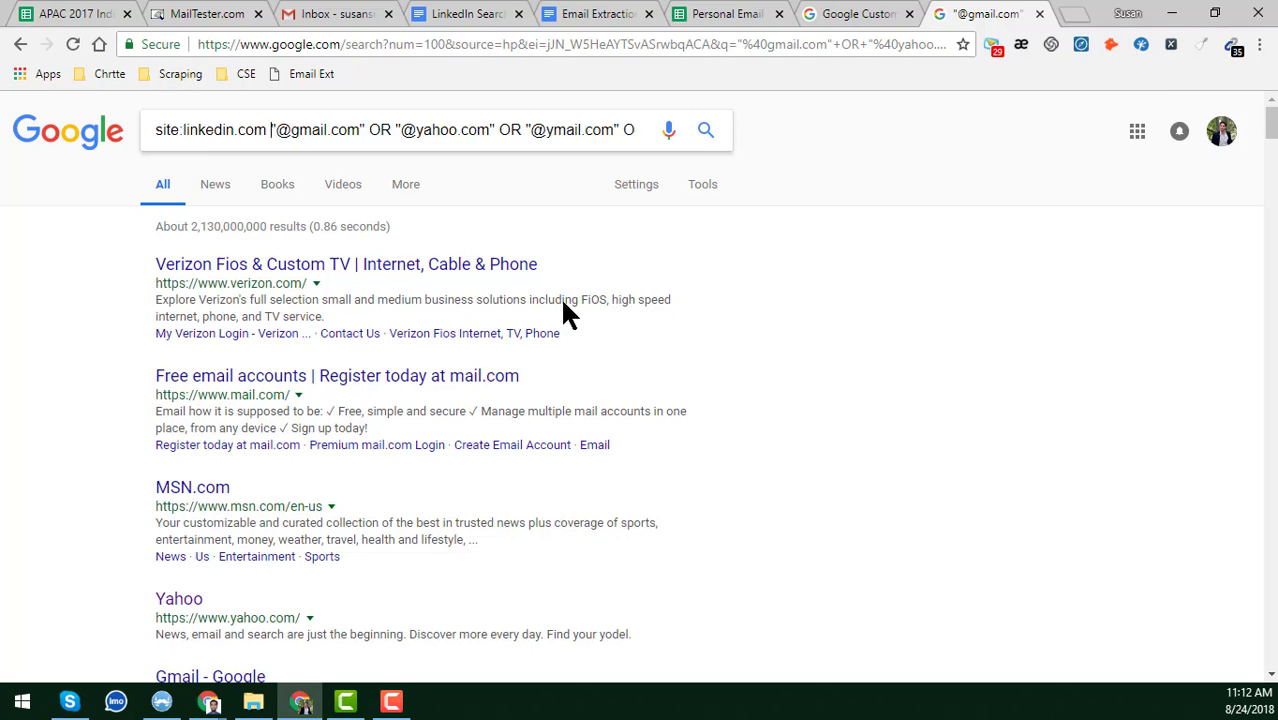
# Go through the rest of the site:linkedin.com query to its end and run the search.
pyautogui.hotkey('ctrl', 'Right')
pyautogui.hotkey('ctrl', 'Right')
pyautogui.hotkey('ctrl', 'Right')
pyautogui.hotkey('ctrl', 'Right')
pyautogui.hotkey('ctrl', 'Right')
pyautogui.hotkey('ctrl', 'Right')
pyautogui.hotkey('ctrl', 'Right')
pyautogui.hotkey('ctrl', 'Right')
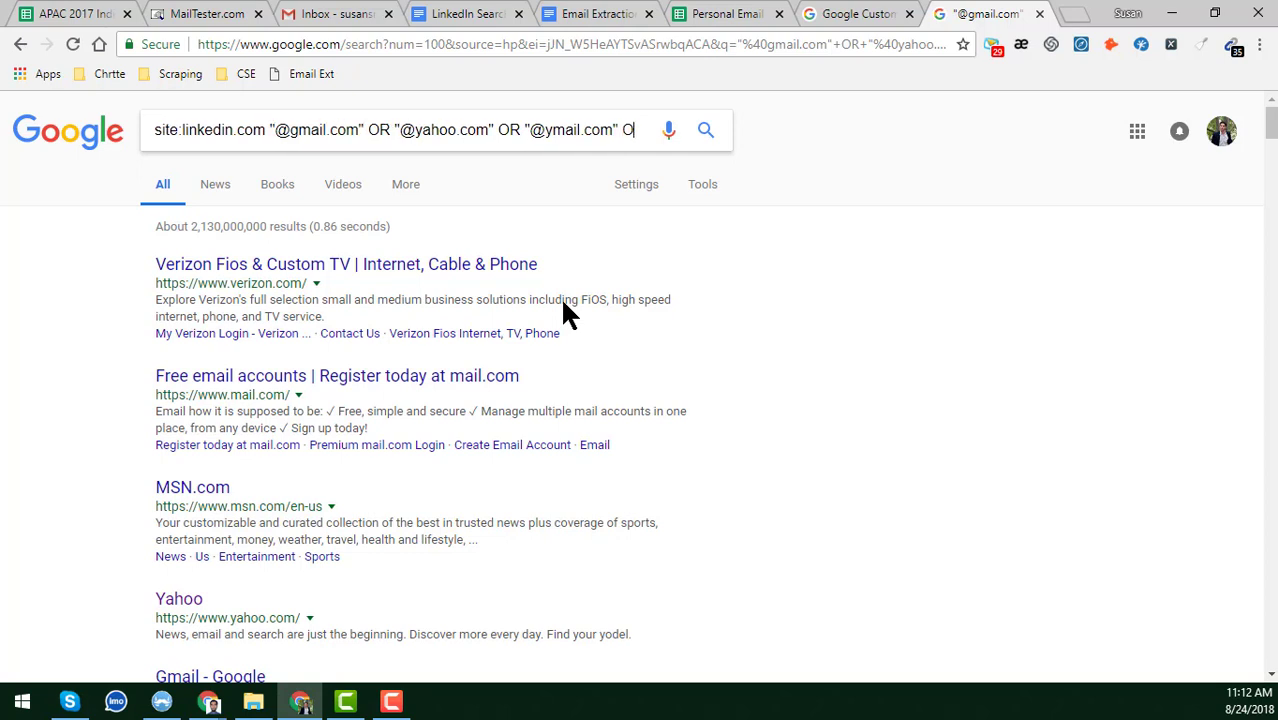
pyautogui.hotkey('ctrl', 'Right')
pyautogui.hotkey('ctrl', 'Right')
pyautogui.hotkey('ctrl', 'Right')
pyautogui.hotkey('ctrl', 'Right')
pyautogui.hotkey('ctrl', 'Right')
pyautogui.hotkey('ctrl', 'Right')
pyautogui.hotkey('ctrl', 'Right')
pyautogui.hotkey('ctrl', 'Right')
pyautogui.hotkey('ctrl', 'Right')
pyautogui.hotkey('ctrl', 'Right')
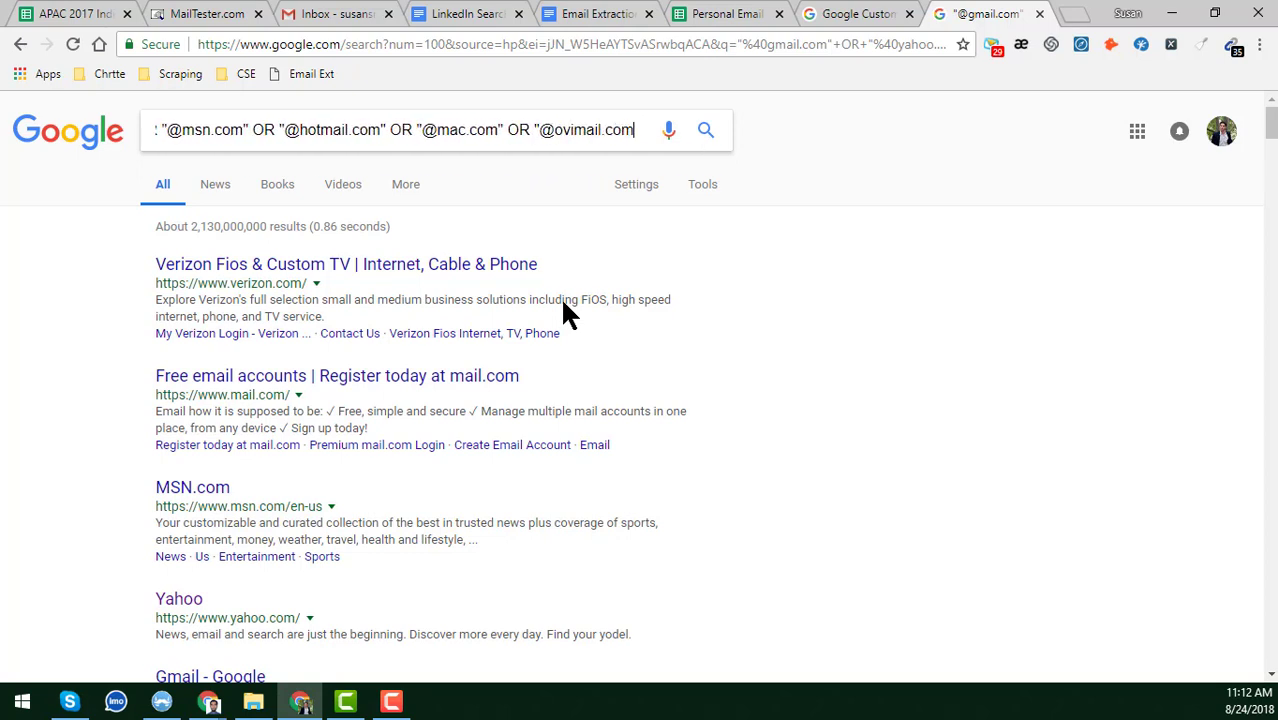
pyautogui.hotkey('ctrl', 'Right')
pyautogui.hotkey('ctrl', 'Right')
pyautogui.hotkey('ctrl', 'Right')
pyautogui.hotkey('ctrl', 'Right')
pyautogui.hotkey('ctrl', 'Right')
pyautogui.hotkey('ctrl', 'Right')
pyautogui.hotkey('ctrl', 'Right')
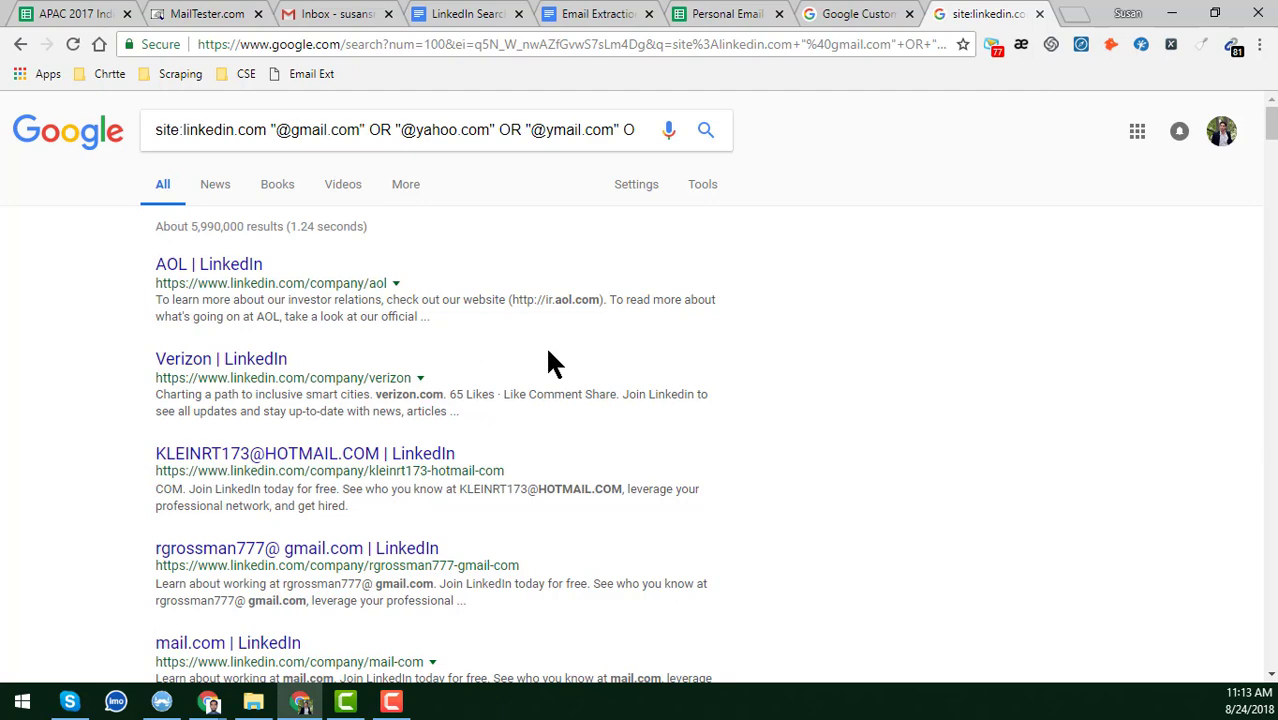
# Look through the LinkedIn-only results for personal email addresses in titles and snippets.
pyautogui.scroll(-3, 548, 352)
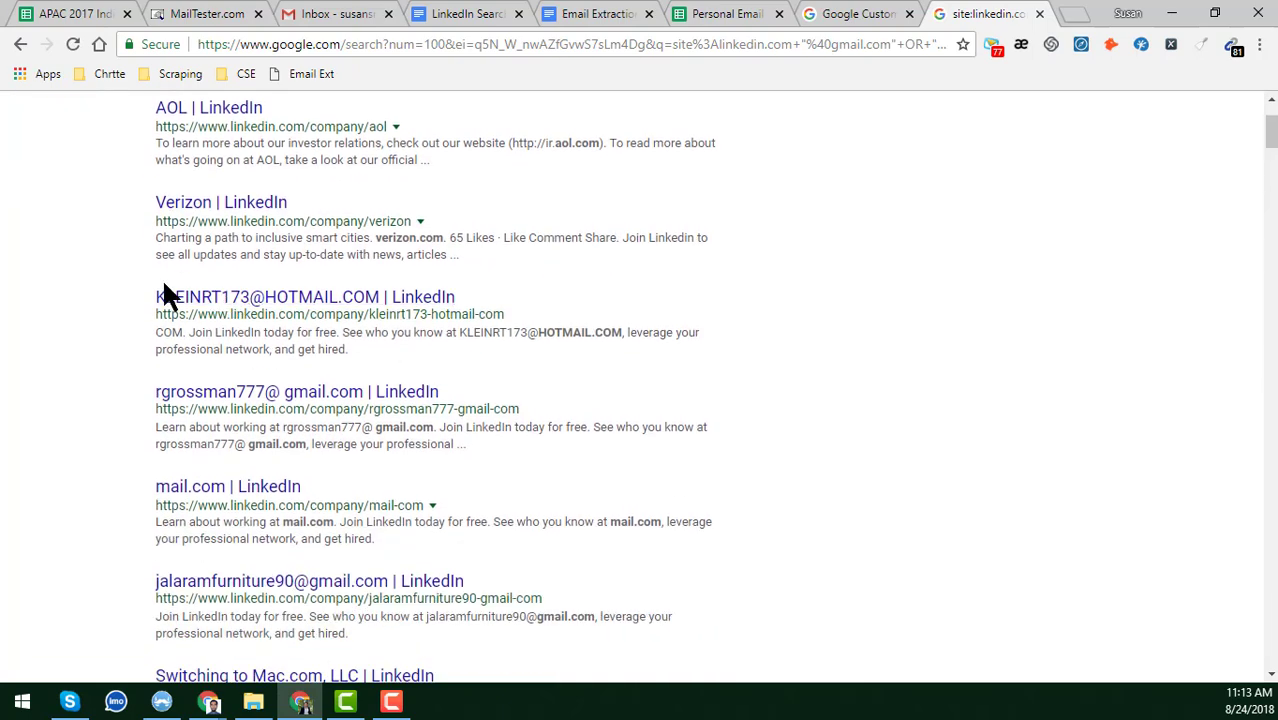
pyautogui.scroll(-10, 345, 318)
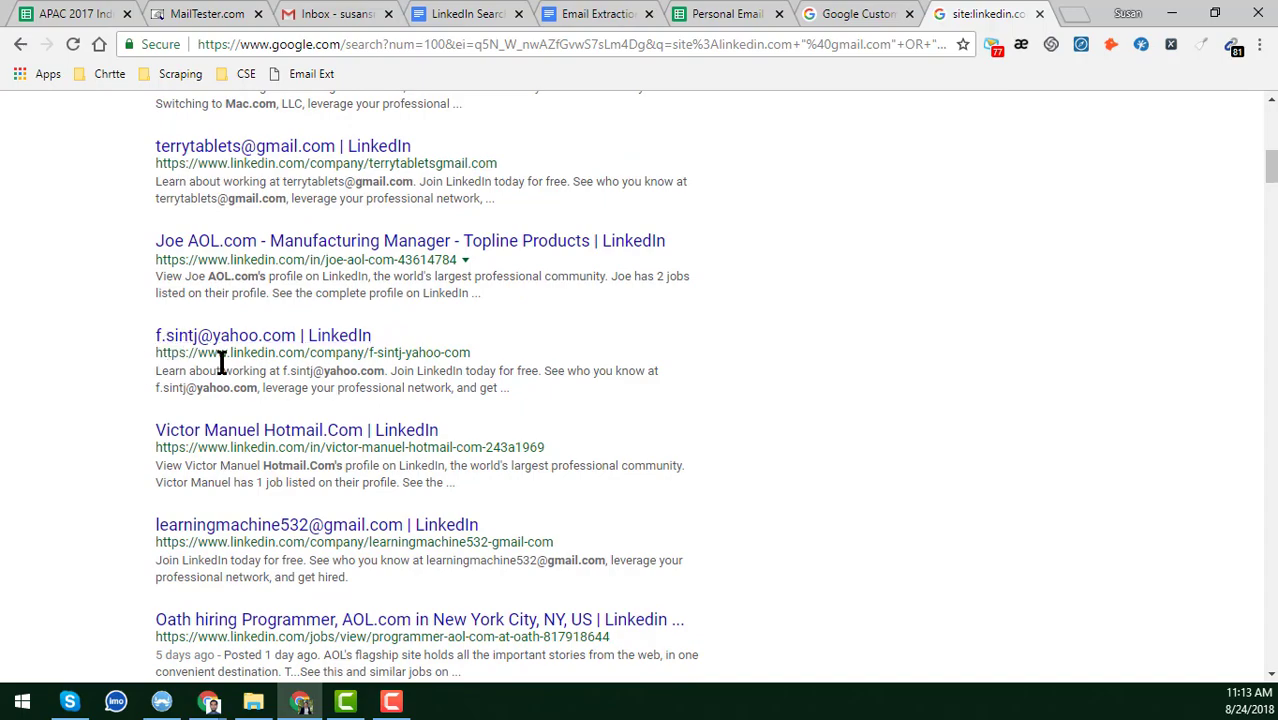
pyautogui.scroll(-20, 221, 362)
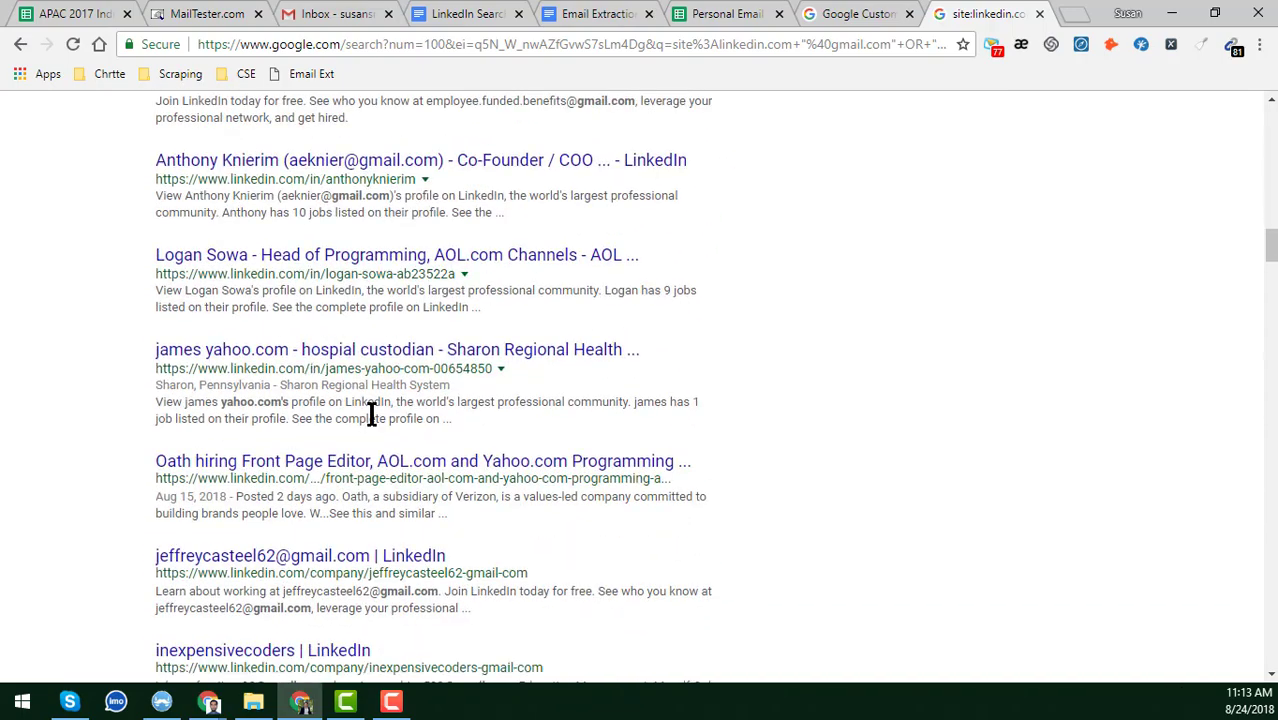
pyautogui.scroll(-10, 370, 414)
pyautogui.scroll(8, 371, 416)
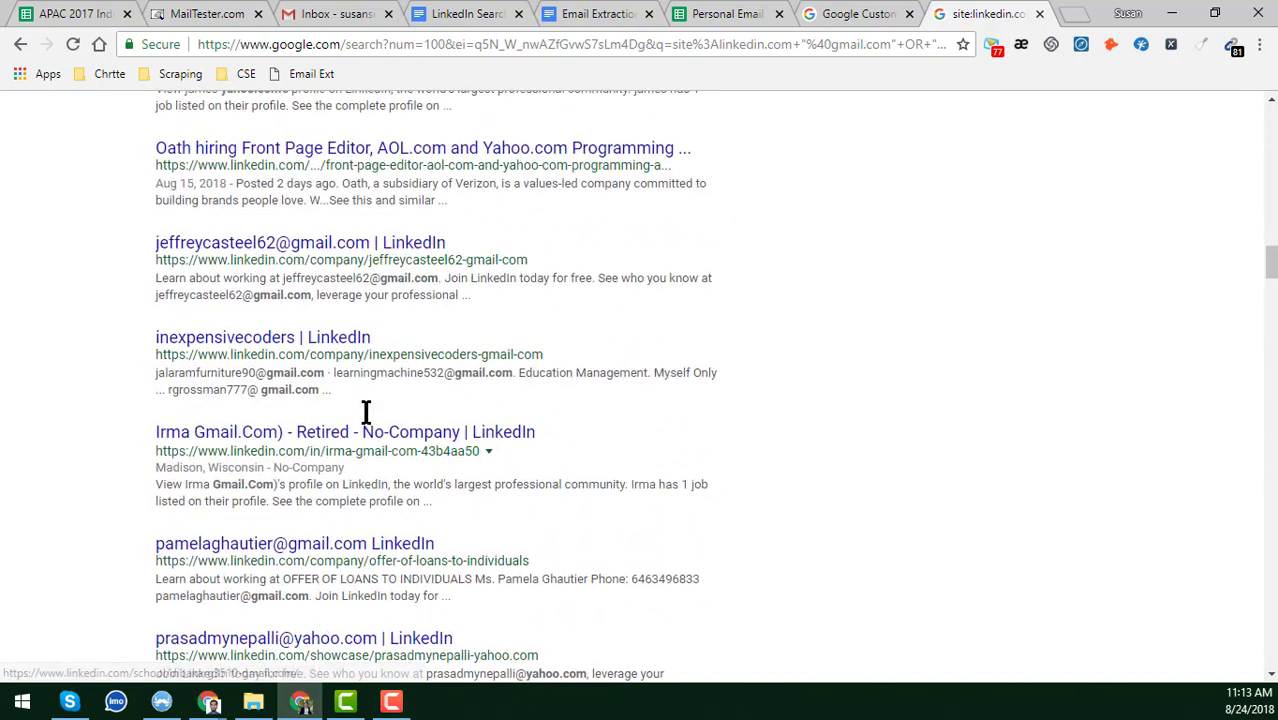
pyautogui.scroll(20, 366, 411)
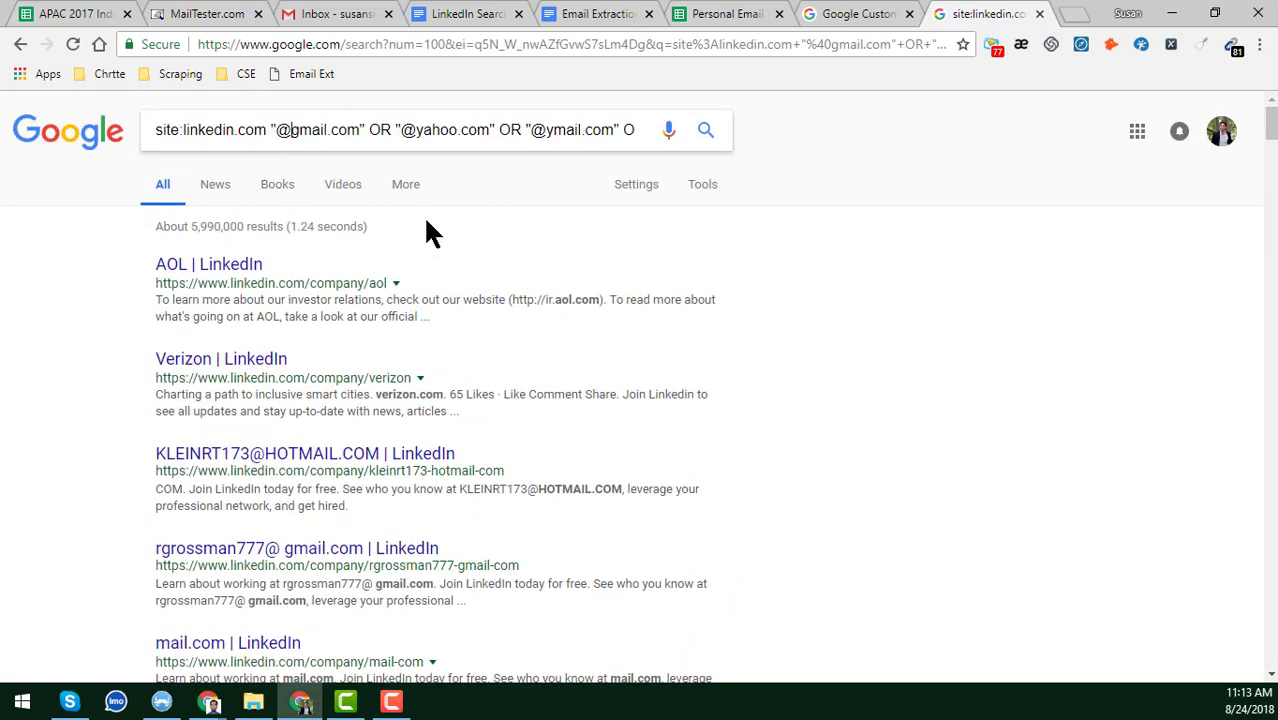
# Insert the quoted keyword "CEO" between site:linkedin.com and the email-provider string in the query.
pyautogui.click(202, 134)
pyautogui.write('CEO')
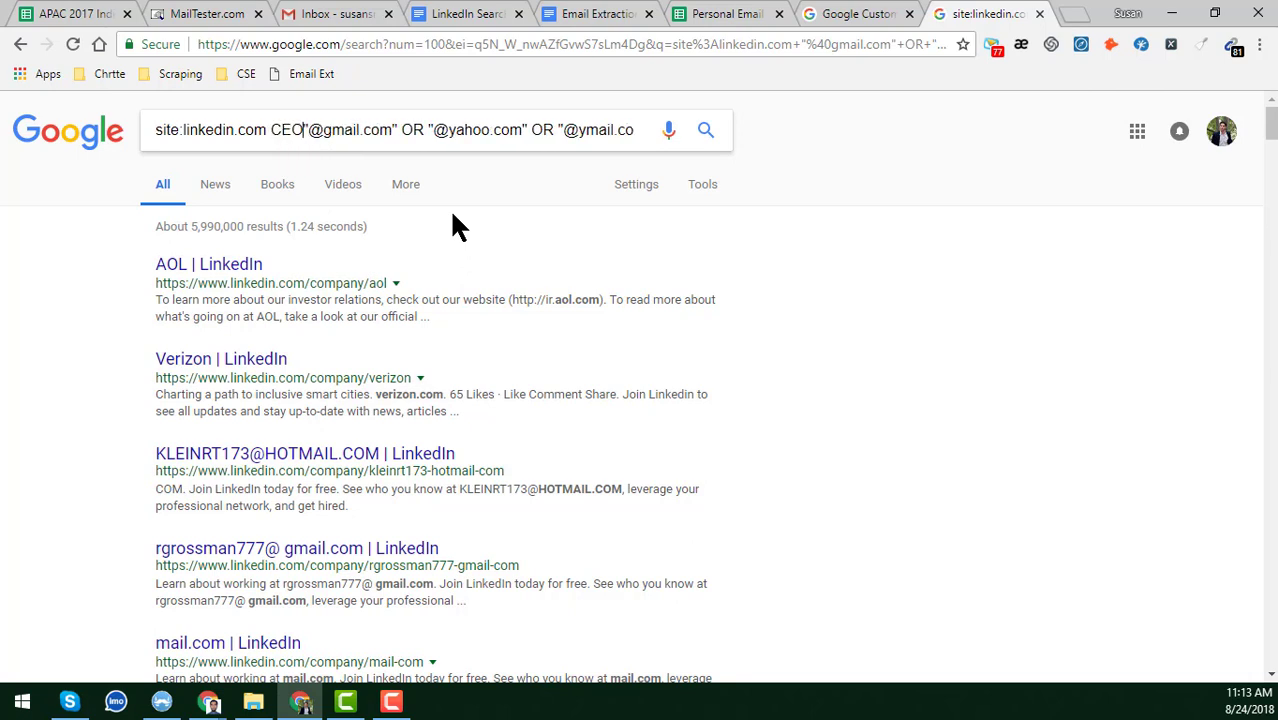
pyautogui.write('"')
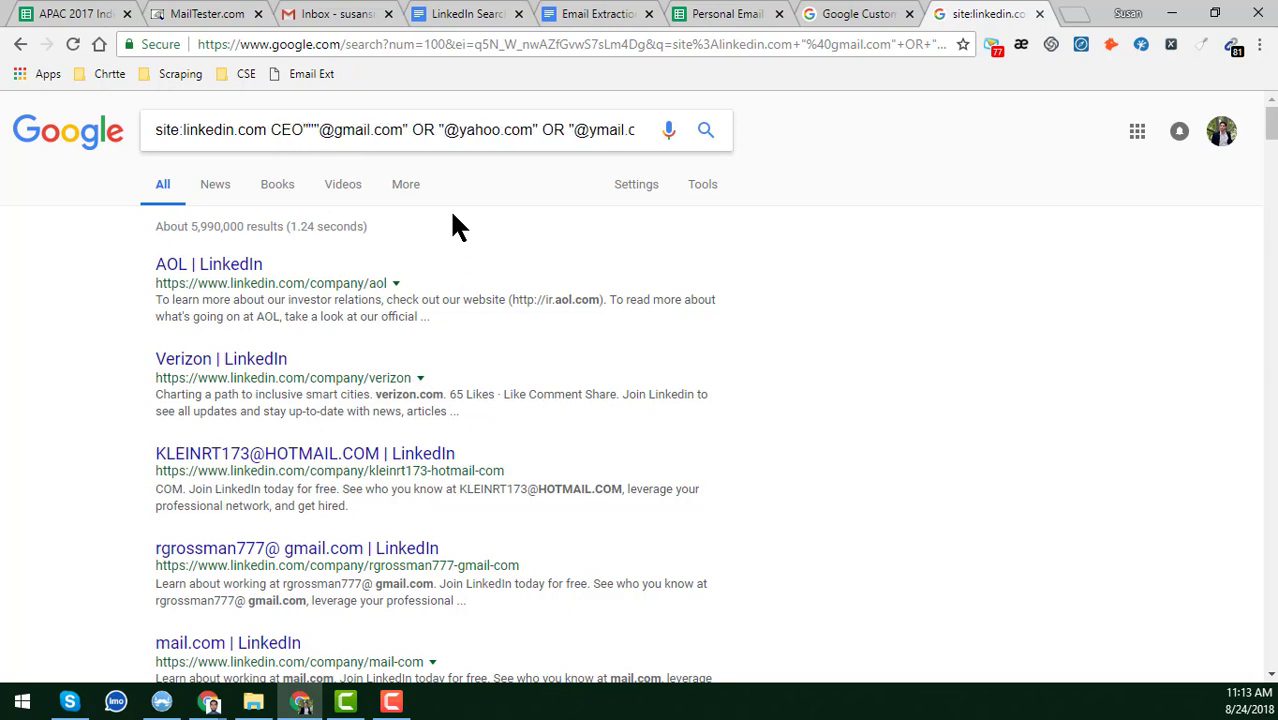
pyautogui.press('BackSpace')
pyautogui.press('Left')
pyautogui.press('Left')
pyautogui.press('Left')
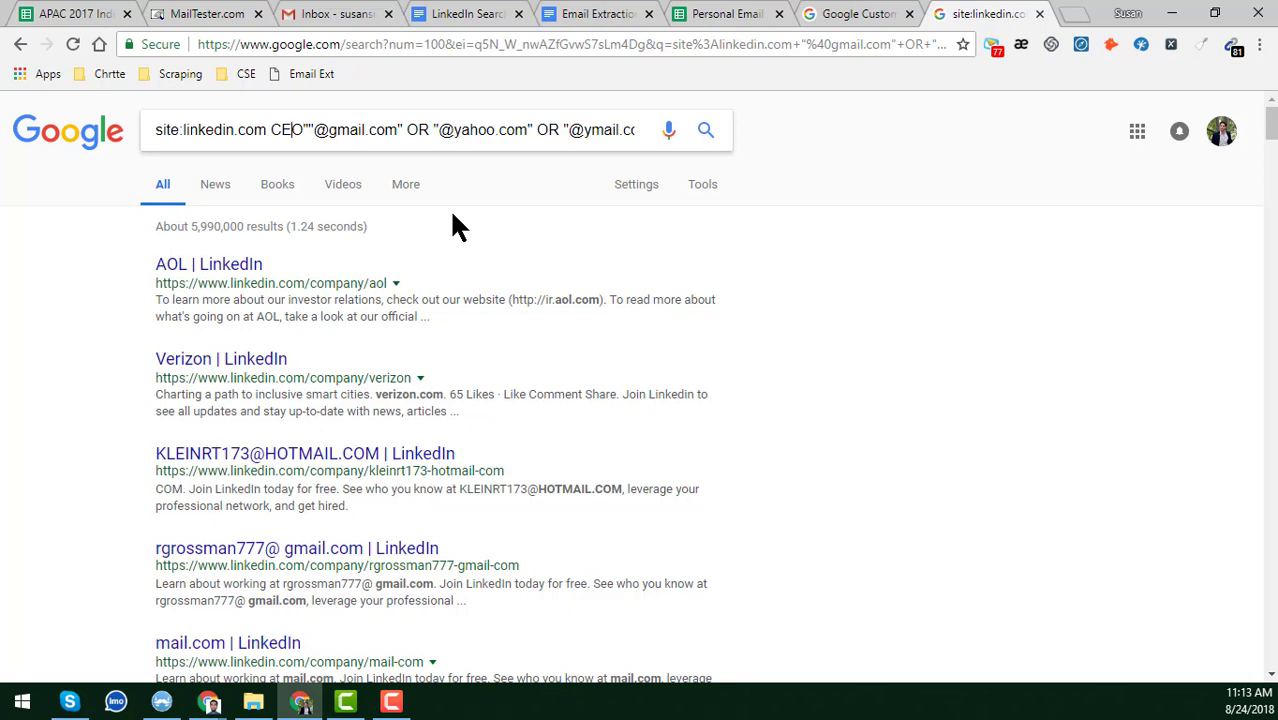
pyautogui.write('"')
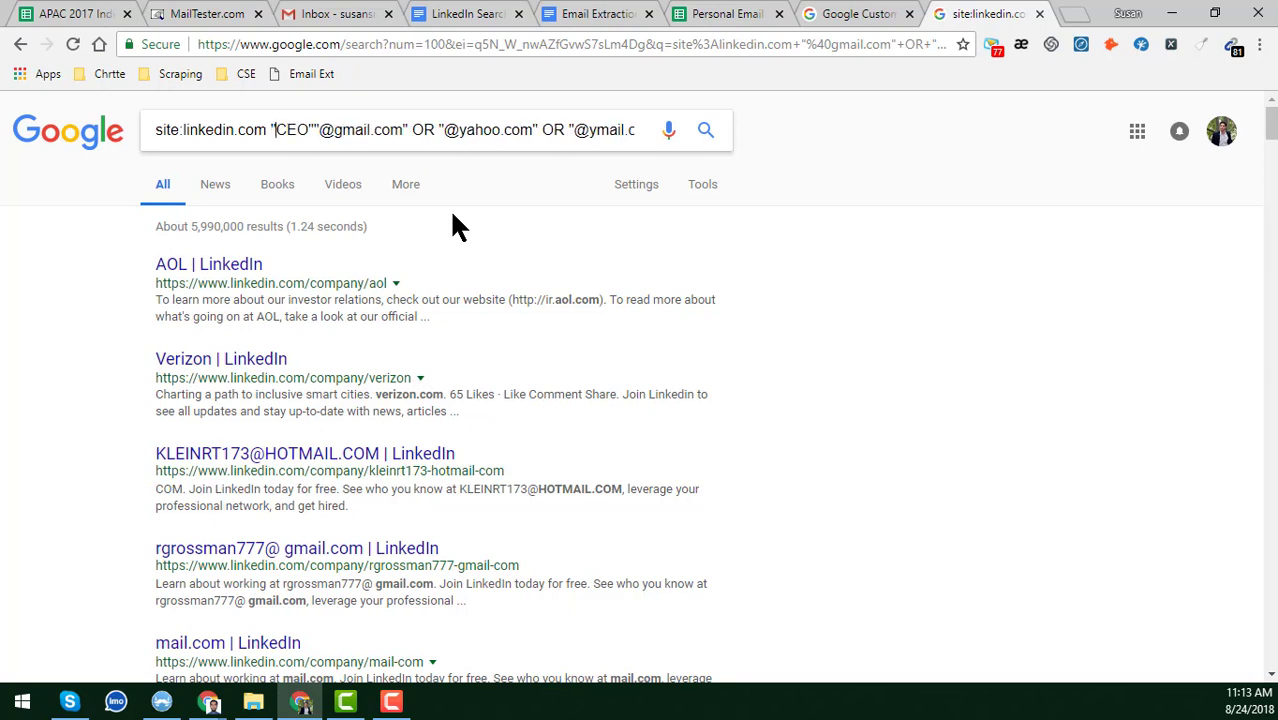
pyautogui.press('Right')
pyautogui.press('Right')
pyautogui.press('Right')
pyautogui.press('Right')
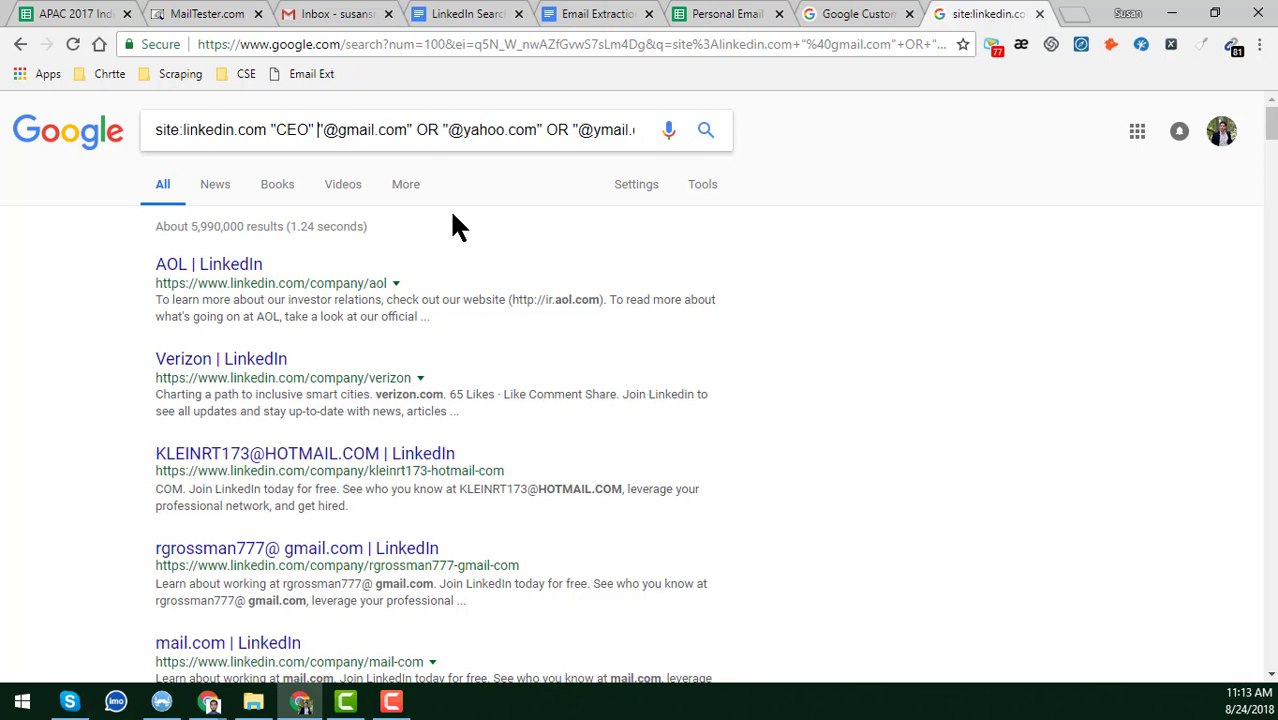
# Check the beginning of the query containing "CEO" and run the LinkedIn search.
pyautogui.press('Left')
pyautogui.press('Left')
pyautogui.press('Left')
pyautogui.press('Left')
pyautogui.press('Left')
pyautogui.press('Left')
pyautogui.press('Left')
pyautogui.press('Left')
pyautogui.press('Left')
pyautogui.press('Left')
pyautogui.press('Left')
pyautogui.press('Return')
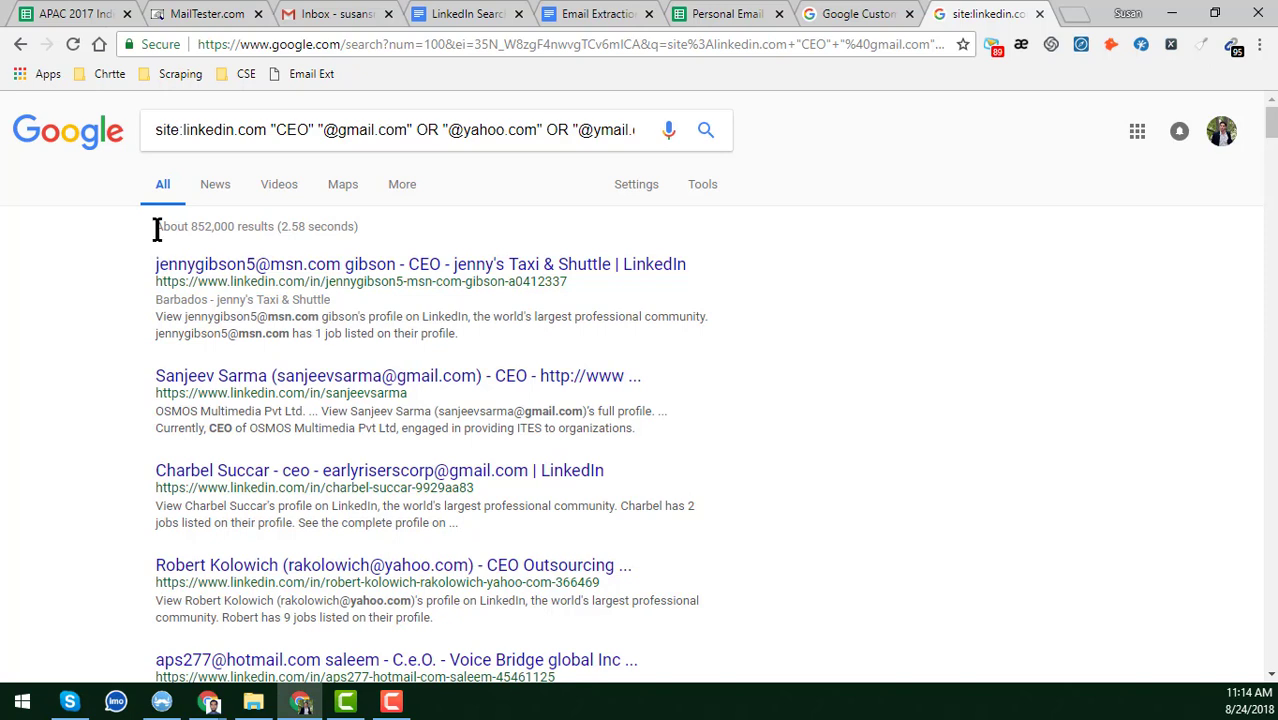
# Examine the result count and the first CEO profiles listed with personal email addresses.
pyautogui.moveTo(156, 226); pyautogui.dragTo(360, 230)
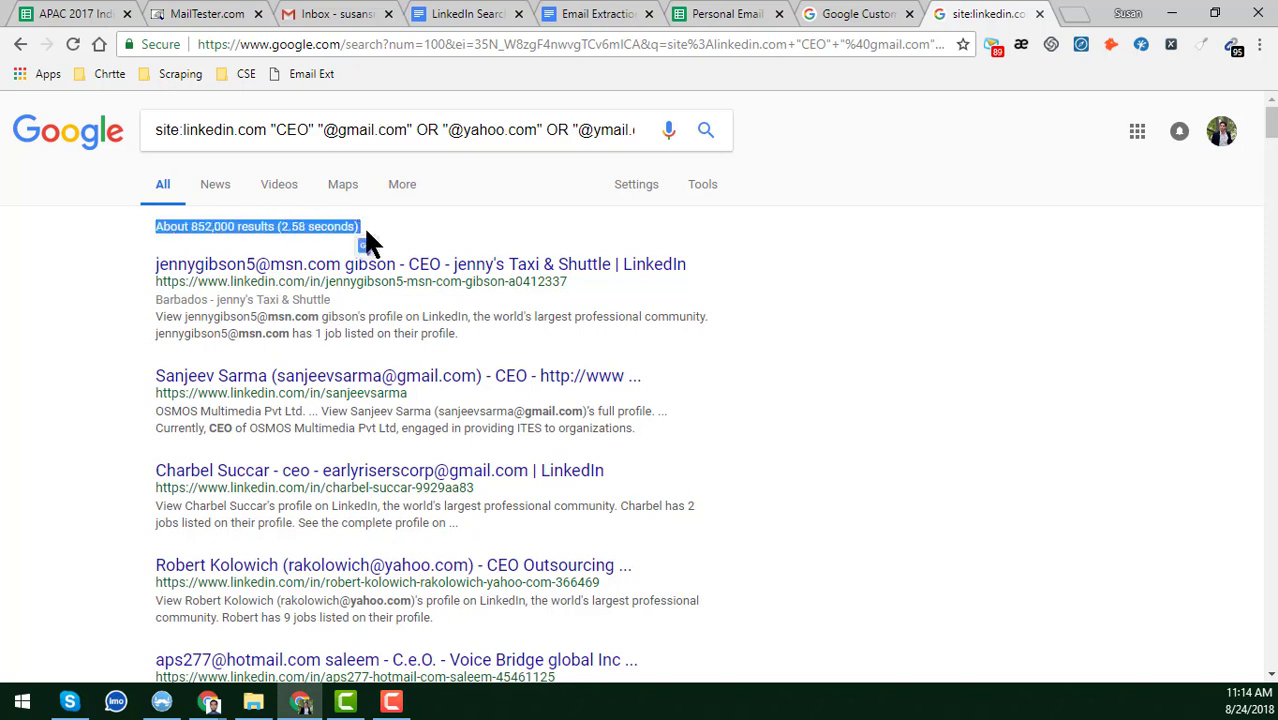
pyautogui.click(48, 337)
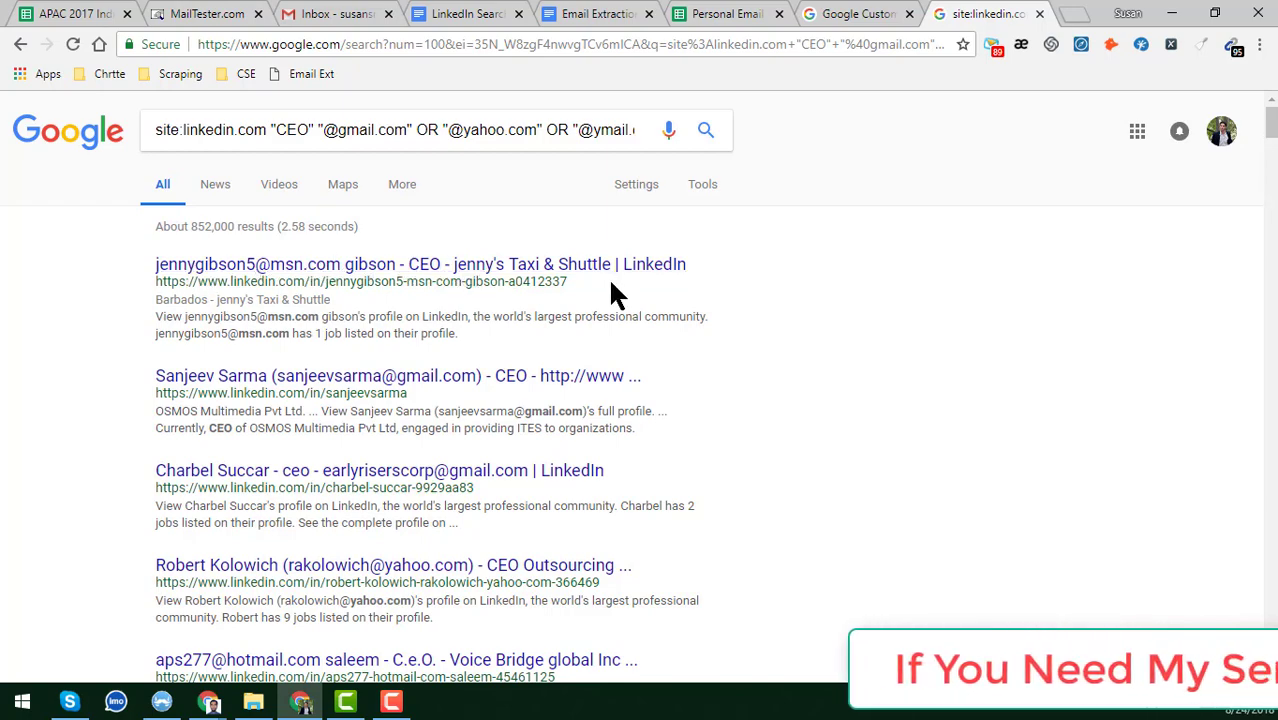
pyautogui.scroll(-3, 450, 360)
pyautogui.scroll(3, 450, 368)
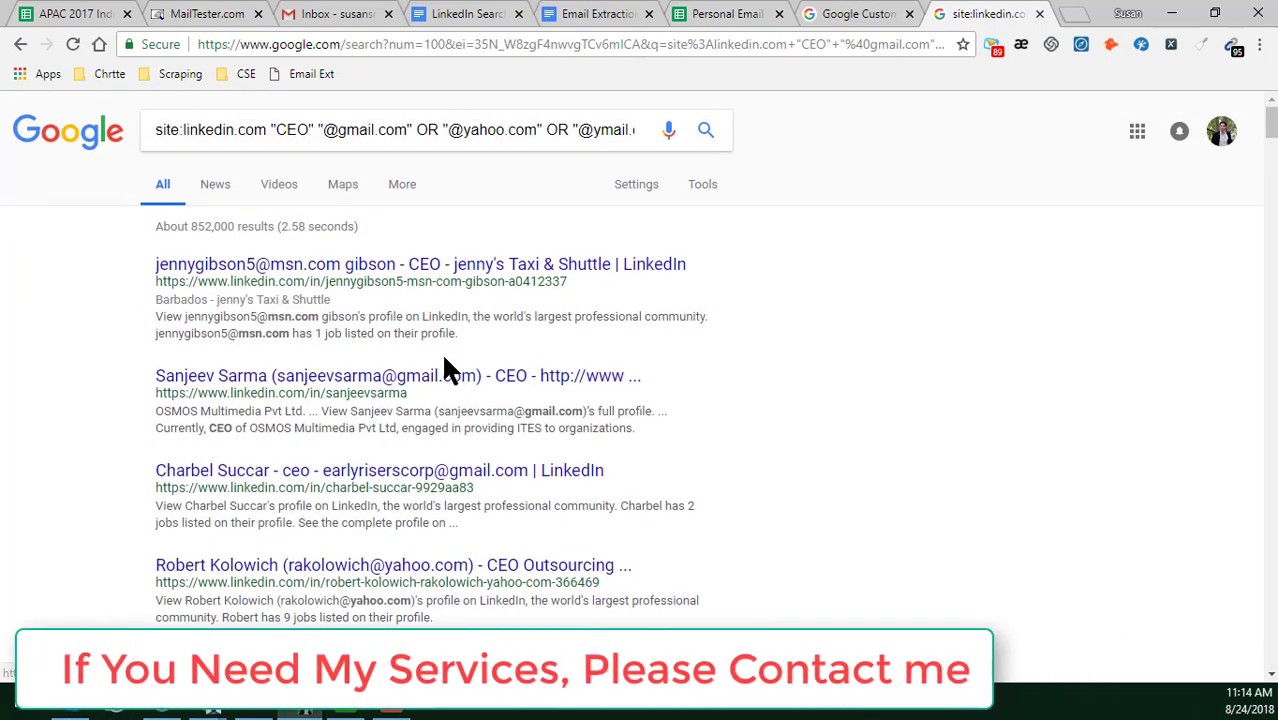
# Look through the CEO search results for personal email addresses in the profile titles and snippets.
pyautogui.scroll(-3, 330, 330)
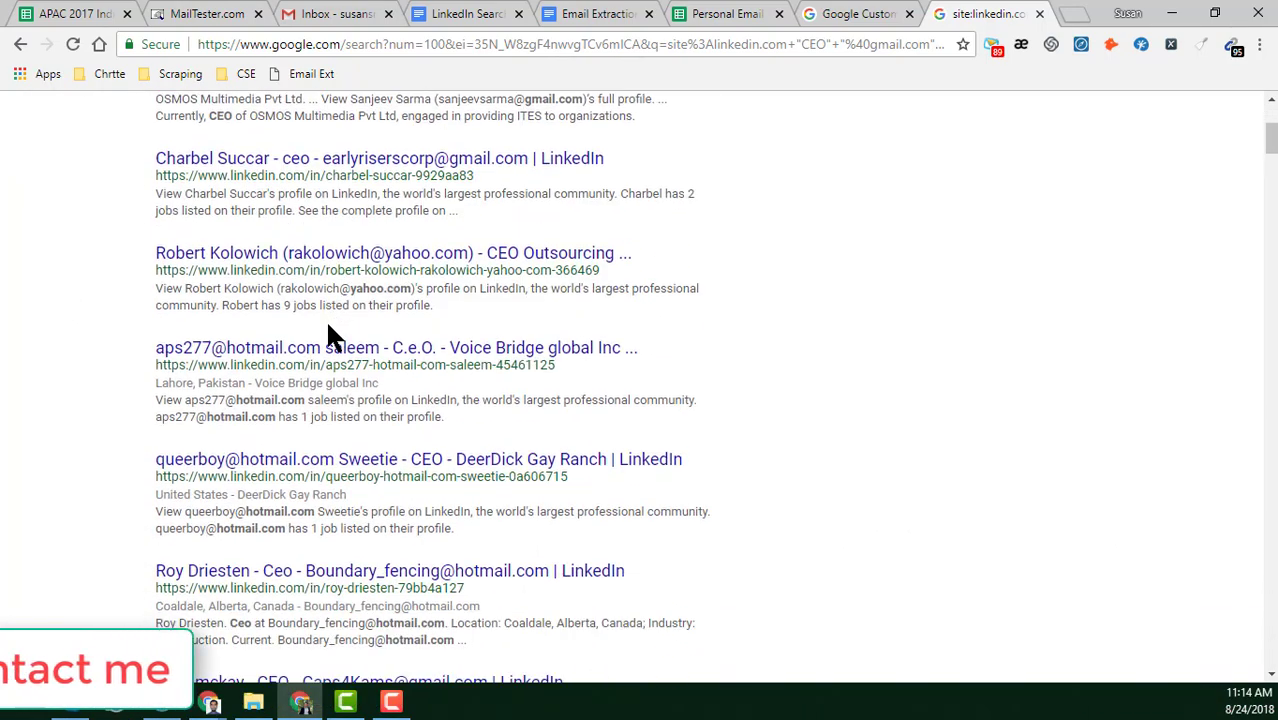
pyautogui.scroll(3, 334, 350)
pyautogui.scroll(-12, 572, 386)
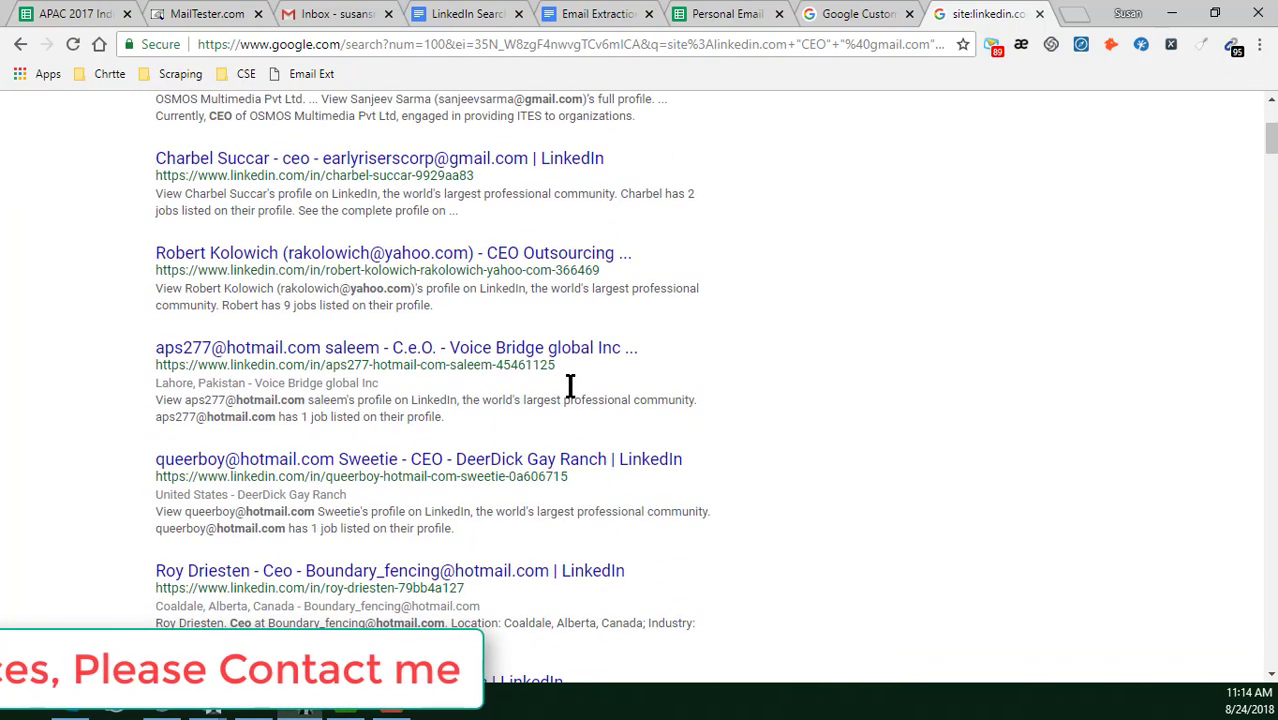
pyautogui.scroll(-15, 576, 394)
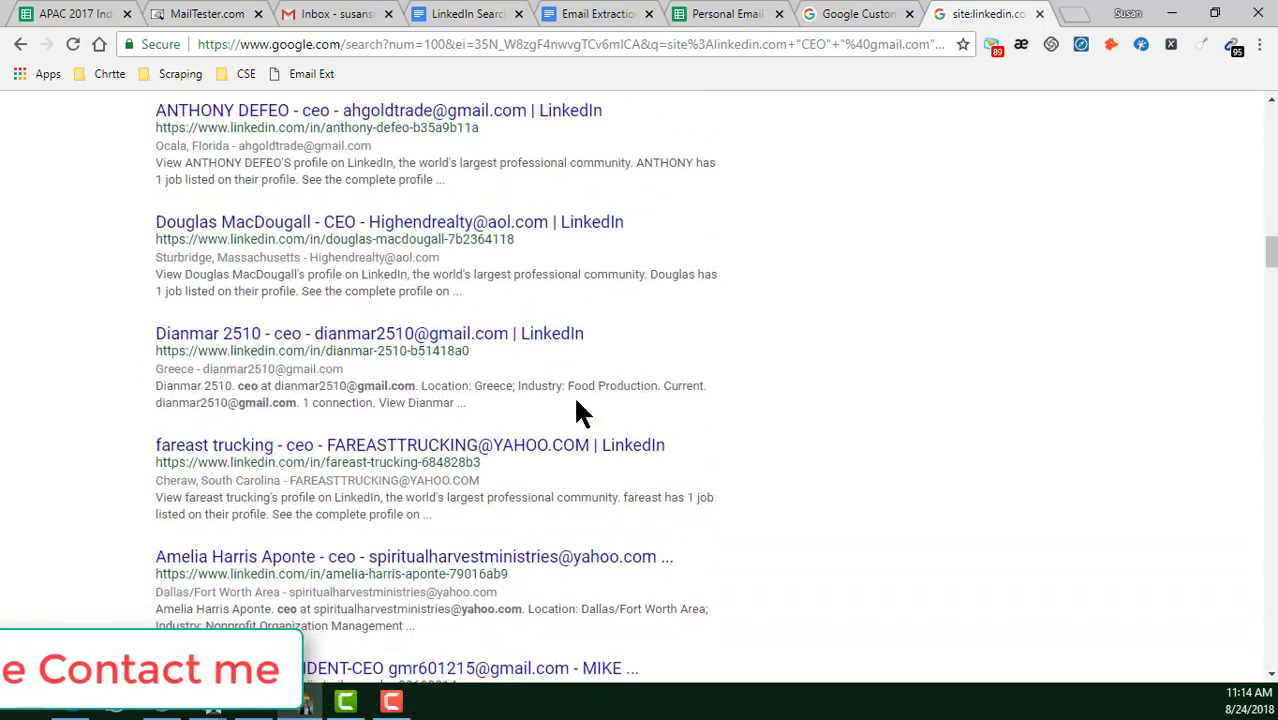
pyautogui.scroll(-15, 560, 400)
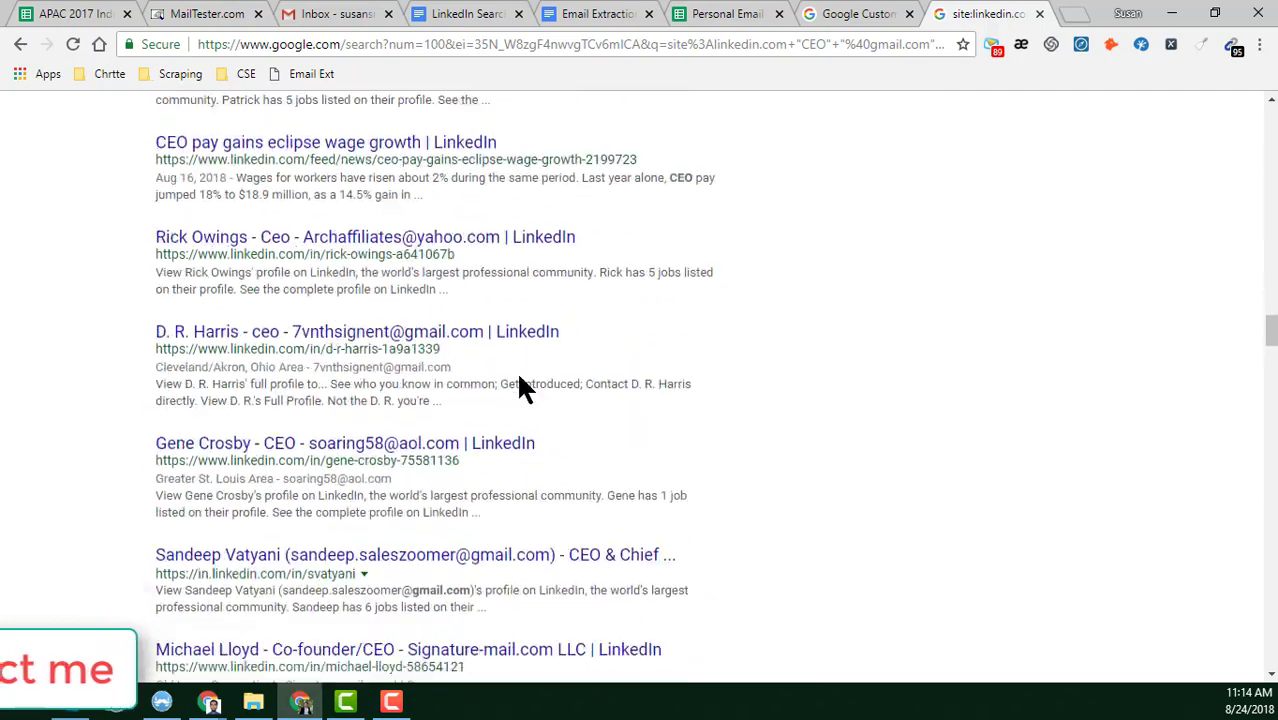
pyautogui.scroll(-15, 378, 340)
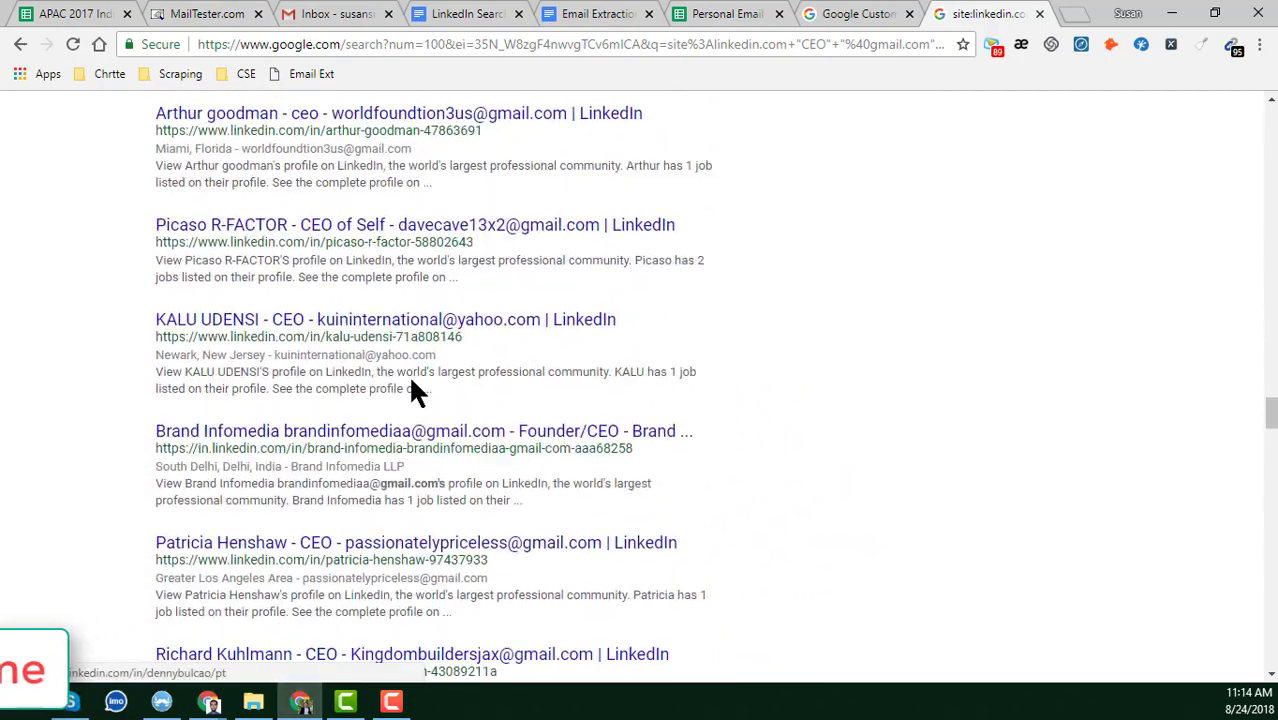
pyautogui.scroll(-15, 415, 395)
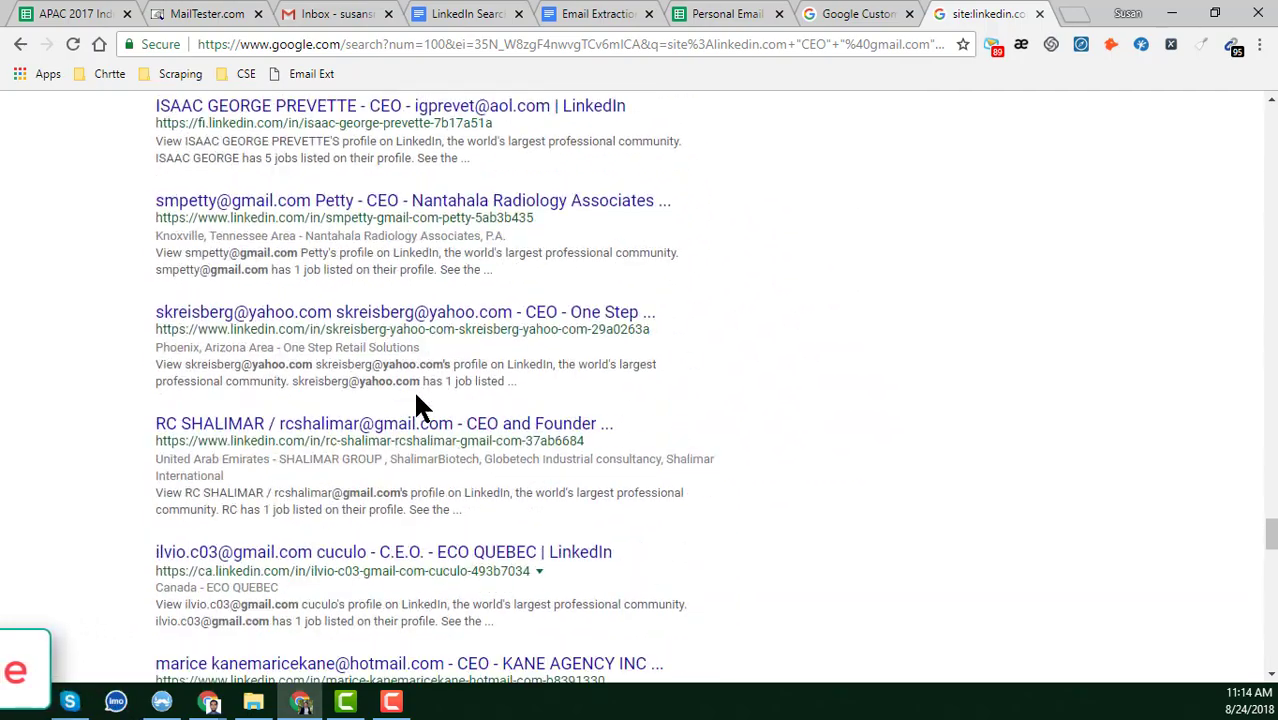
pyautogui.scroll(15, 415, 395)
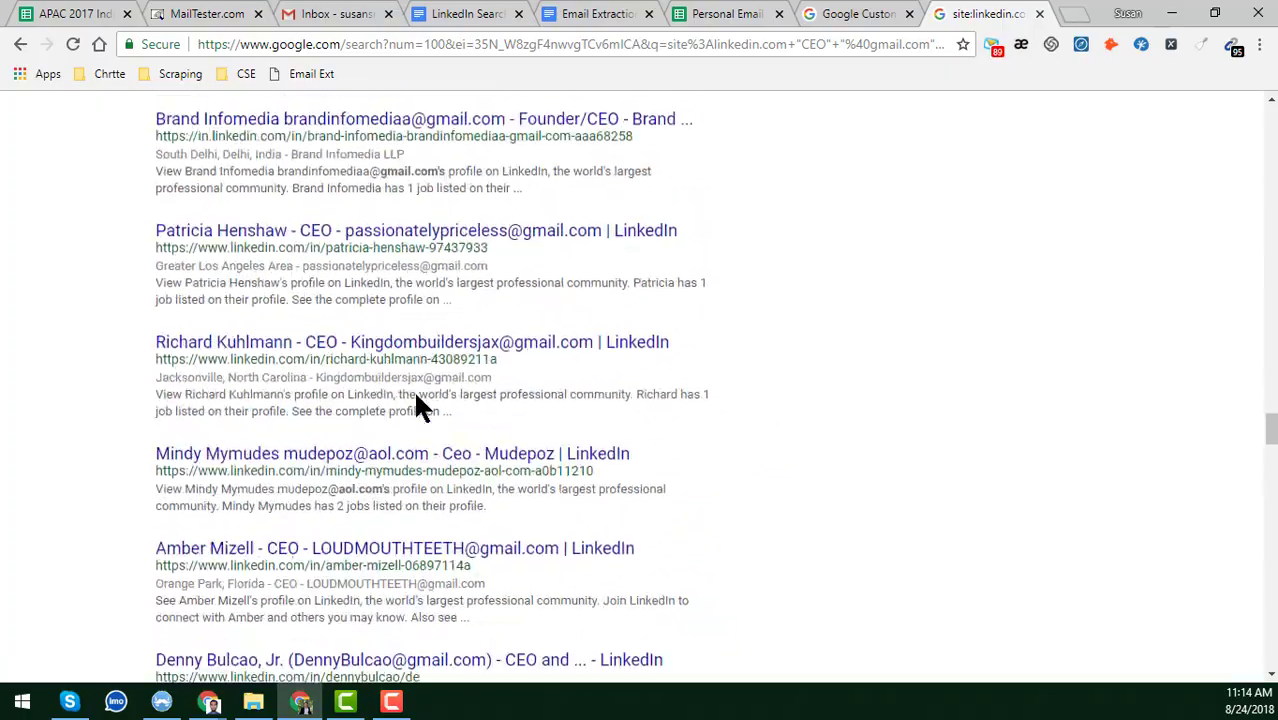
pyautogui.scroll(15, 418, 405)
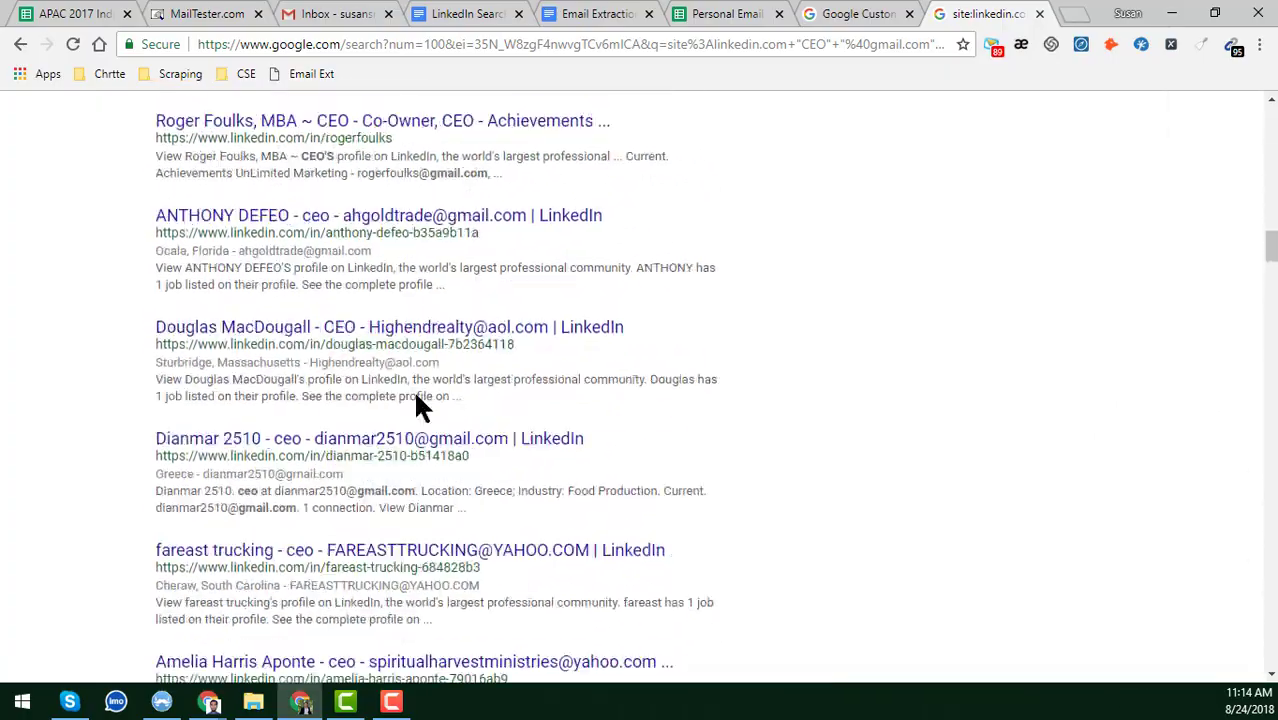
pyautogui.scroll(8, 418, 405)
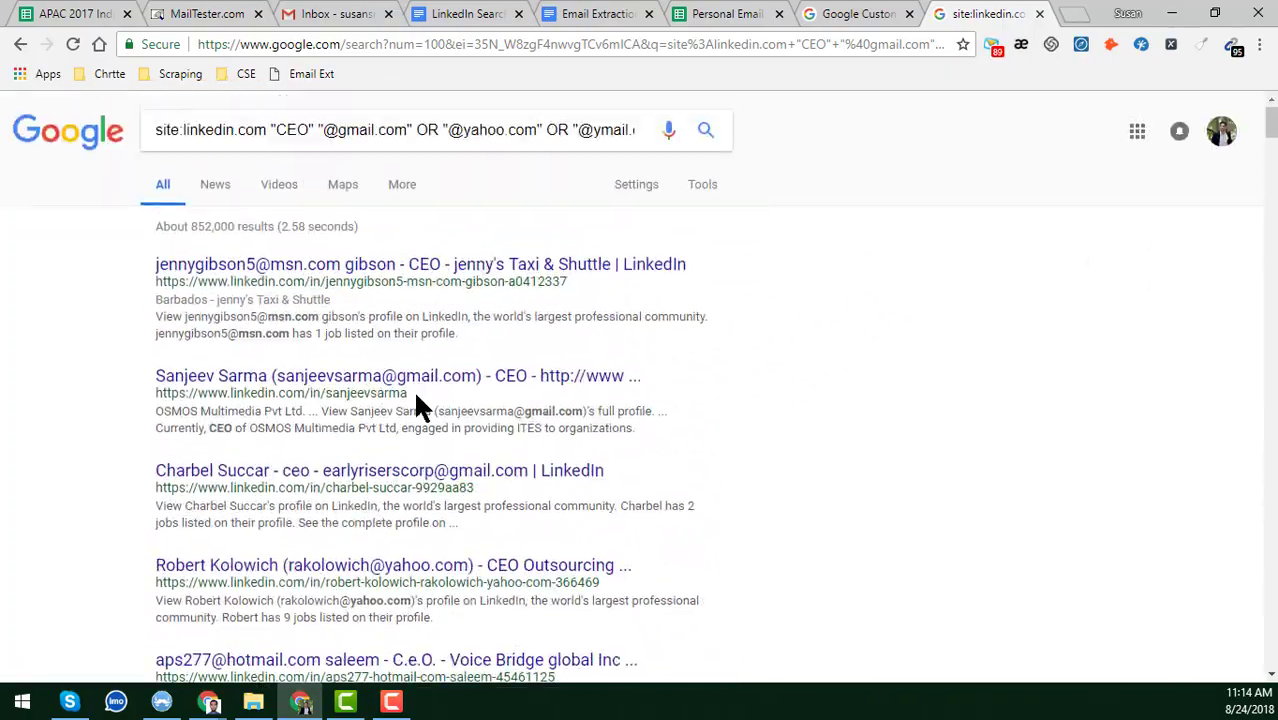
# Review the full page of CEO results down to the page numbers and return to the query.
pyautogui.scroll(-20, 485, 491)
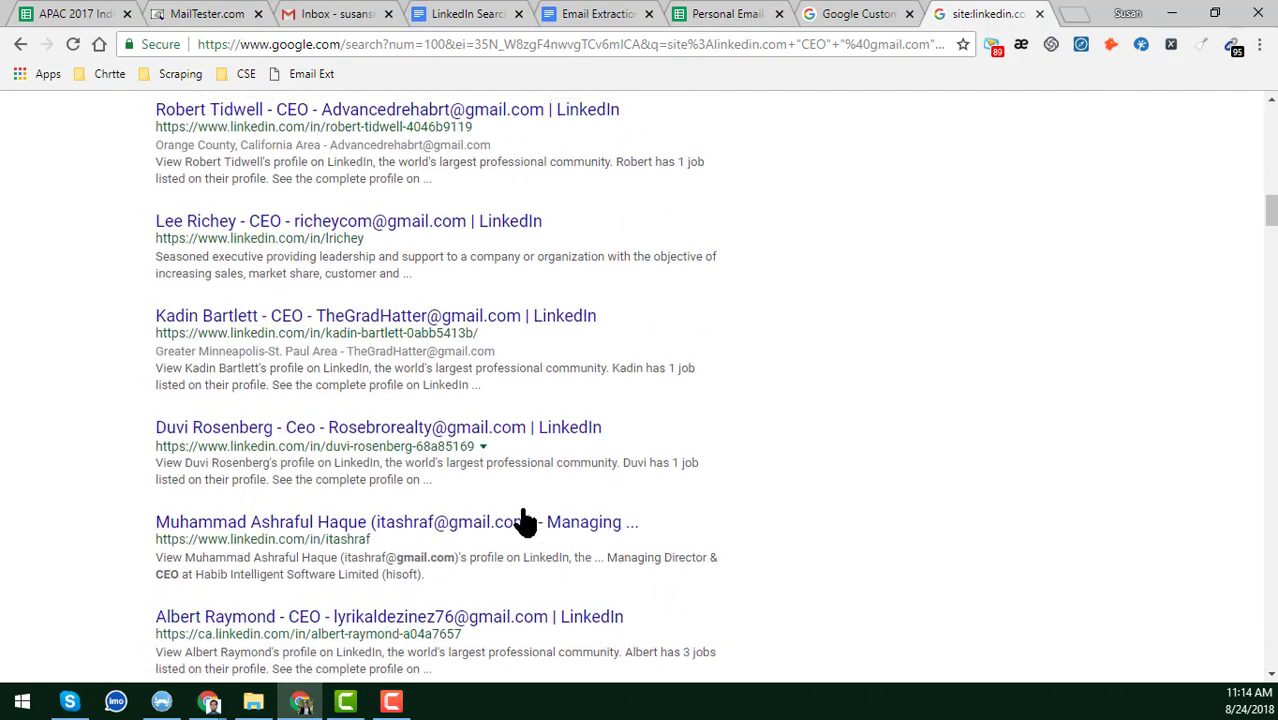
pyautogui.scroll(-20, 560, 489)
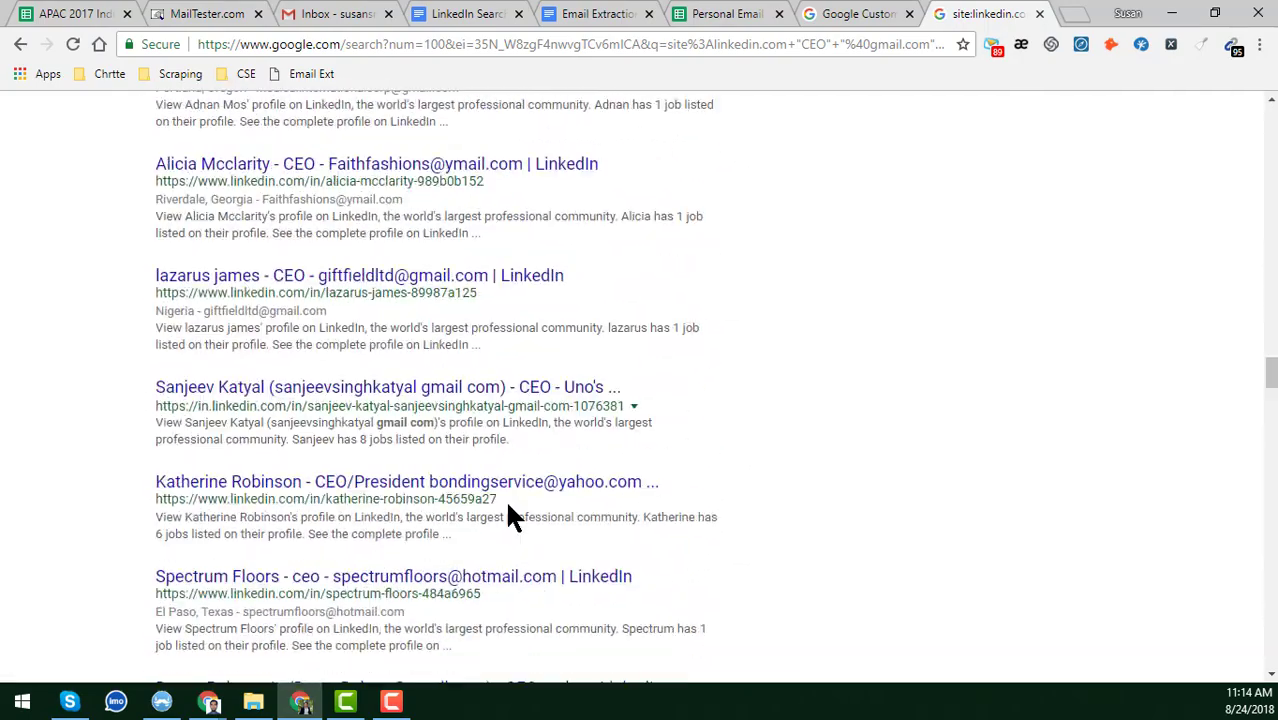
pyautogui.scroll(-20, 494, 530)
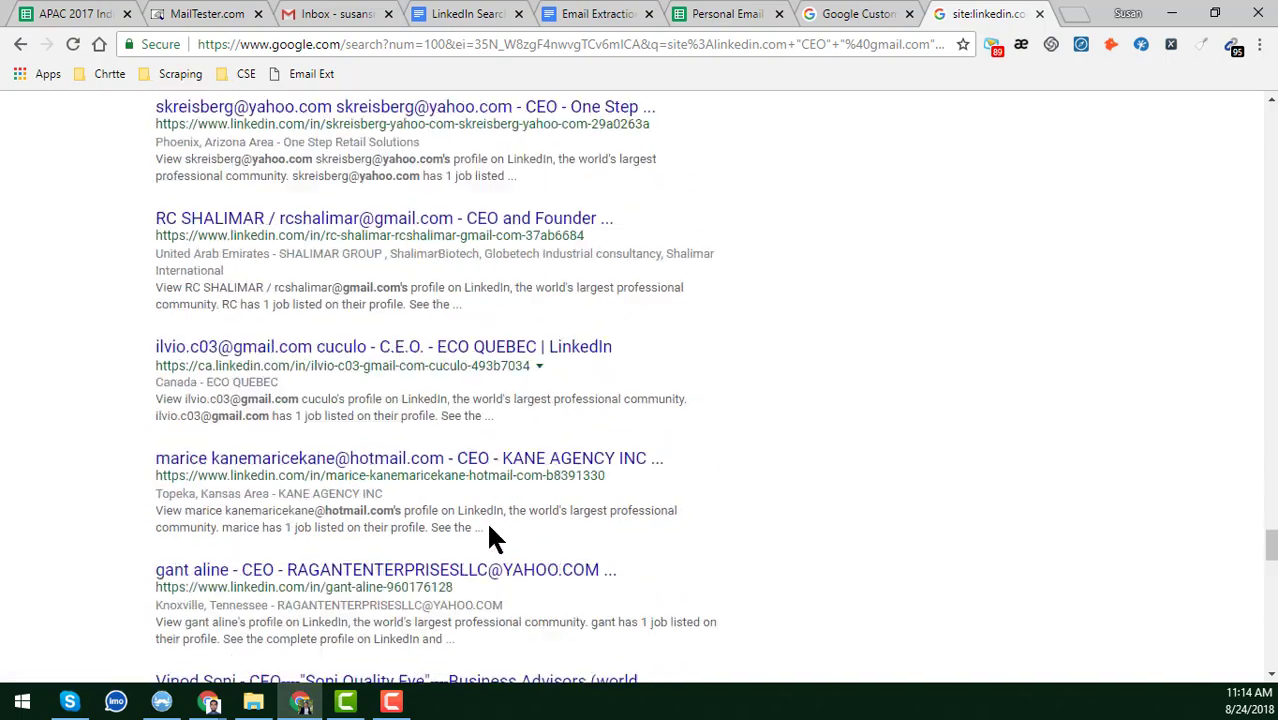
pyautogui.scroll(-12, 489, 527)
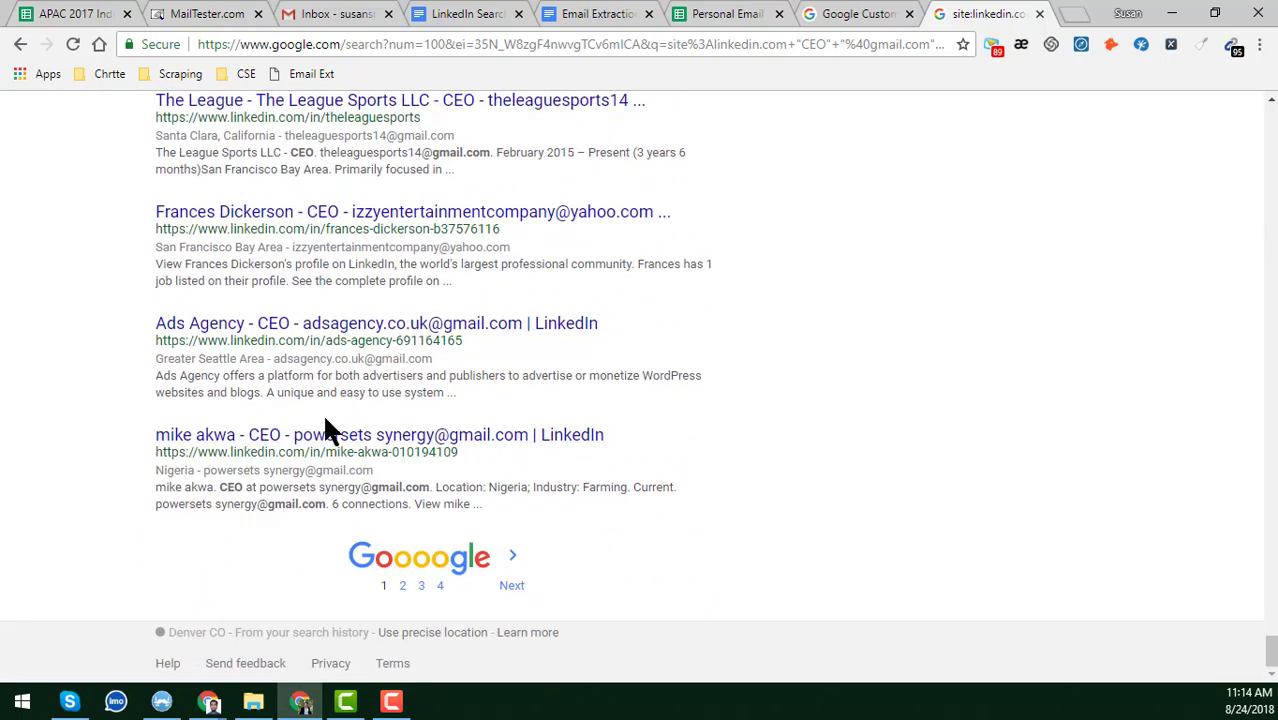
pyautogui.scroll(5, 328, 430)
pyautogui.scroll(20, 326, 424)
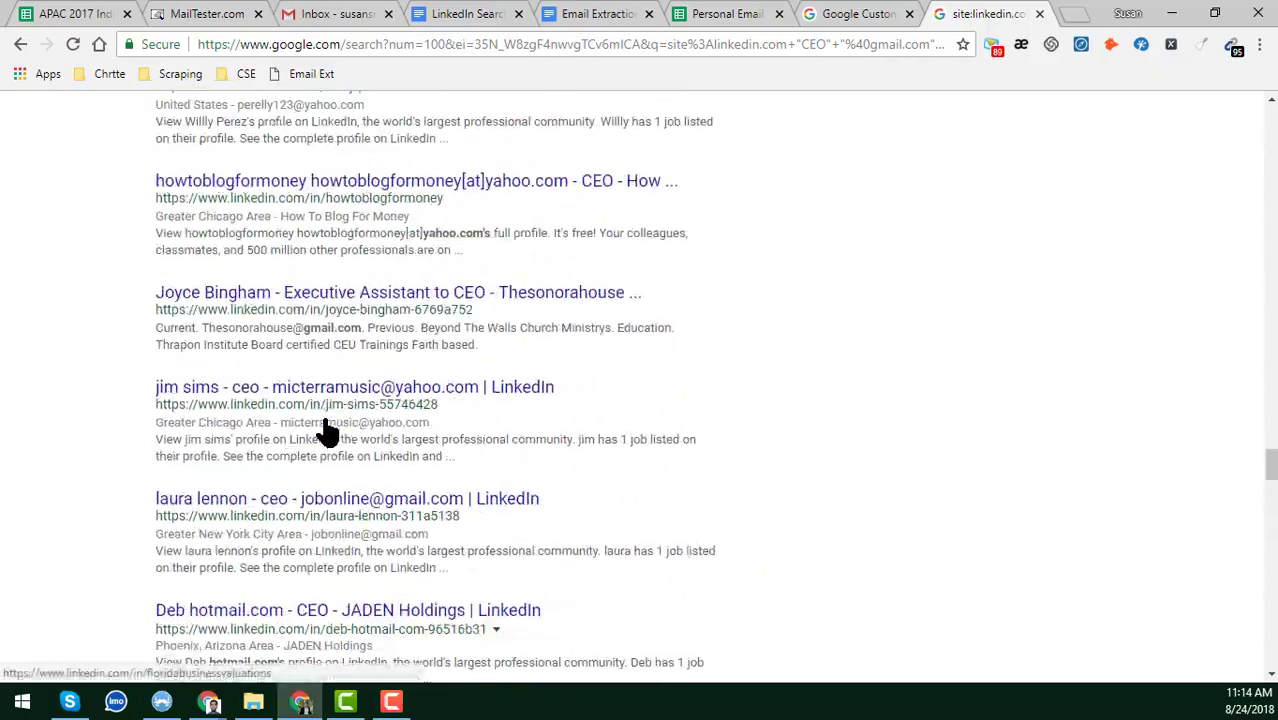
pyautogui.scroll(20, 330, 430)
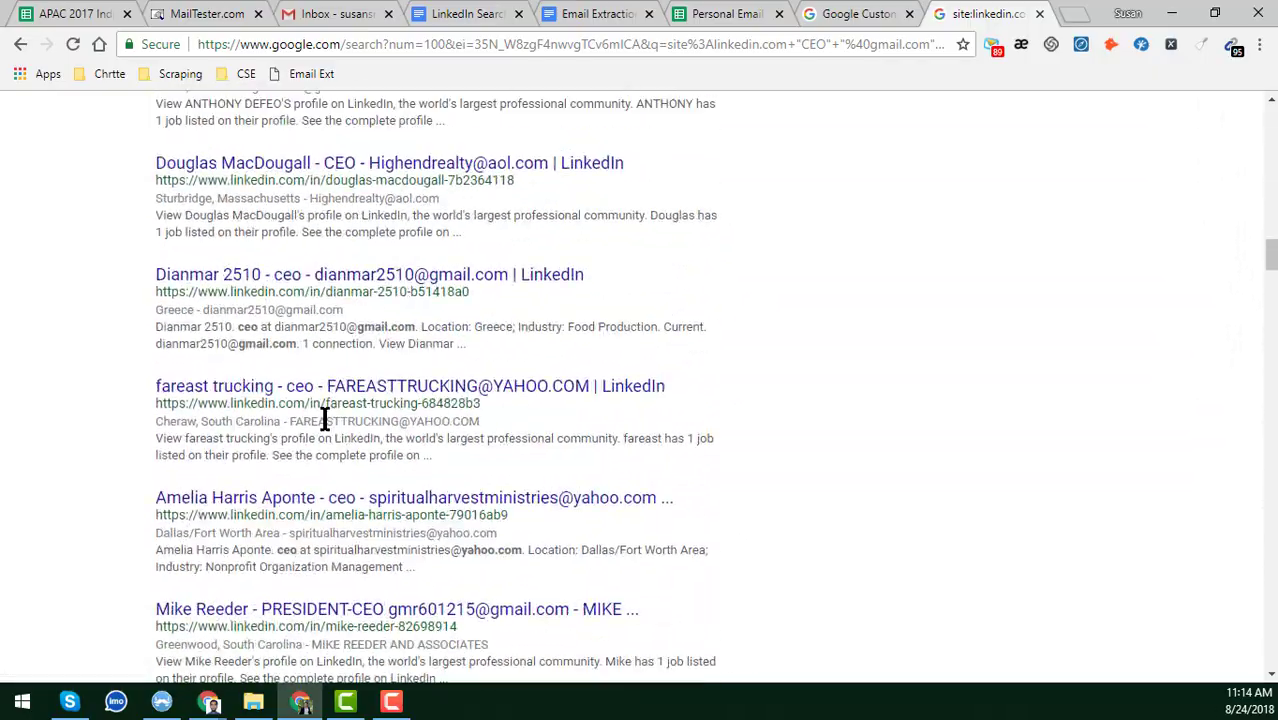
pyautogui.scroll(20, 324, 418)
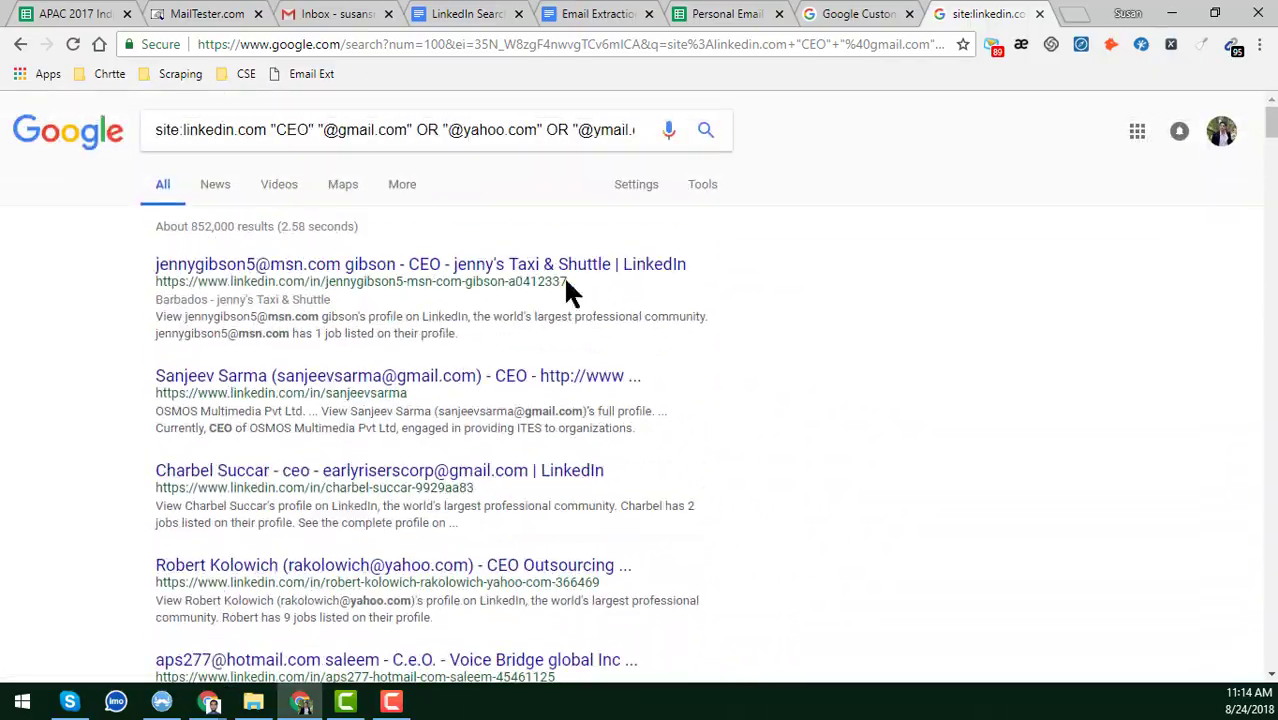
pyautogui.click(229, 130)
pyautogui.press('Right')
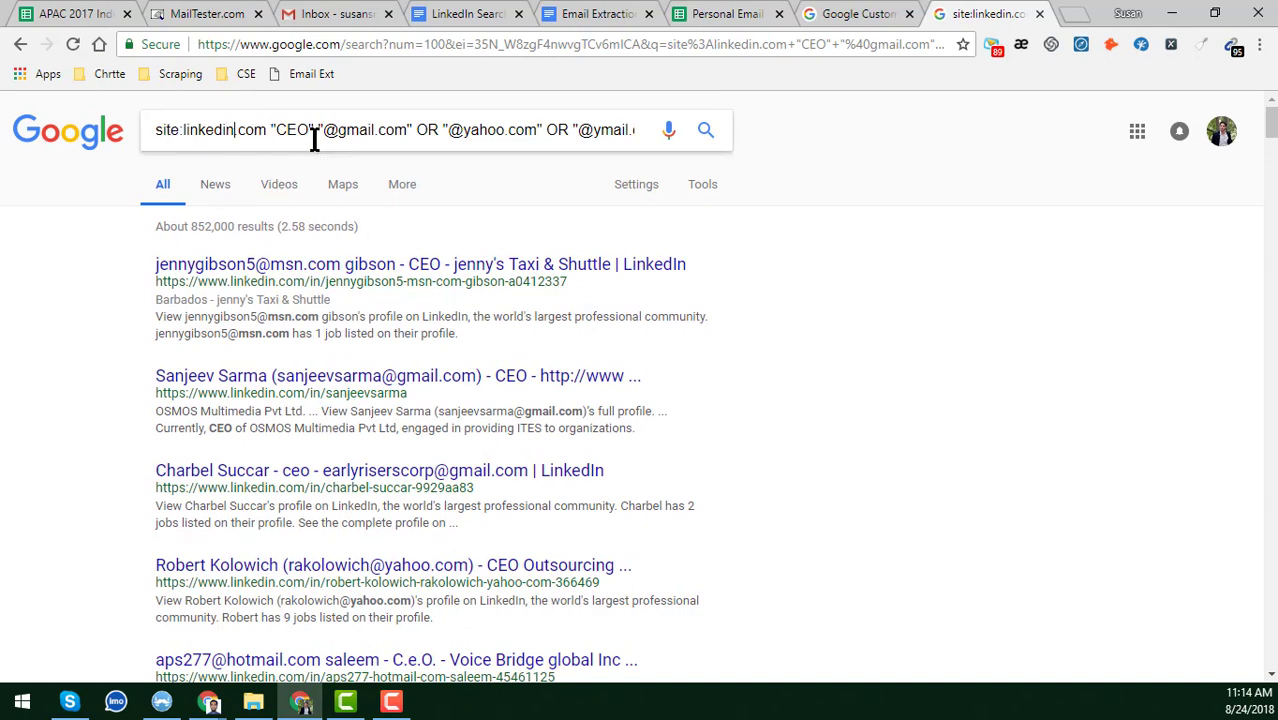
pyautogui.press('Right')
pyautogui.press('Right')
pyautogui.press('Right')
pyautogui.press('Right')
pyautogui.press('Right')
pyautogui.press('Right')
pyautogui.press('Right')
pyautogui.press('Right')
pyautogui.press('Right')
pyautogui.press('Right')
pyautogui.press('Right')
pyautogui.press('Right')
pyautogui.press('Right')
pyautogui.press('Right')
pyautogui.press('Right')
pyautogui.press('Right')
pyautogui.press('Right')
pyautogui.press('Right')
pyautogui.press('Right')
pyautogui.press('Right')
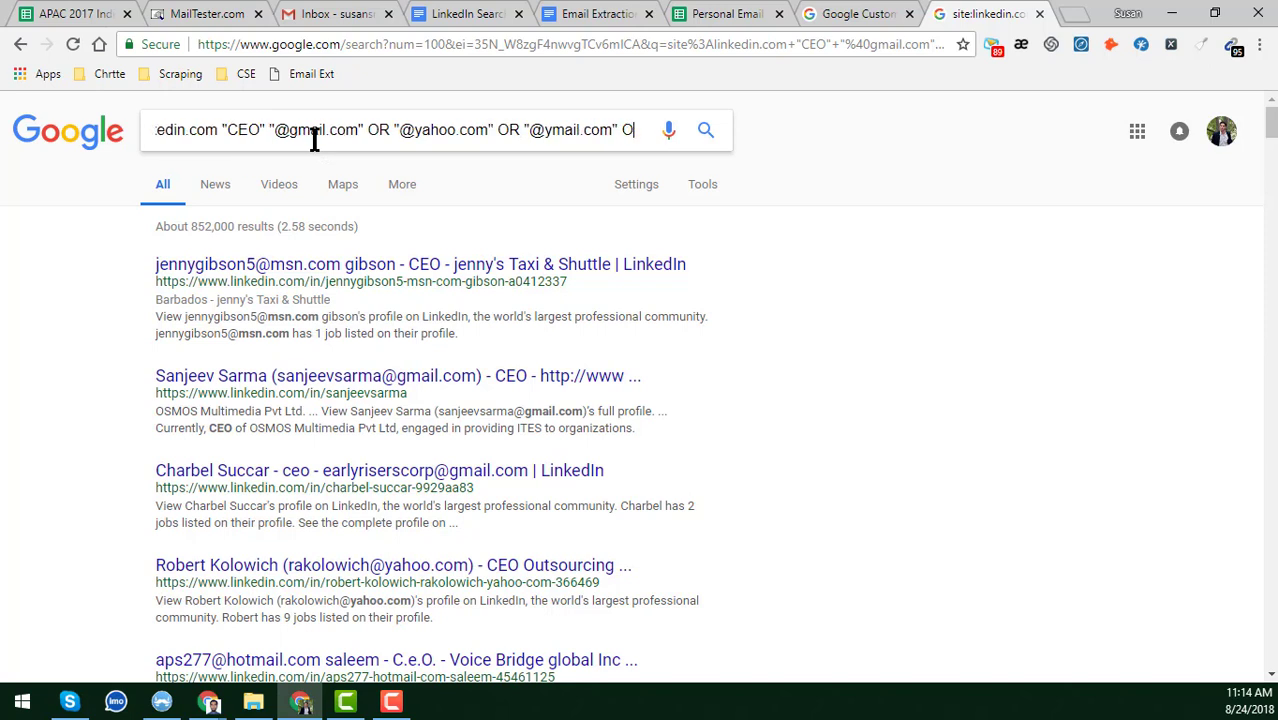
pyautogui.press('Right')
pyautogui.press('Right')
pyautogui.press('Right')
pyautogui.press('Right')
pyautogui.press('Right')
pyautogui.press('Right')
pyautogui.press('Right')
pyautogui.press('Right')
pyautogui.press('Right')
pyautogui.press('Right')
pyautogui.press('Right')
pyautogui.press('Right')
pyautogui.press('Right')
pyautogui.press('Right')
pyautogui.press('Right')
pyautogui.press('Right')
pyautogui.press('Right')
pyautogui.press('Right')
pyautogui.press('Right')
pyautogui.press('Right')
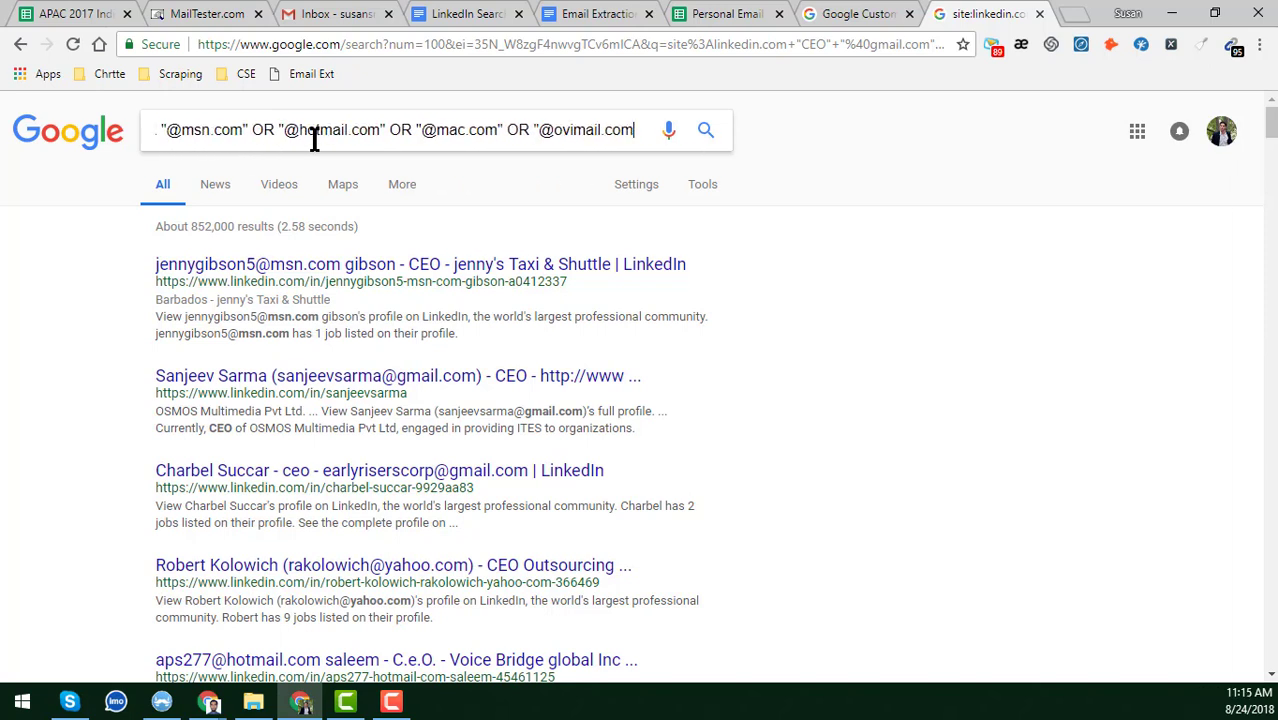
pyautogui.press('Right')
pyautogui.press('Right')
pyautogui.press('Right')
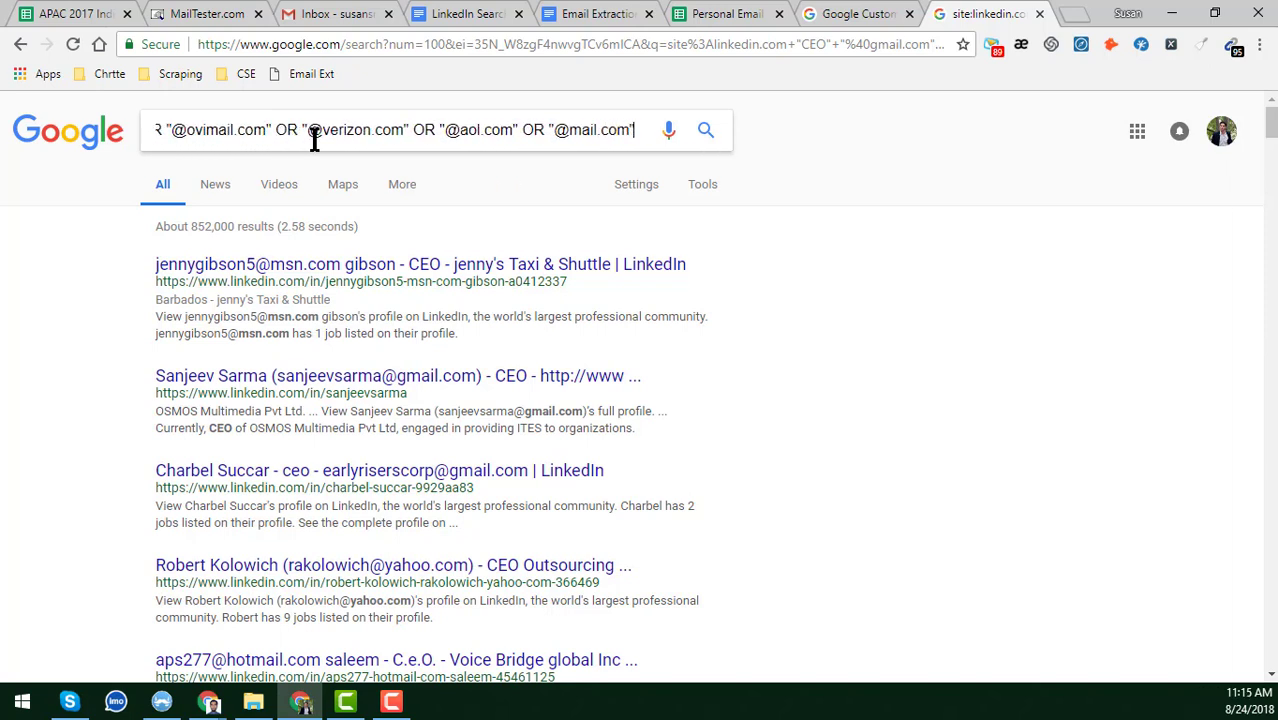
pyautogui.press('Home')
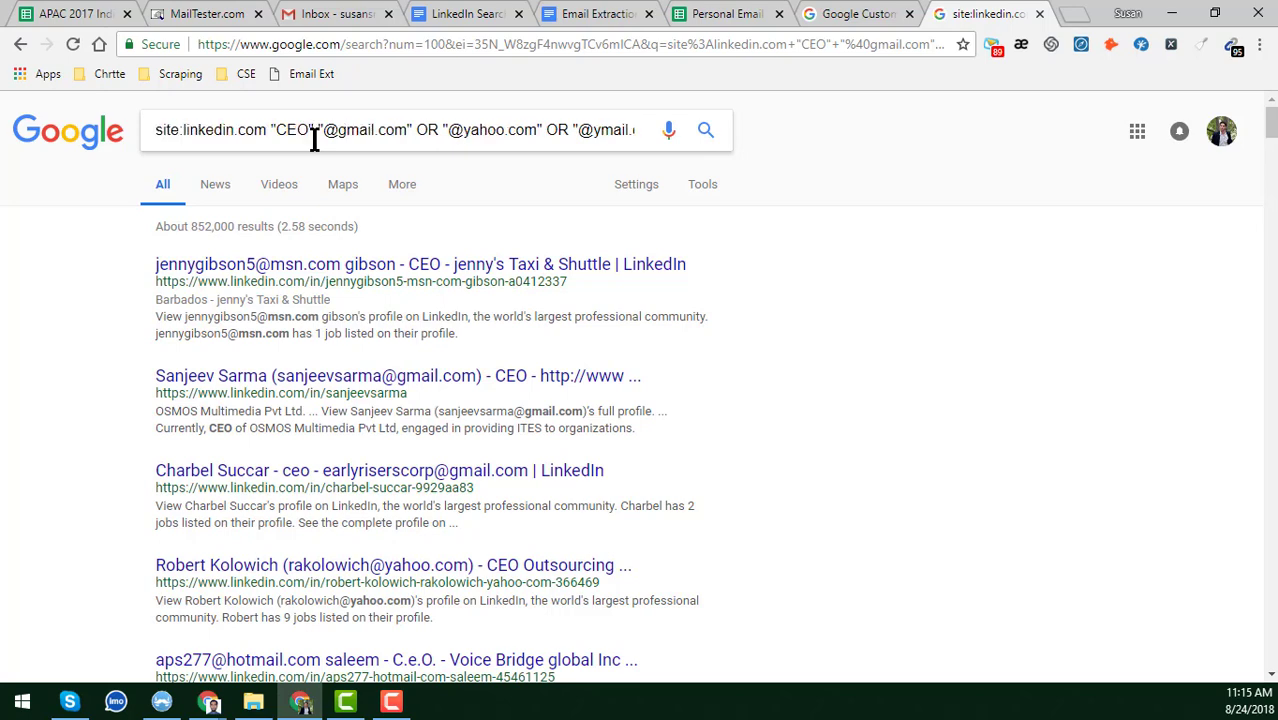
# Rerun the LinkedIn "CEO" search and check the first results.
pyautogui.press('Return')
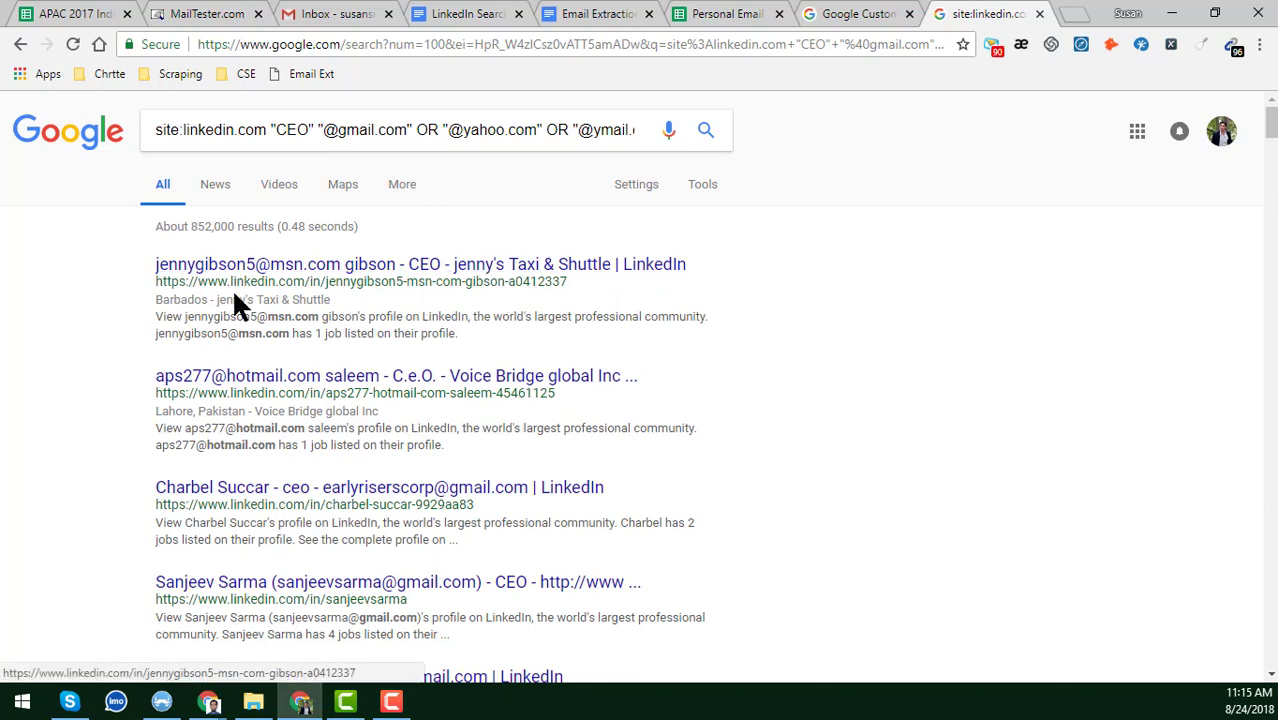
pyautogui.scroll(-2, 237, 385)
pyautogui.scroll(2, 320, 505)
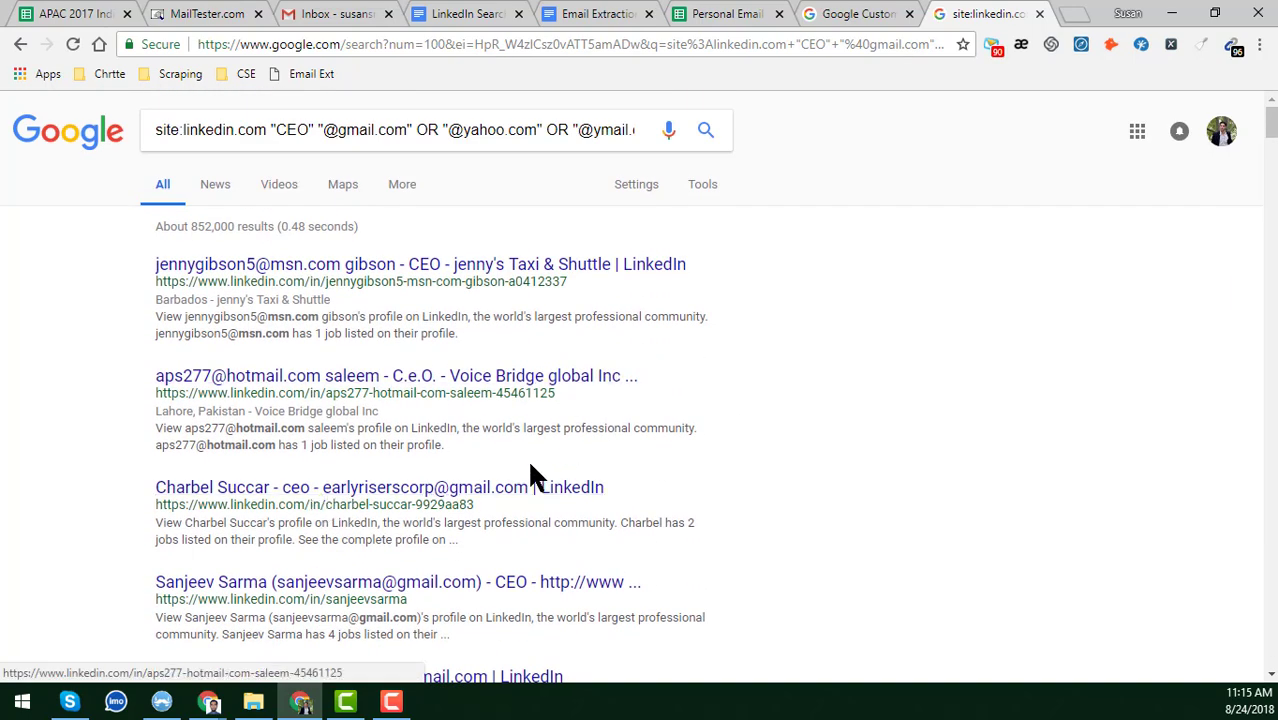
# Open Google's Search Settings in a new tab and locate the Results per page setting.
pyautogui.rightClick(636, 190)
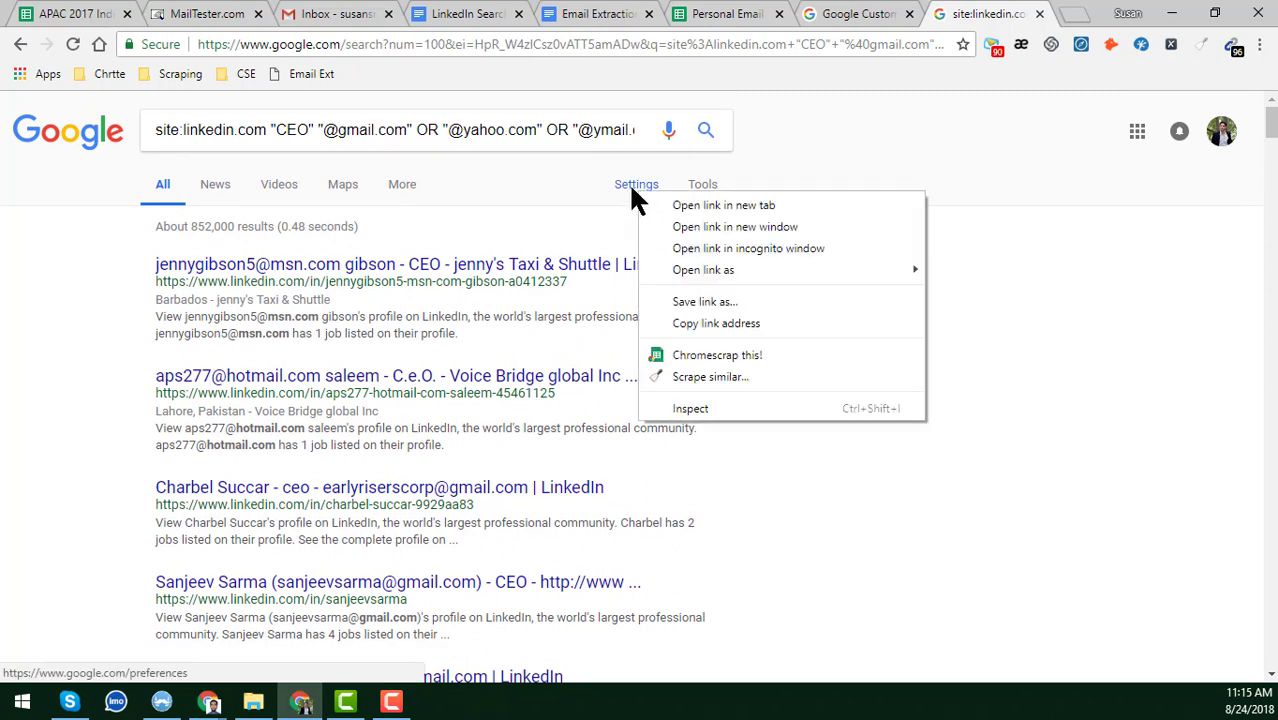
pyautogui.click(672, 205)
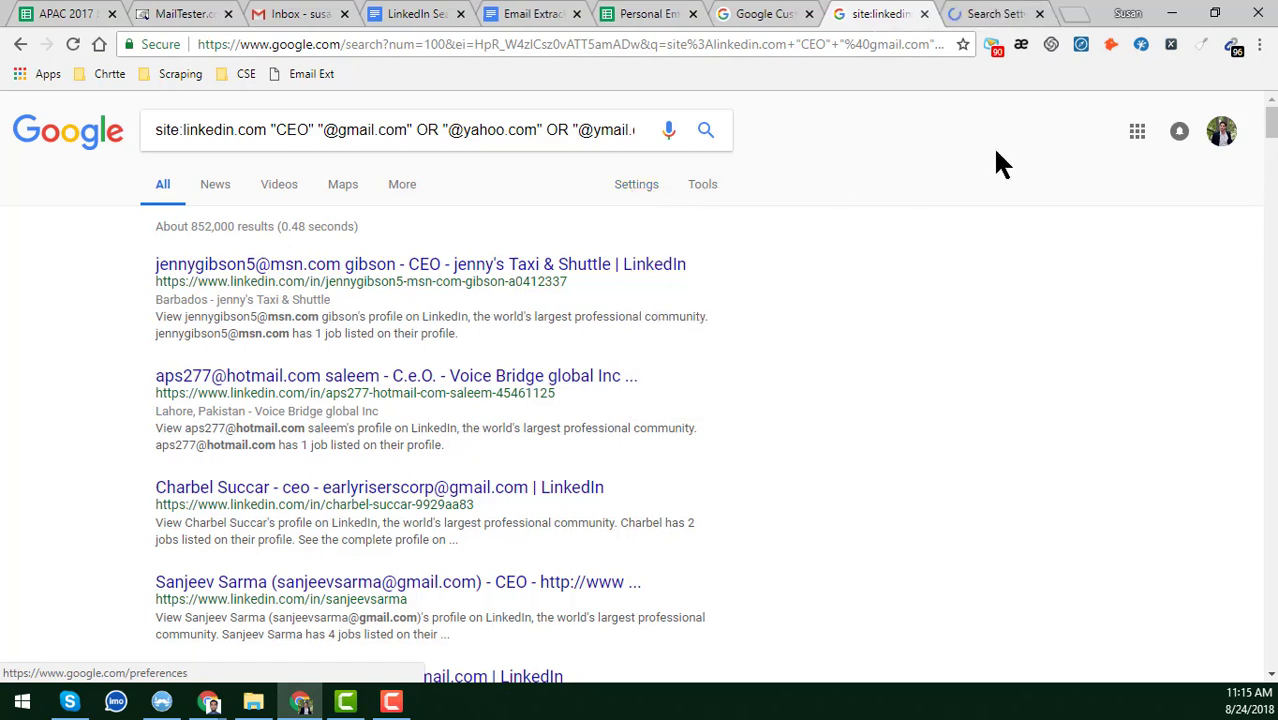
pyautogui.click(995, 15)
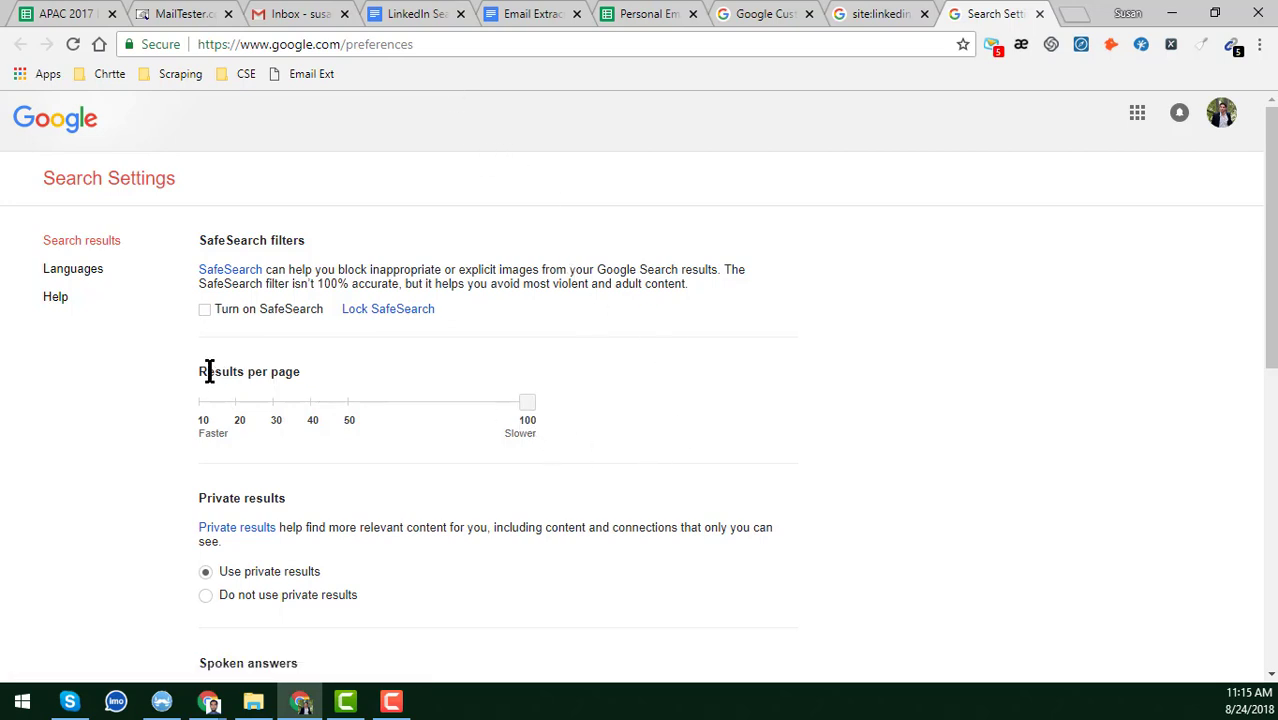
pyautogui.moveTo(198, 372); pyautogui.dragTo(296, 393)
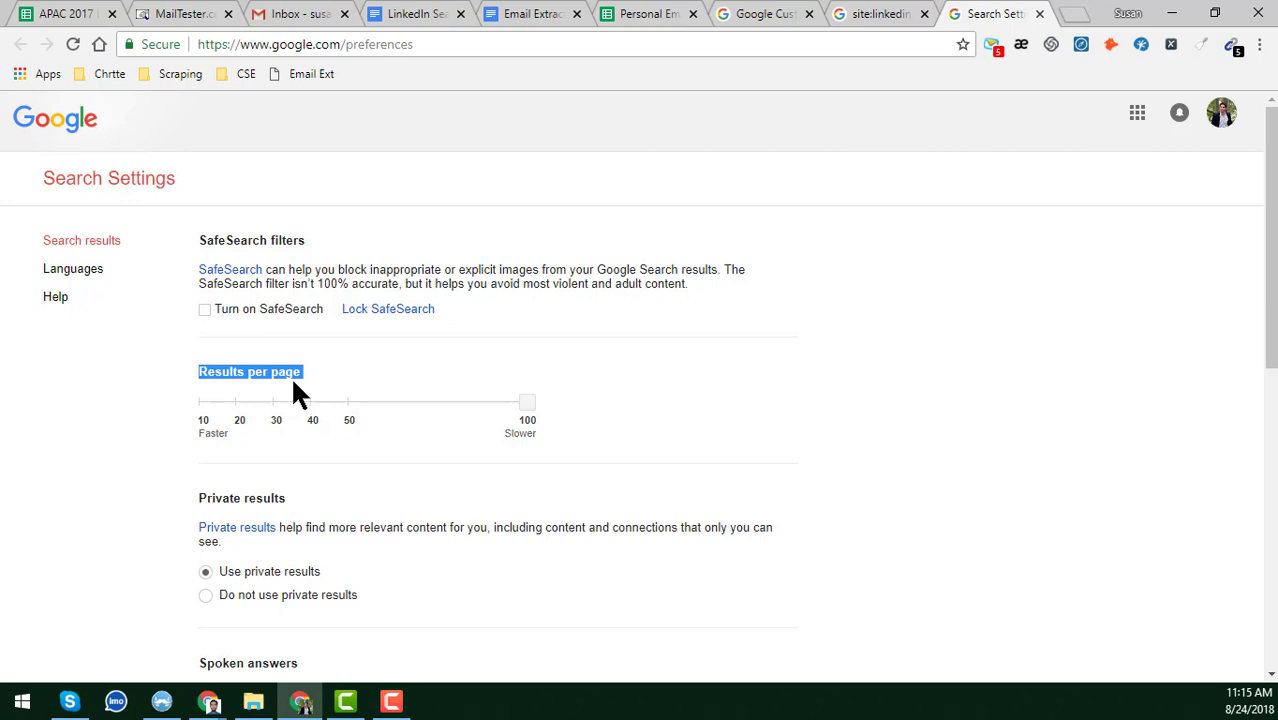
pyautogui.click(360, 378)
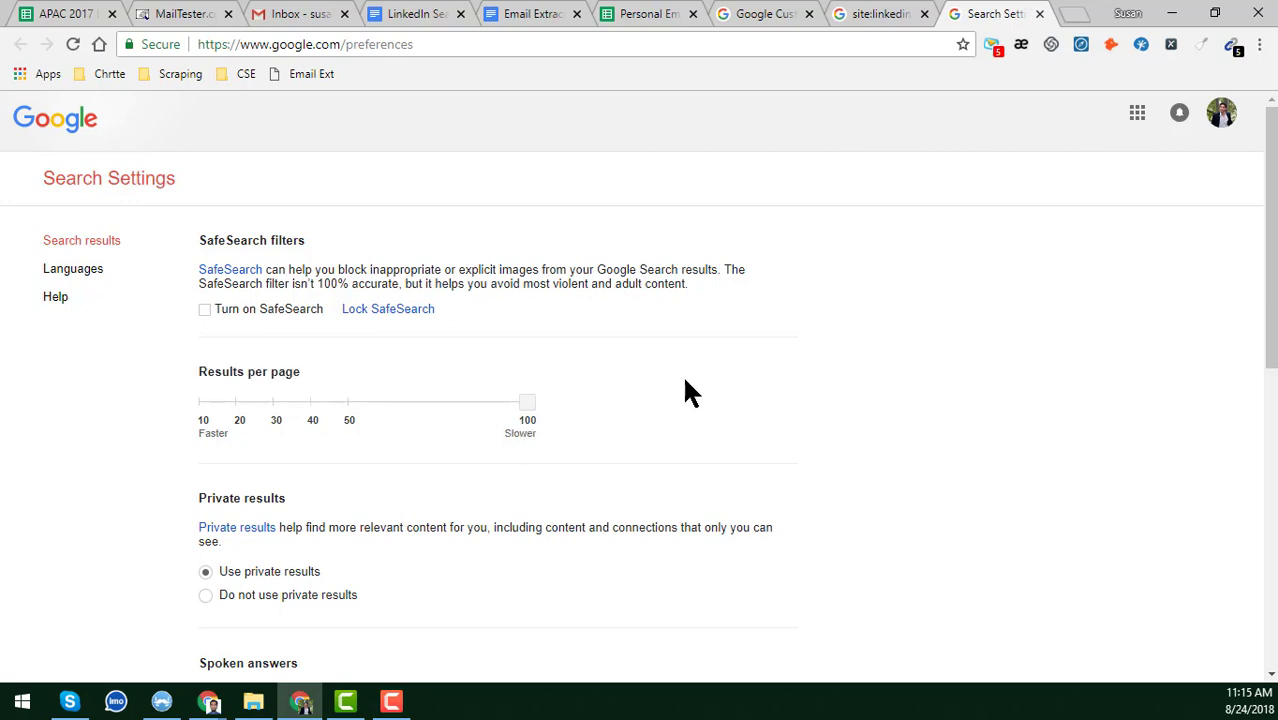
# Lower Results per page to 10 in Search Settings.
pyautogui.scroll(-2, 675, 388)
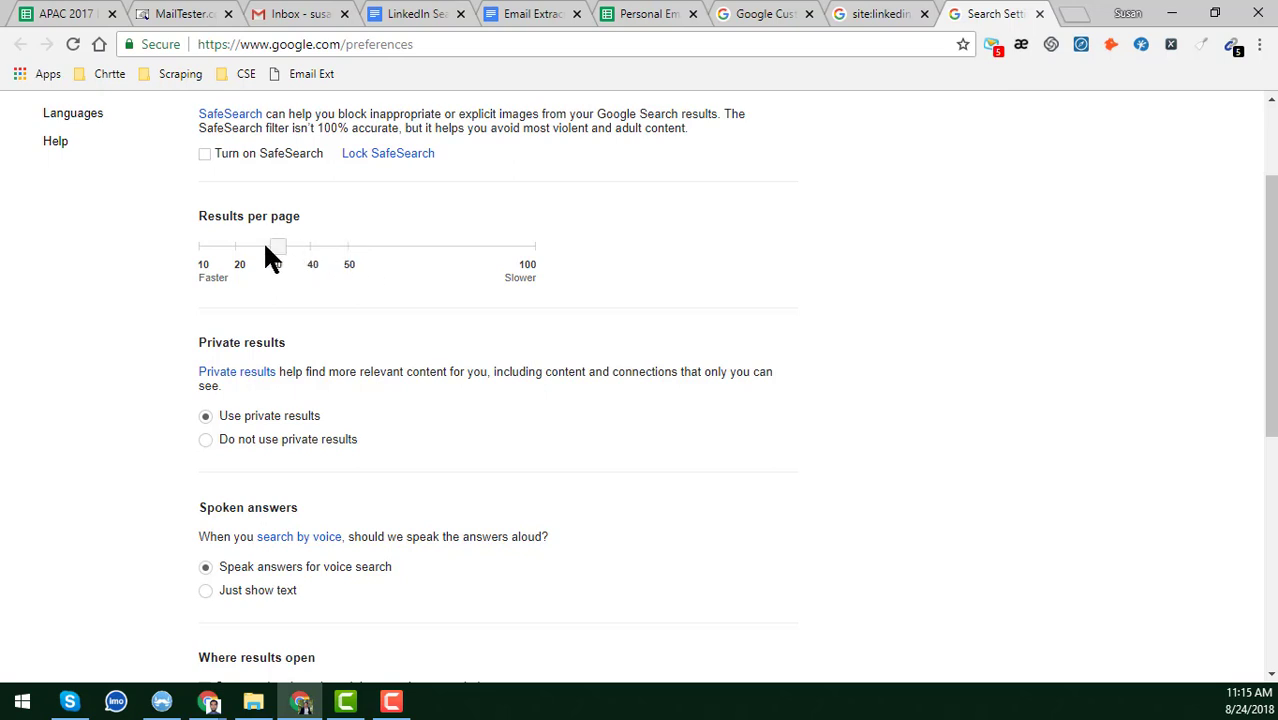
pyautogui.moveTo(266, 250); pyautogui.dragTo(208, 250)
# Close the Google Custom Search tab and look over the CEO results page.
pyautogui.click(765, 14)
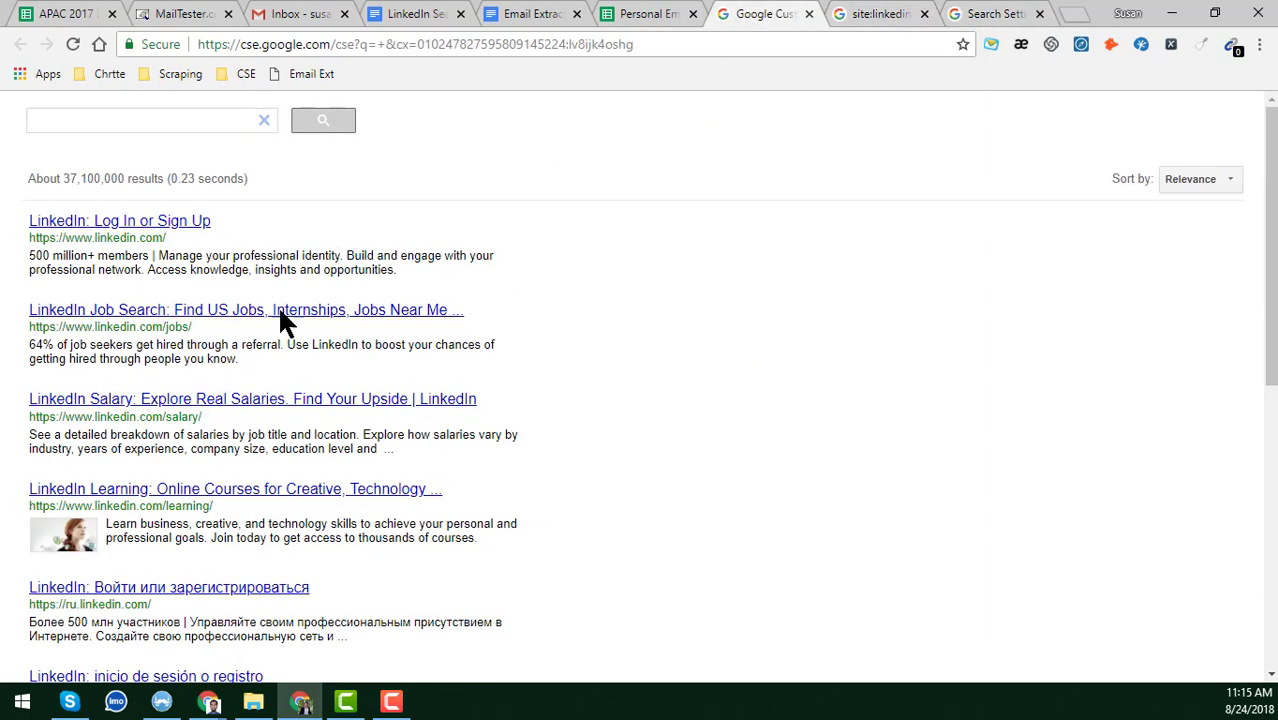
pyautogui.click(808, 14)
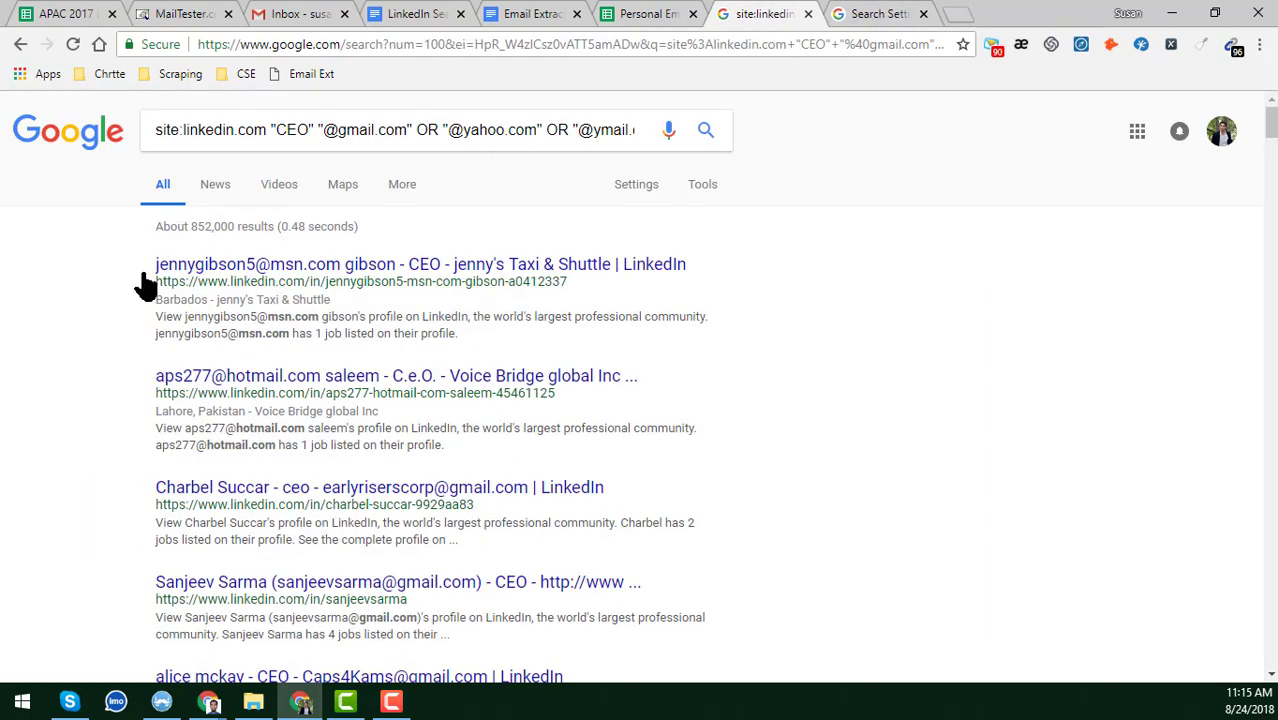
pyautogui.scroll(-3, 222, 360)
pyautogui.scroll(-3, 280, 360)
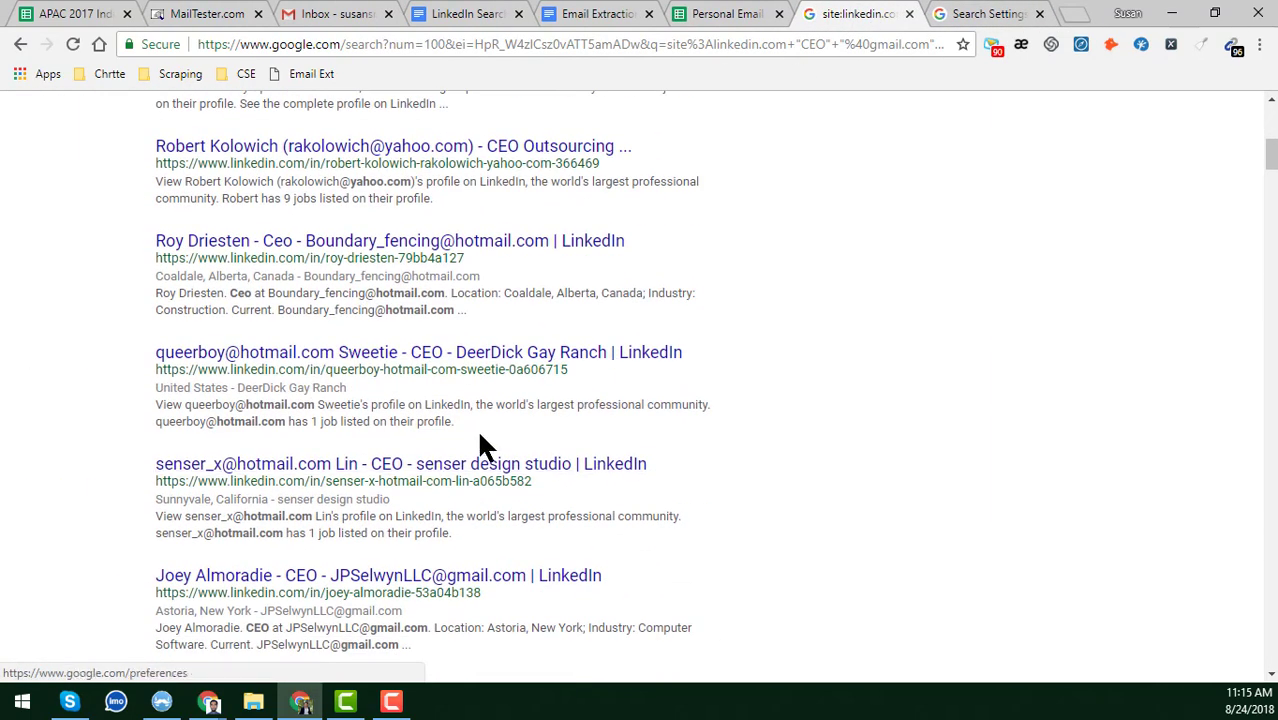
pyautogui.scroll(5, 600, 400)
# Set Results per page to 50 in Search Settings, checking the CEO results page for comparison.
pyautogui.click(962, 14)
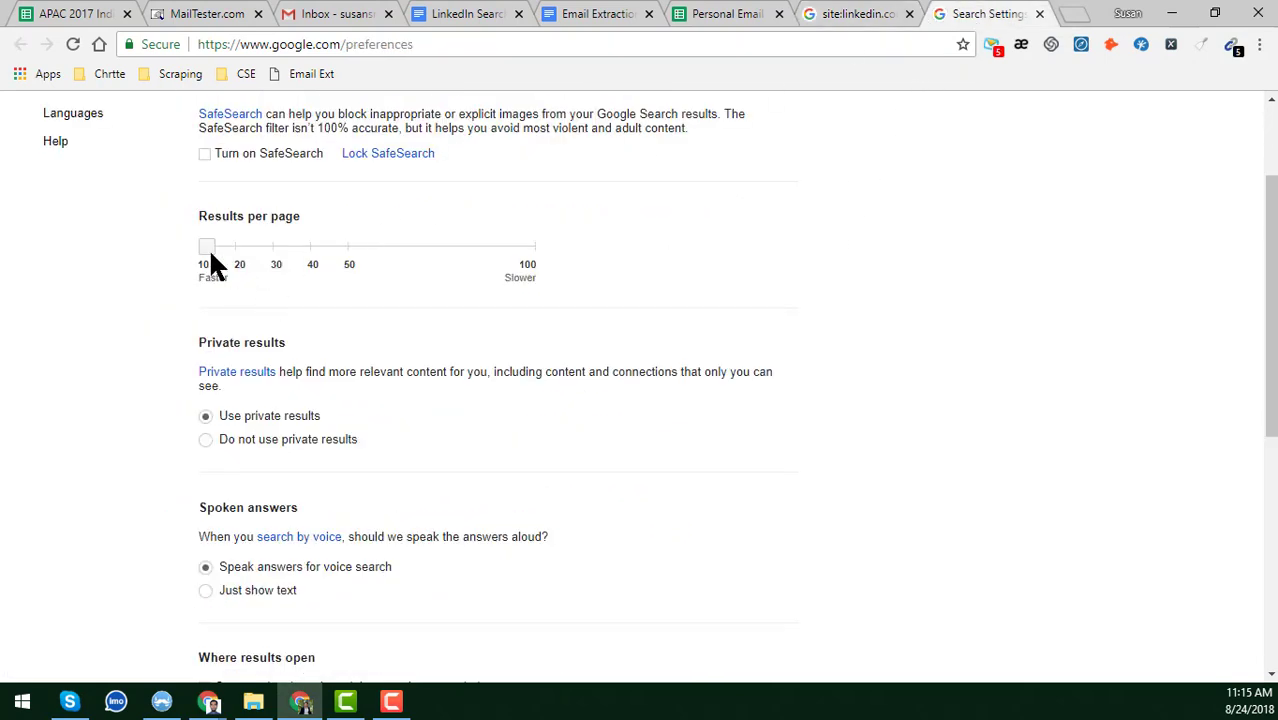
pyautogui.moveTo(201, 252); pyautogui.dragTo(223, 252)
pyautogui.moveTo(352, 245); pyautogui.dragTo(494, 258)
pyautogui.click(848, 13)
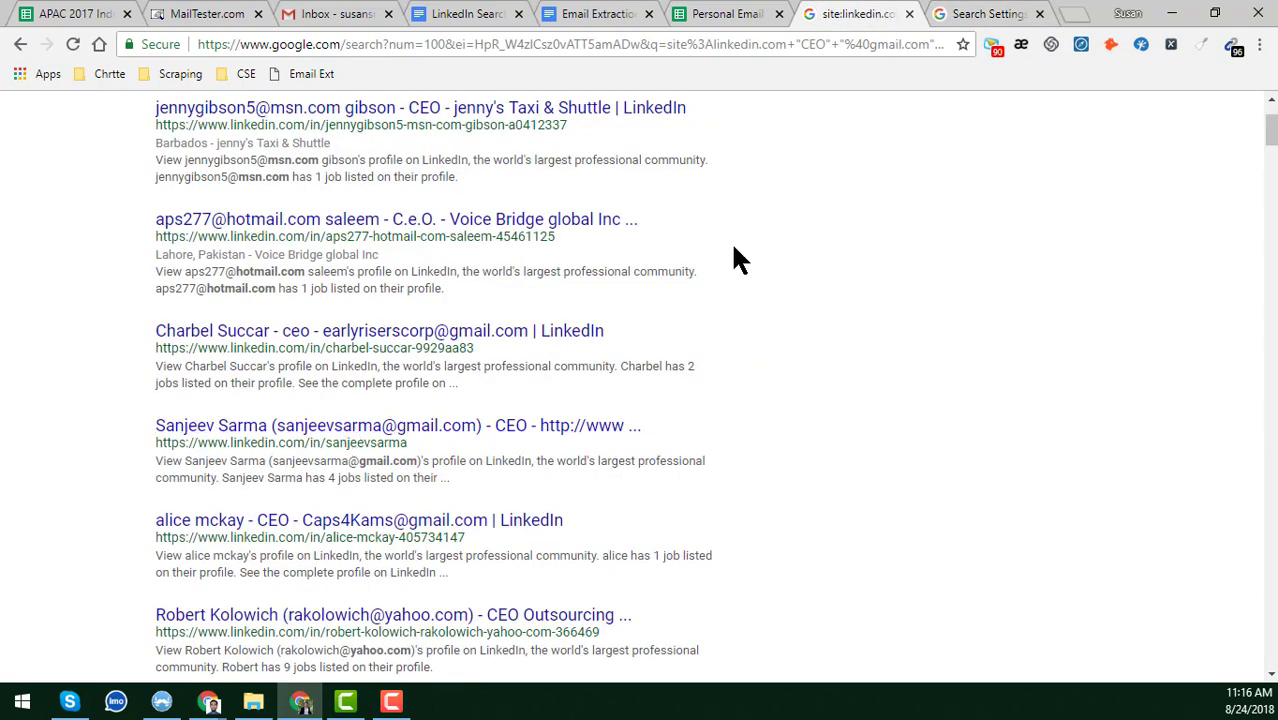
pyautogui.click(990, 13)
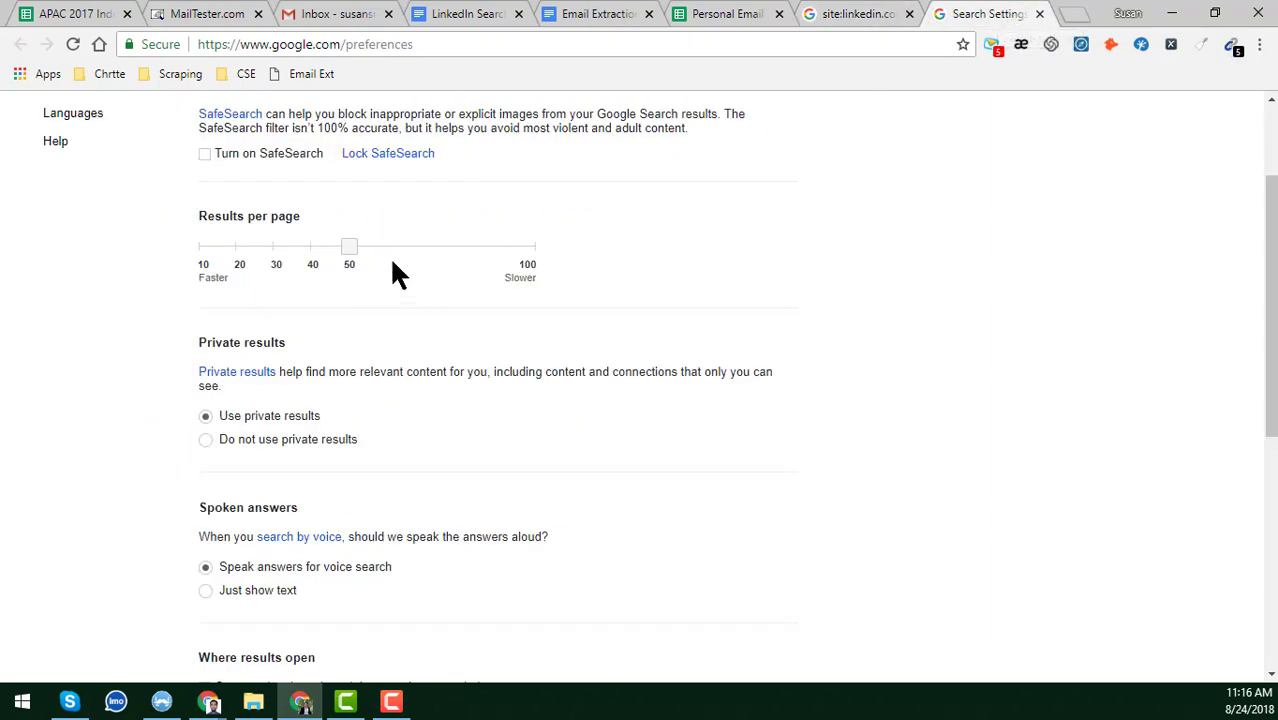
# Set Results per page to 100 in Search Settings.
pyautogui.moveTo(347, 274); pyautogui.dragTo(297, 263)
pyautogui.press('Right')
pyautogui.press('Right')
pyautogui.scroll(2, 471, 320)
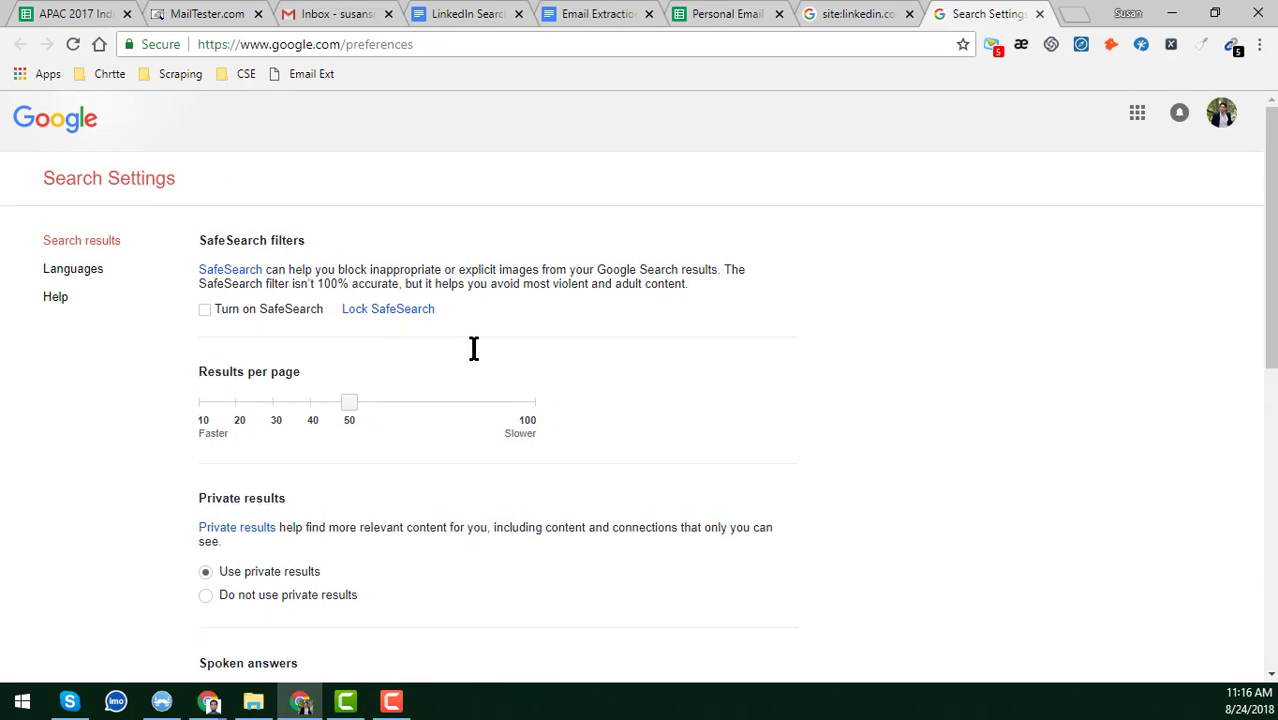
pyautogui.scroll(-2, 474, 348)
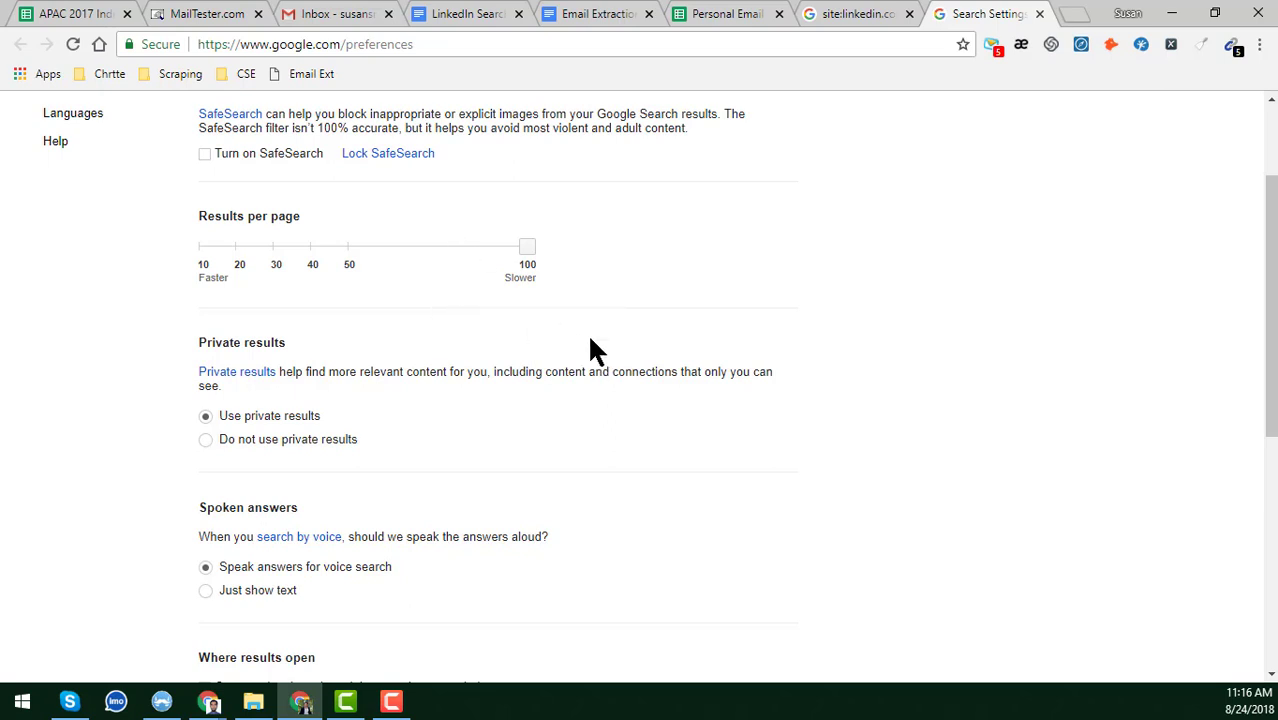
# Save the search preferences, acknowledge the confirmation and close the Search Settings tab.
pyautogui.scroll(-2, 211, 352)
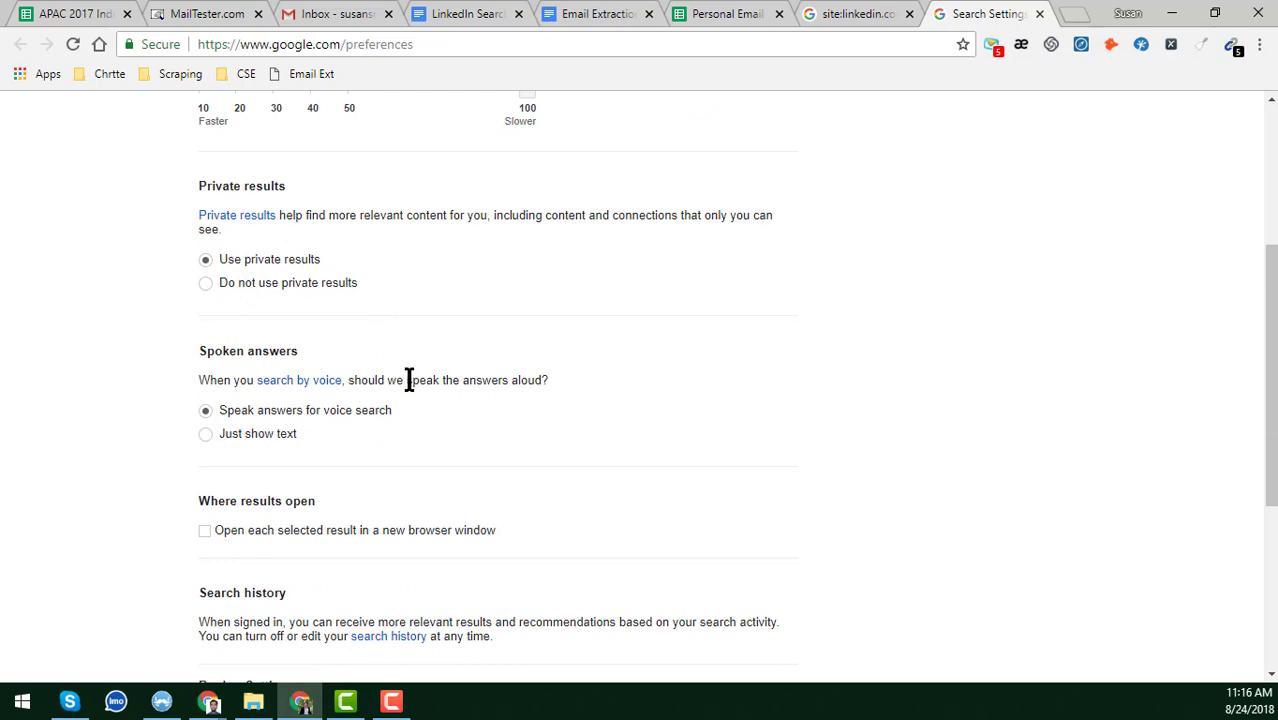
pyautogui.scroll(-2, 409, 380)
pyautogui.scroll(-3, 454, 380)
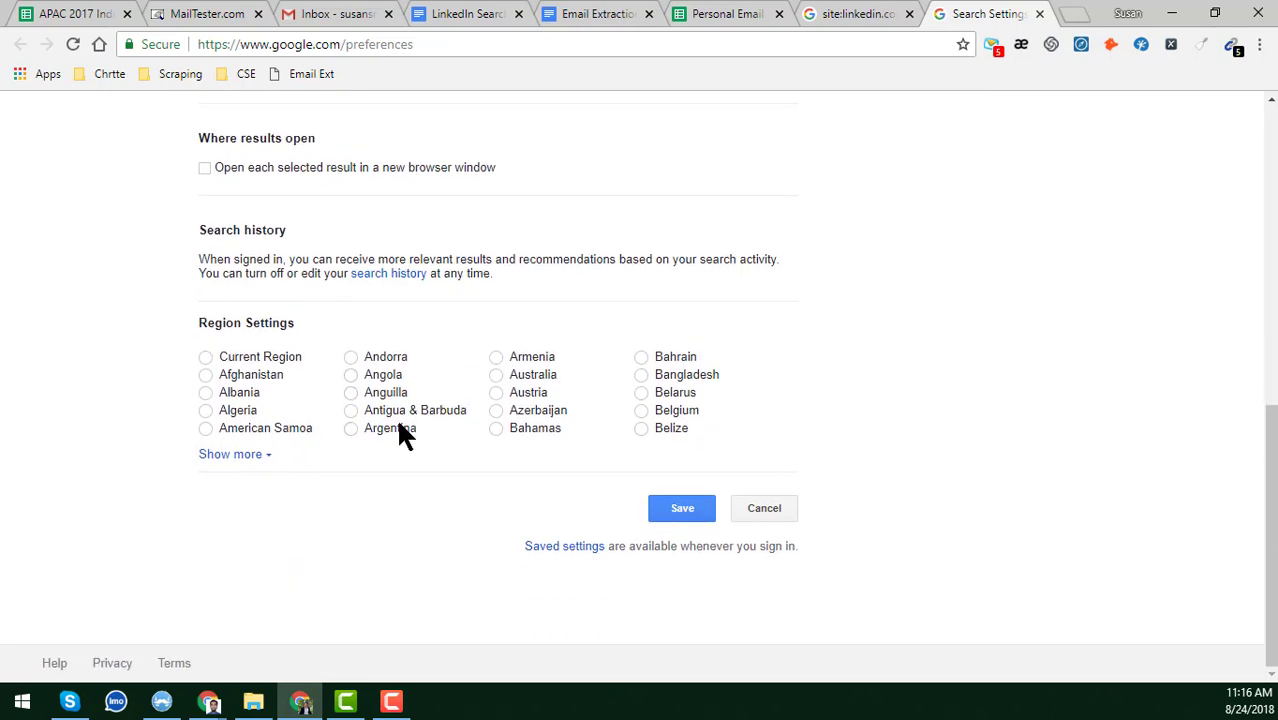
pyautogui.click(697, 508)
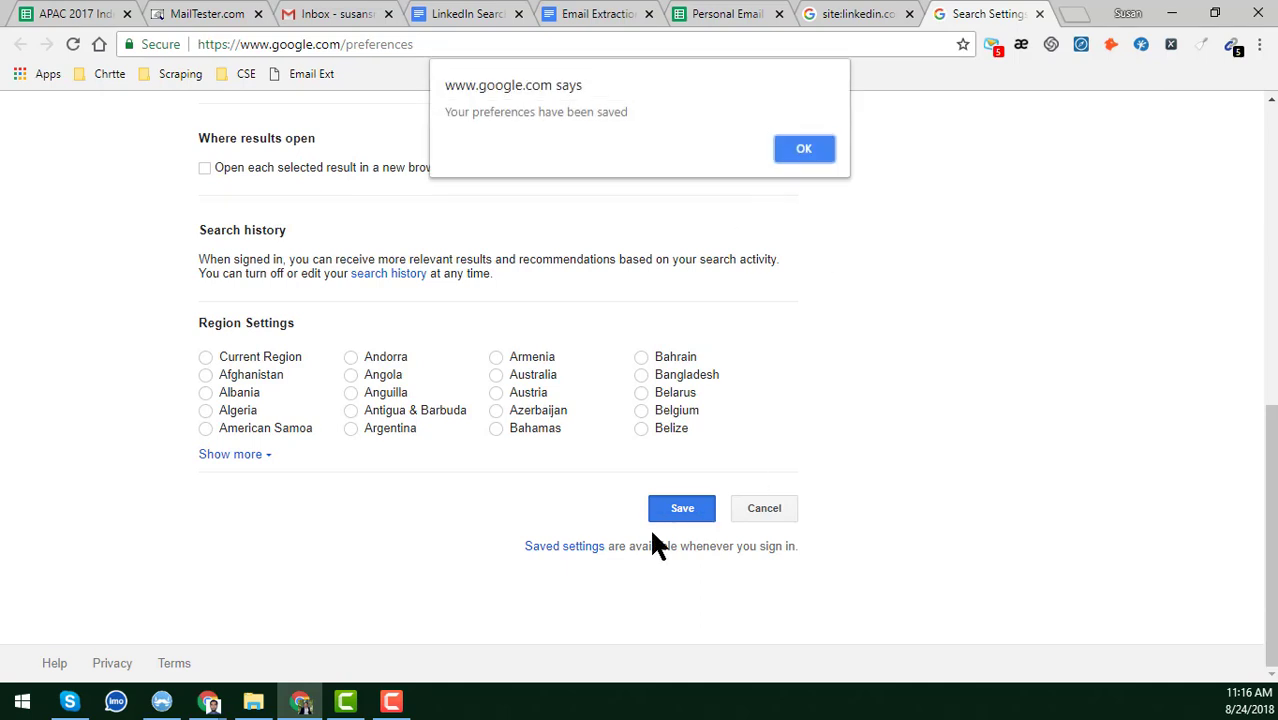
pyautogui.click(805, 148)
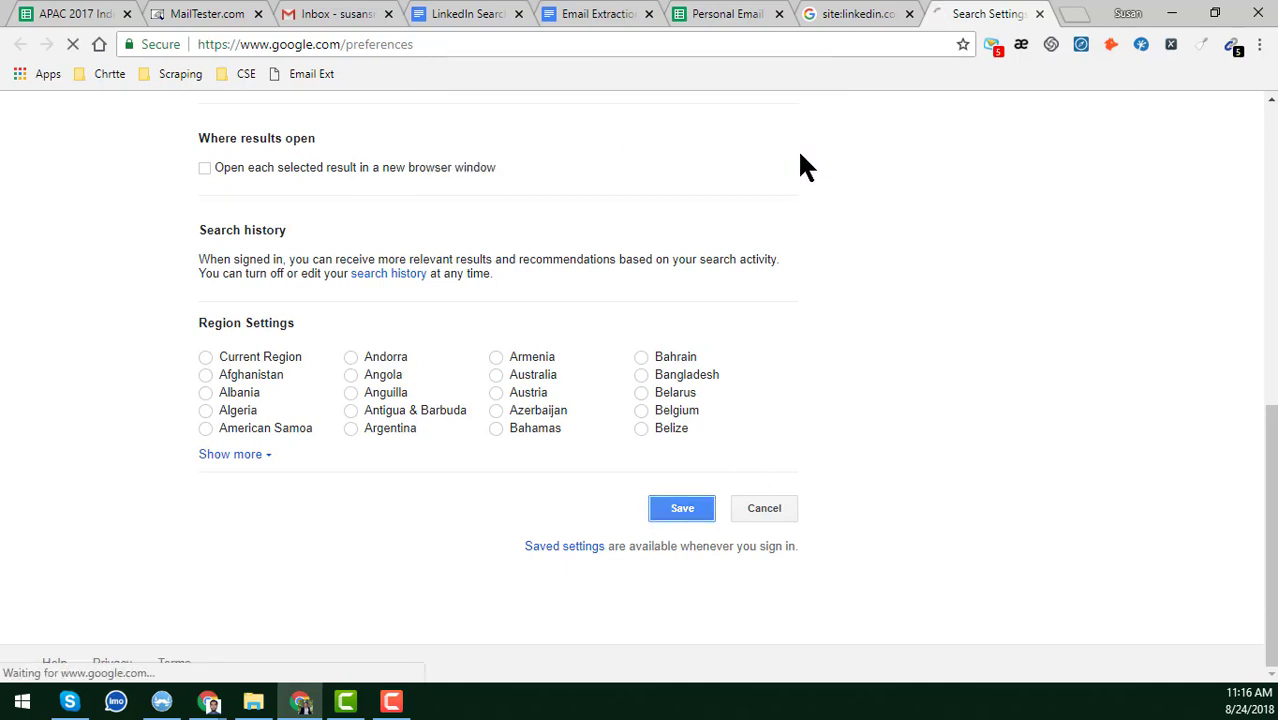
pyautogui.click(1040, 14)
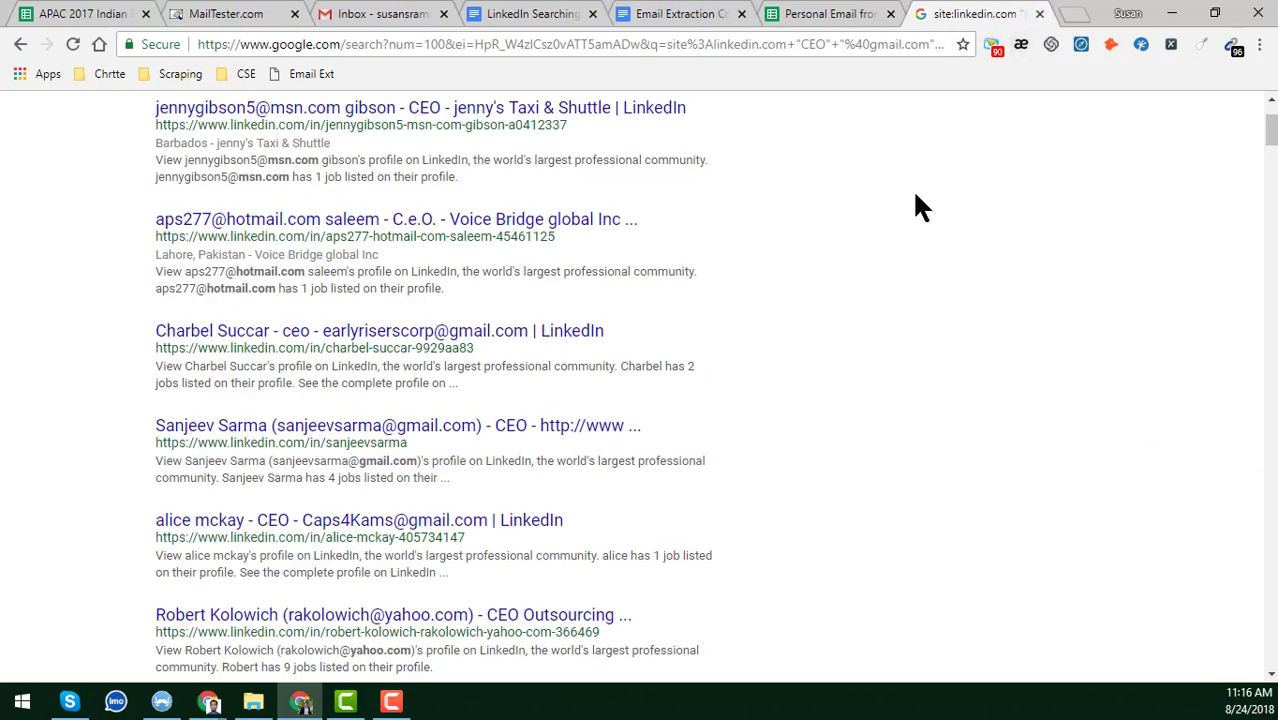
# Rerun the site:linkedin.com "CEO" search with the saved preferences and look through the results down to the page links.
pyautogui.scroll(3, 948, 418)
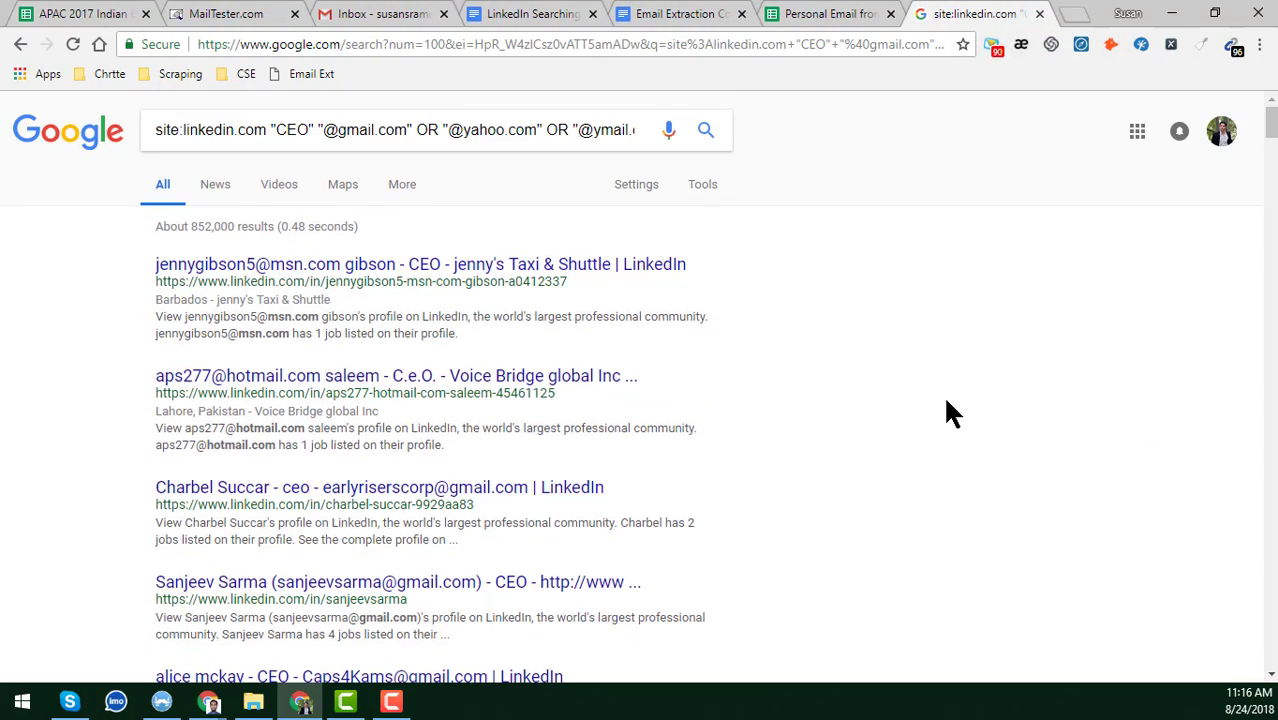
pyautogui.click(406, 130)
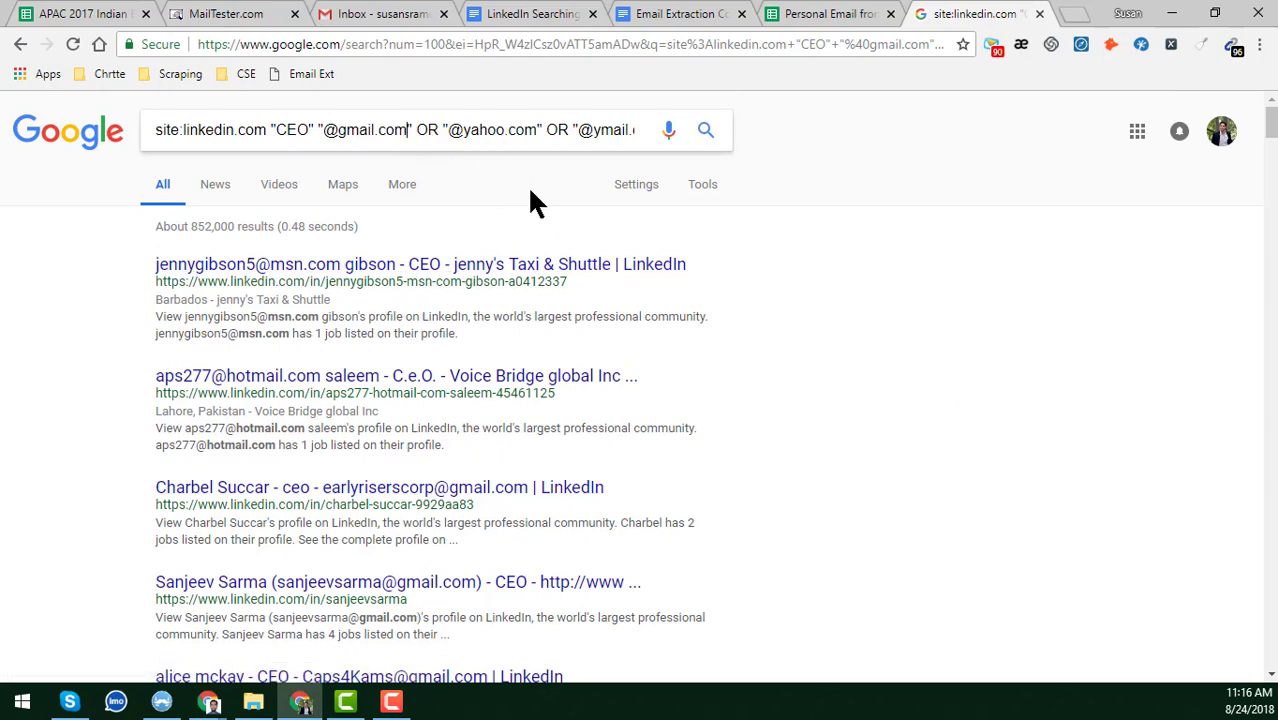
pyautogui.hotkey('ctrl', 'a')
pyautogui.press('Return')
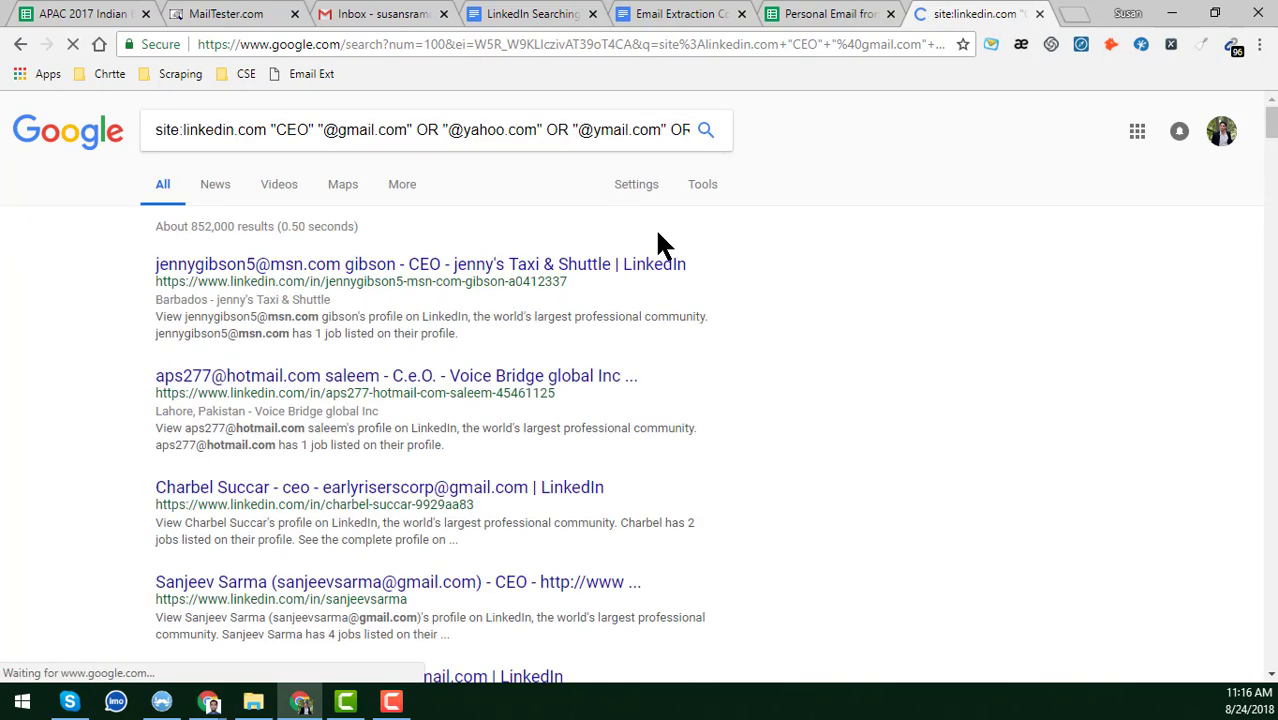
pyautogui.scroll(-10, 599, 400)
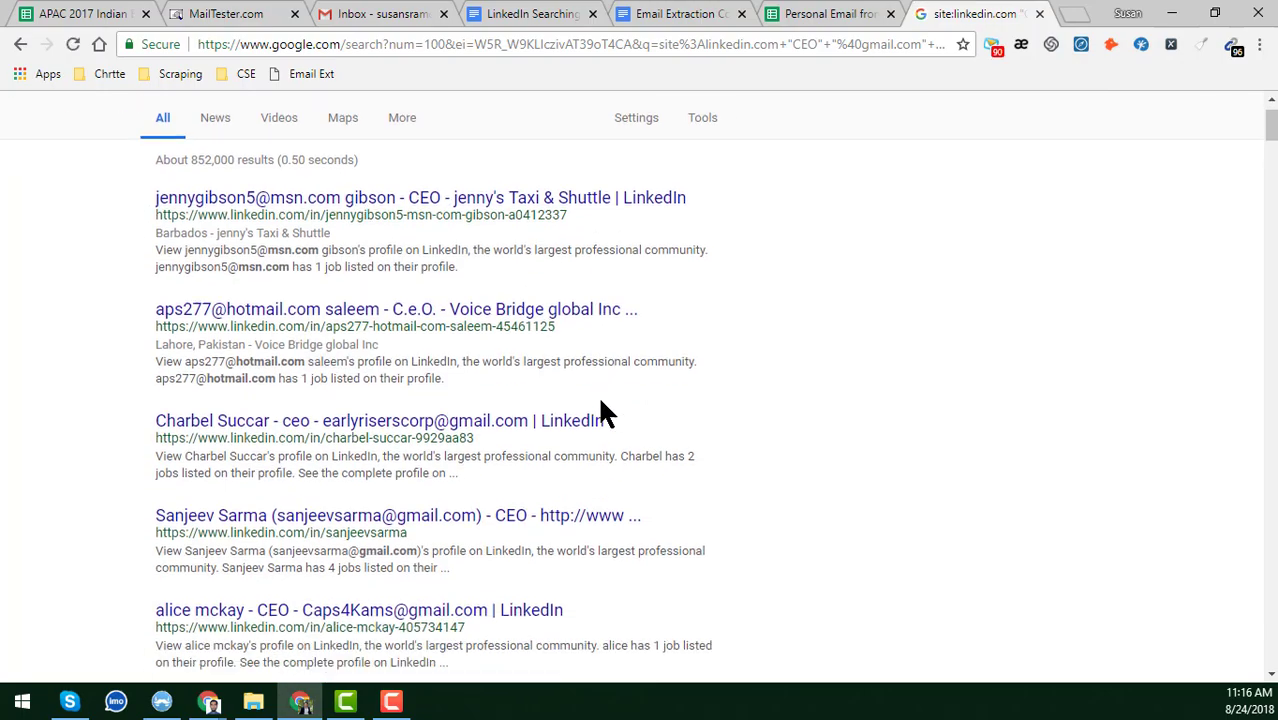
pyautogui.scroll(-20, 640, 450)
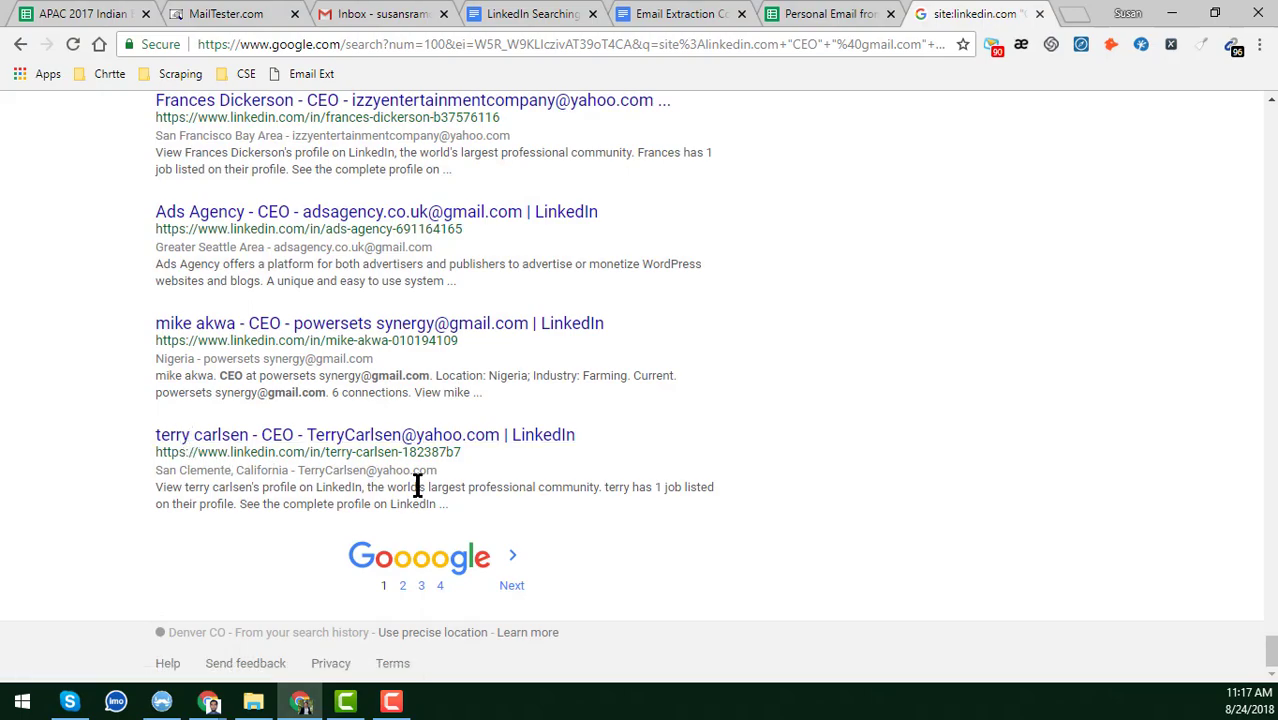
pyautogui.scroll(15, 442, 460)
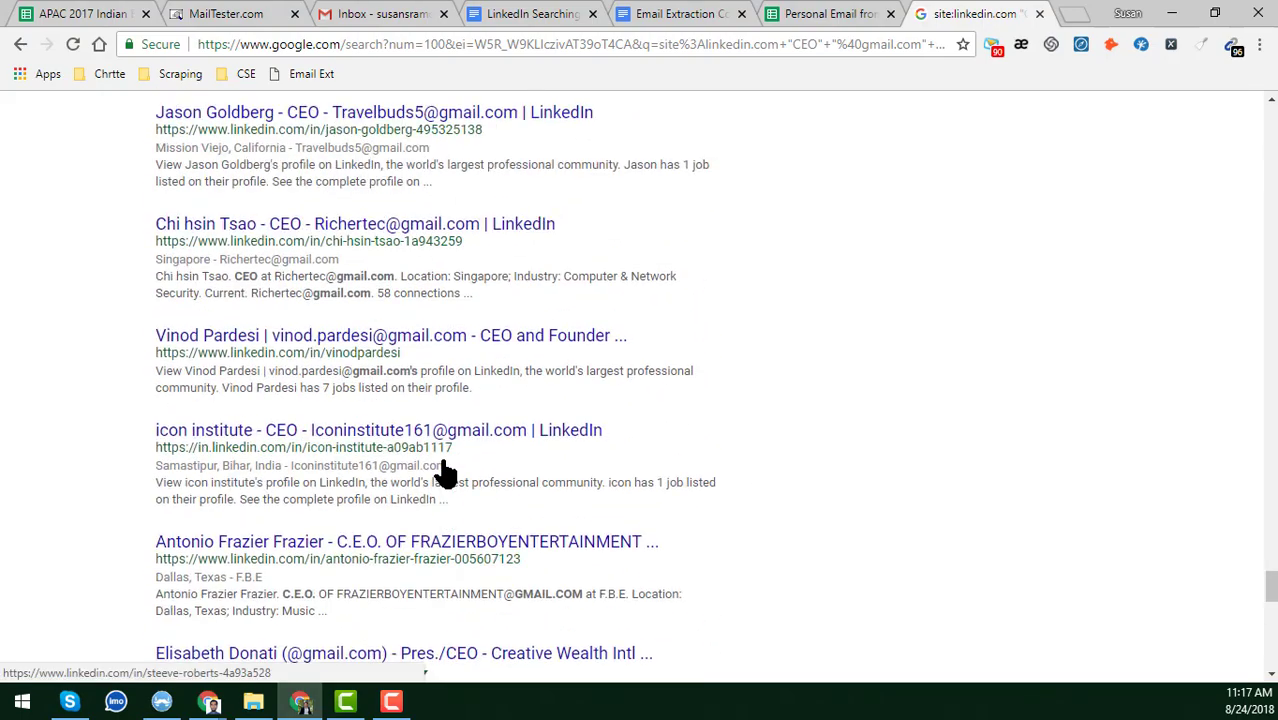
pyautogui.scroll(10, 440, 453)
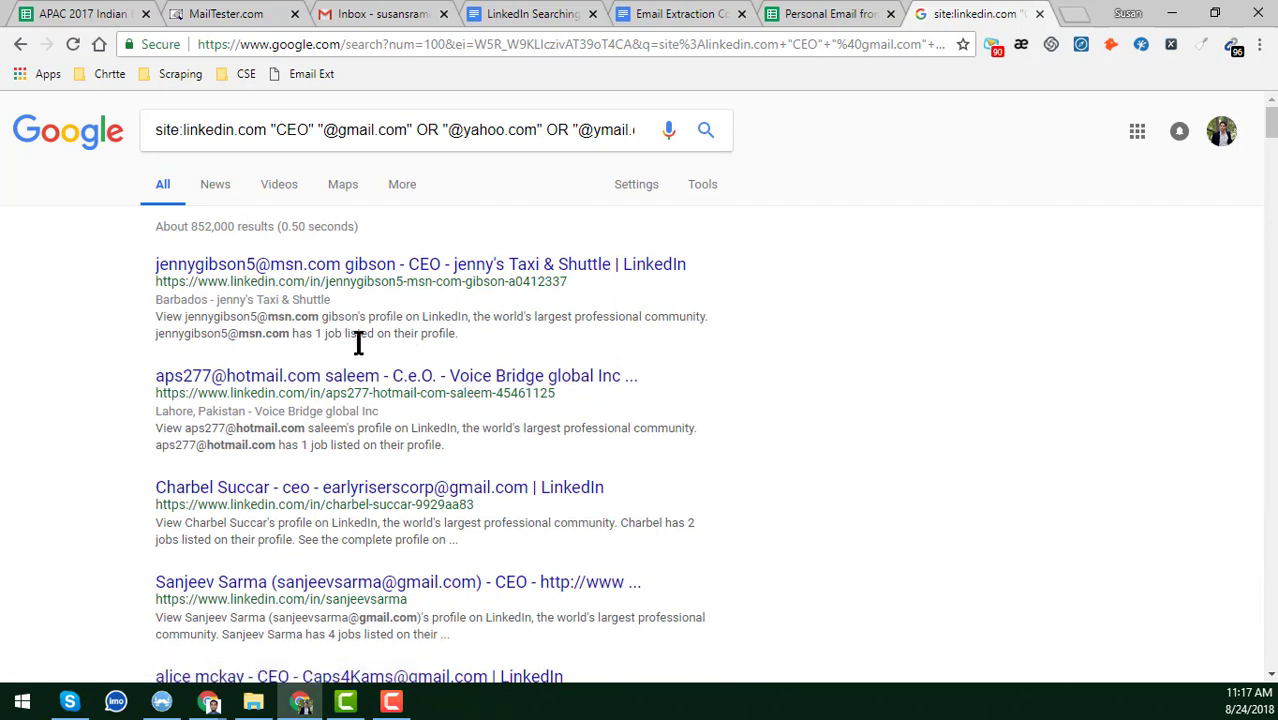
# Replace the "CEO" keyword with "Manager" in the site:linkedin.com query and run the search.
pyautogui.doubleClick(290, 129)
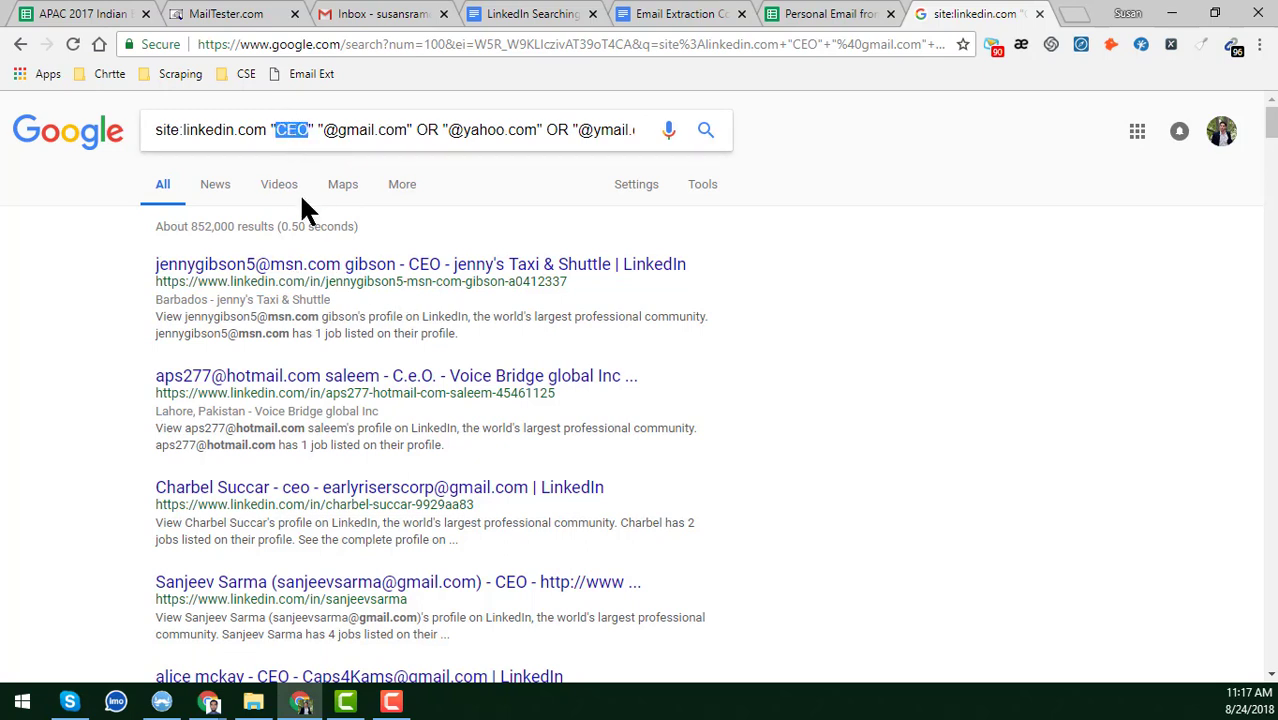
pyautogui.write('Mana')
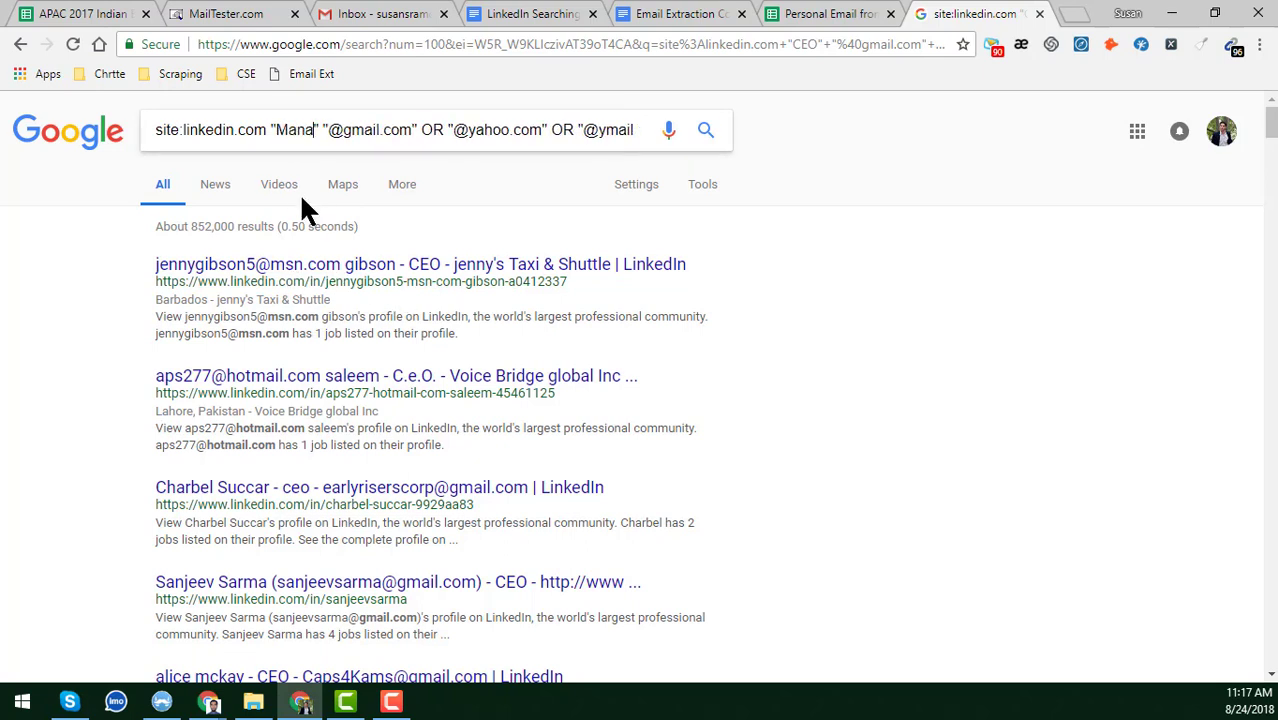
pyautogui.write('ger')
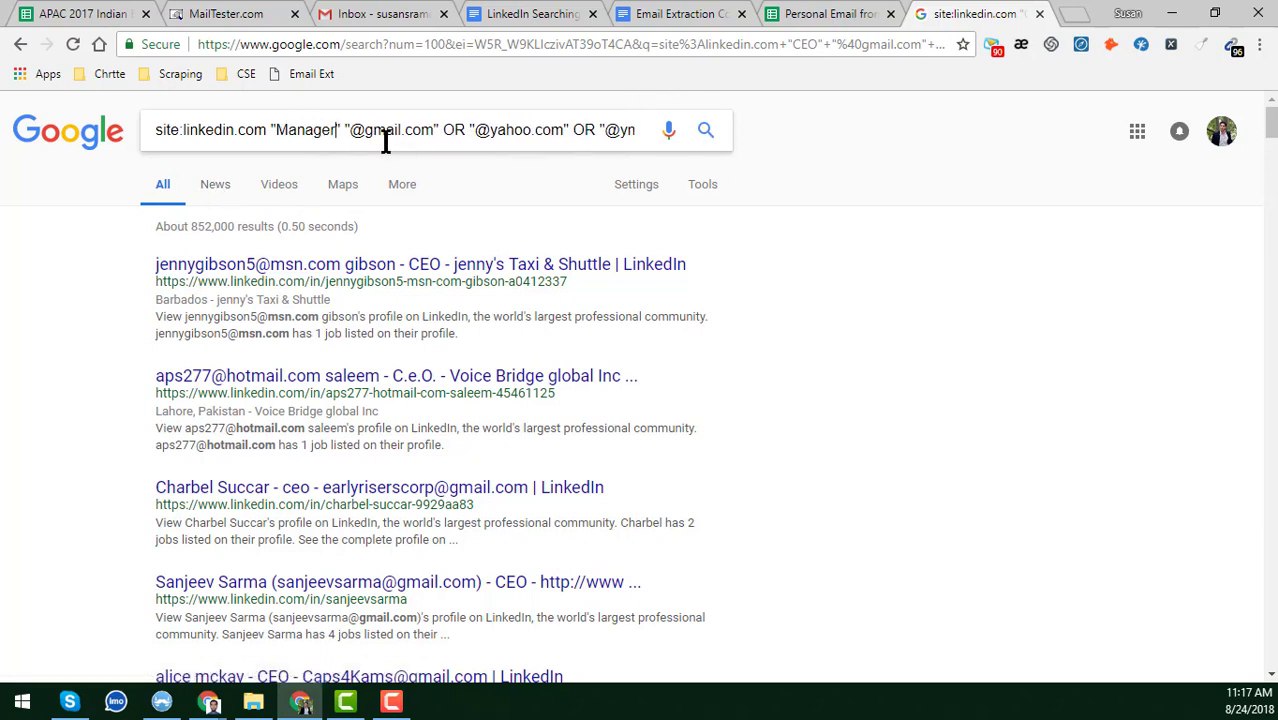
pyautogui.press('Return')
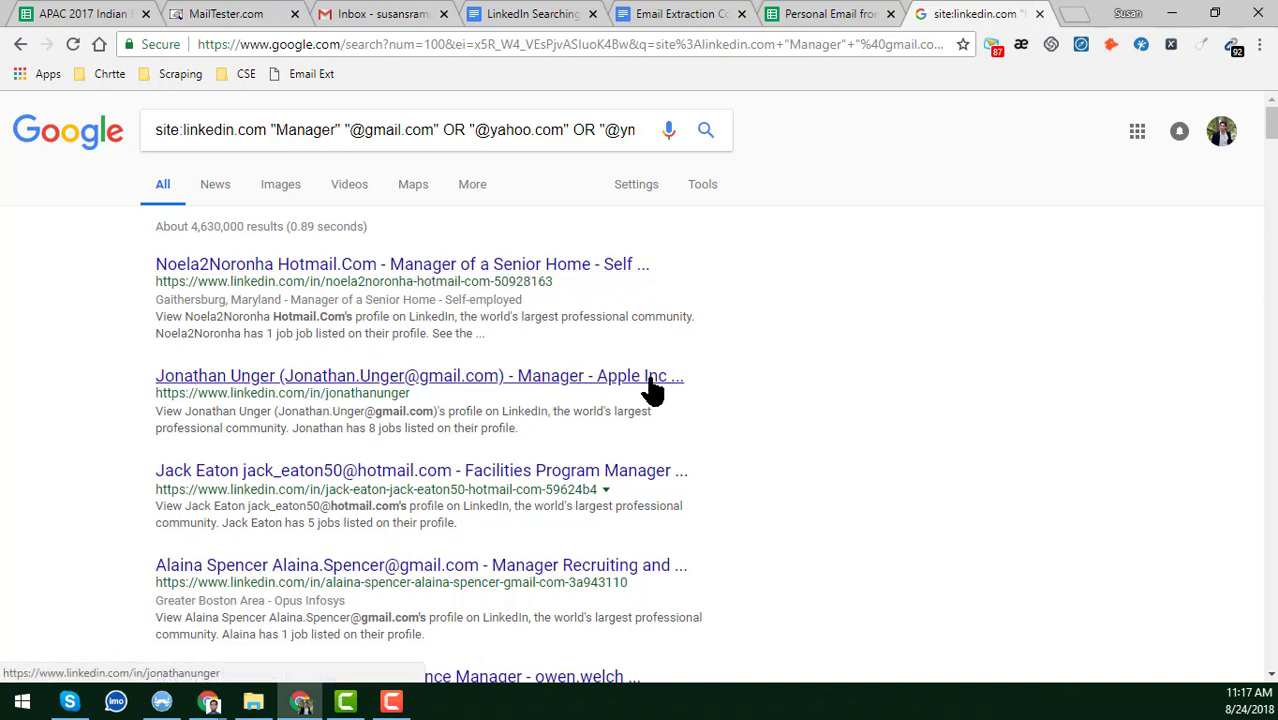
# Look through the Manager results for LinkedIn profiles that show personal email addresses.
pyautogui.scroll(-3, 650, 388)
pyautogui.scroll(-20, 441, 325)
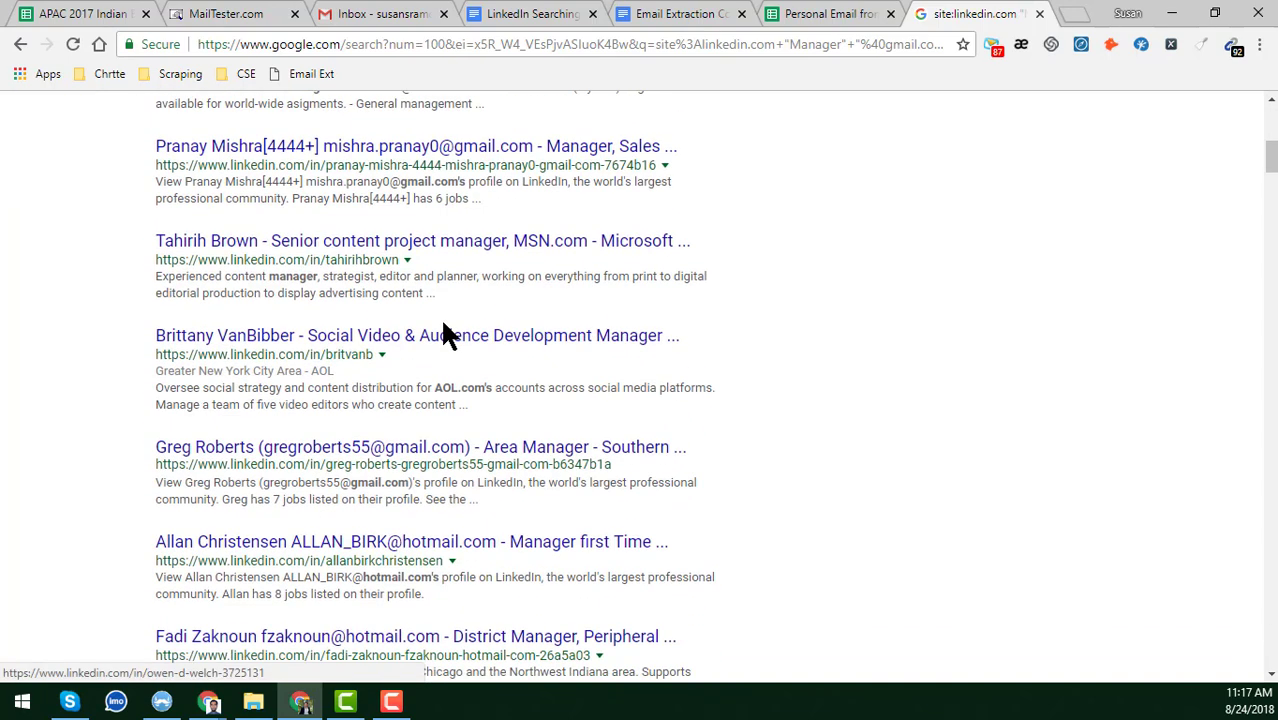
pyautogui.scroll(-20, 470, 388)
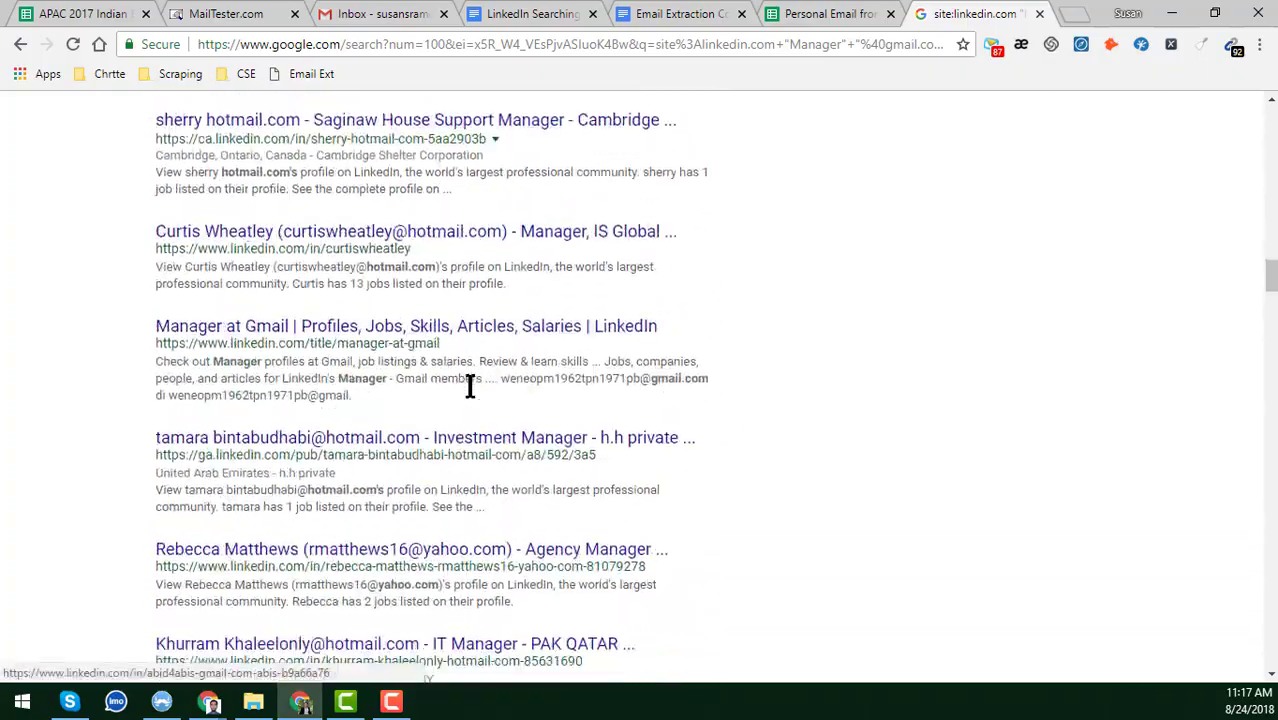
pyautogui.scroll(8, 390, 428)
pyautogui.scroll(20, 384, 410)
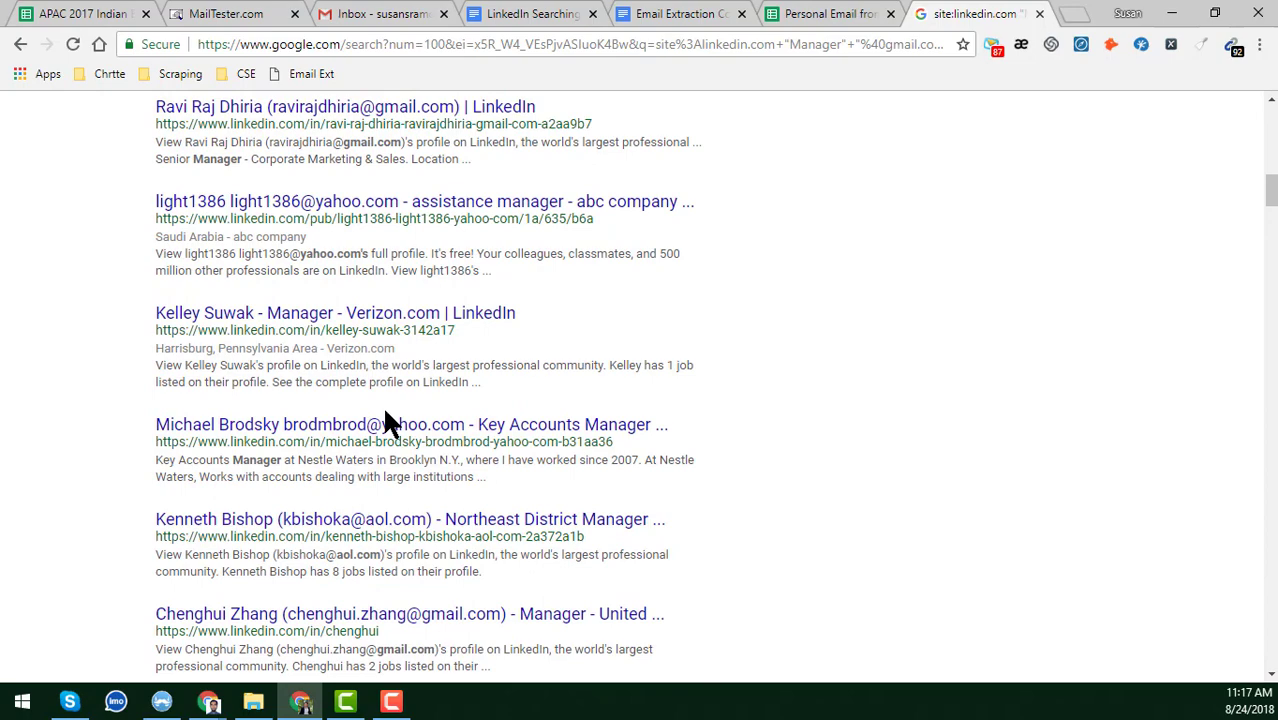
pyautogui.scroll(3, 388, 423)
pyautogui.scroll(9, 388, 423)
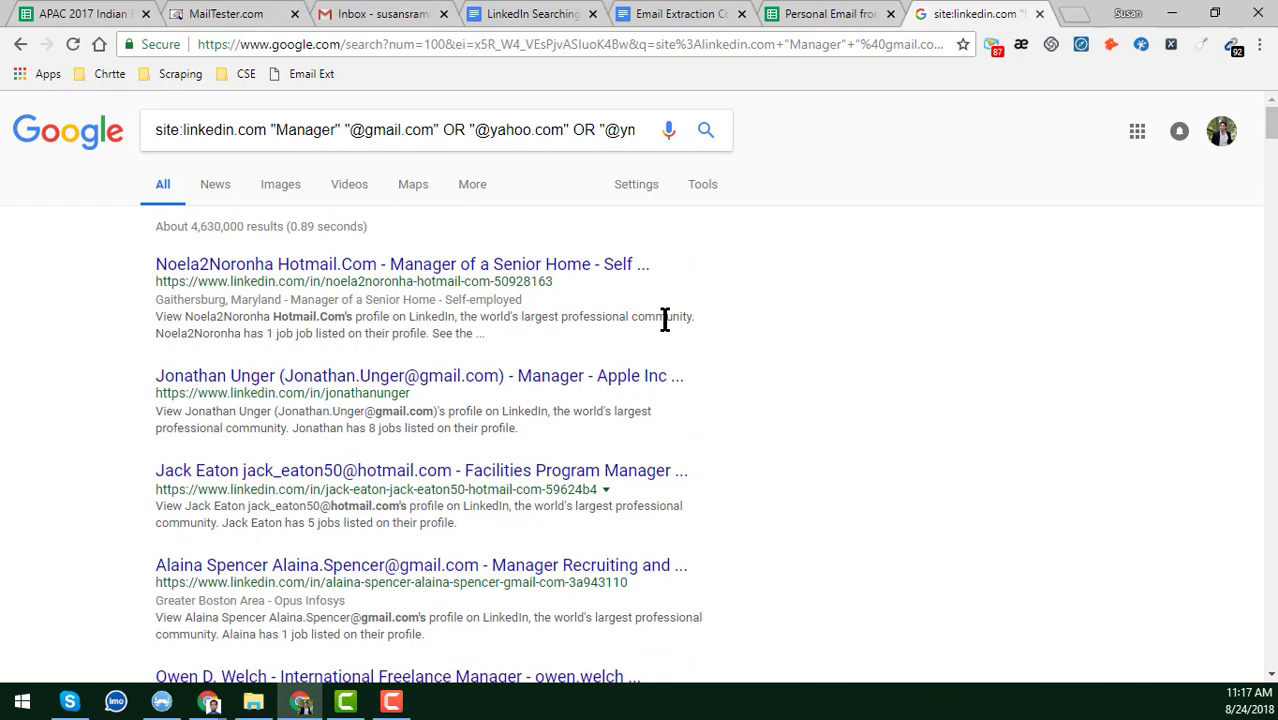
pyautogui.scroll(-6, 760, 342)
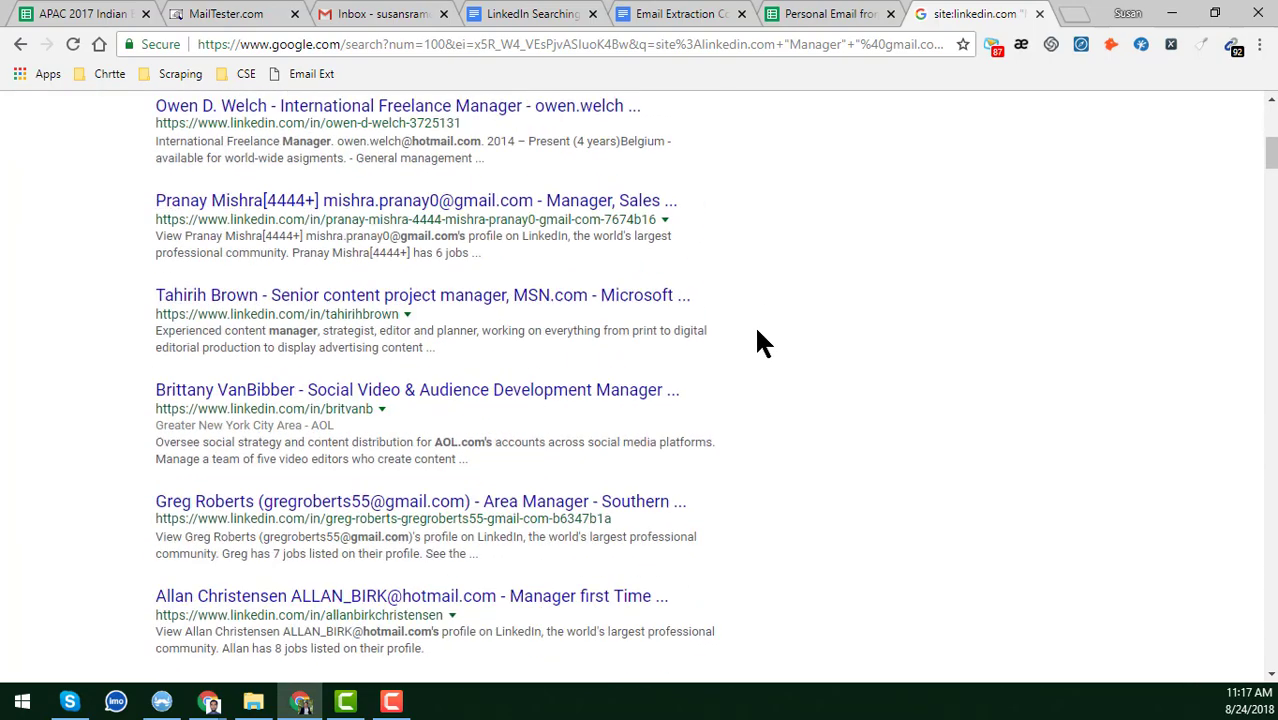
pyautogui.scroll(6, 760, 342)
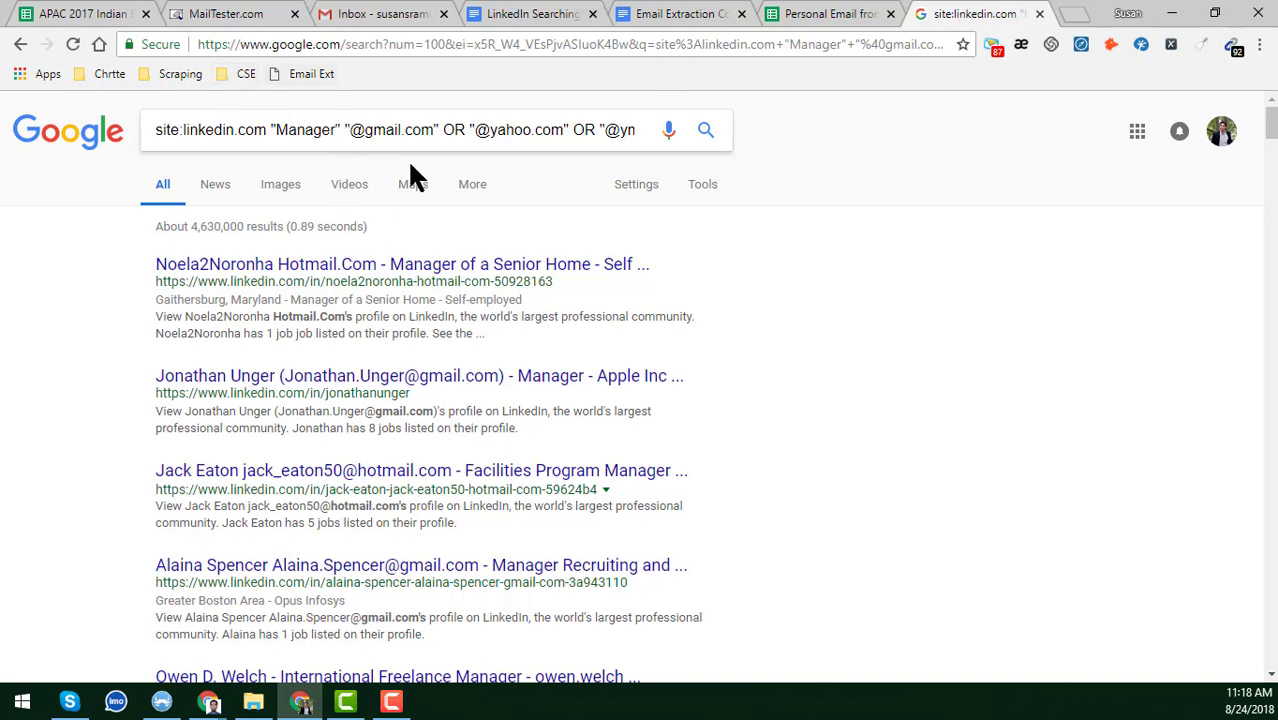
# Open eel.surf7.net.my in a new tab and look over the Email Extractor Lite form and its options.
pyautogui.click(1074, 14)
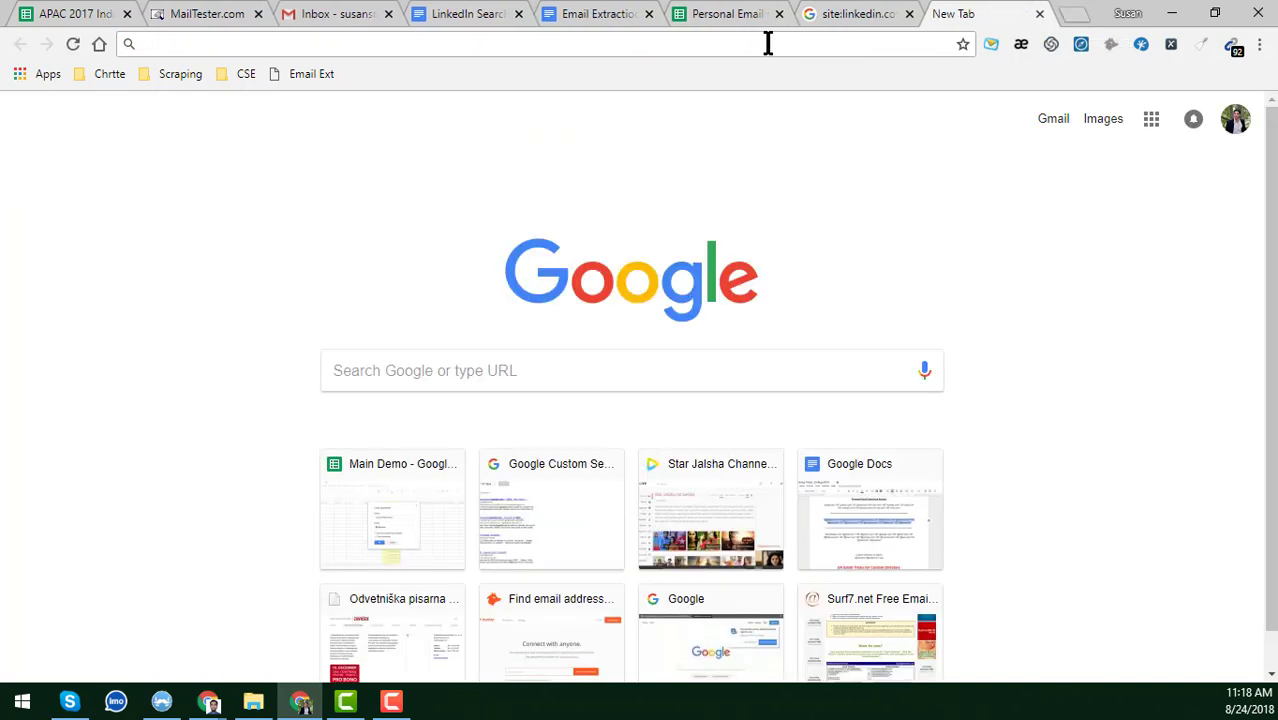
pyautogui.write('ee')
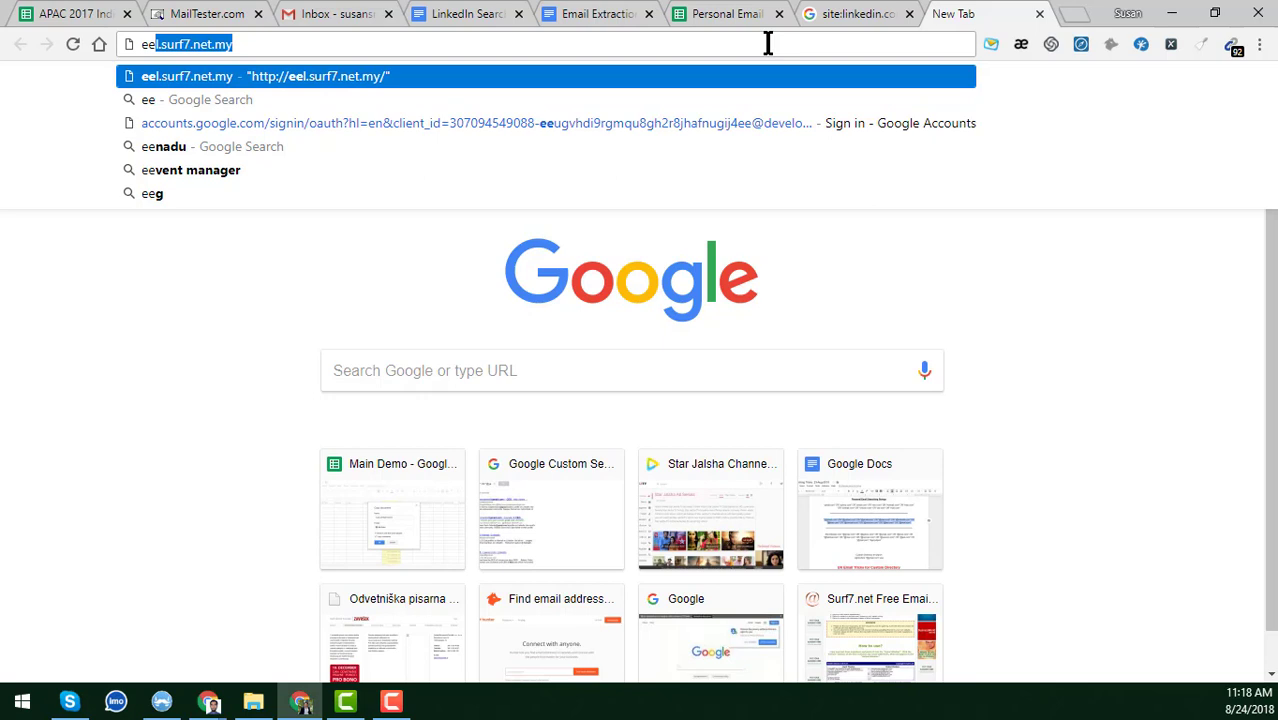
pyautogui.write('l.')
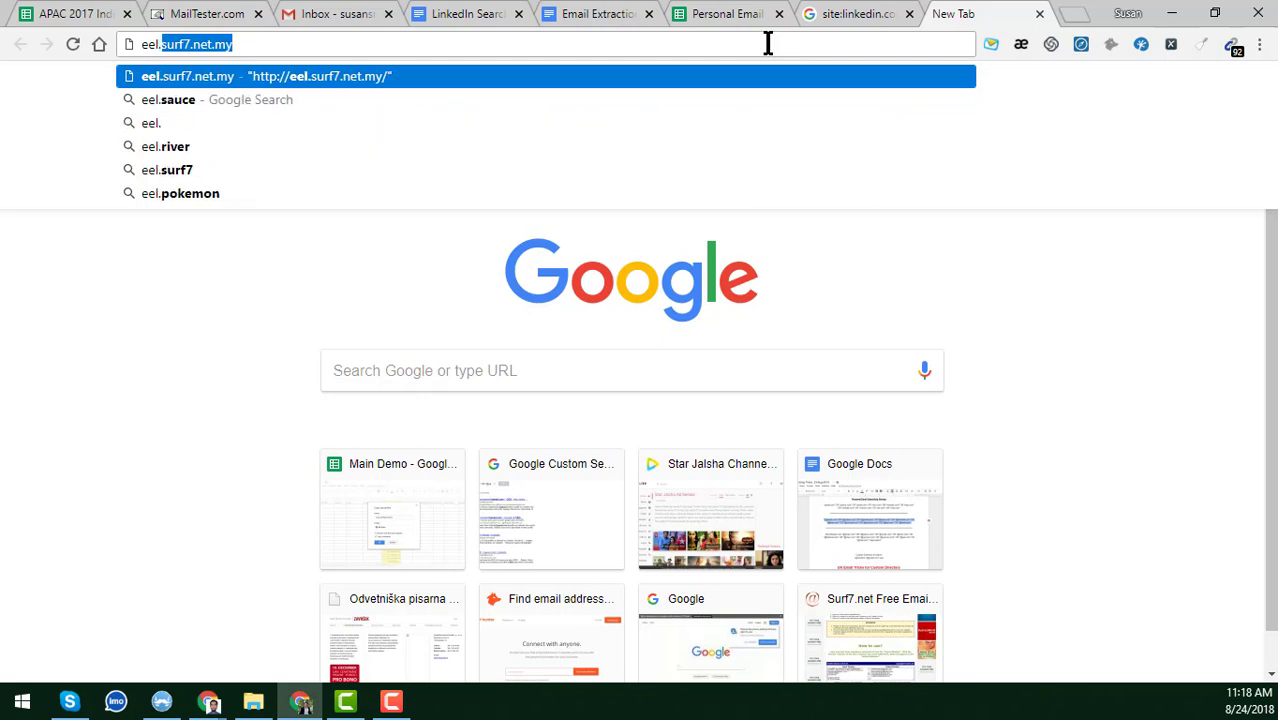
pyautogui.write('surf')
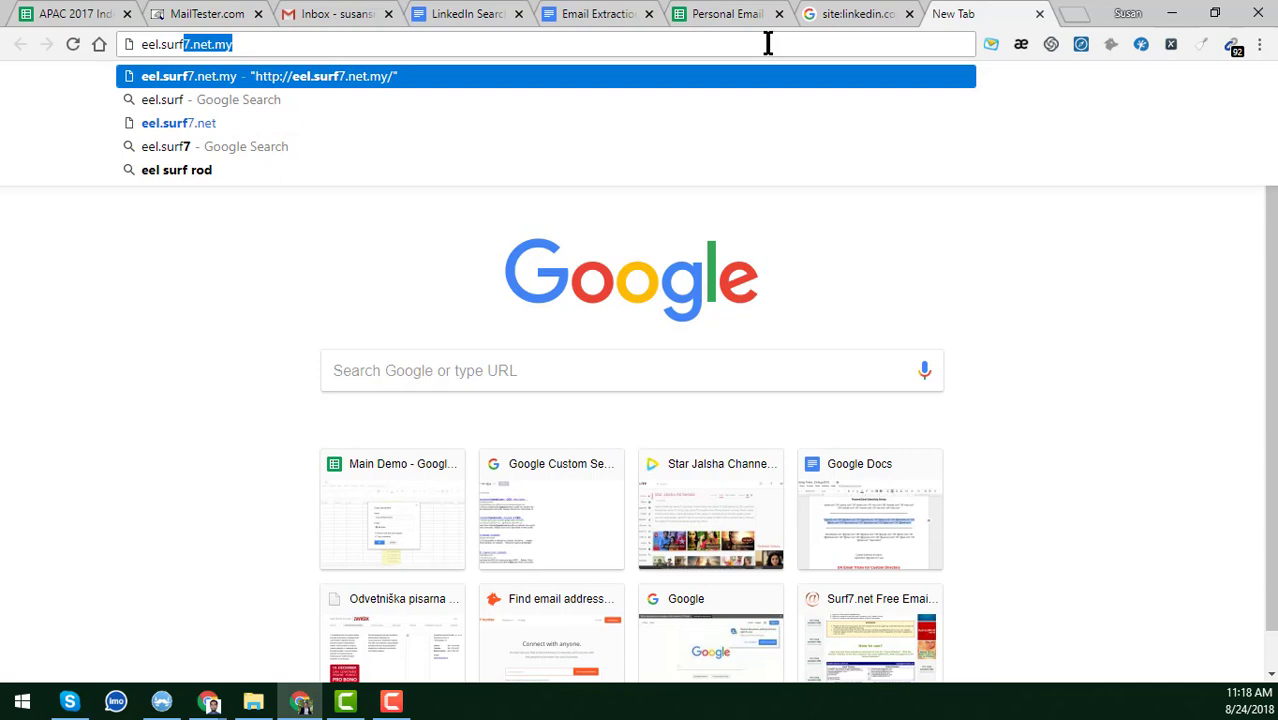
pyautogui.press('Return')
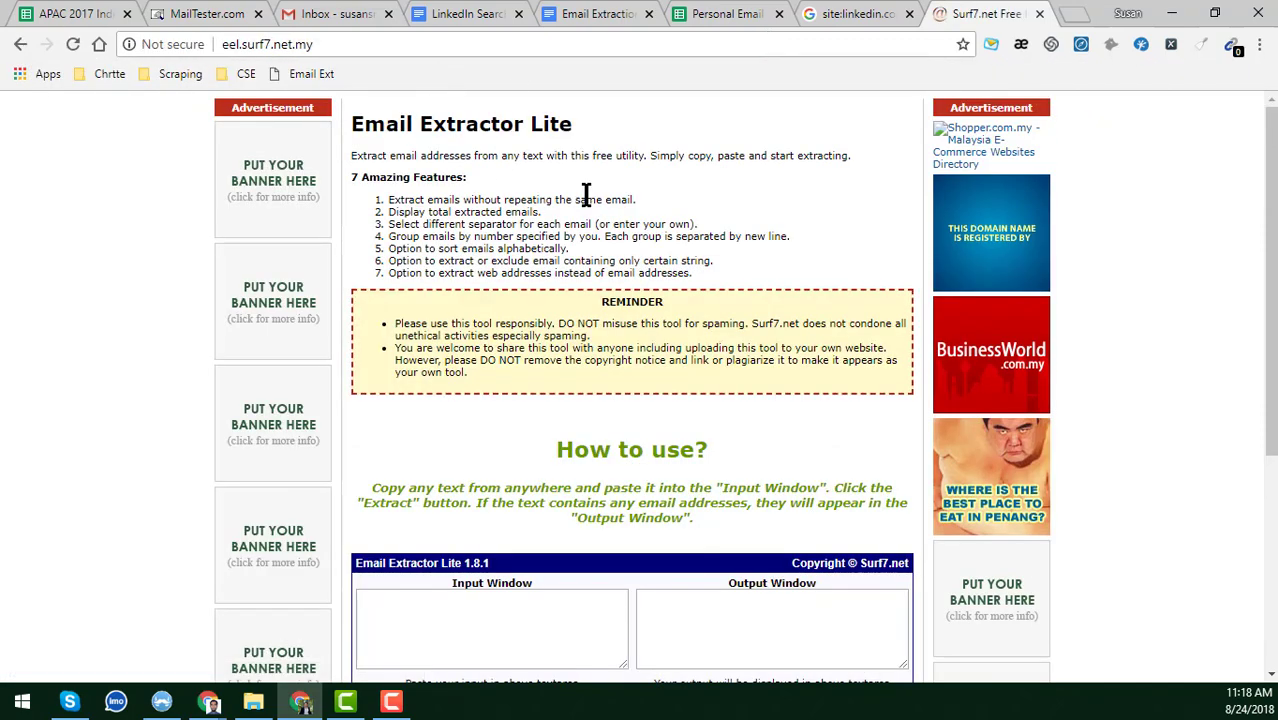
pyautogui.scroll(-3, 596, 277)
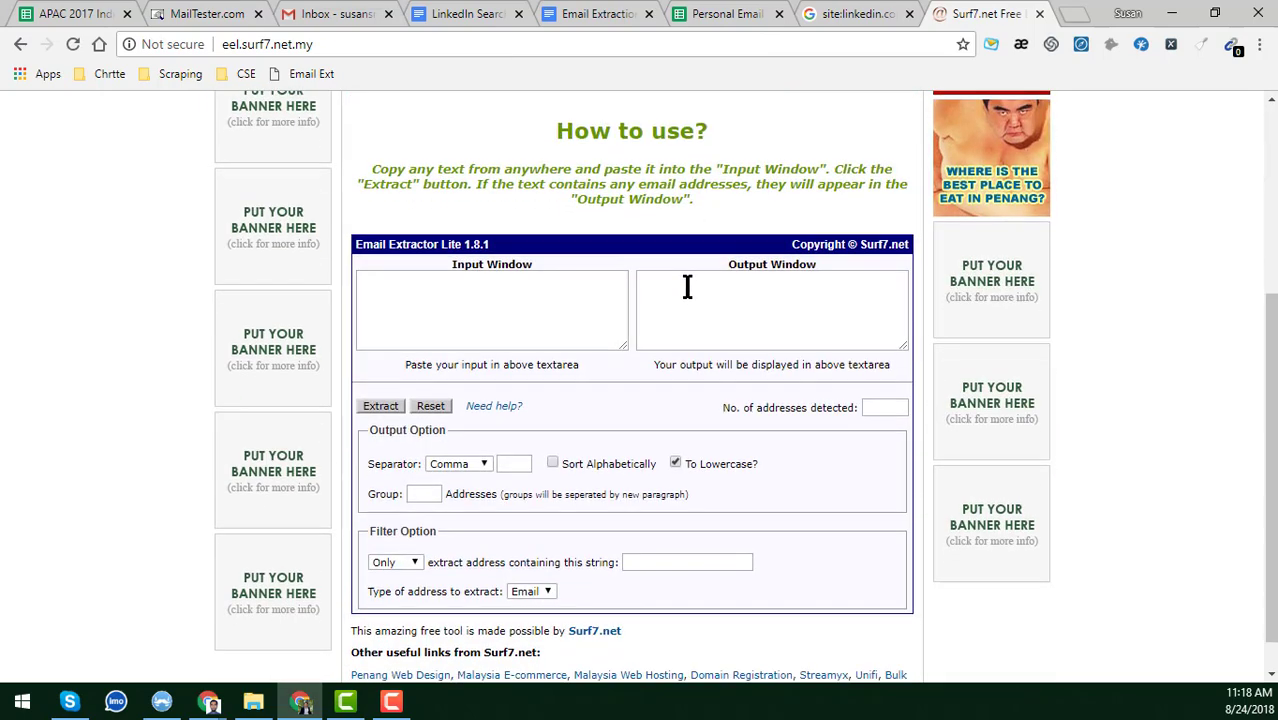
pyautogui.scroll(-1, 687, 287)
pyautogui.scroll(2, 687, 287)
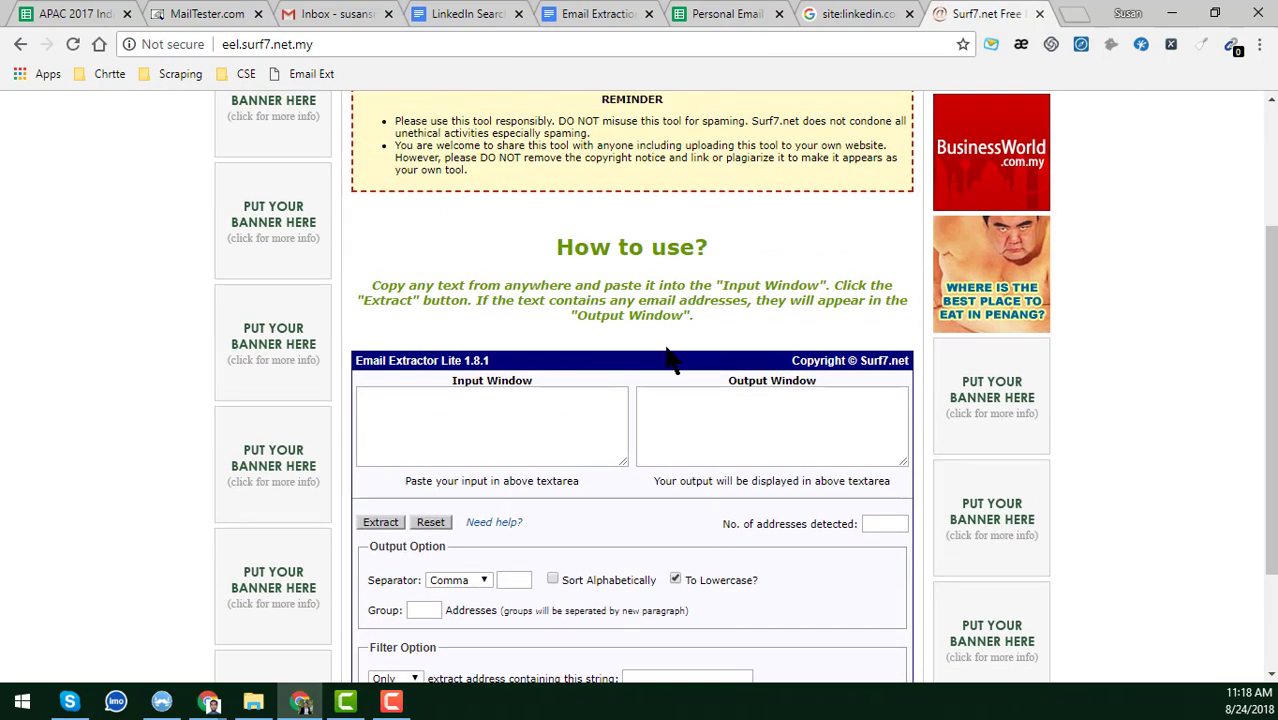
pyautogui.scroll(-2, 508, 285)
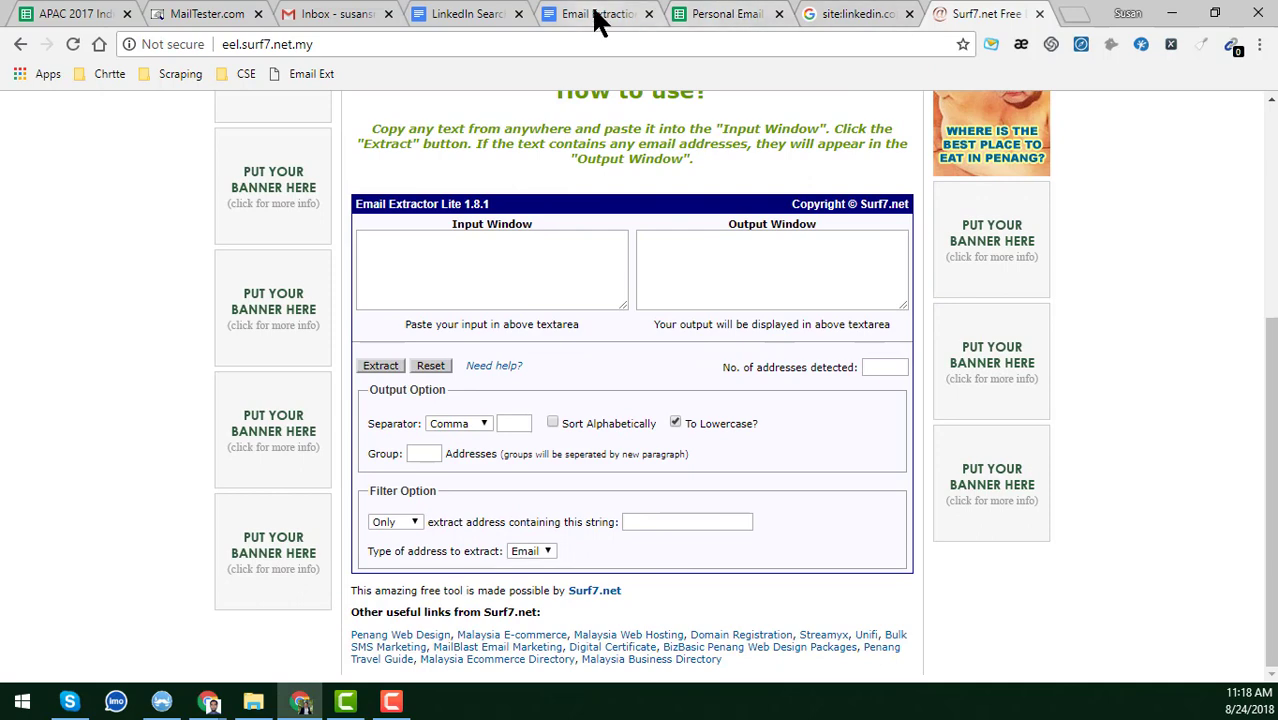
# Copy the whole page of Manager search results from Google and paste it into the extractor's Input Window.
pyautogui.click(838, 14)
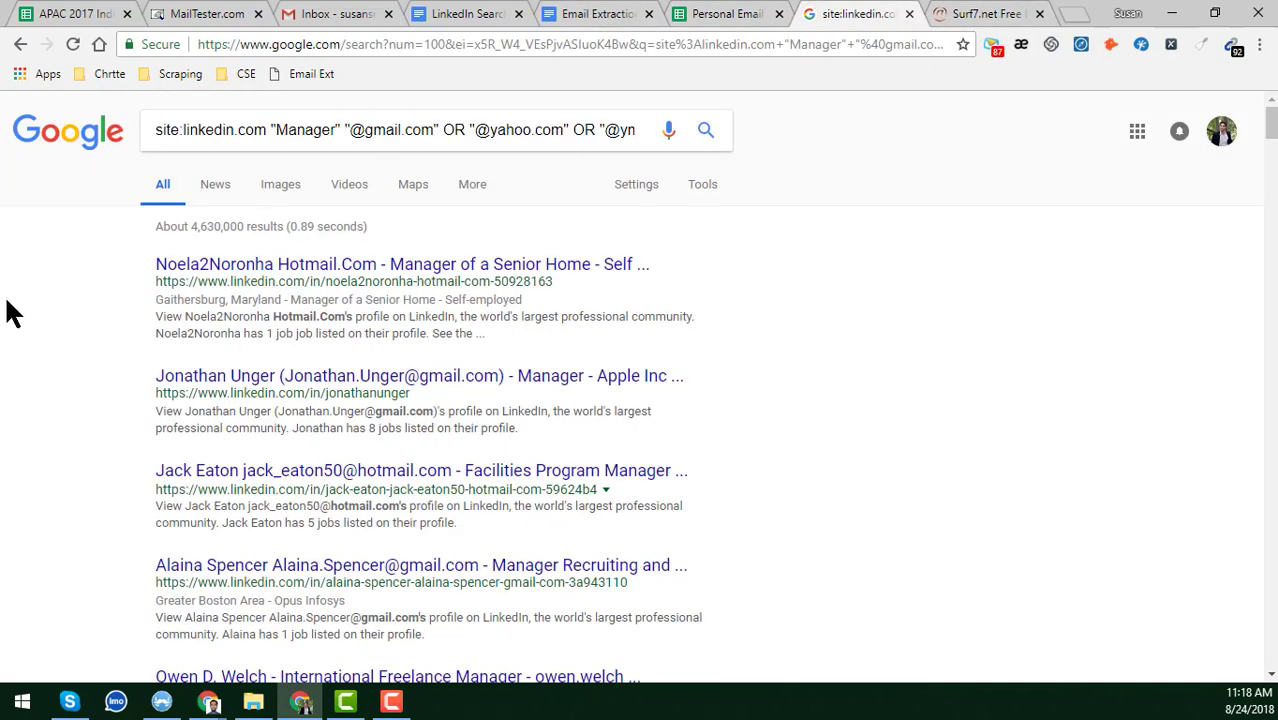
pyautogui.click(1002, 13)
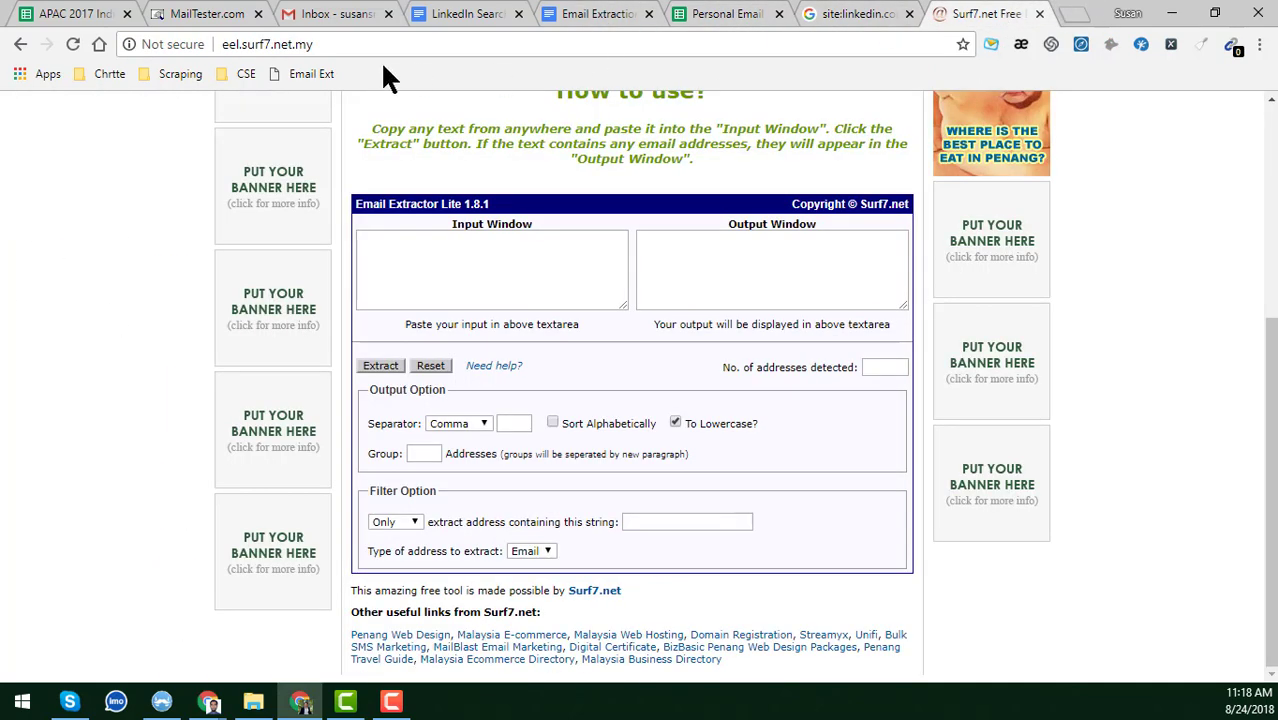
pyautogui.click(526, 245)
pyautogui.click(852, 14)
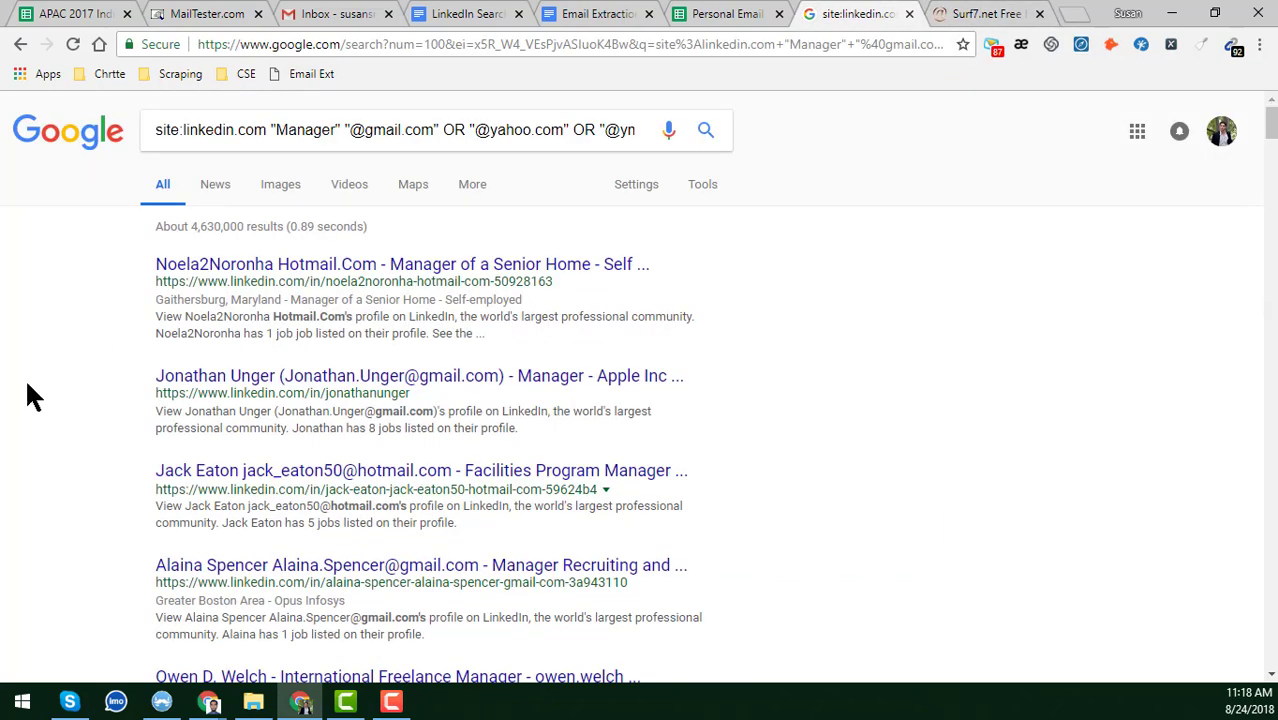
pyautogui.hotkey('ctrl', 'a')
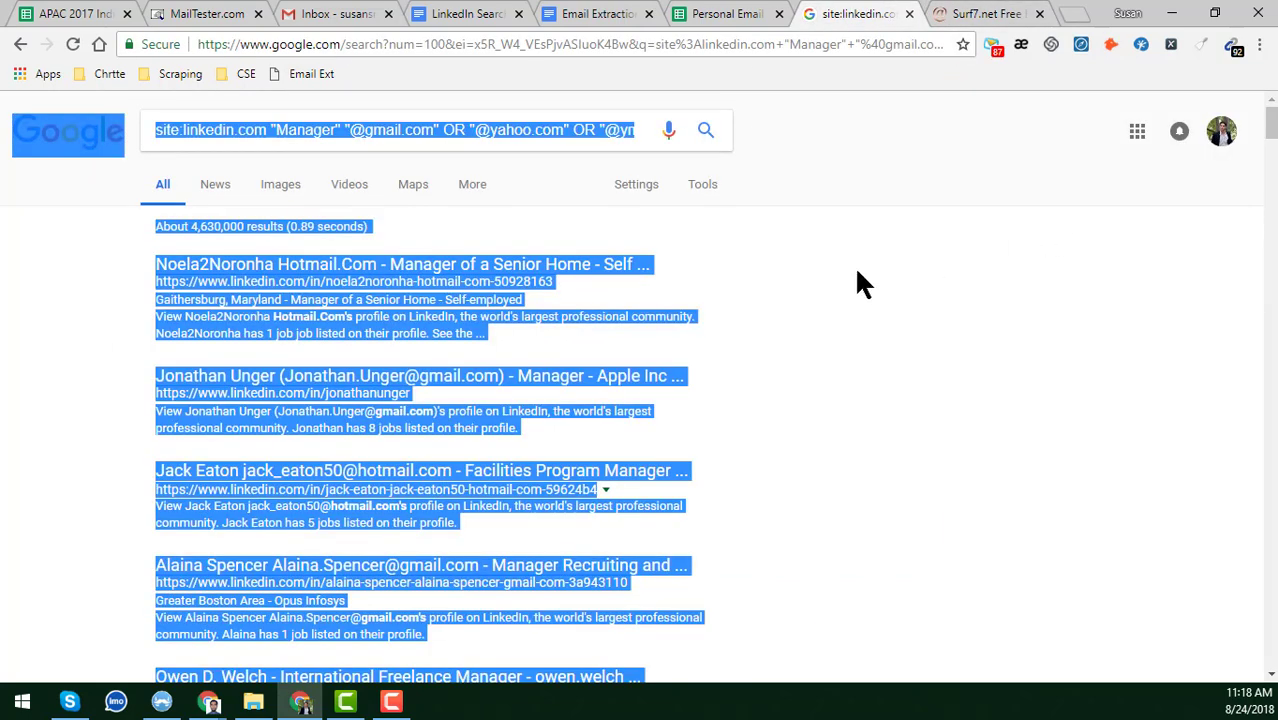
pyautogui.scroll(-12, 521, 395)
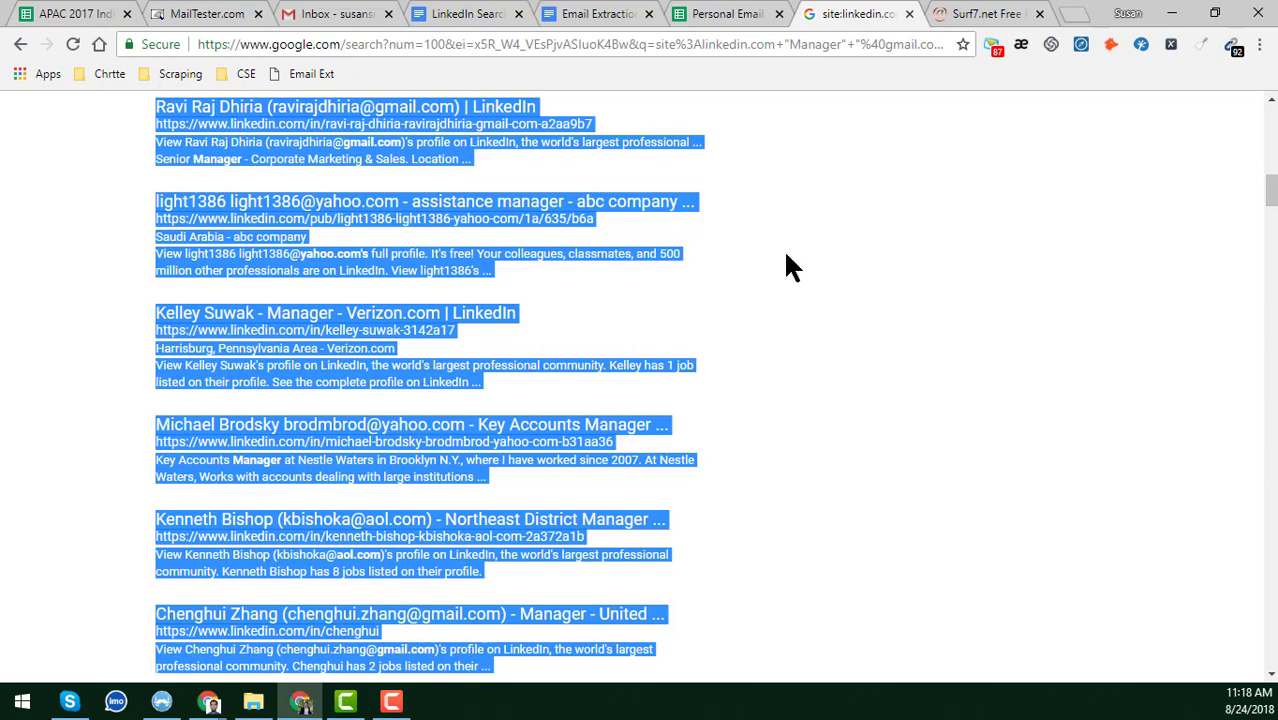
pyautogui.click(985, 20)
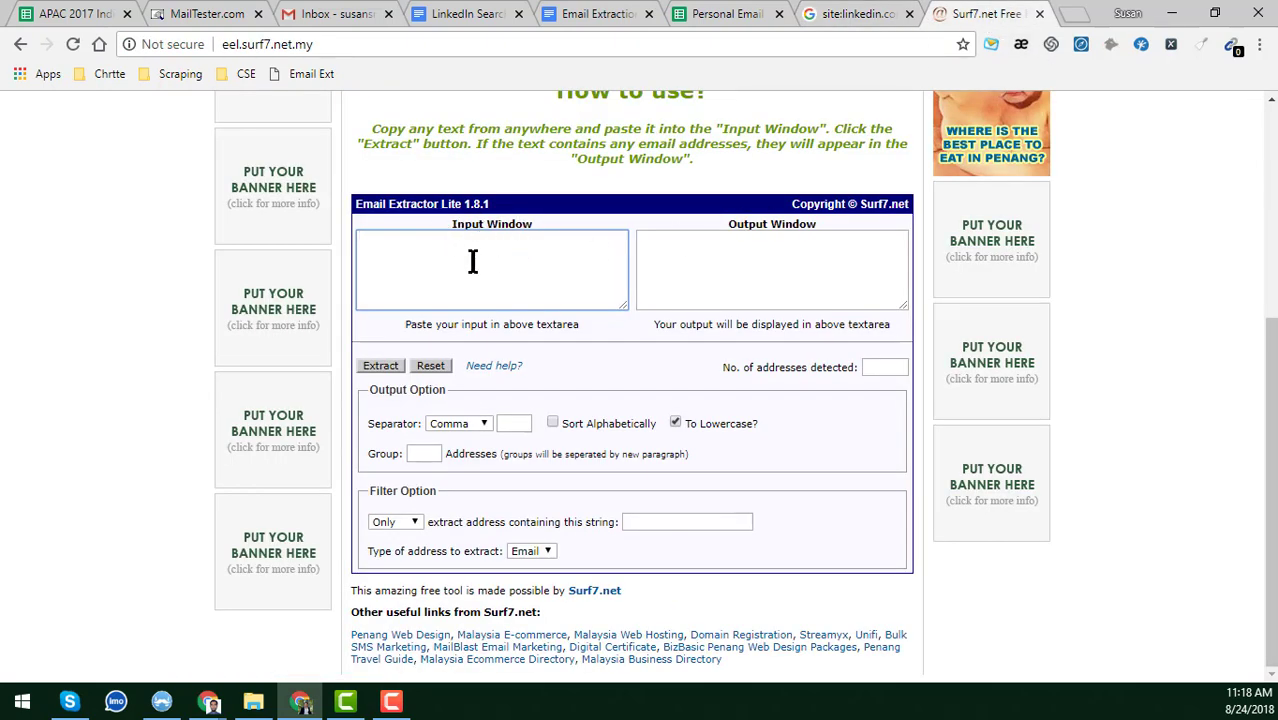
pyautogui.hotkey('ctrl', 'v')
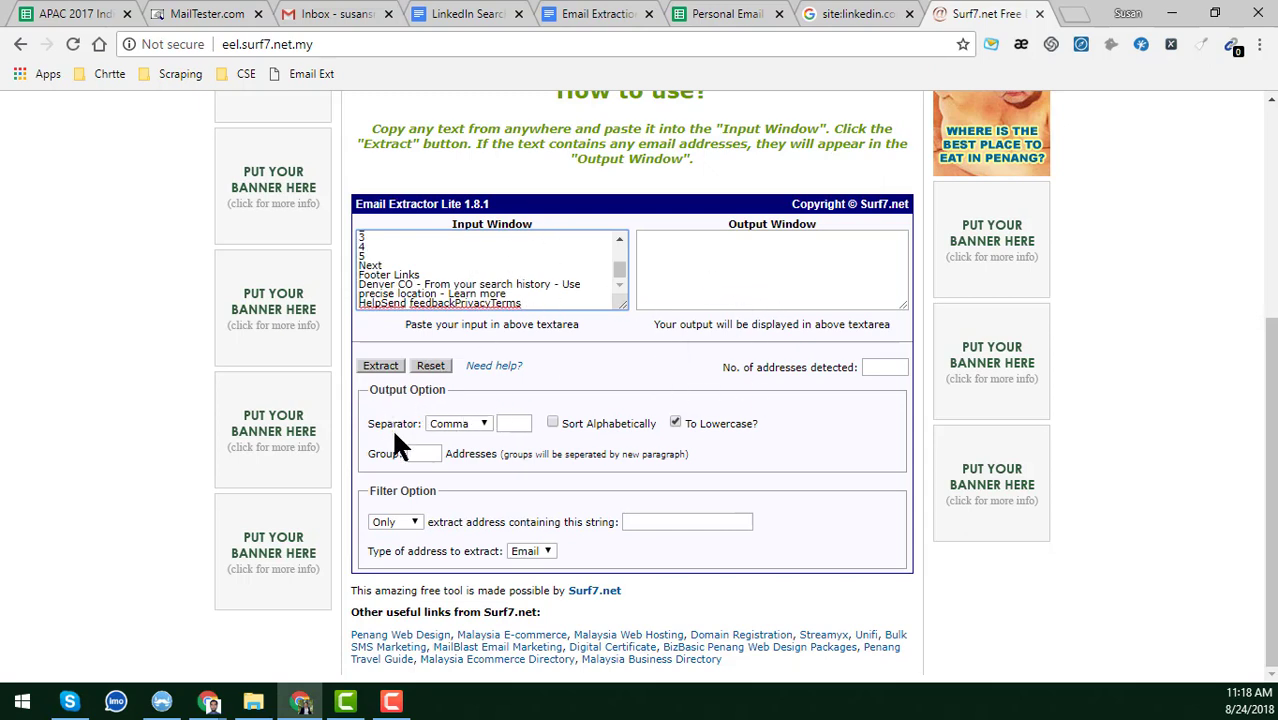
# Set the separator to New Line, keep the Only filter and Email address type, and extract the addresses.
pyautogui.click(468, 422)
pyautogui.click(464, 478)
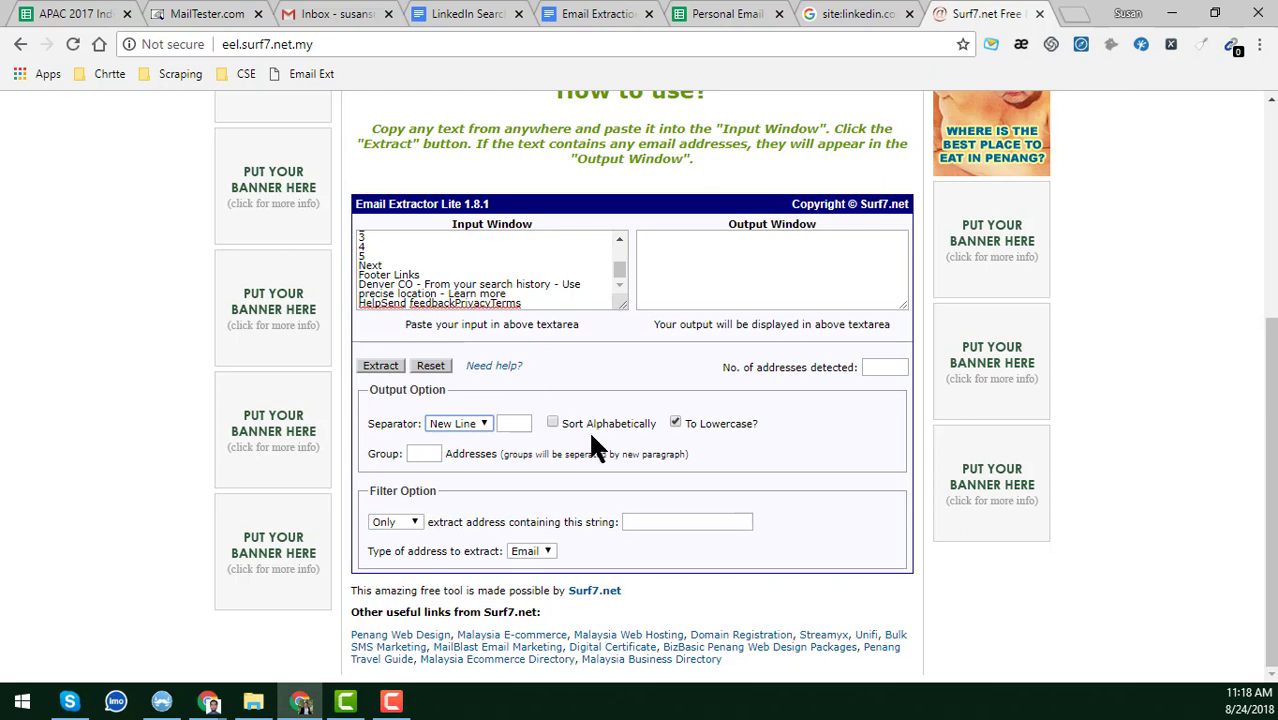
pyautogui.click(396, 521)
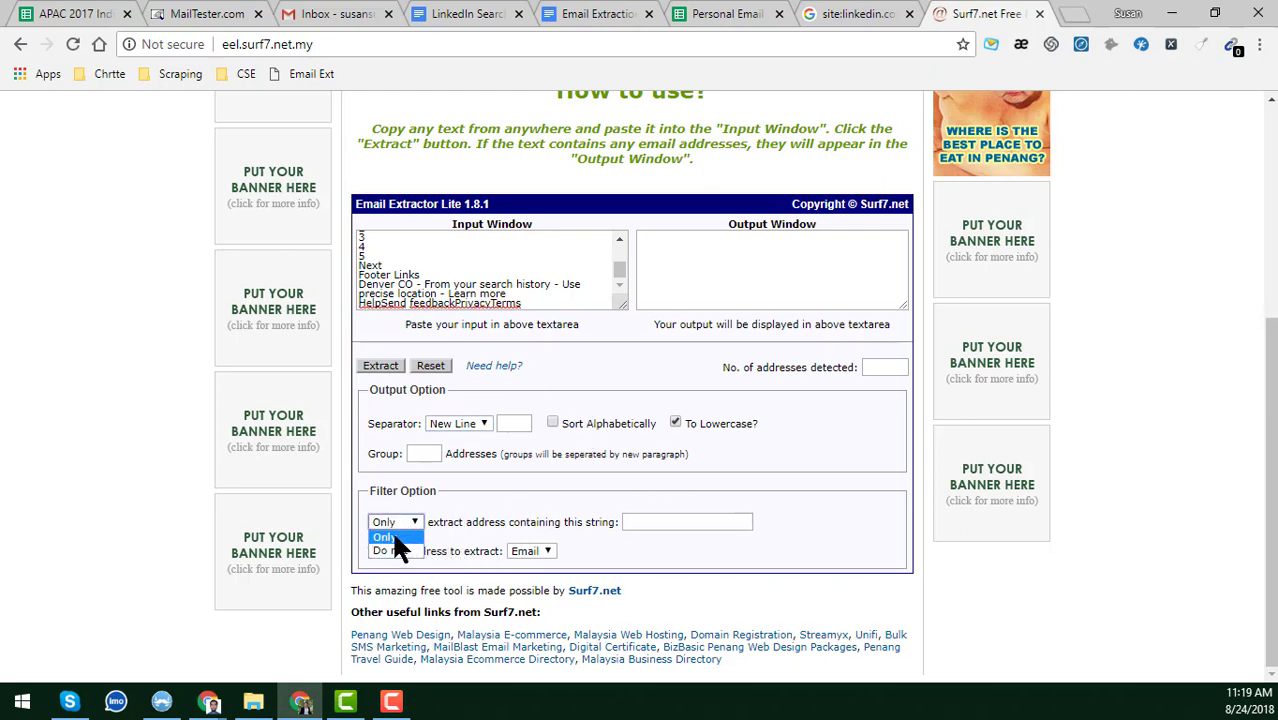
pyautogui.click(535, 550)
pyautogui.click(536, 567)
pyautogui.click(383, 369)
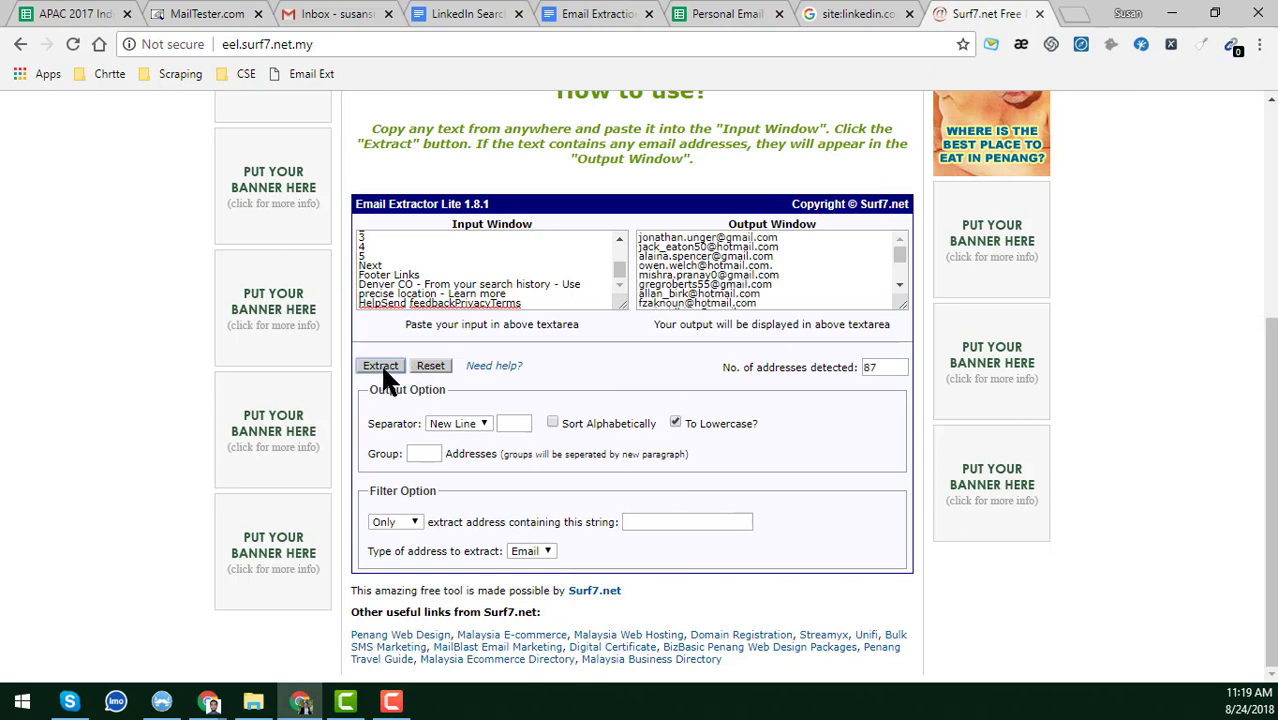
# Look over the extracted addresses in the Output Window and copy the entire list.
pyautogui.click(796, 289)
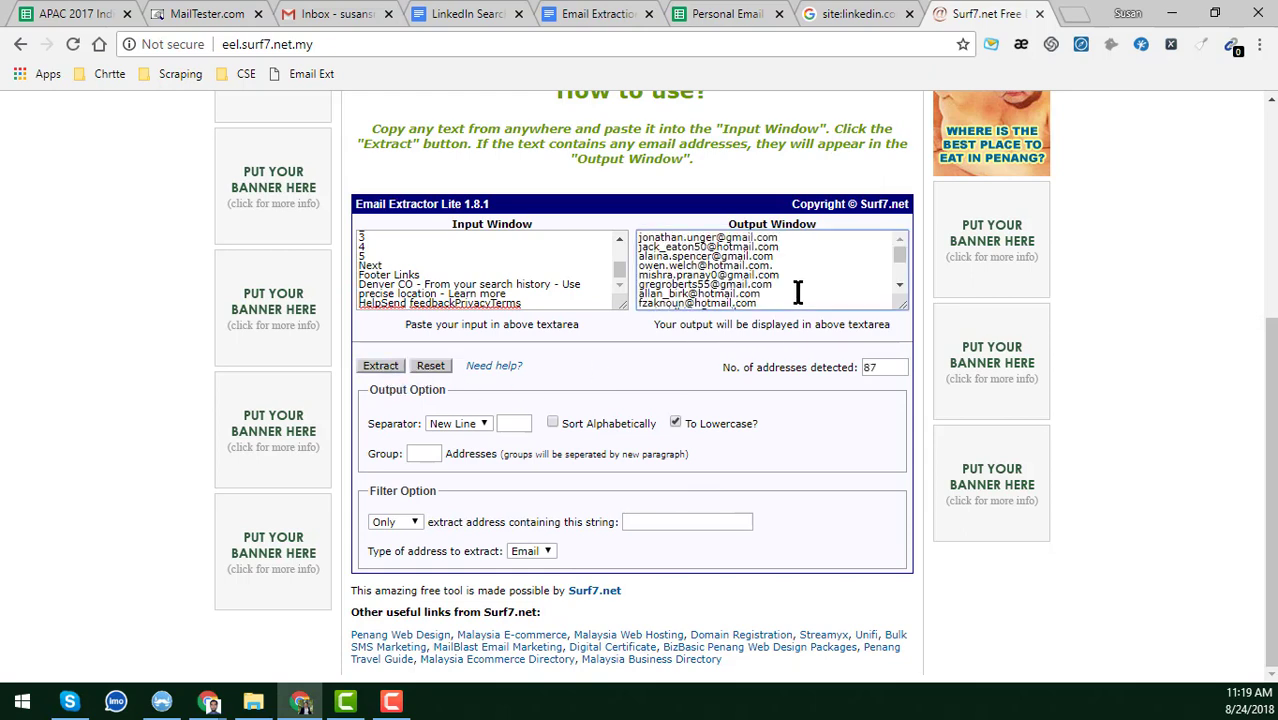
pyautogui.click(878, 370)
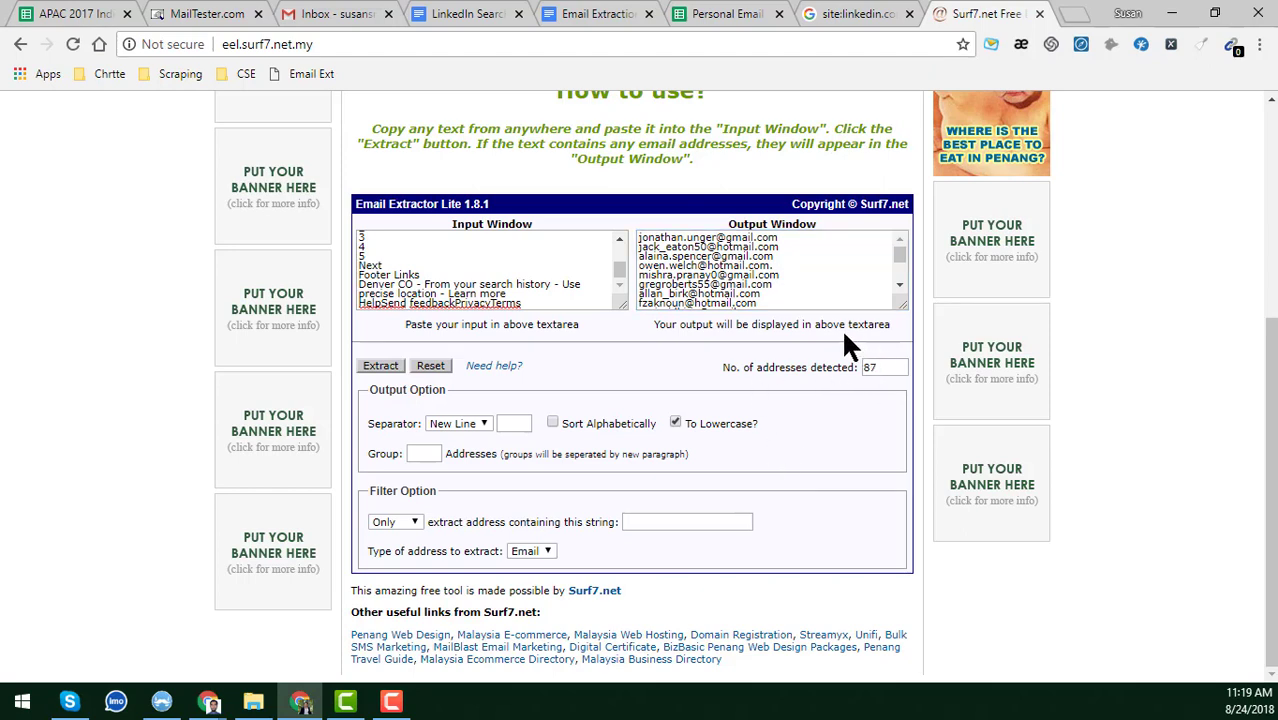
pyautogui.click(787, 287)
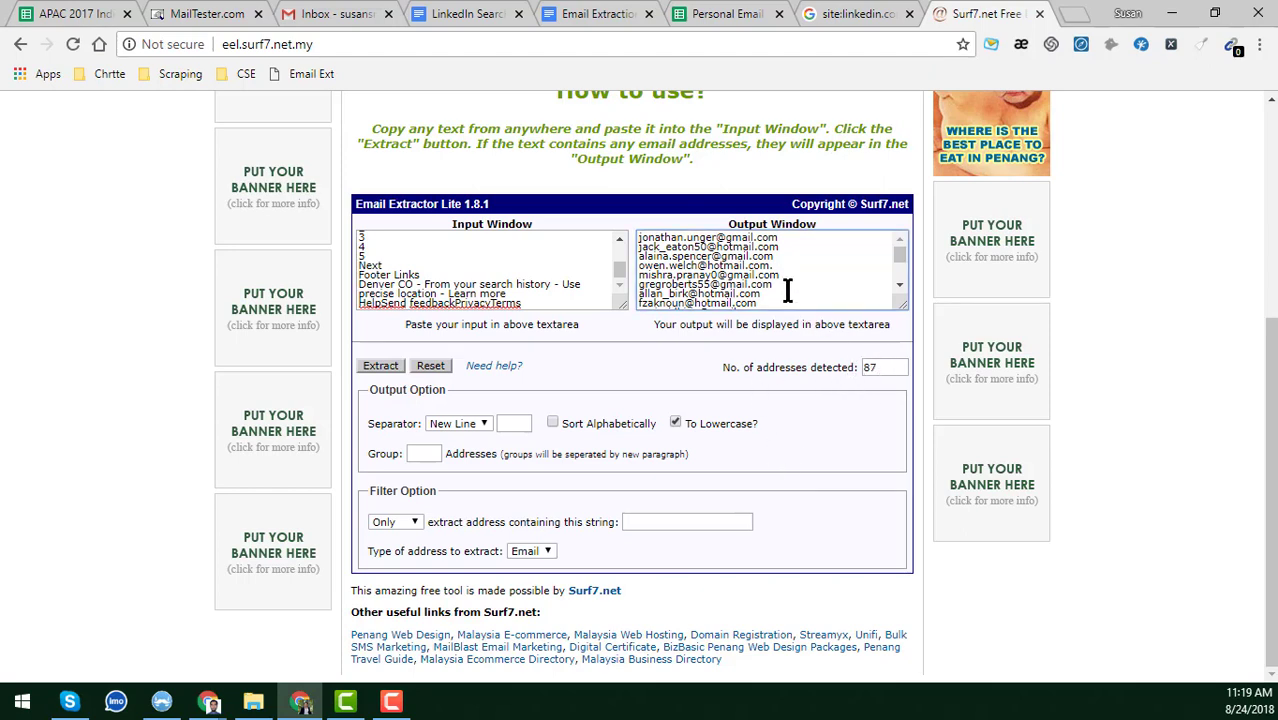
pyautogui.scroll(1, 782, 243)
pyautogui.scroll(3, 785, 471)
pyautogui.scroll(-4, 793, 486)
pyautogui.hotkey('ctrl', 'a')
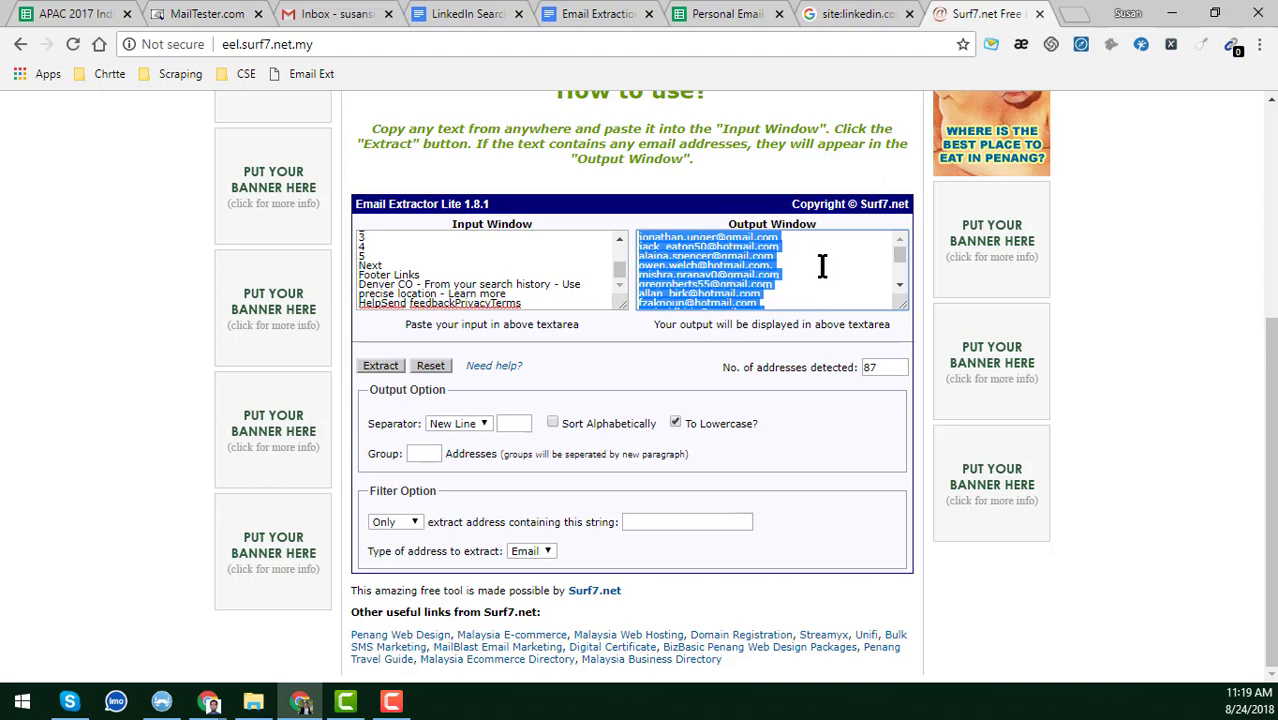
# Paste the copied email list into the Personal Email from Linkedin spreadsheet, starting at cell D4.
pyautogui.click(738, 12)
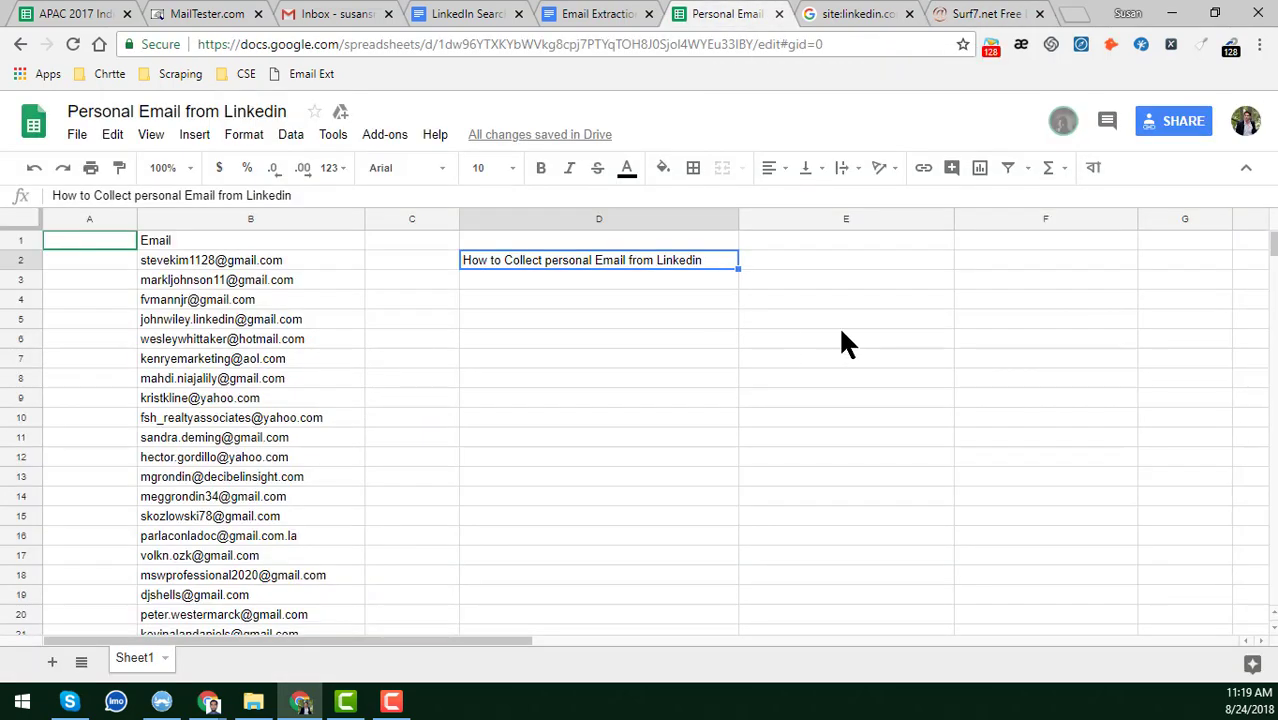
pyautogui.click(843, 300)
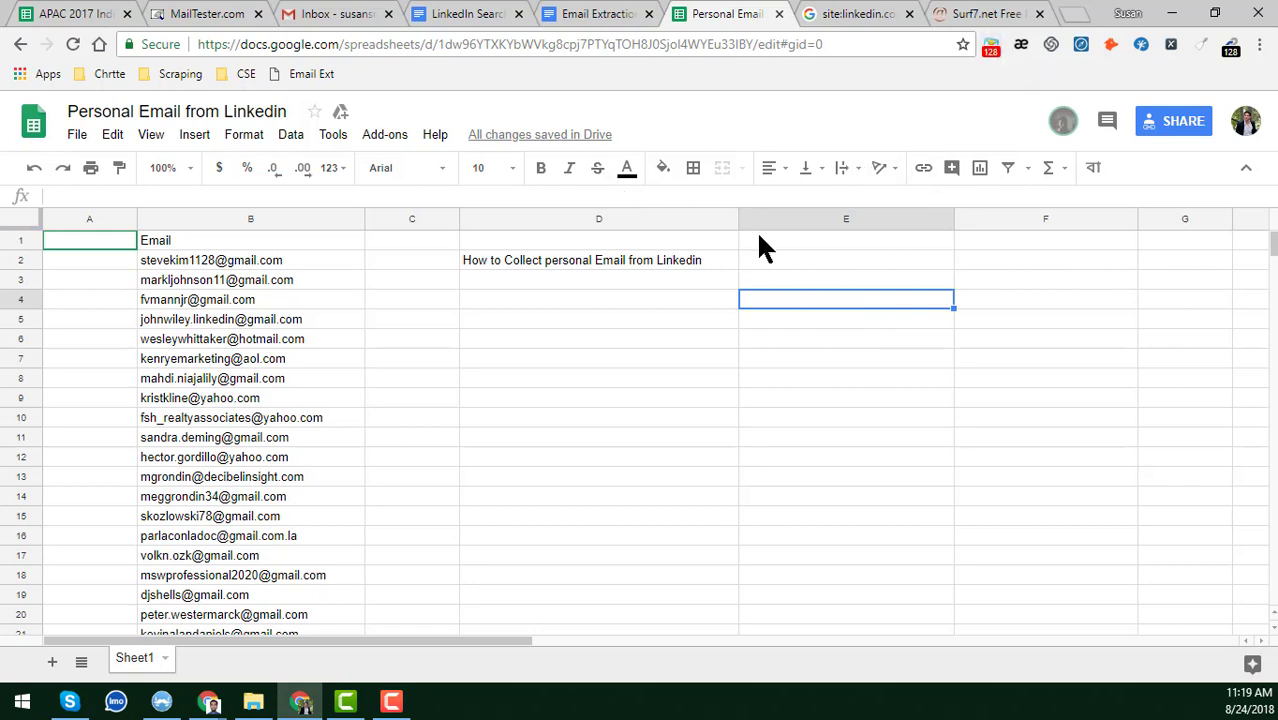
pyautogui.click(650, 310)
pyautogui.hotkey('ctrl', 'v')
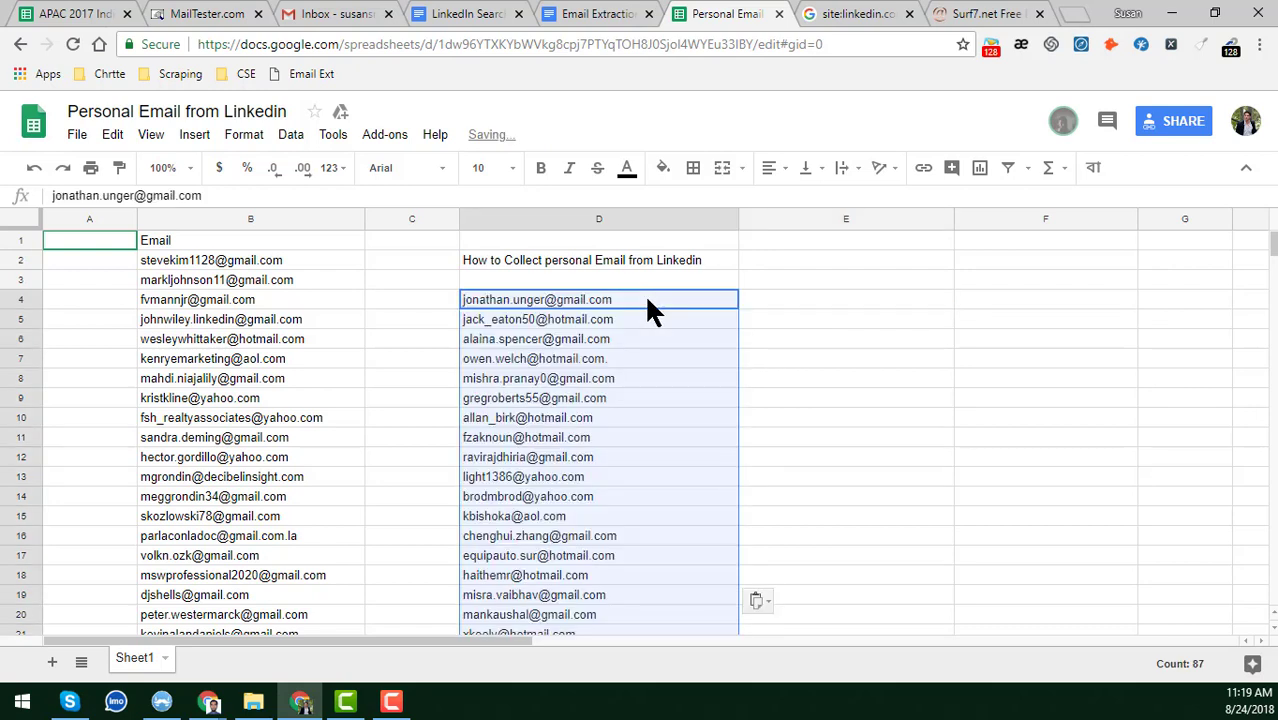
# Review the pasted emails in column D from the last row back to the first, checking them against the extractor's output.
pyautogui.hotkey('ctrl', 'Down')
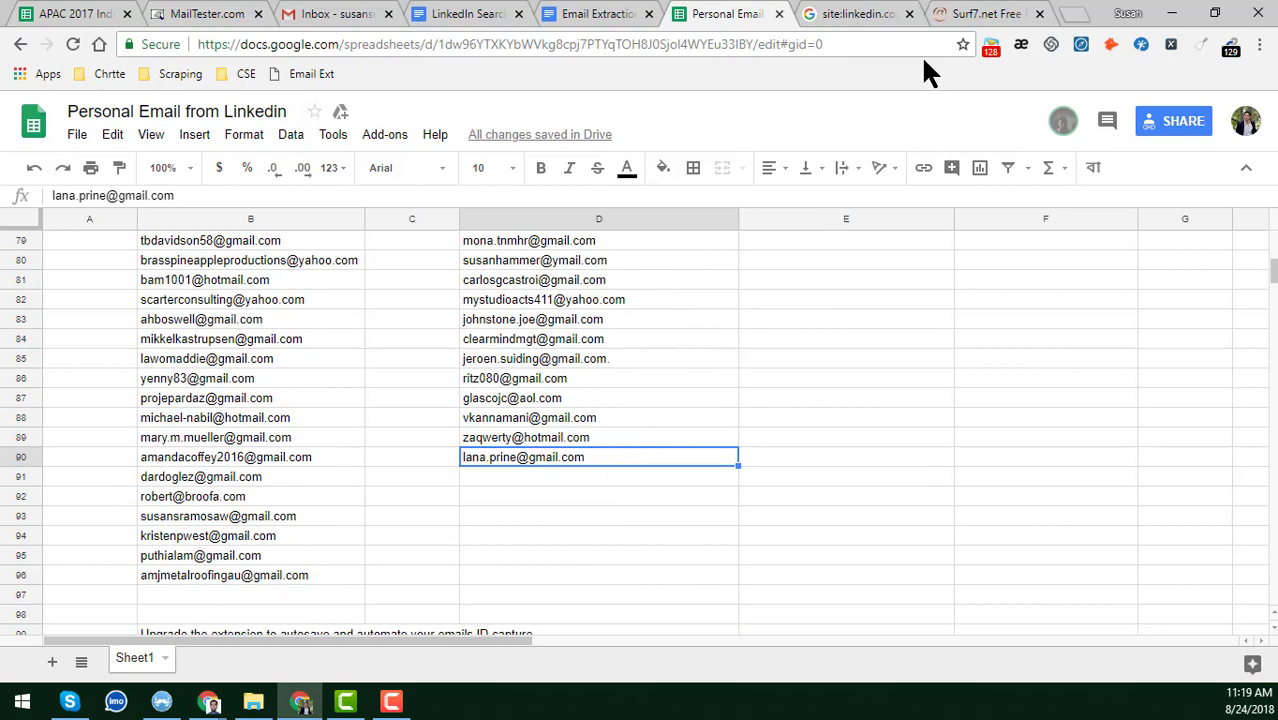
pyautogui.click(990, 14)
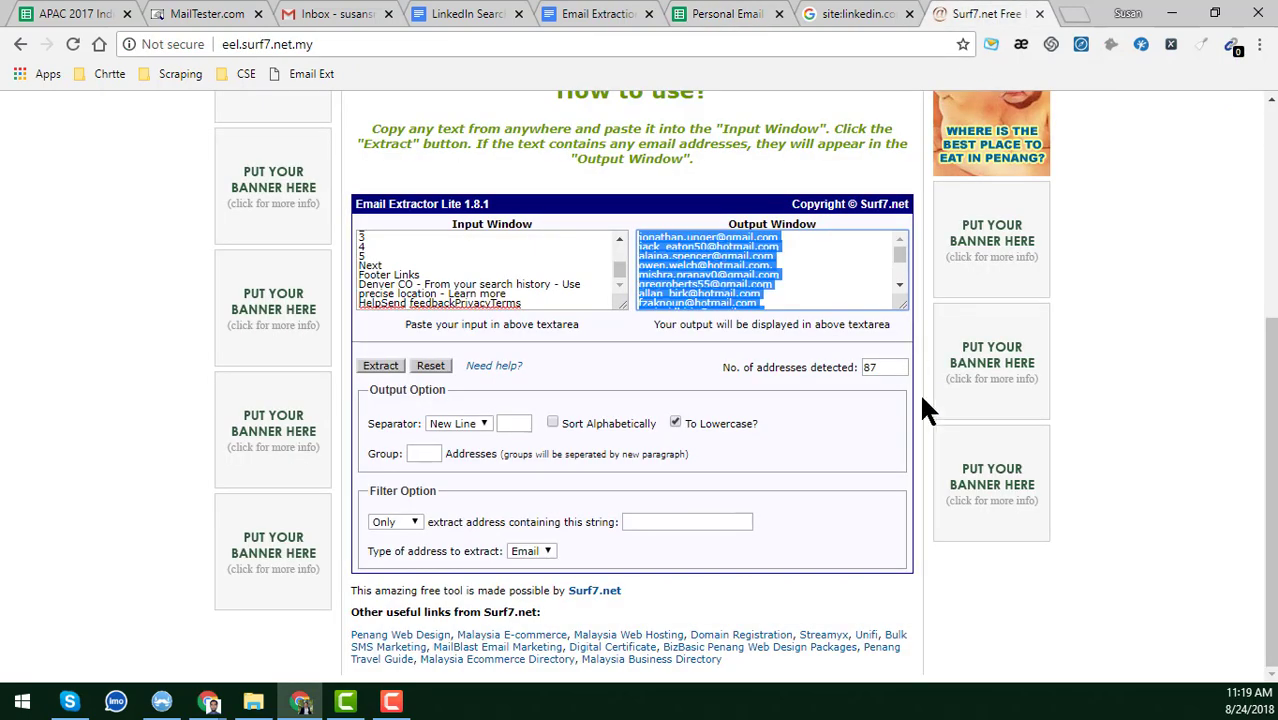
pyautogui.click(816, 293)
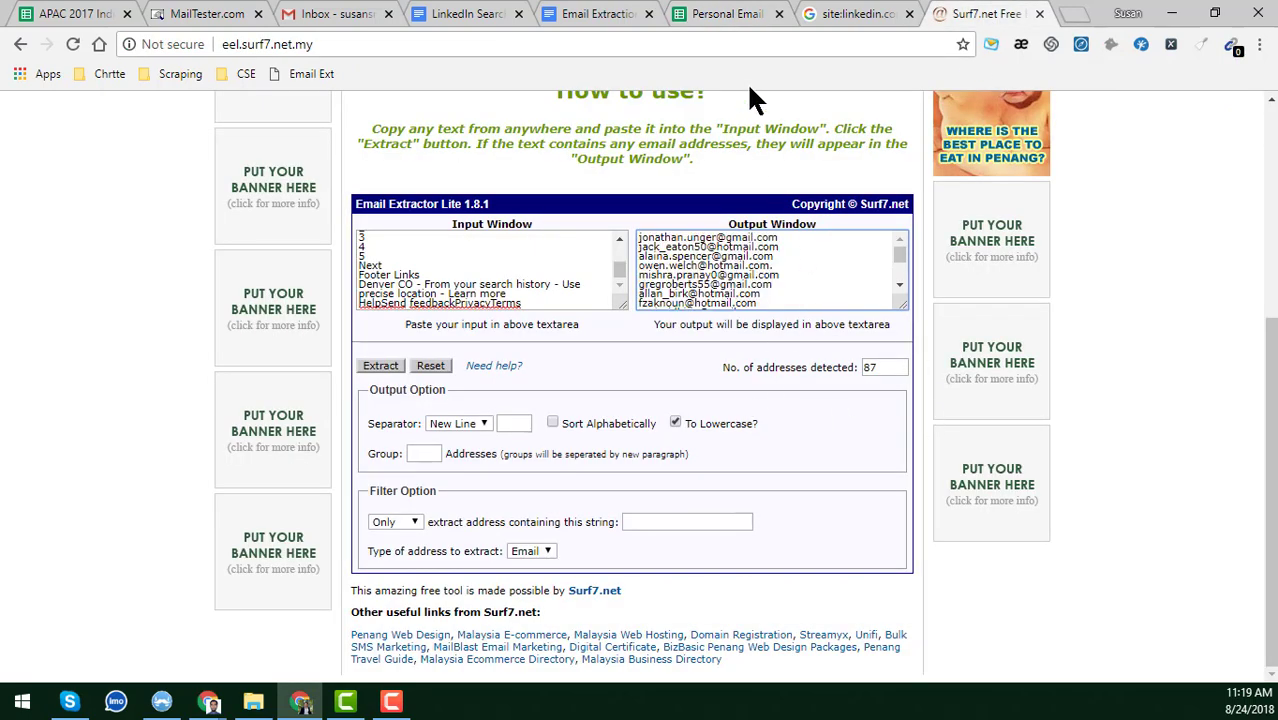
pyautogui.click(858, 14)
pyautogui.click(746, 16)
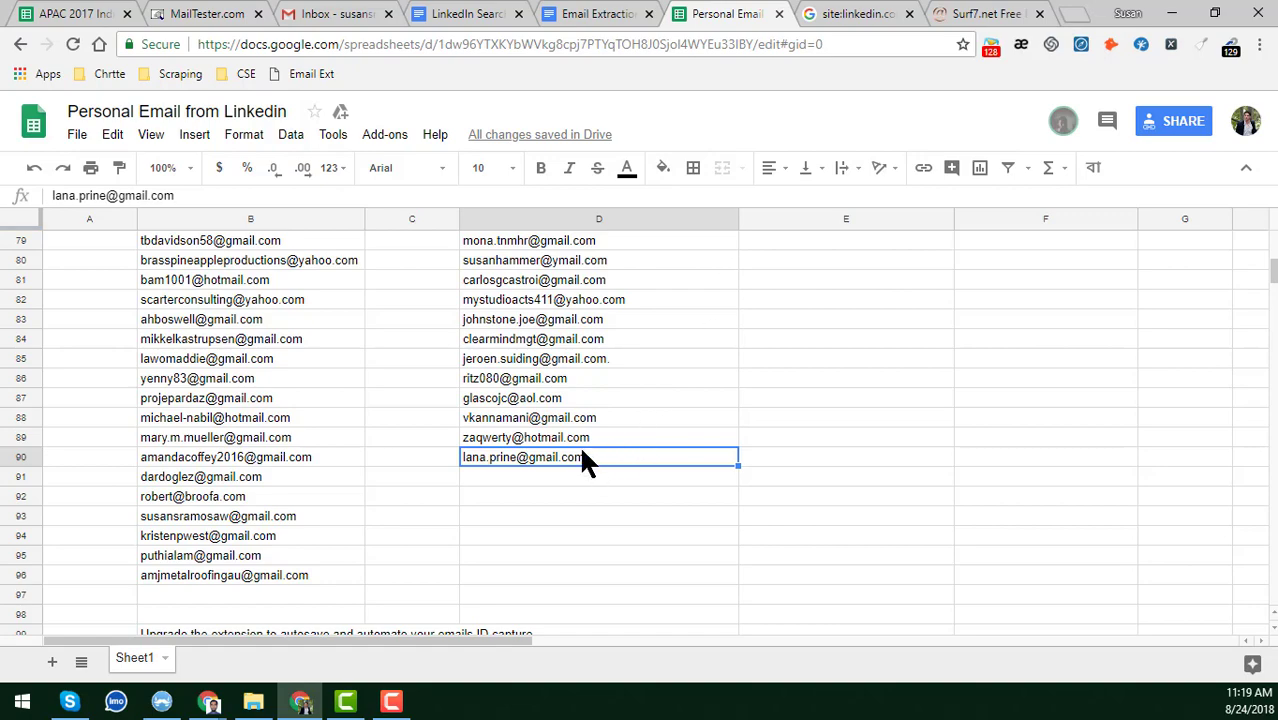
pyautogui.scroll(10, 581, 450)
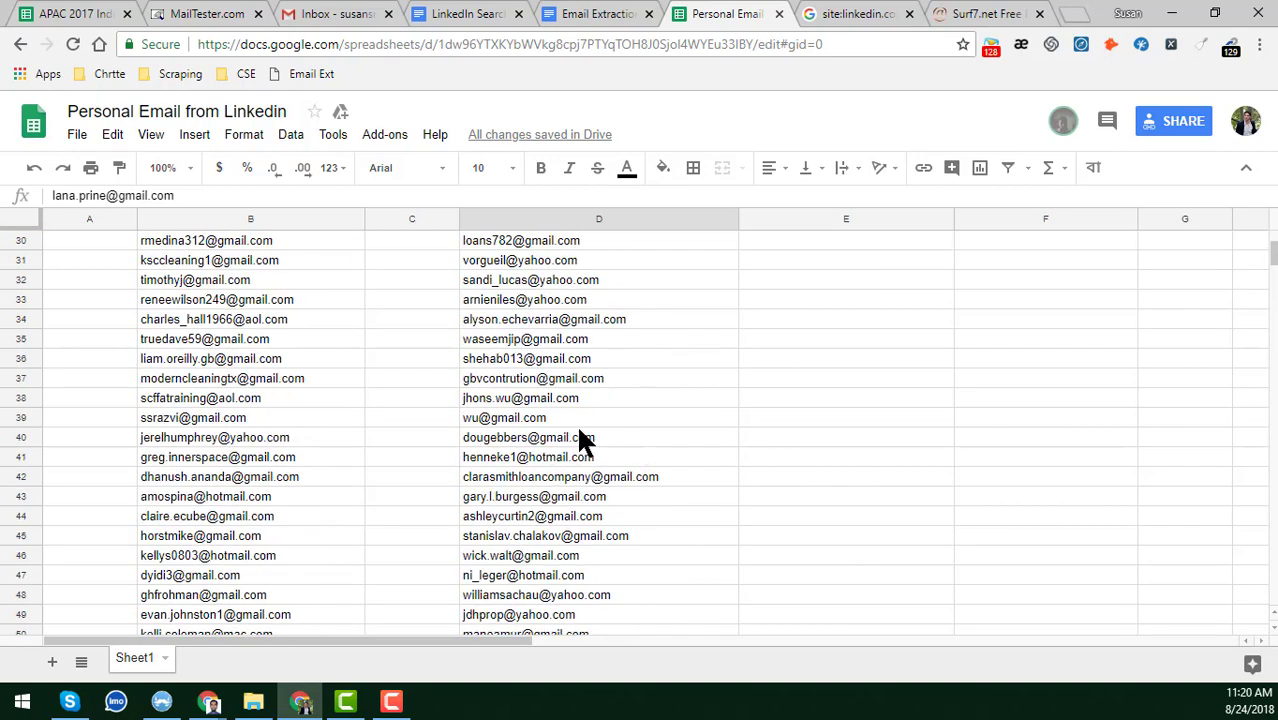
pyautogui.scroll(6, 585, 440)
pyautogui.click(601, 300)
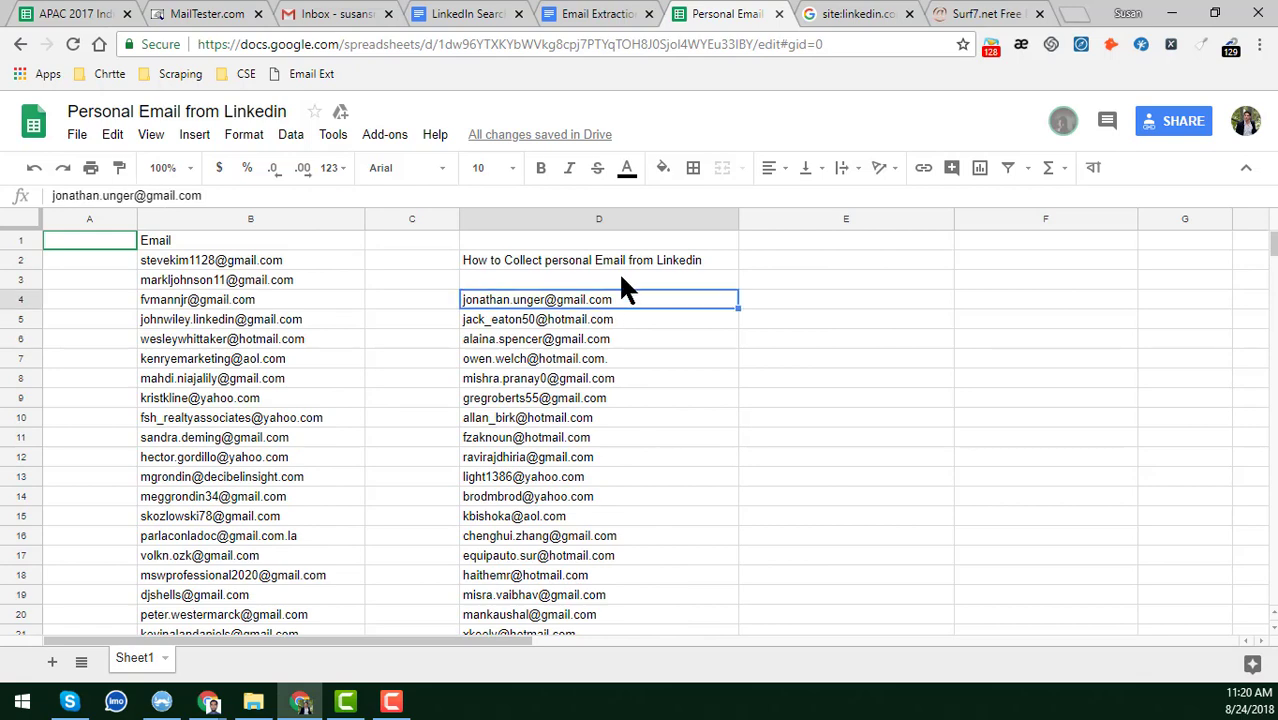
pyautogui.click(620, 280)
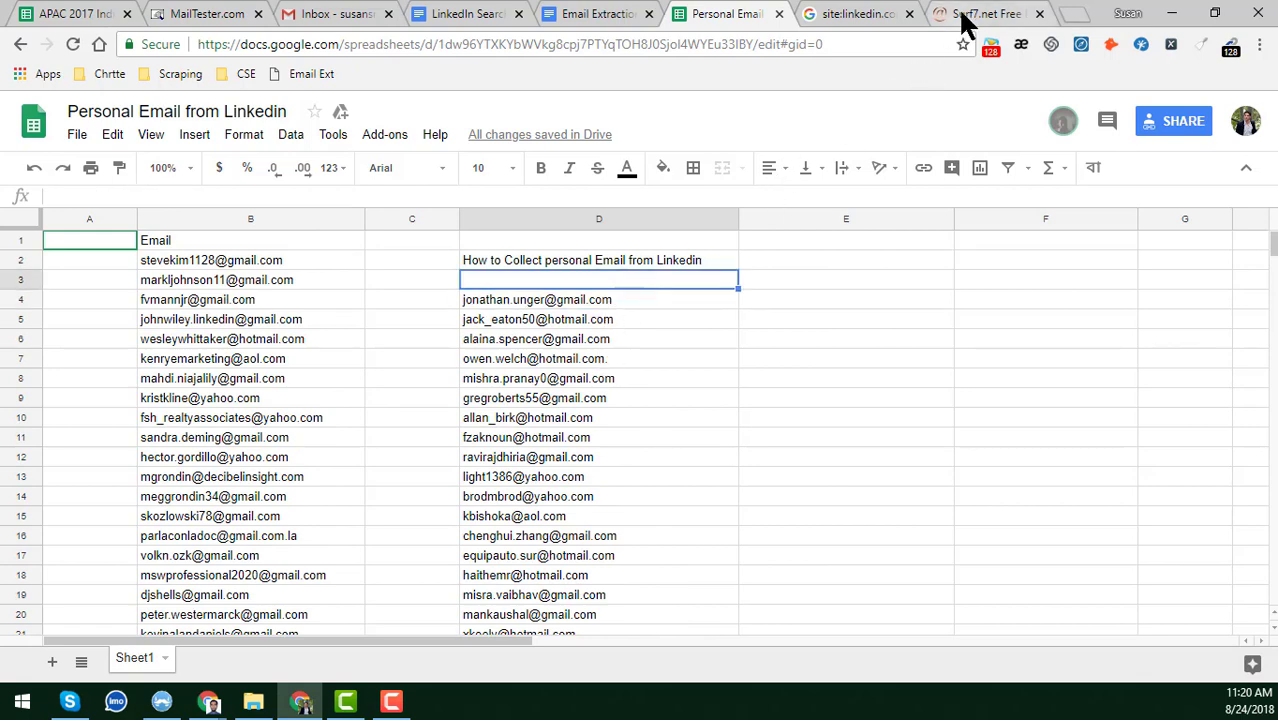
# Close the Email Extractor Lite page and return to the beginning of the Manager search results.
pyautogui.click(862, 14)
pyautogui.click(125, 317)
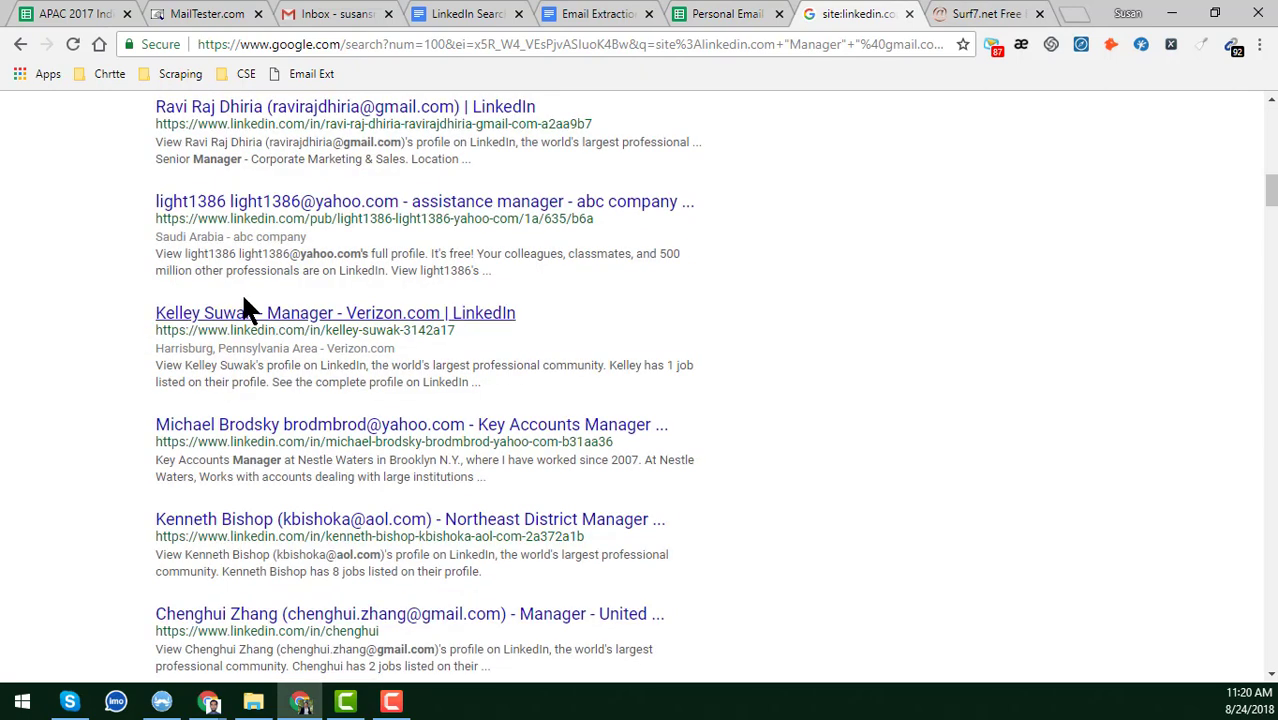
pyautogui.click(962, 16)
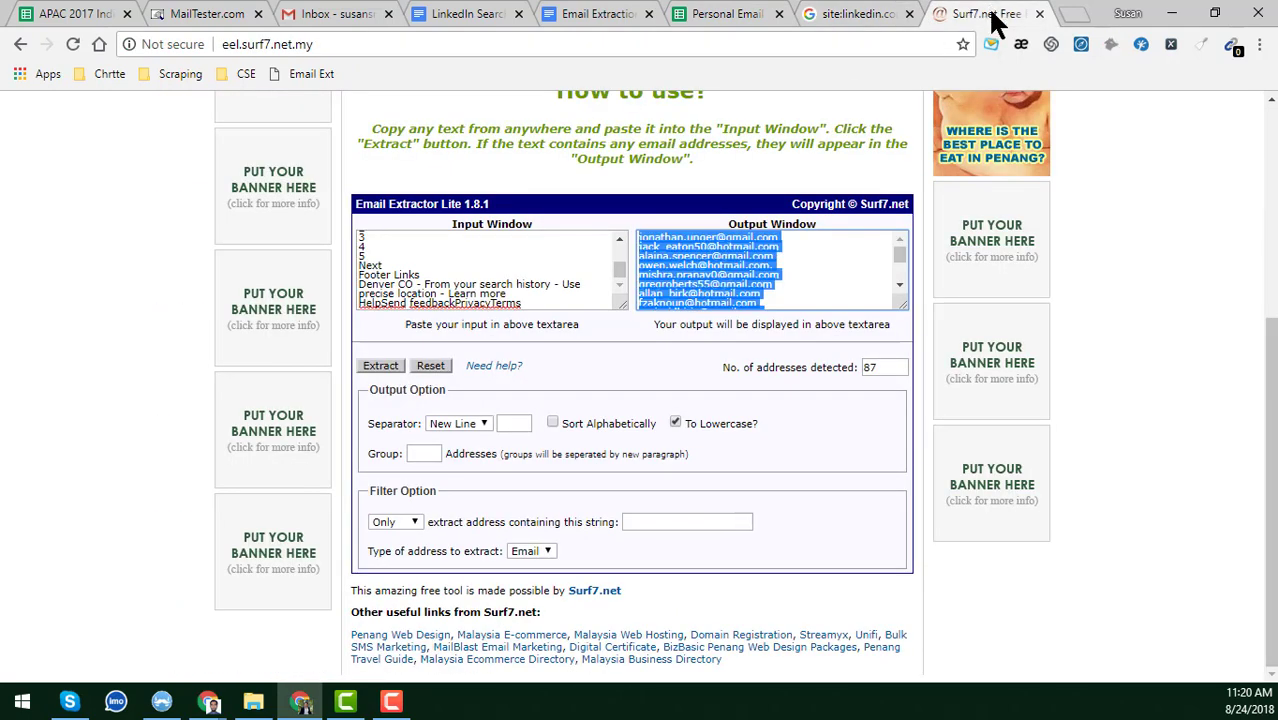
pyautogui.click(1040, 14)
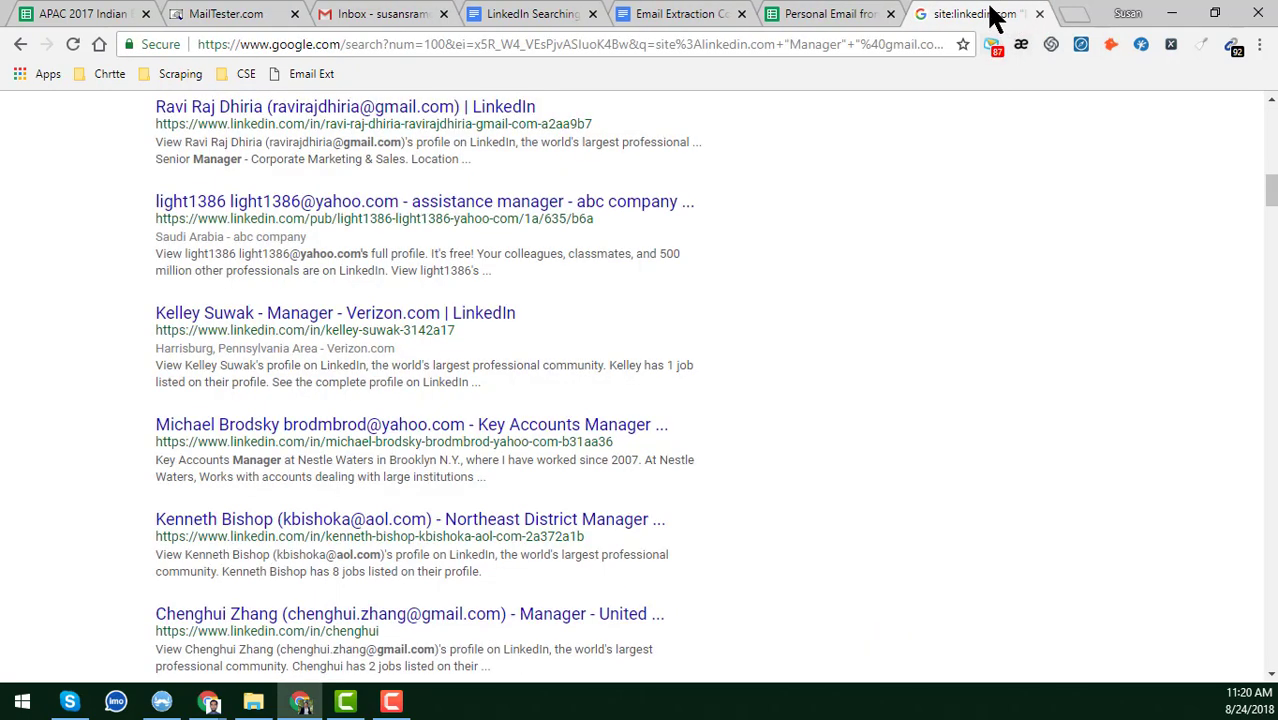
pyautogui.scroll(12, 576, 305)
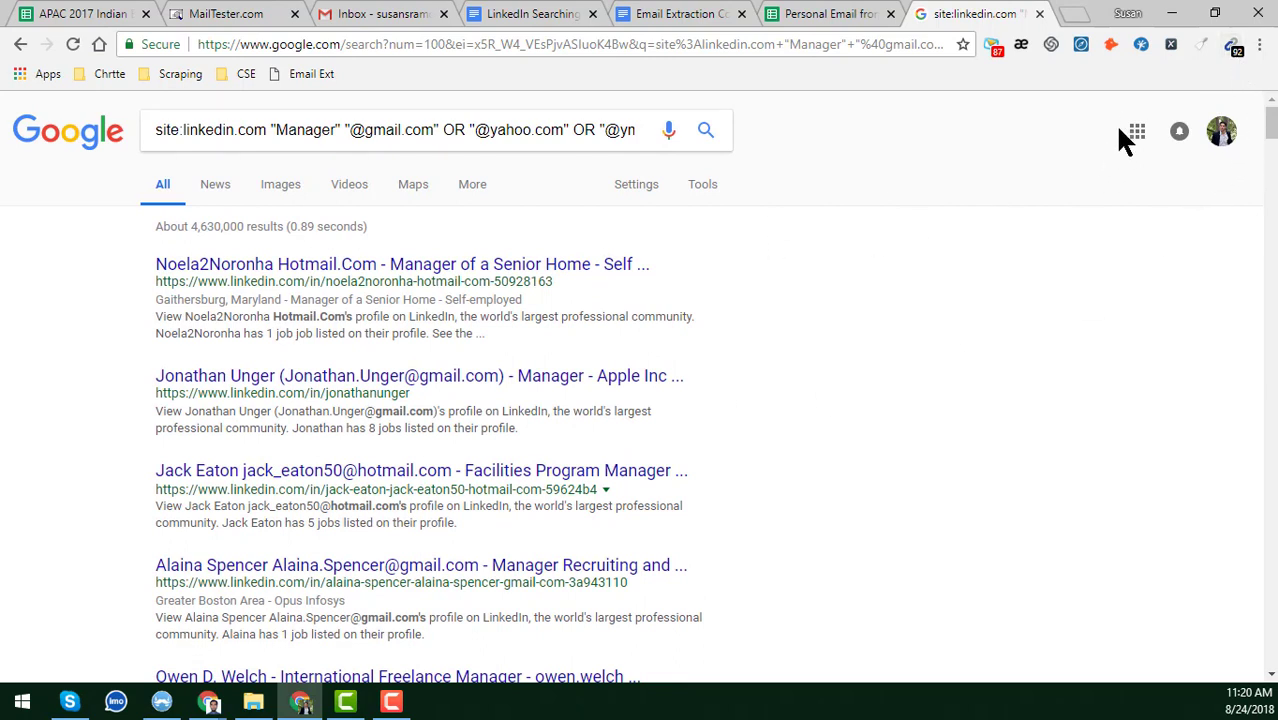
# Open the installed Email Extractor extension's Chrome Web Store page and copy the extension's name.
pyautogui.rightClick(1231, 50)
pyautogui.click(1197, 74)
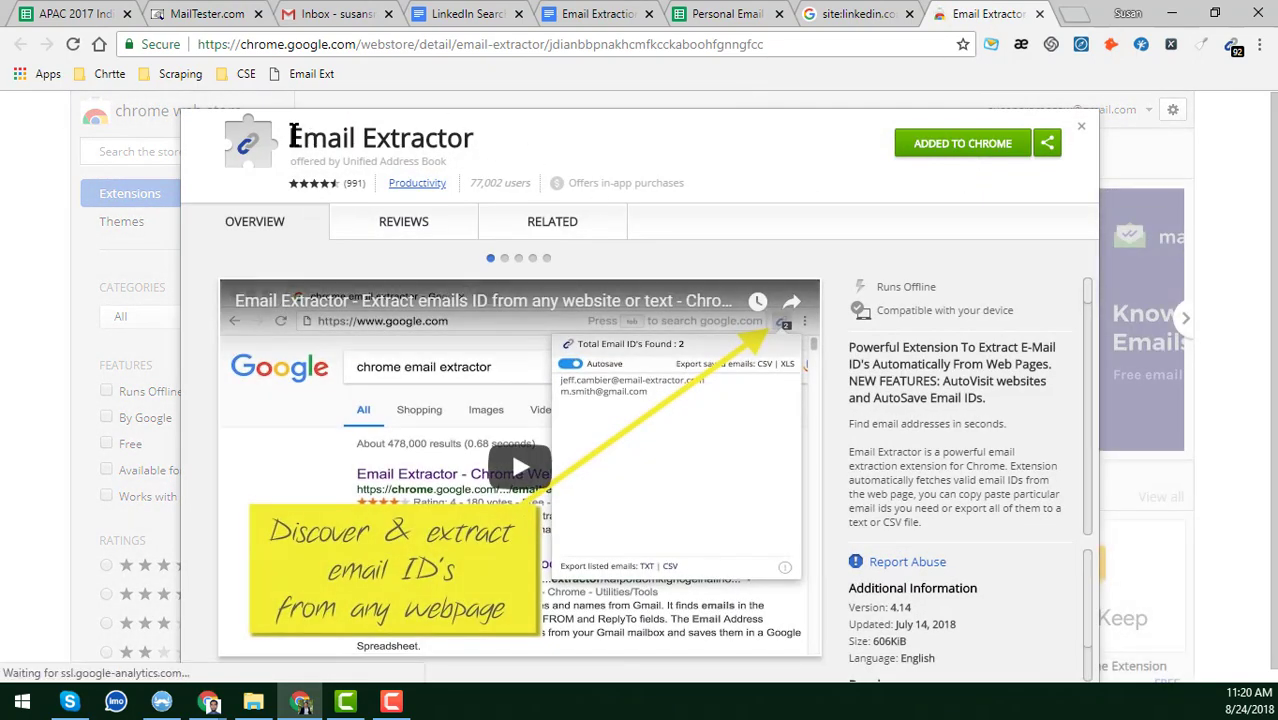
pyautogui.moveTo(290, 137); pyautogui.dragTo(485, 150)
pyautogui.hotkey('ctrl', 'c')
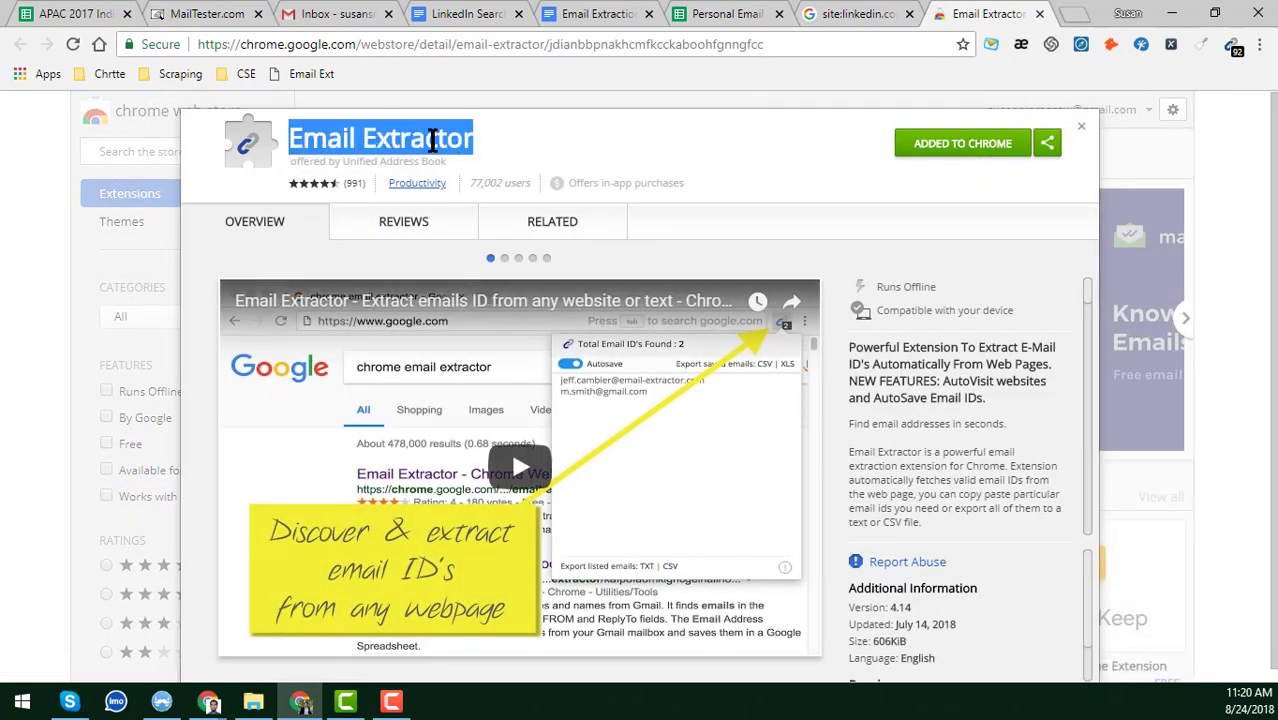
# Search Google for "Email Extractor" in a new tab using the copied name.
pyautogui.click(1073, 14)
pyautogui.hotkey('ctrl', 'v')
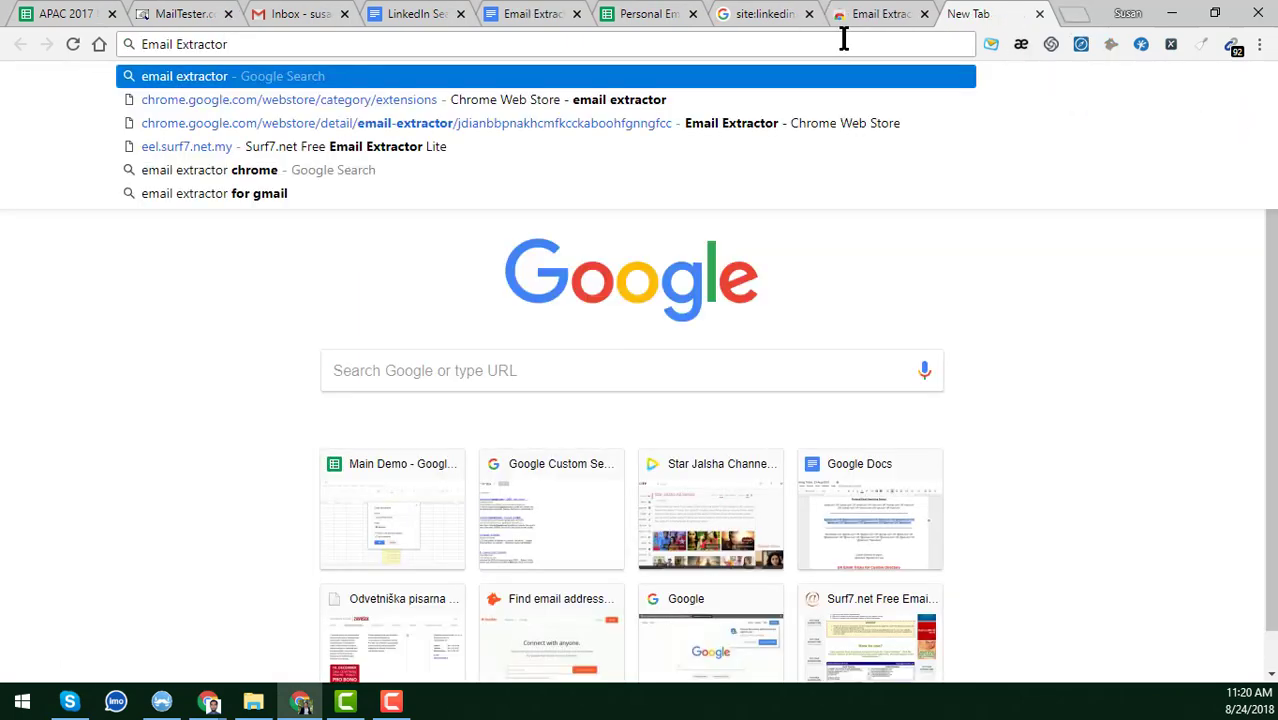
pyautogui.press('Return')
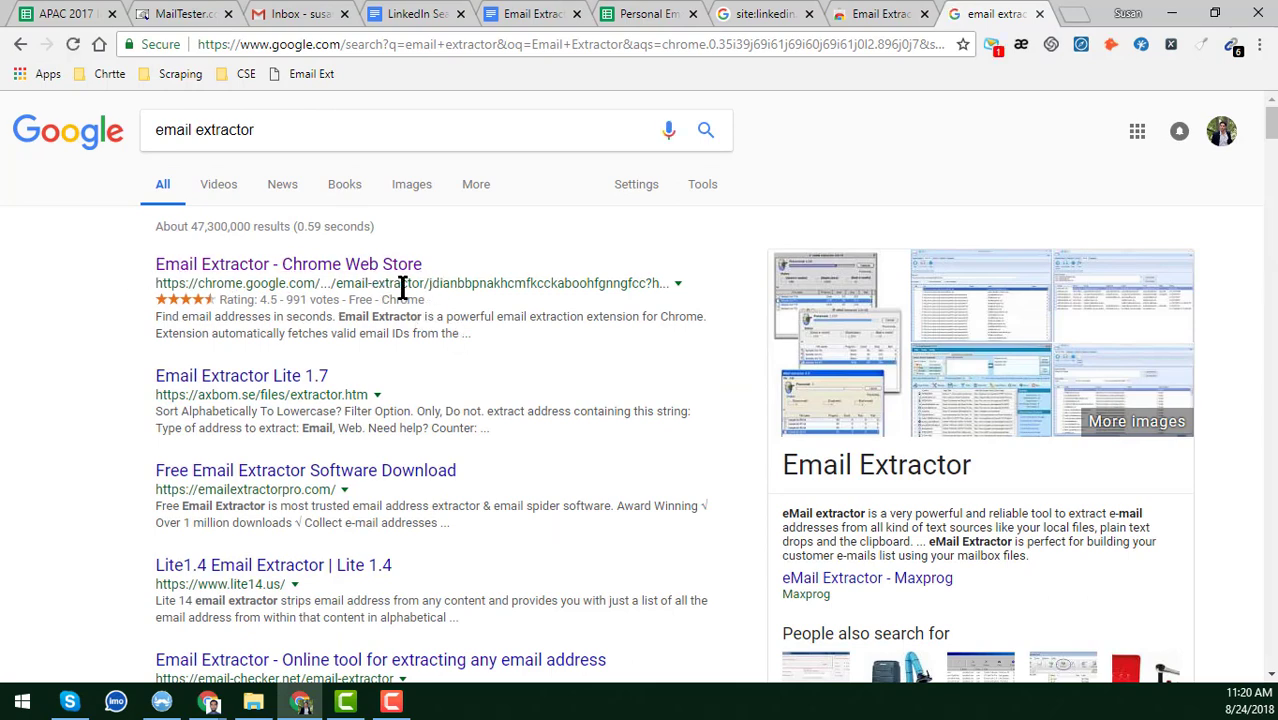
# Open the "Email Extractor - Chrome Web Store" result in a new tab, then close its listing to reach the store's extensions page.
pyautogui.rightClick(320, 268)
pyautogui.click(351, 282)
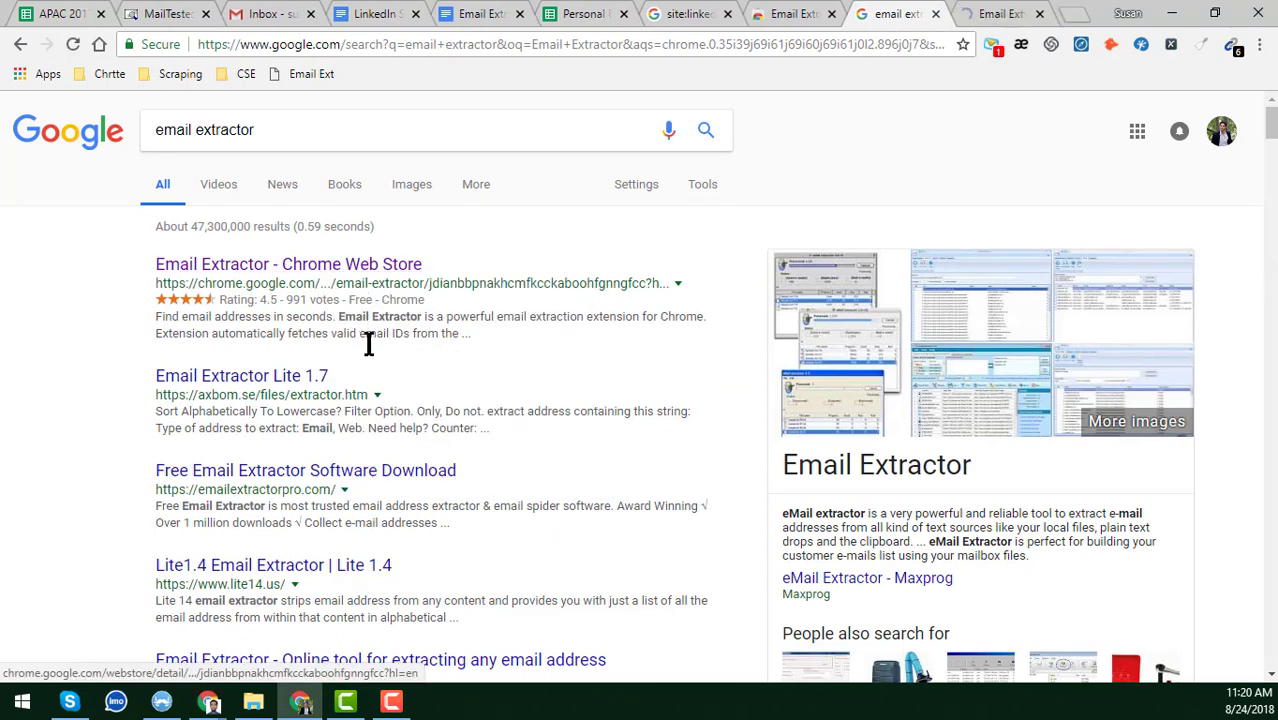
pyautogui.click(1004, 14)
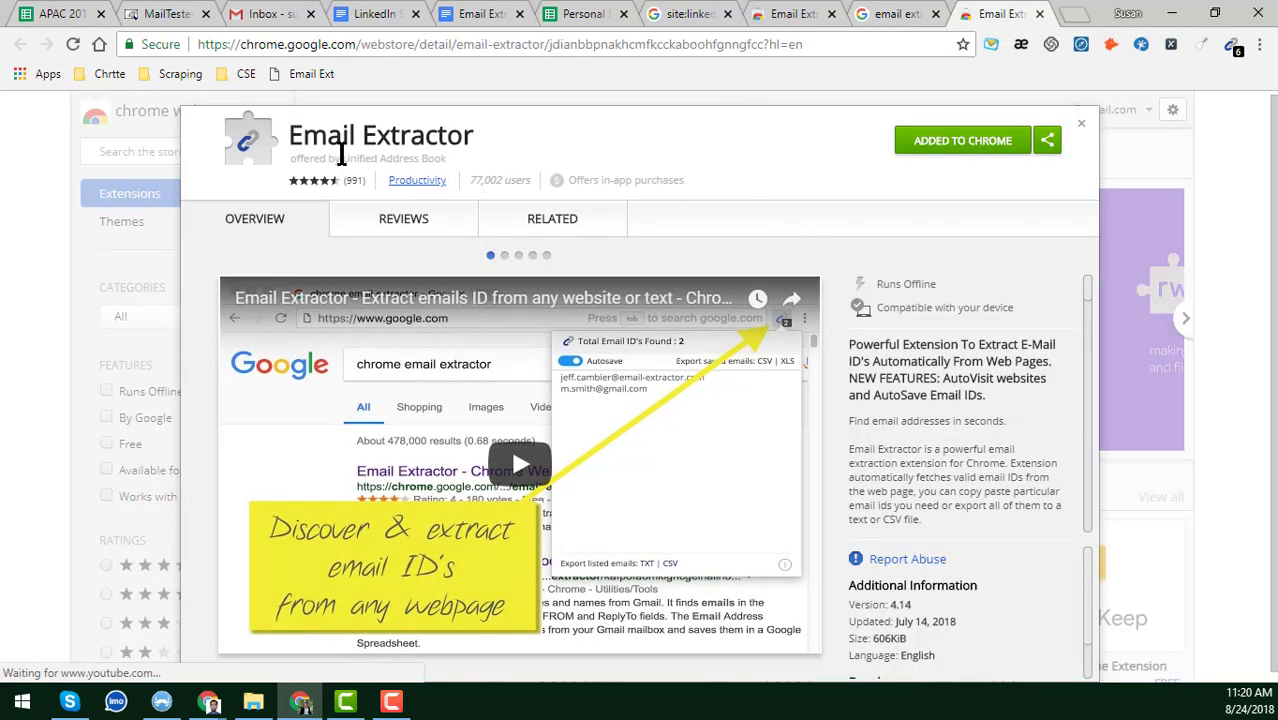
pyautogui.click(1080, 125)
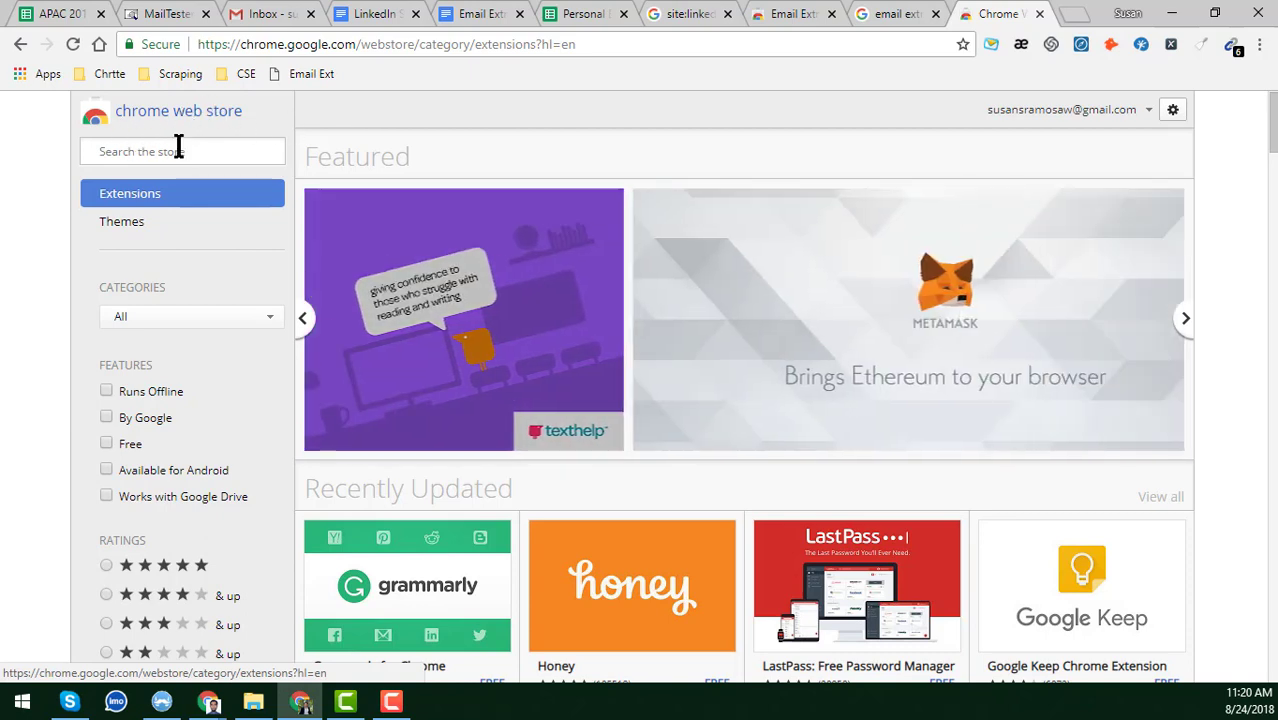
# Search the Chrome Web Store for "Email Extractor" using the copied name.
pyautogui.click(178, 150)
pyautogui.hotkey('ctrl', 'v')
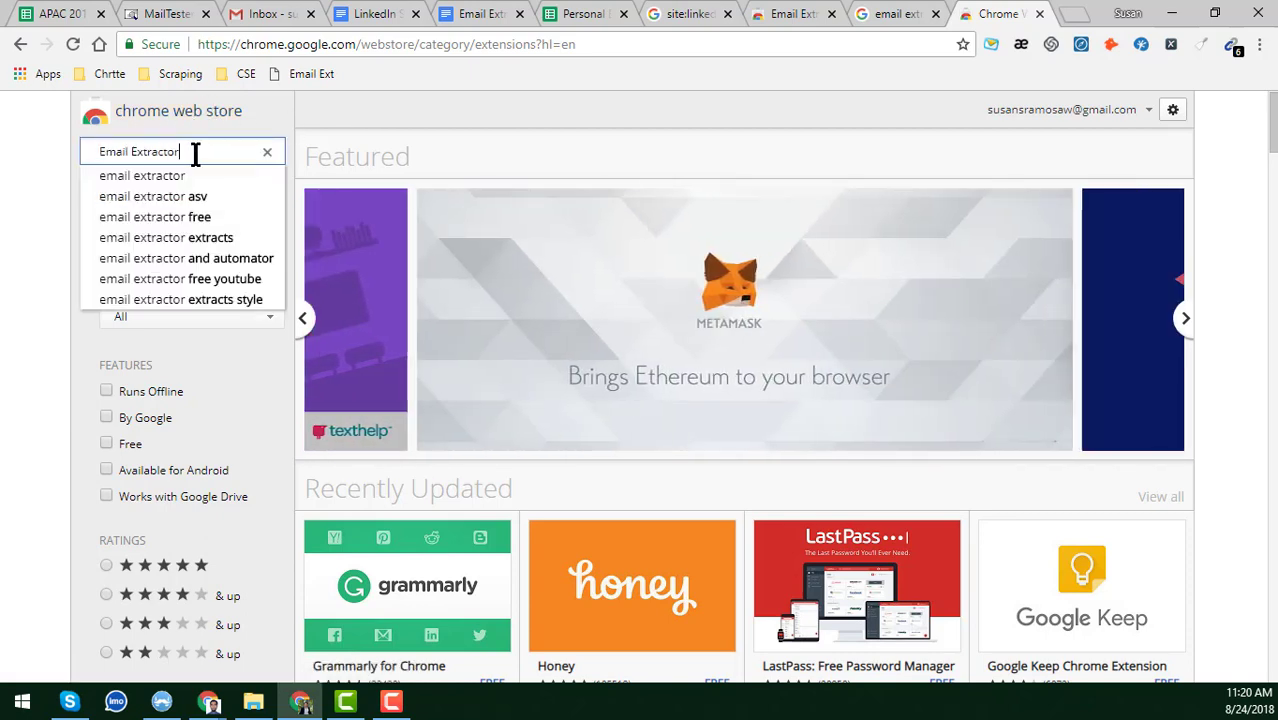
pyautogui.press('Return')
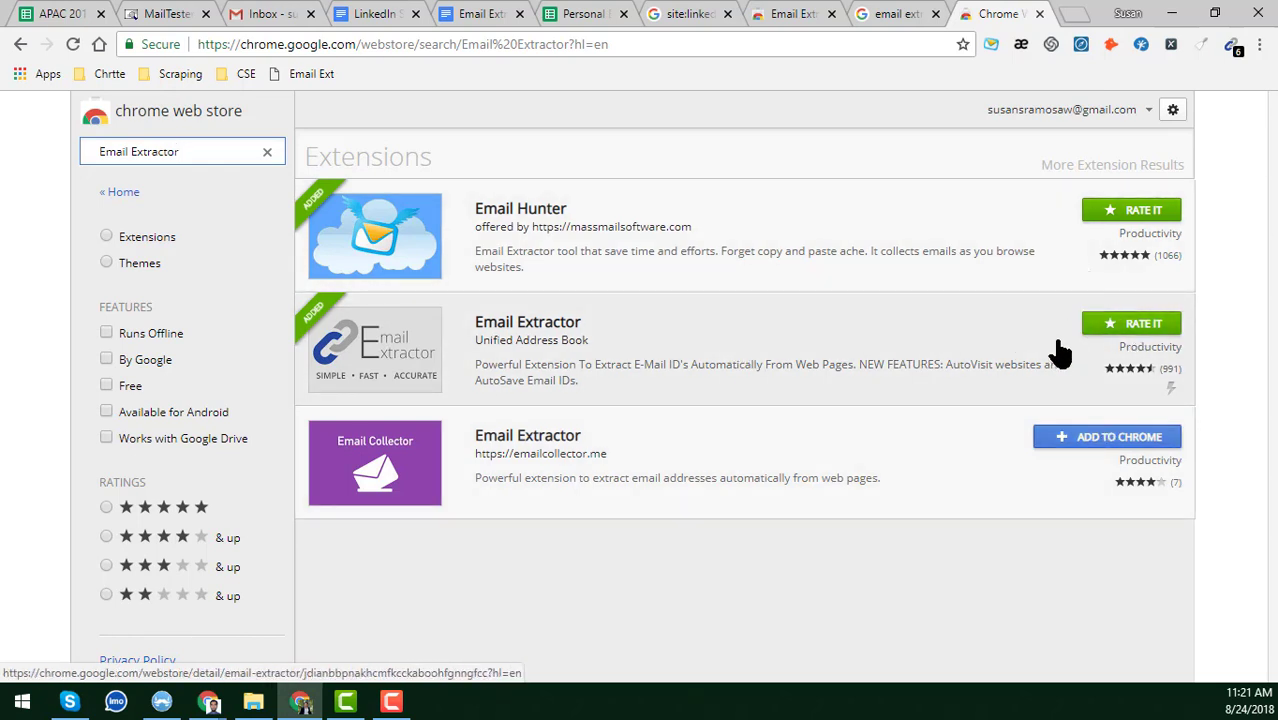
# Close the Chrome Web Store and "email extractor" search tabs to return to the Manager search results.
pyautogui.click(1039, 14)
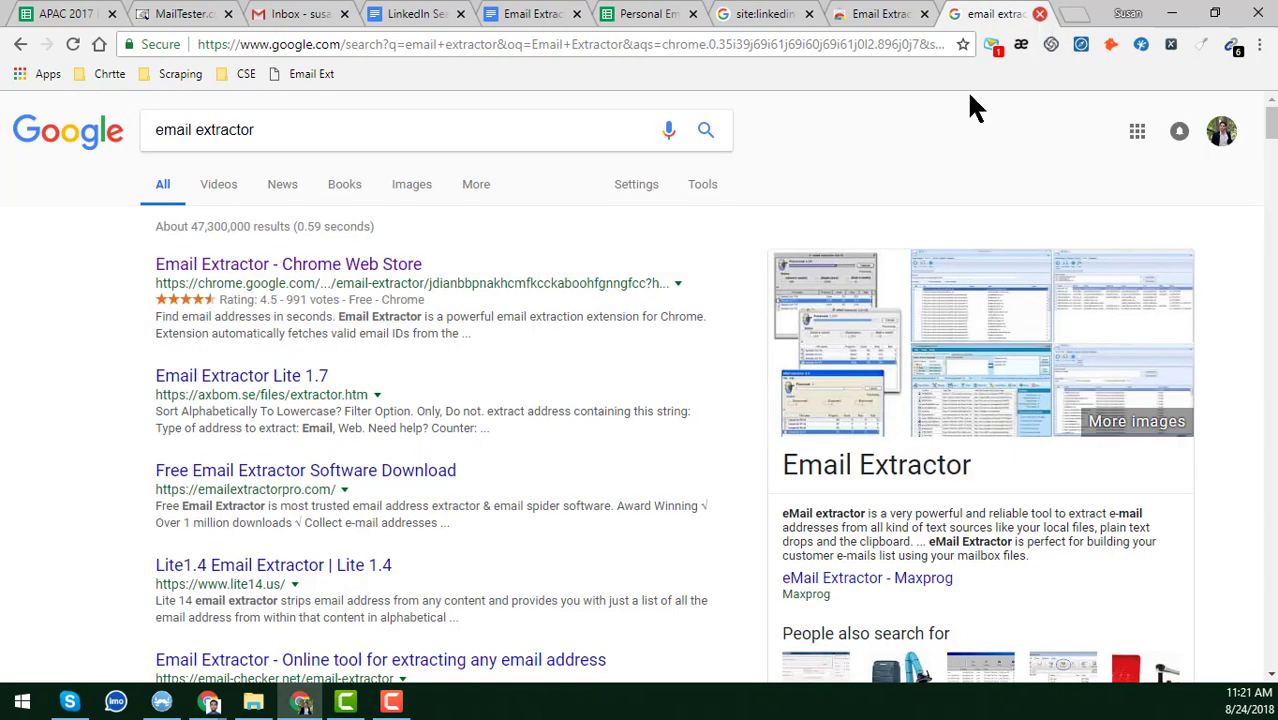
pyautogui.click(1039, 14)
pyautogui.click(1039, 14)
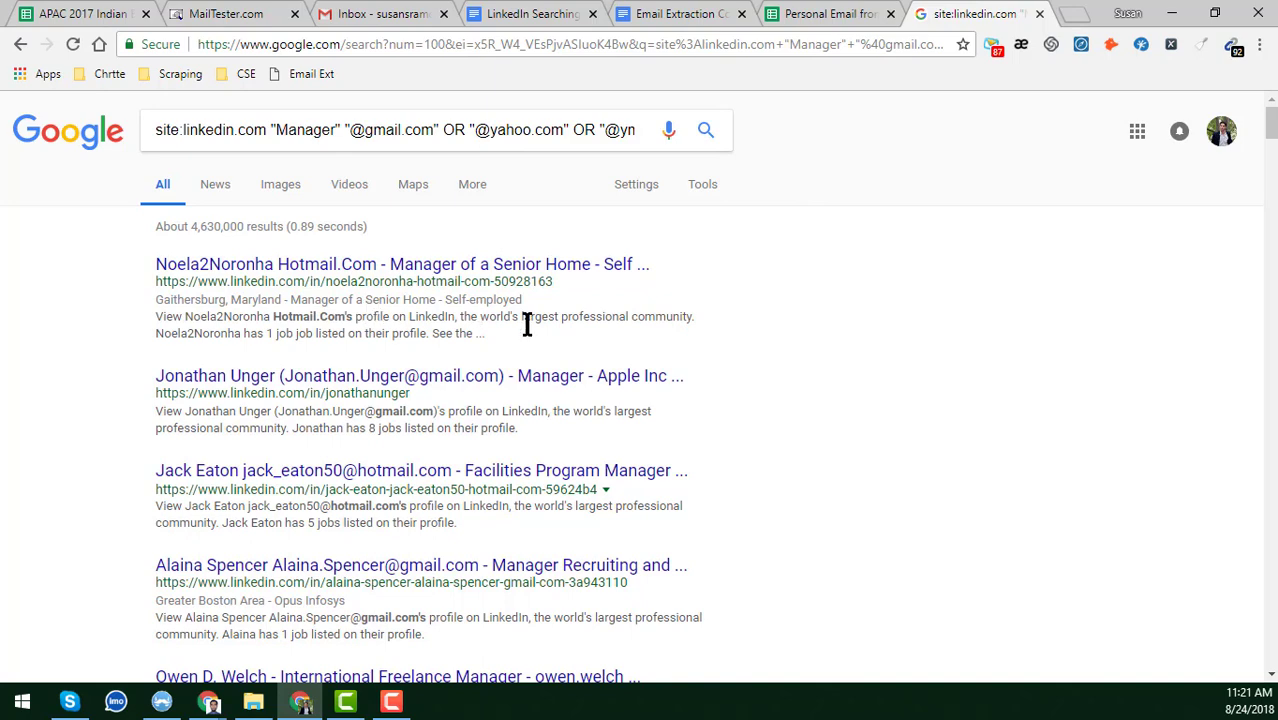
pyautogui.scroll(-2, 563, 363)
pyautogui.scroll(2, 560, 360)
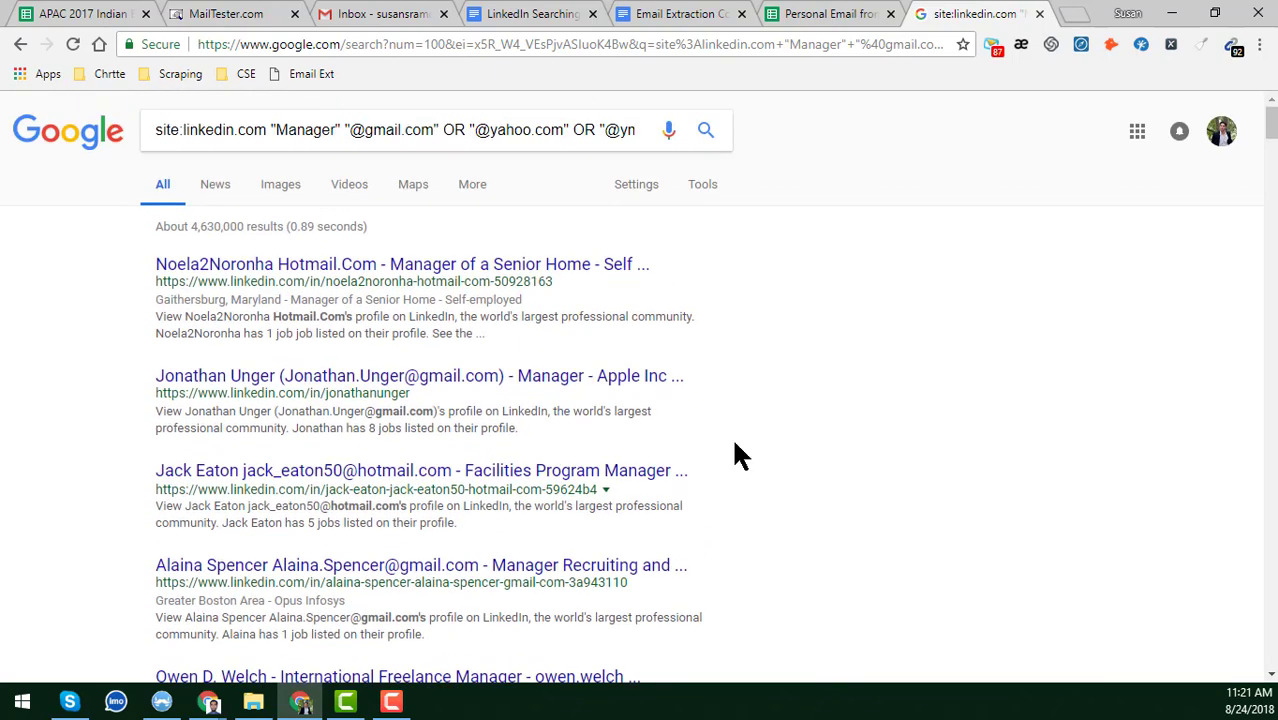
# Review the addresses the Email Extractor extension found on the Manager results page and copy all of them.
pyautogui.click(1234, 47)
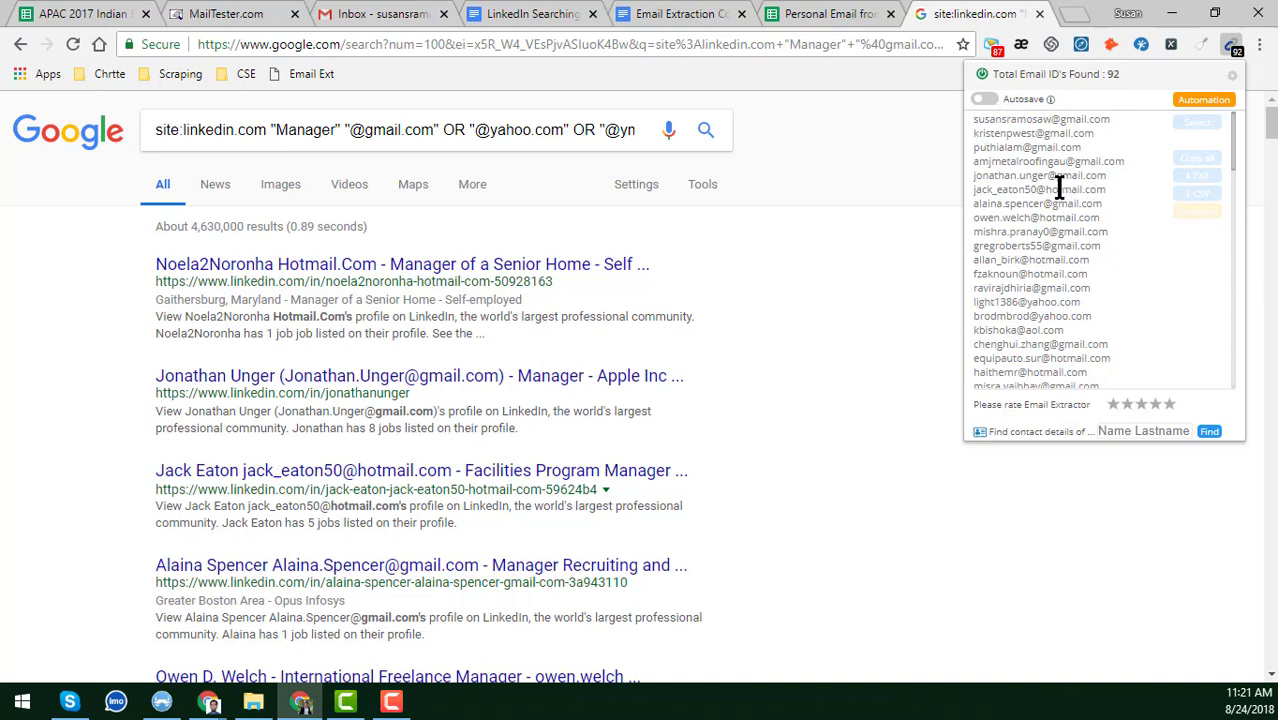
pyautogui.scroll(-10, 1059, 188)
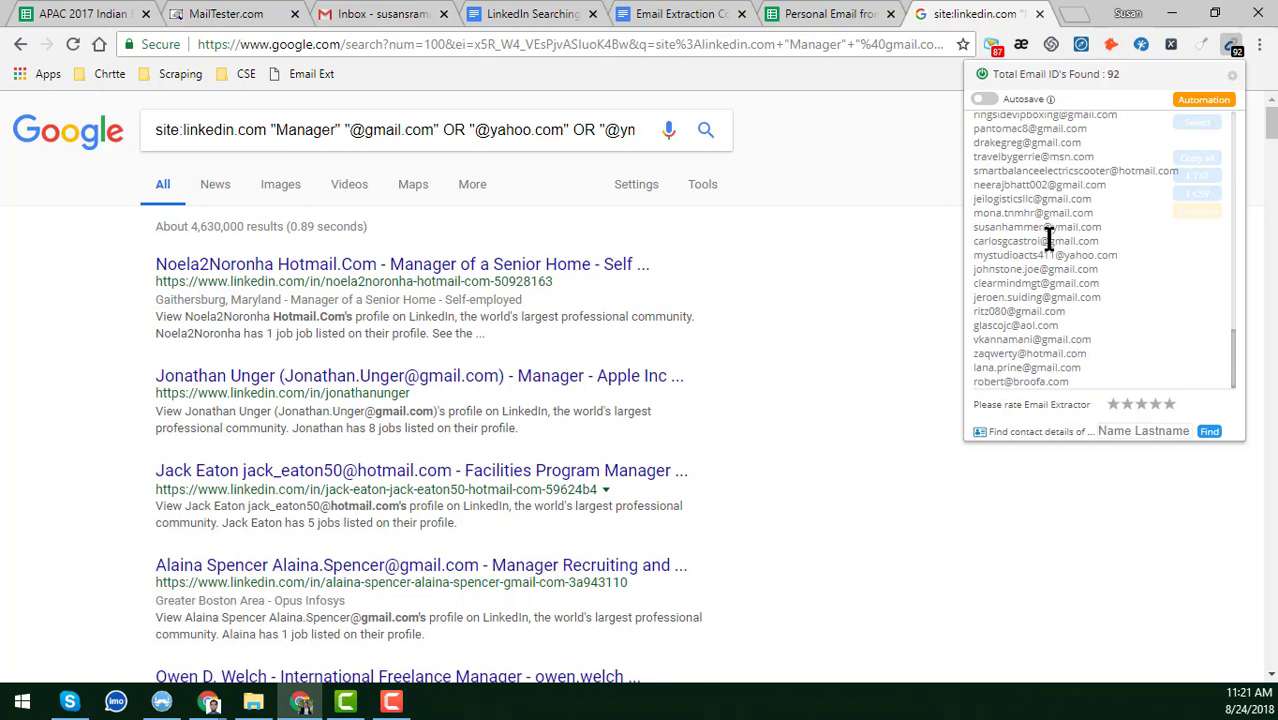
pyautogui.scroll(5, 1050, 240)
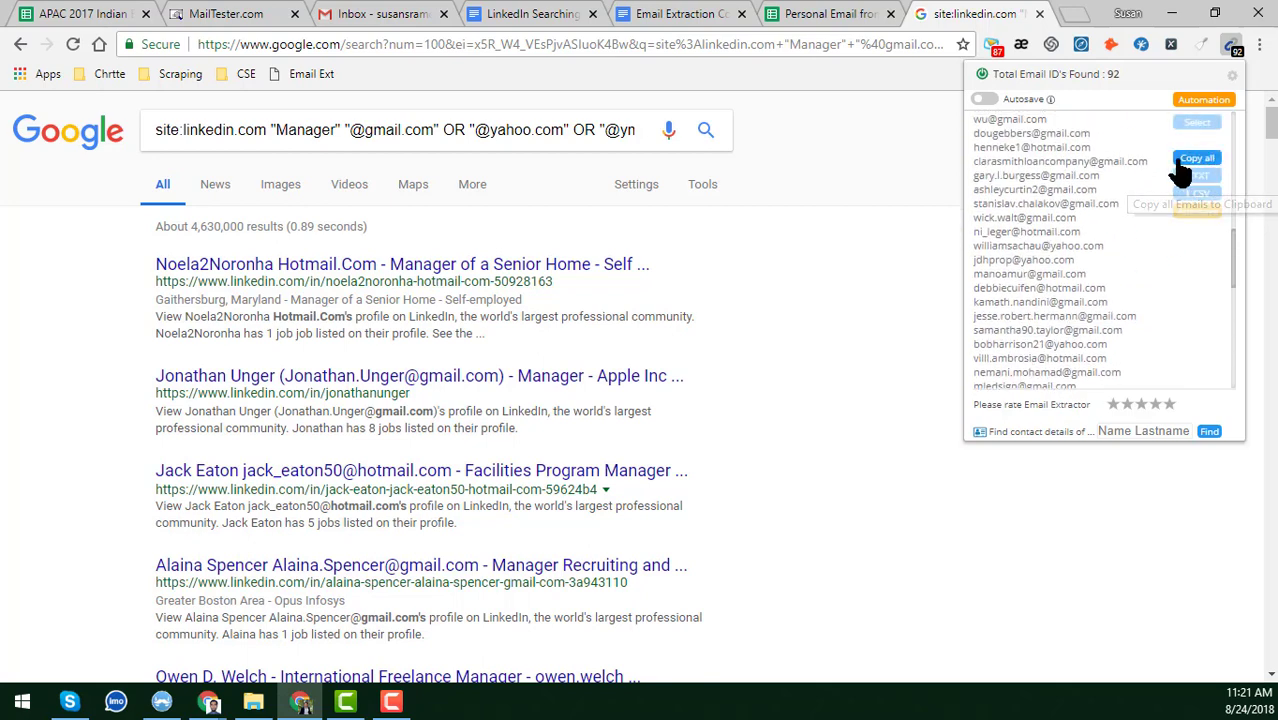
pyautogui.click(1181, 168)
pyautogui.scroll(5, 1098, 191)
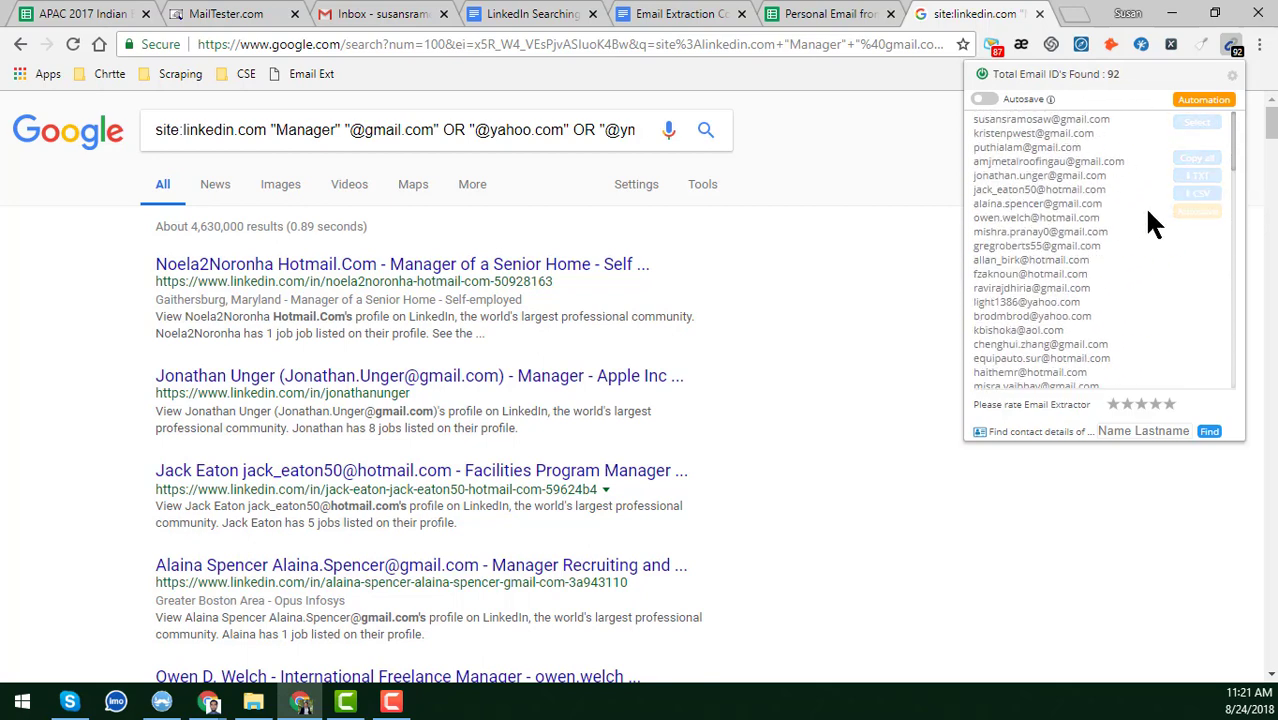
pyautogui.click(1201, 166)
# Paste the copied emails into the "Personal Email from Linkedin" spreadsheet starting at cell E4.
pyautogui.click(875, 10)
pyautogui.click(790, 304)
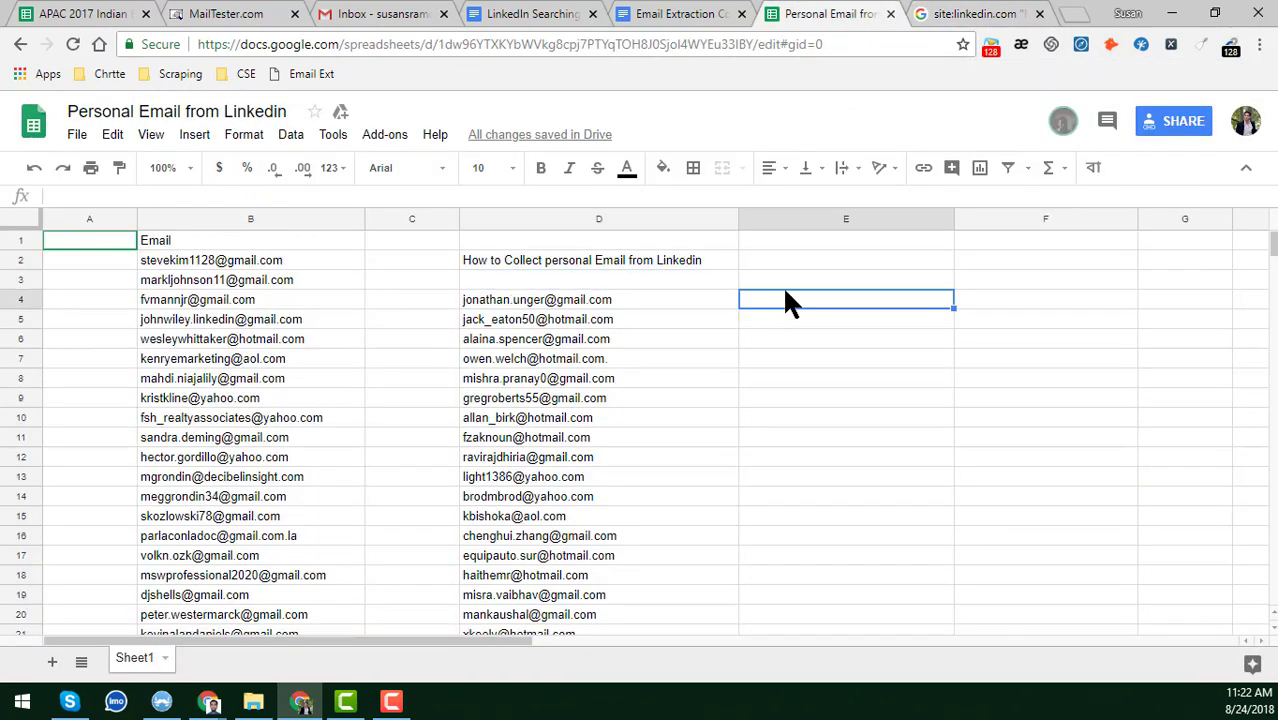
pyautogui.hotkey('ctrl', 'v')
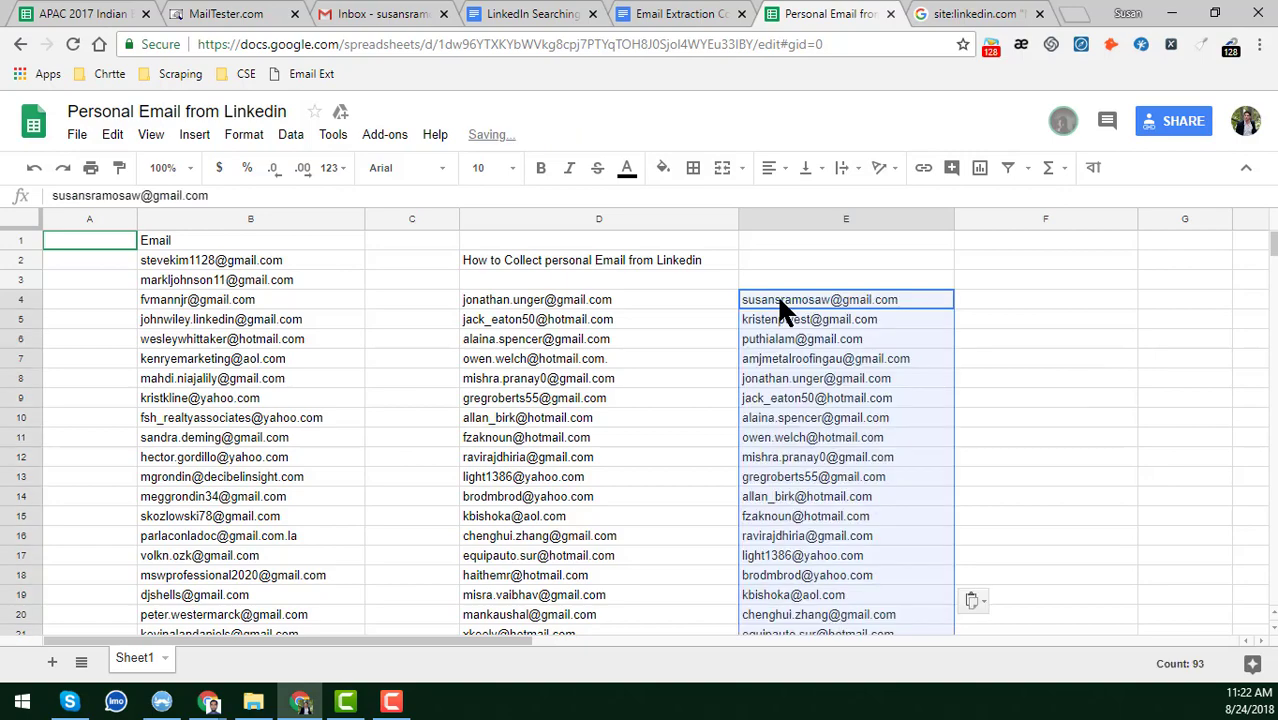
# Delete the "Upgrade the extension to autosave" notice from cell E98 below the pasted emails.
pyautogui.click(833, 297)
pyautogui.scroll(-8, 845, 320)
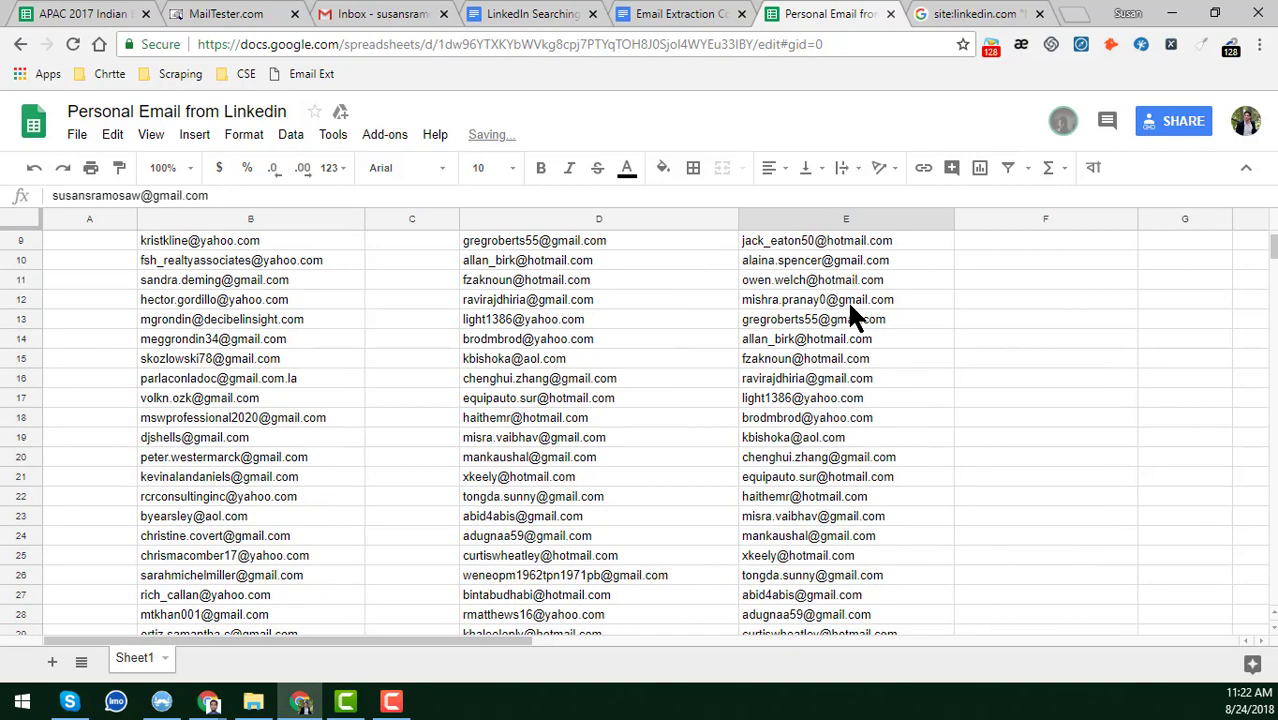
pyautogui.scroll(-14, 860, 345)
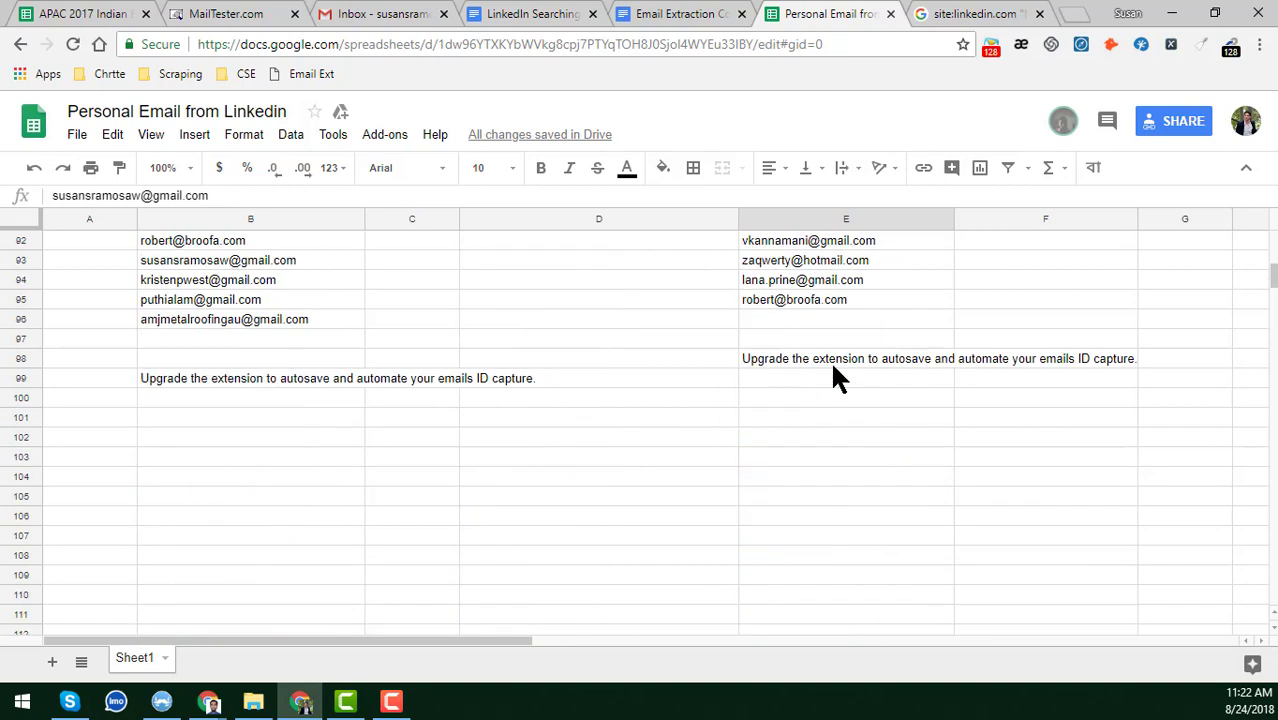
pyautogui.click(822, 362)
pyautogui.press('Delete')
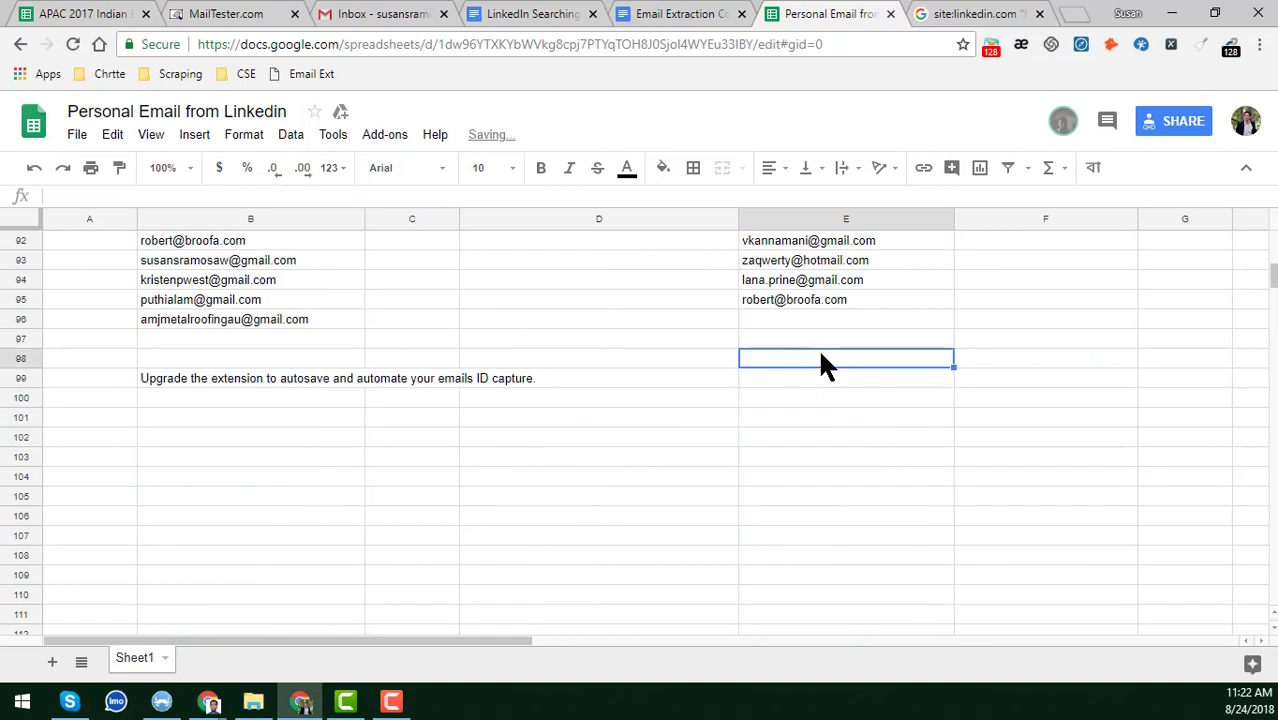
pyautogui.click(838, 432)
# Review the pasted emails in column E from end to start, and return to the Manager search results.
pyautogui.click(838, 303)
pyautogui.scroll(3, 840, 310)
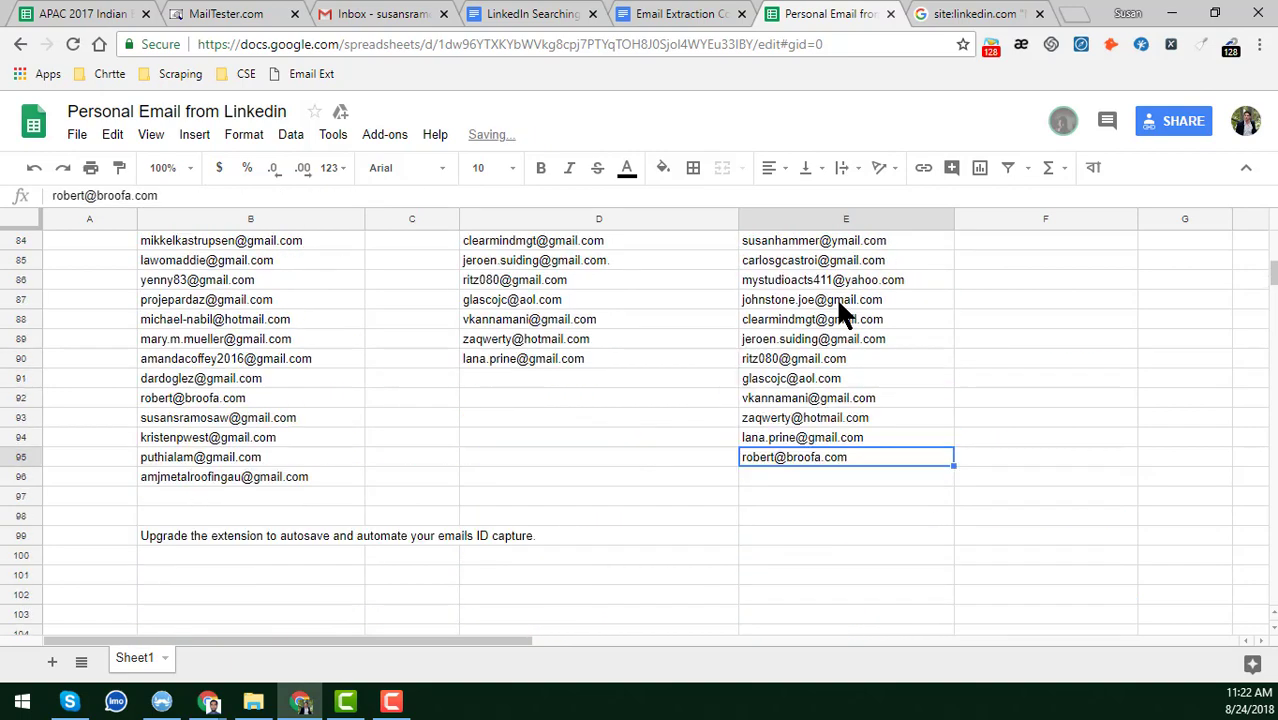
pyautogui.click(819, 366)
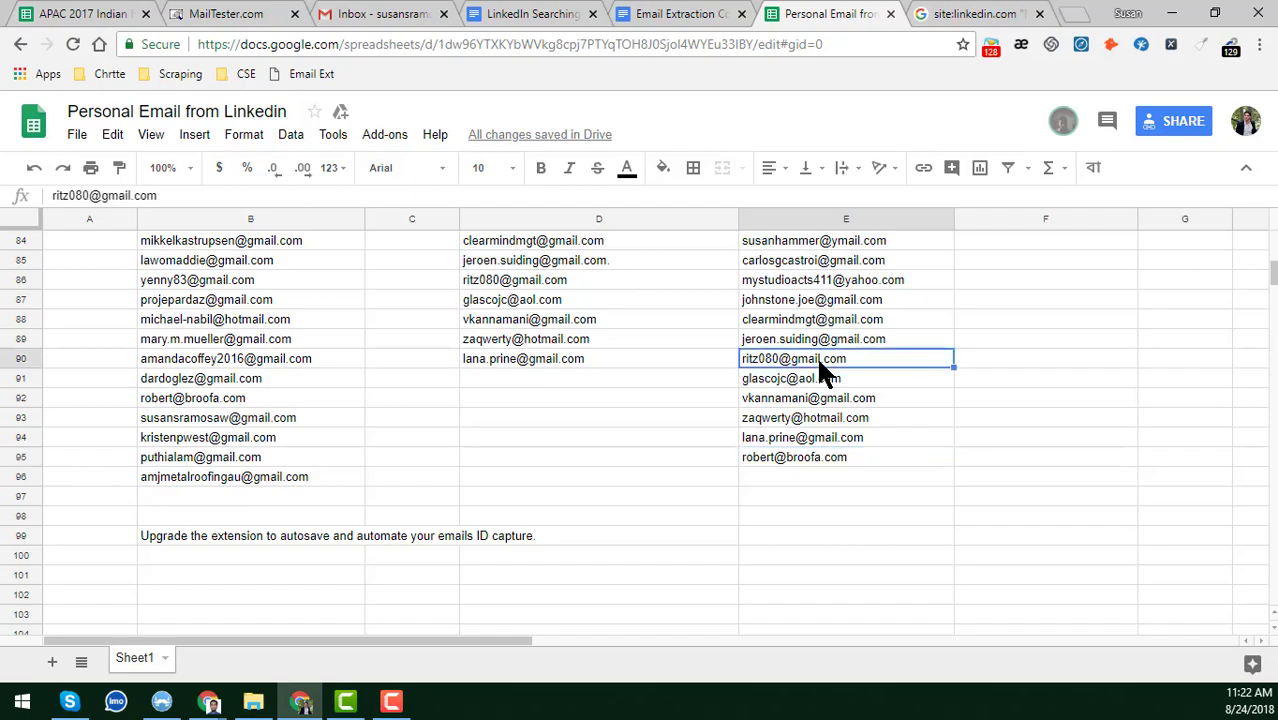
pyautogui.scroll(20, 816, 355)
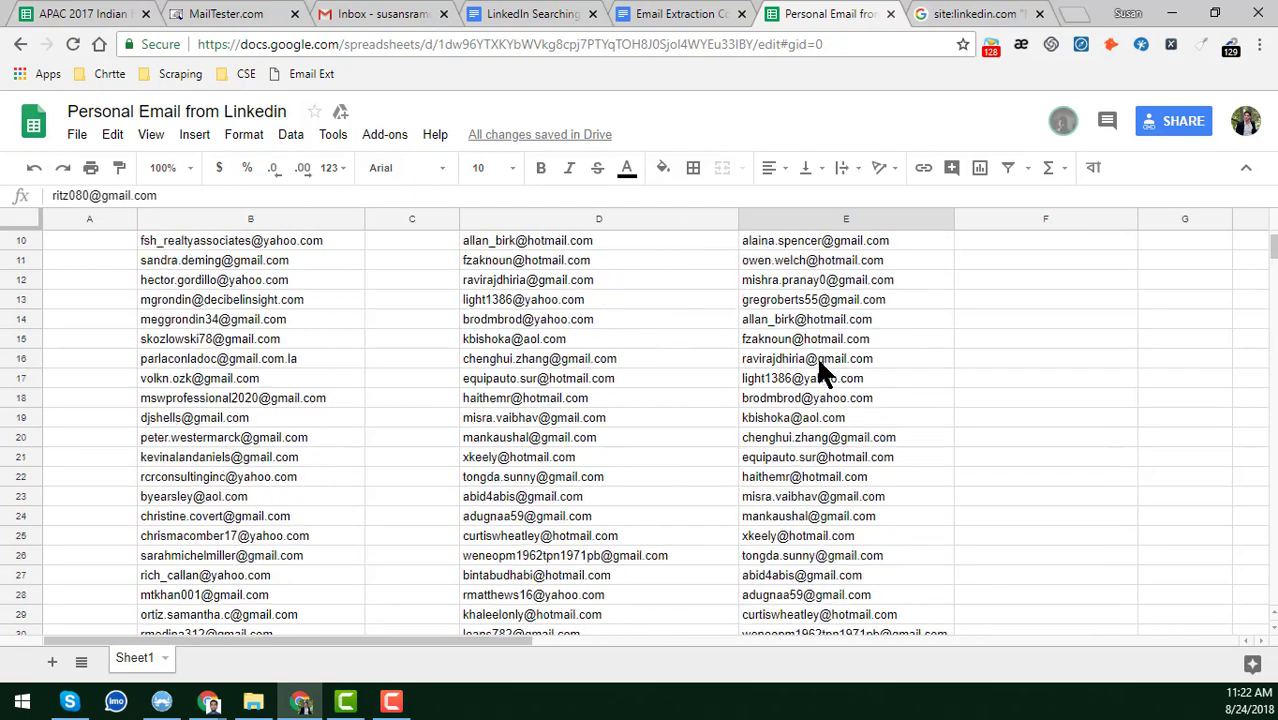
pyautogui.scroll(3, 820, 372)
pyautogui.click(838, 302)
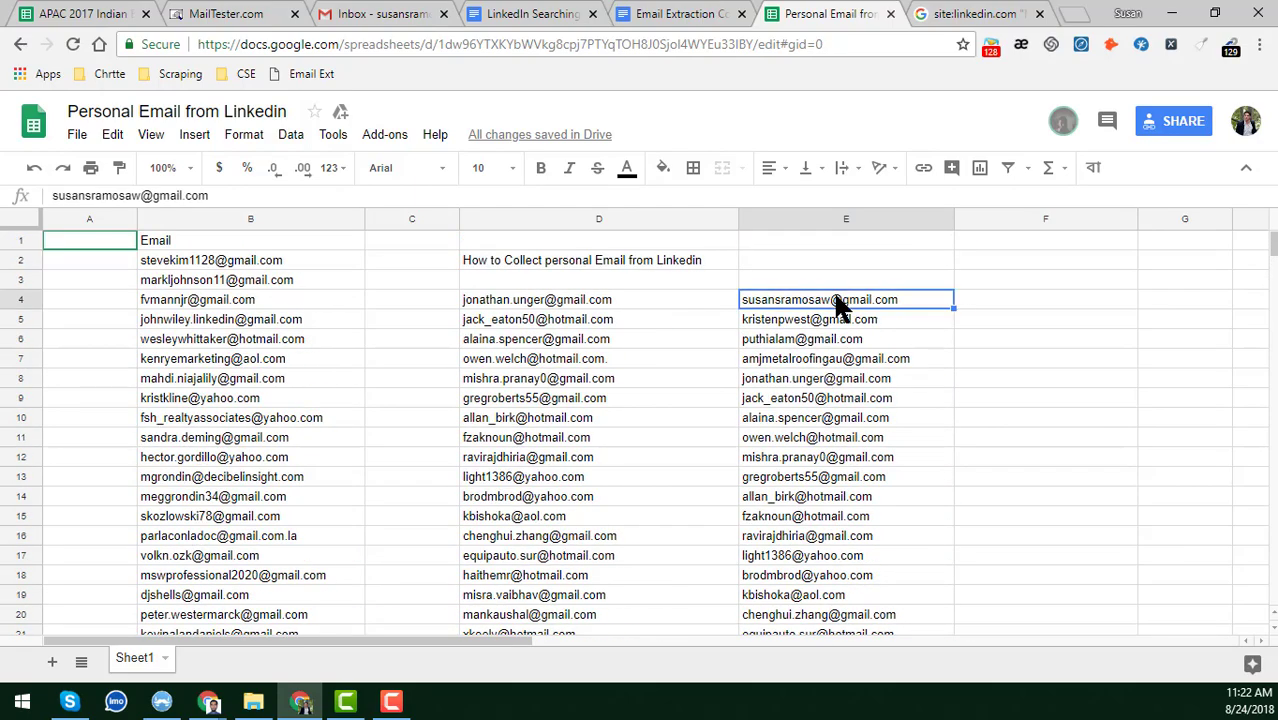
pyautogui.scroll(-5, 925, 327)
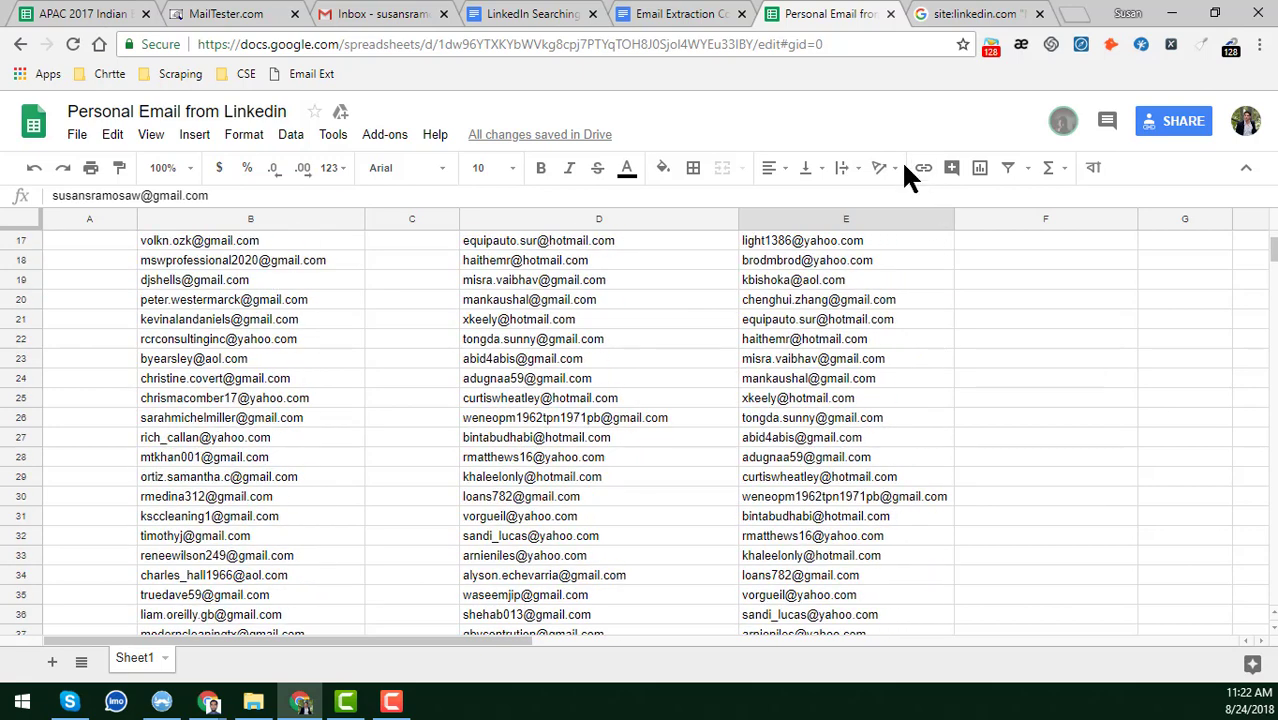
pyautogui.click(940, 14)
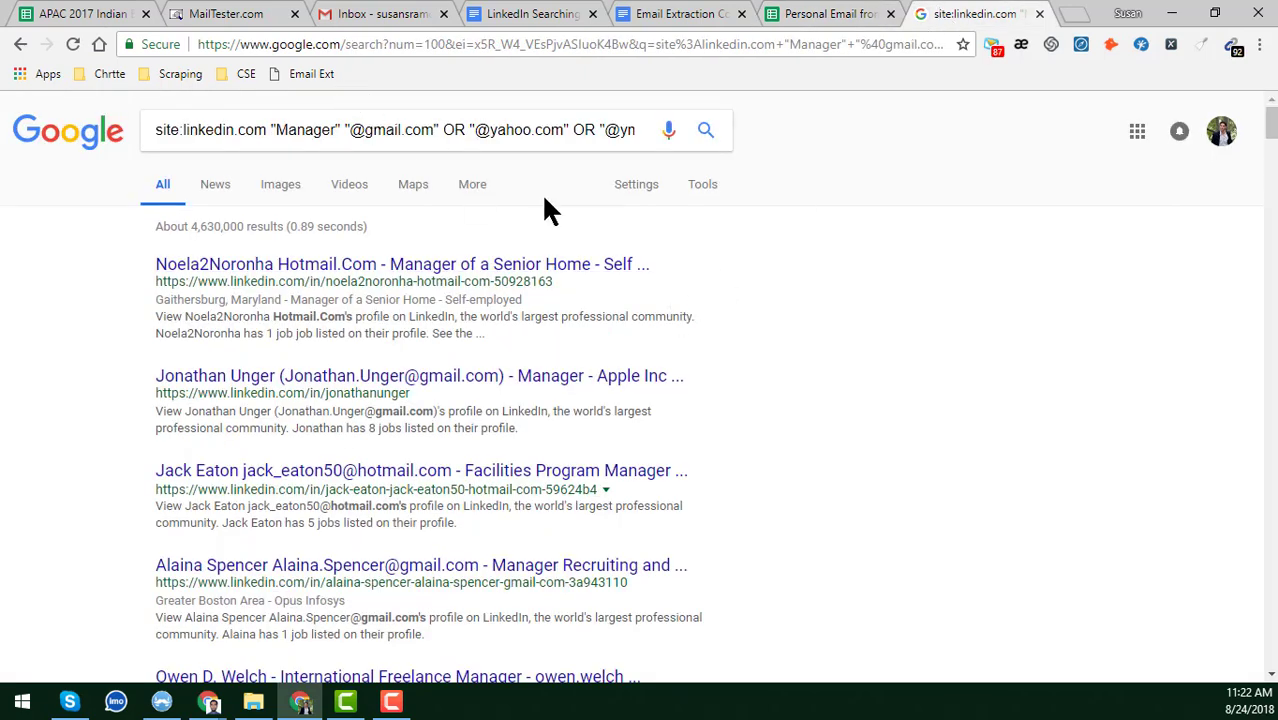
# Copy the entire JavaScript code below the title in the "Email Extraction Code From Website" document.
pyautogui.click(724, 12)
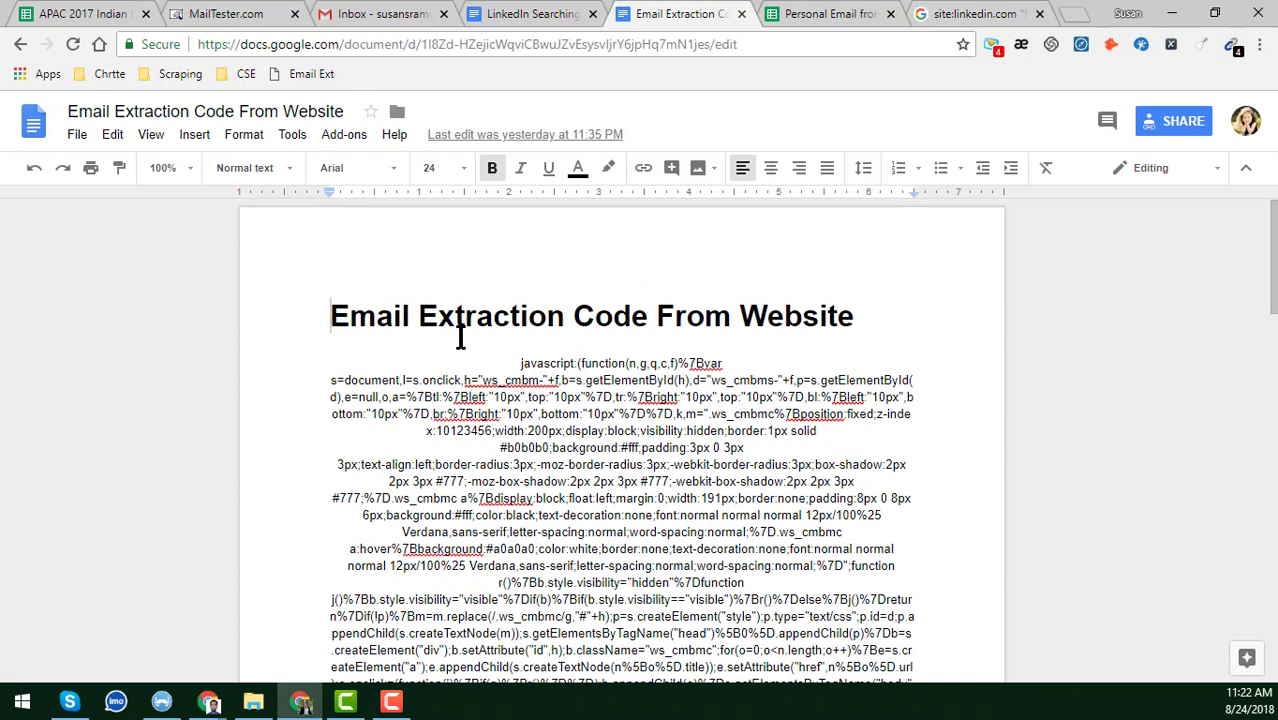
pyautogui.scroll(-3, 451, 348)
pyautogui.scroll(3, 534, 420)
pyautogui.click(521, 366)
pyautogui.scroll(-20, 566, 396)
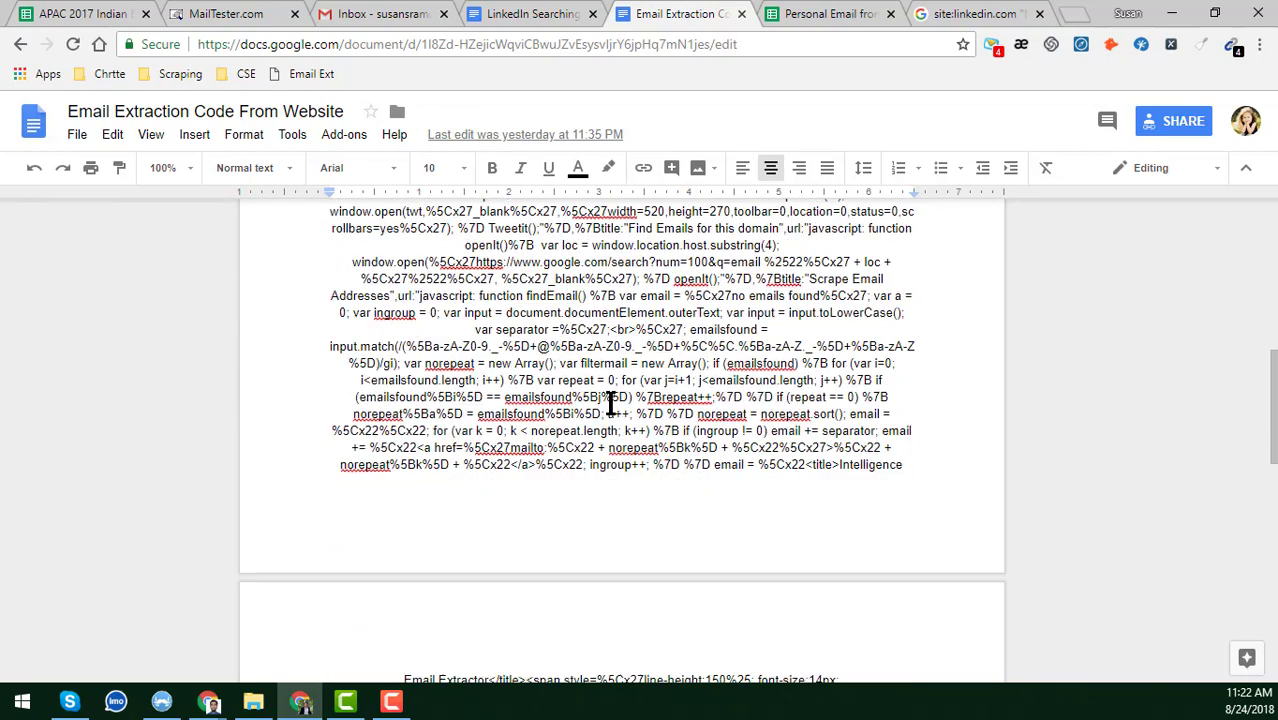
pyautogui.scroll(5, 790, 400)
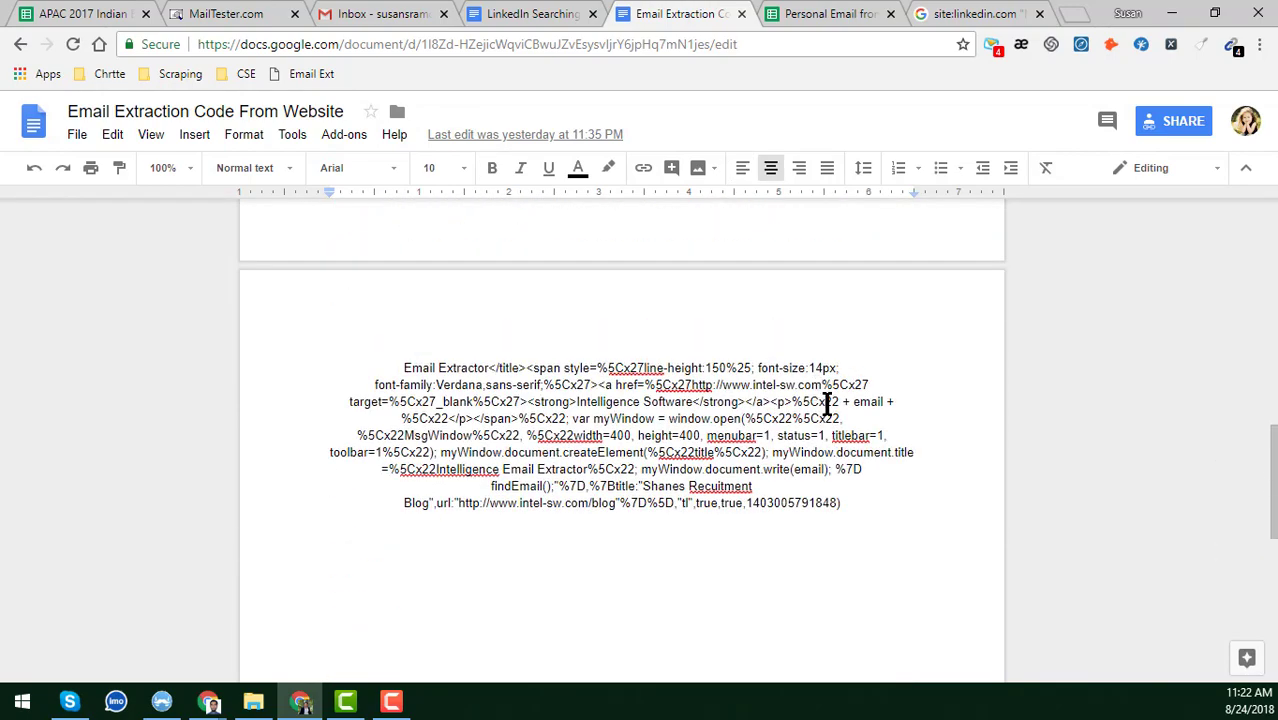
pyautogui.keyDown('shift'); pyautogui.click(840, 502); pyautogui.keyUp('shift')
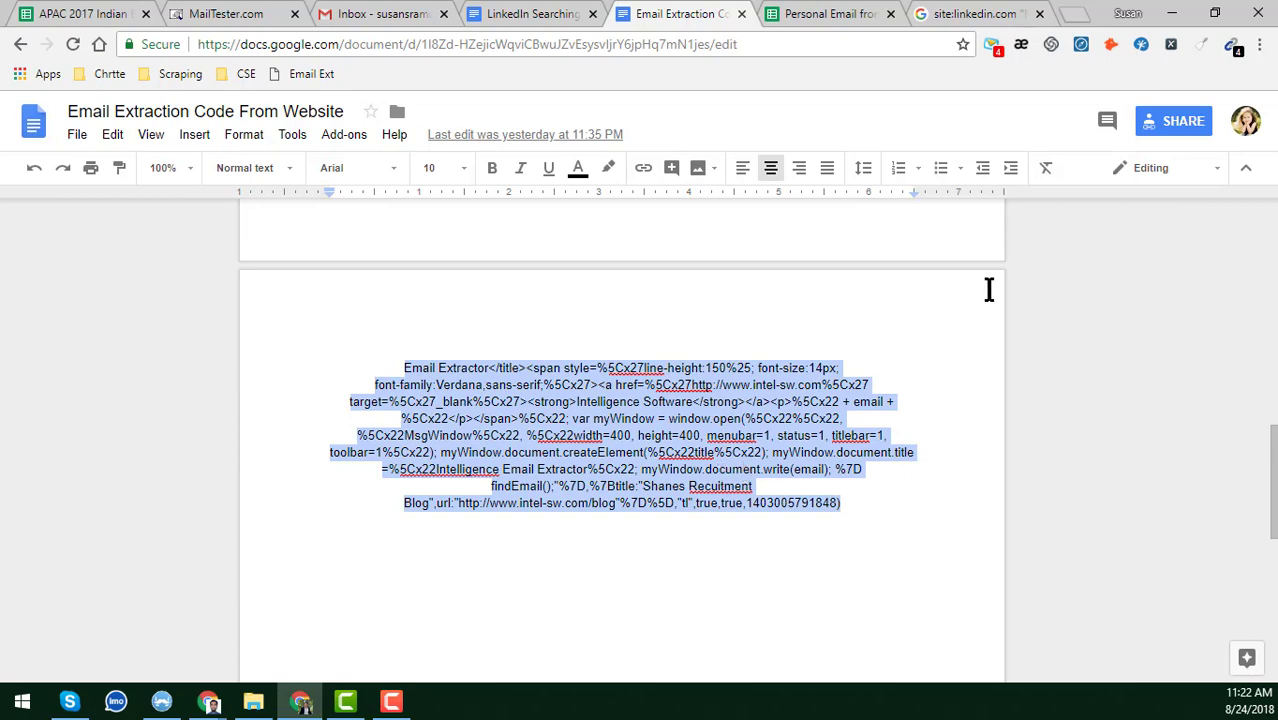
pyautogui.scroll(8, 875, 341)
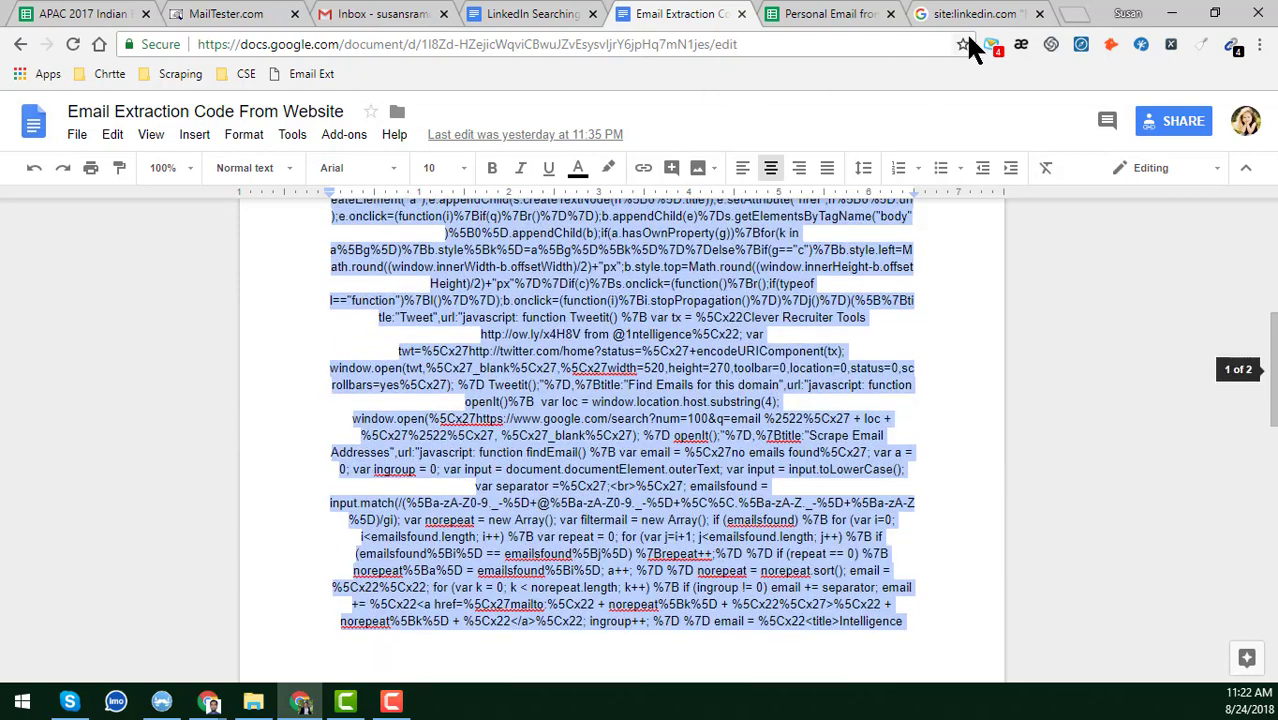
pyautogui.scroll(5, 540, 215)
# Paste the copied code onto the bookmarks bar as a new bookmark from the Manager search results page.
pyautogui.click(975, 14)
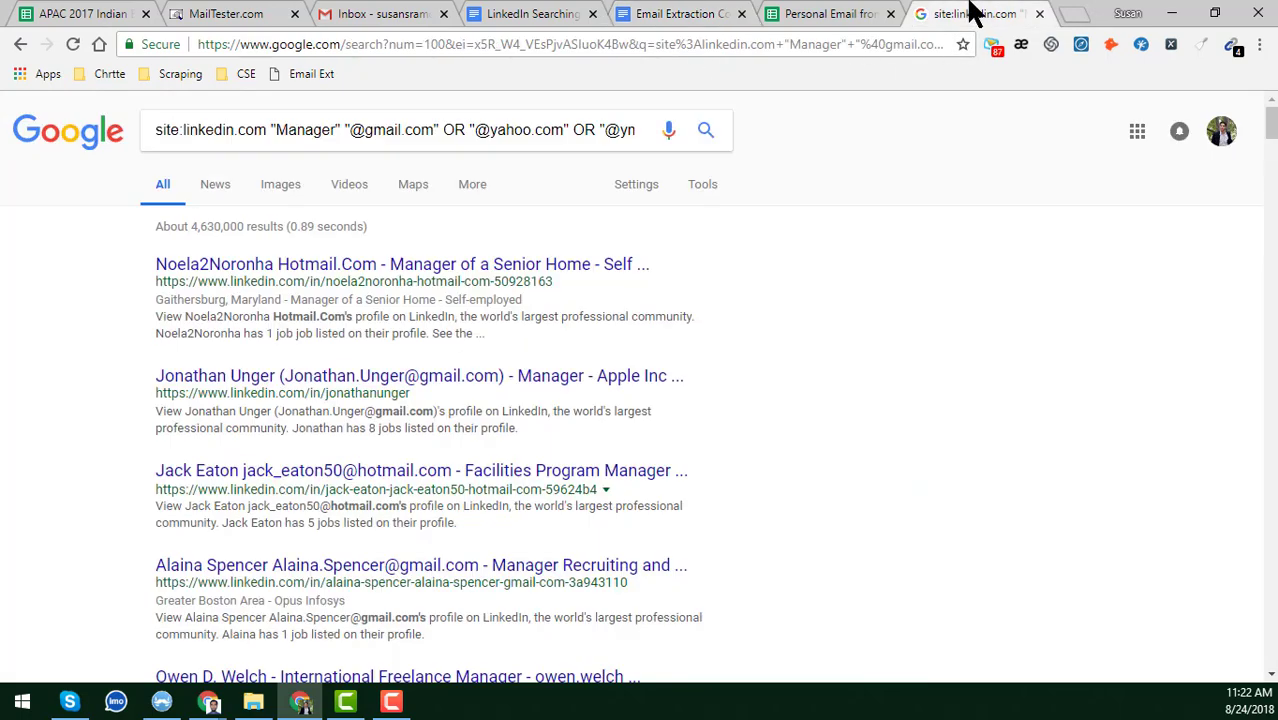
pyautogui.rightClick(356, 72)
pyautogui.press('Escape')
pyautogui.rightClick(362, 75)
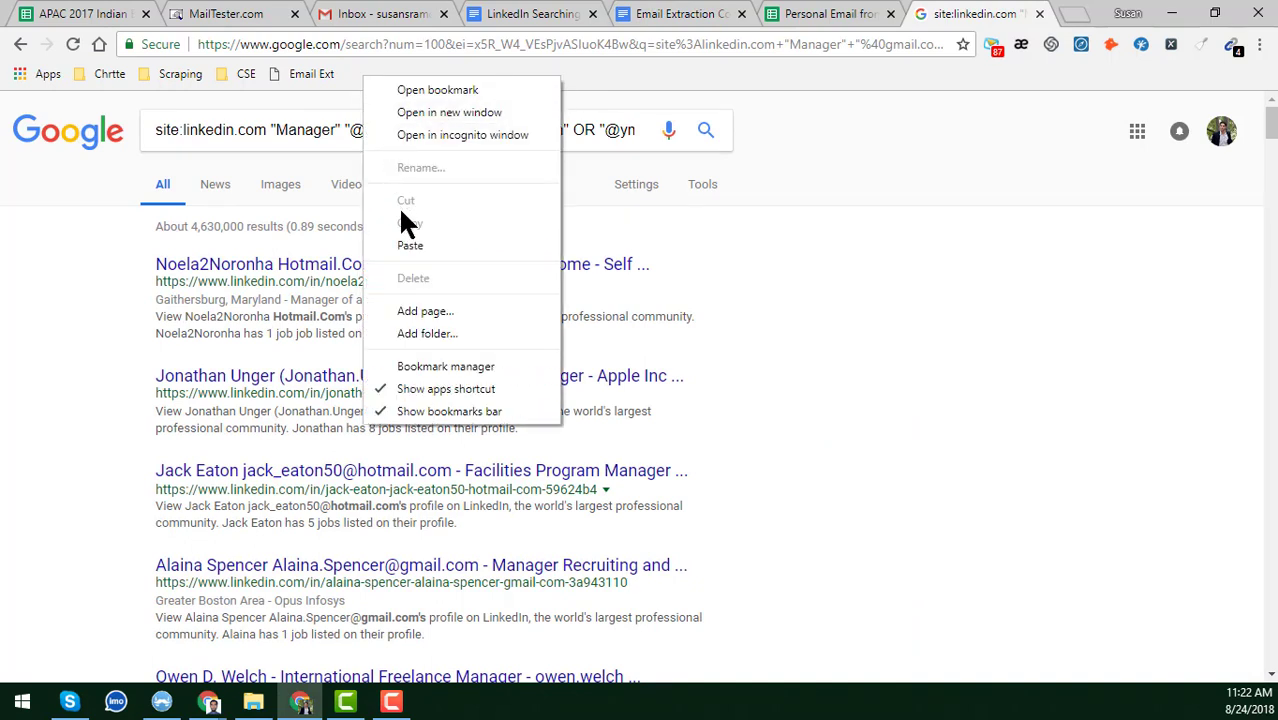
pyautogui.click(407, 246)
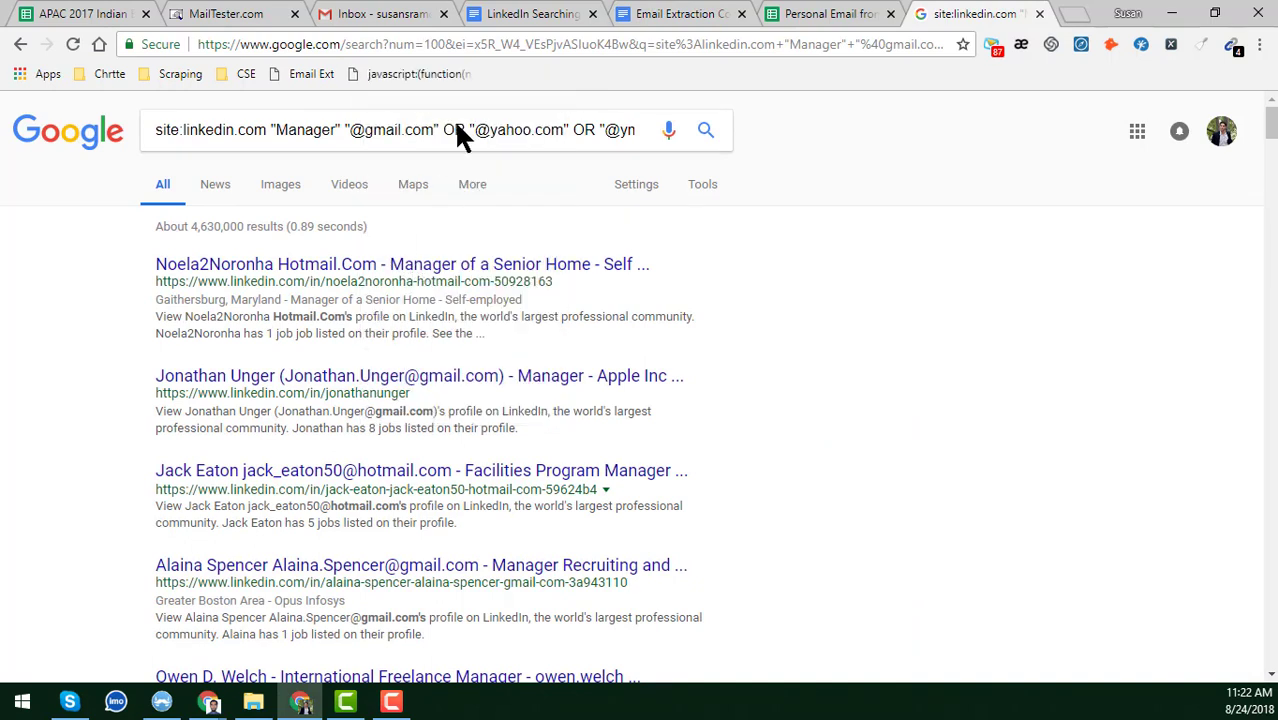
# Edit the new javascript bookmark and change its name to "email".
pyautogui.rightClick(419, 75)
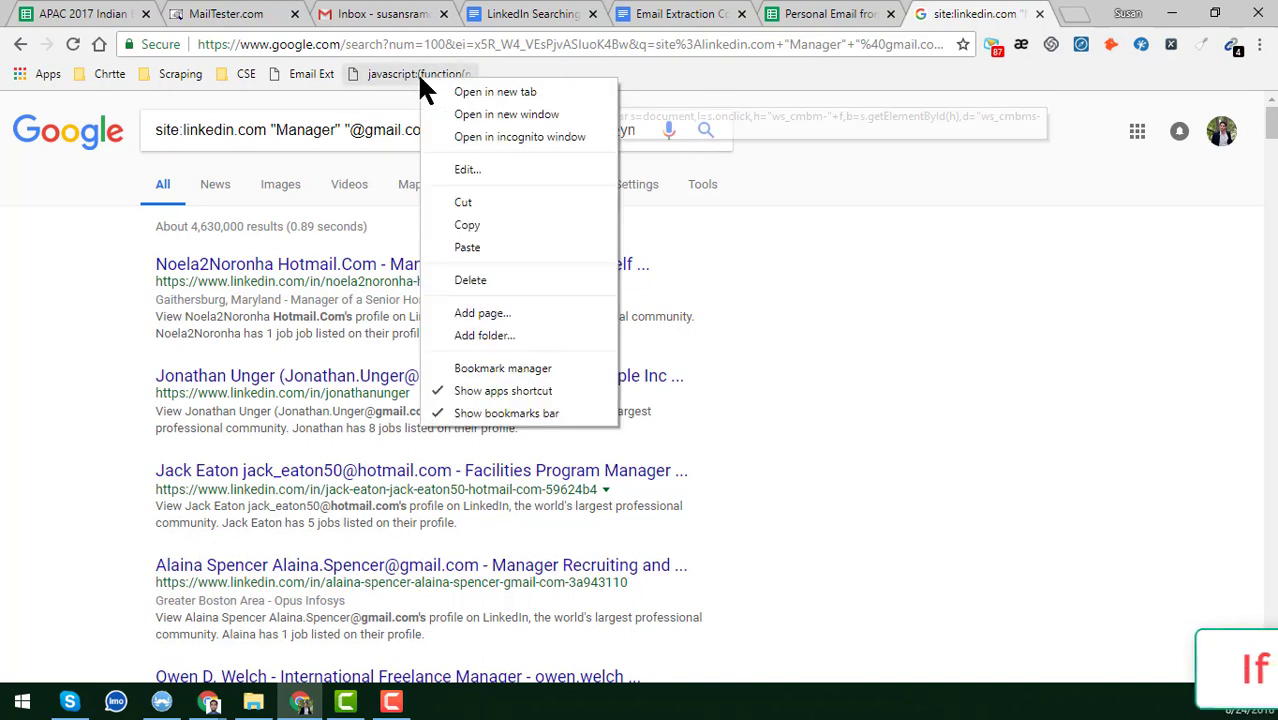
pyautogui.click(462, 172)
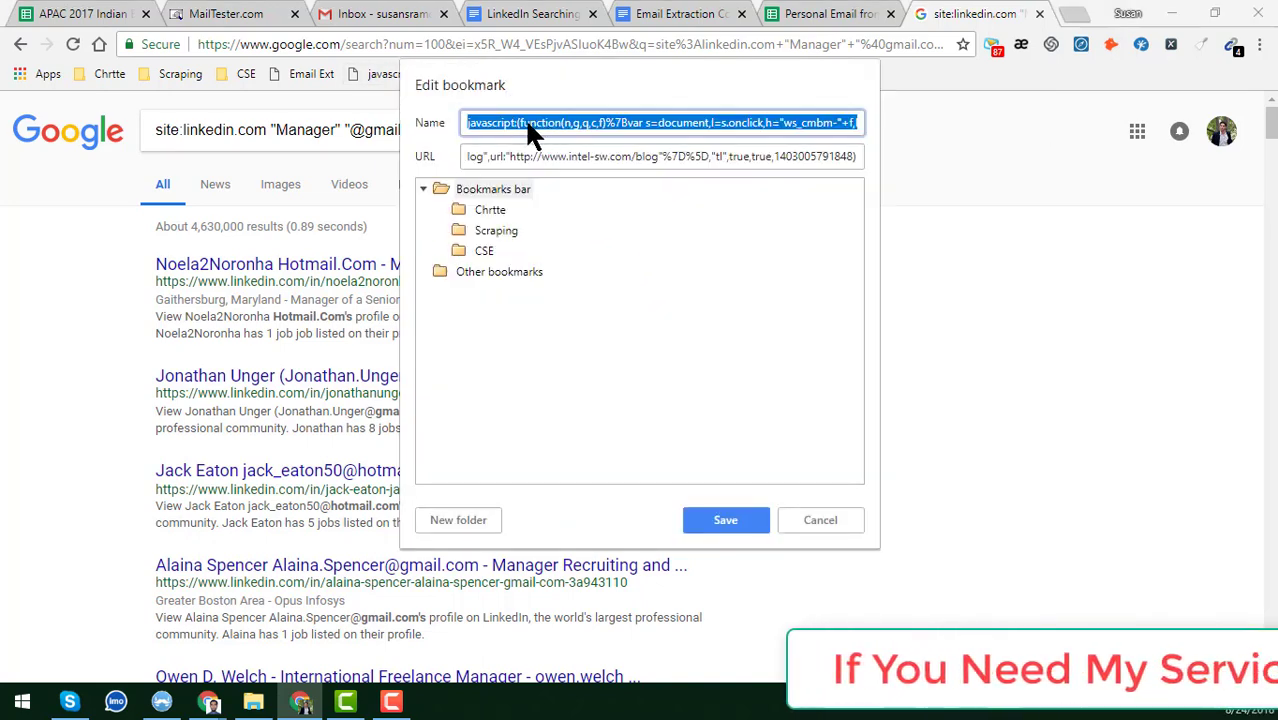
pyautogui.click(522, 123)
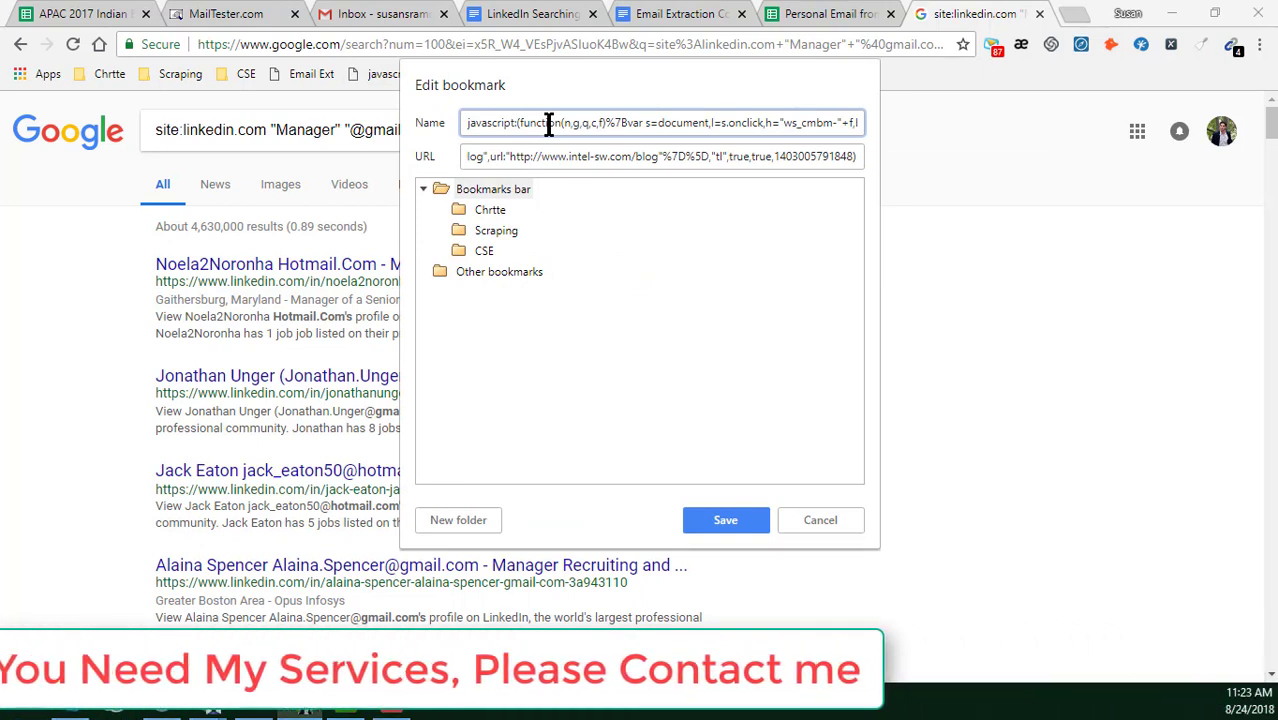
pyautogui.hotkey('ctrl', 'a')
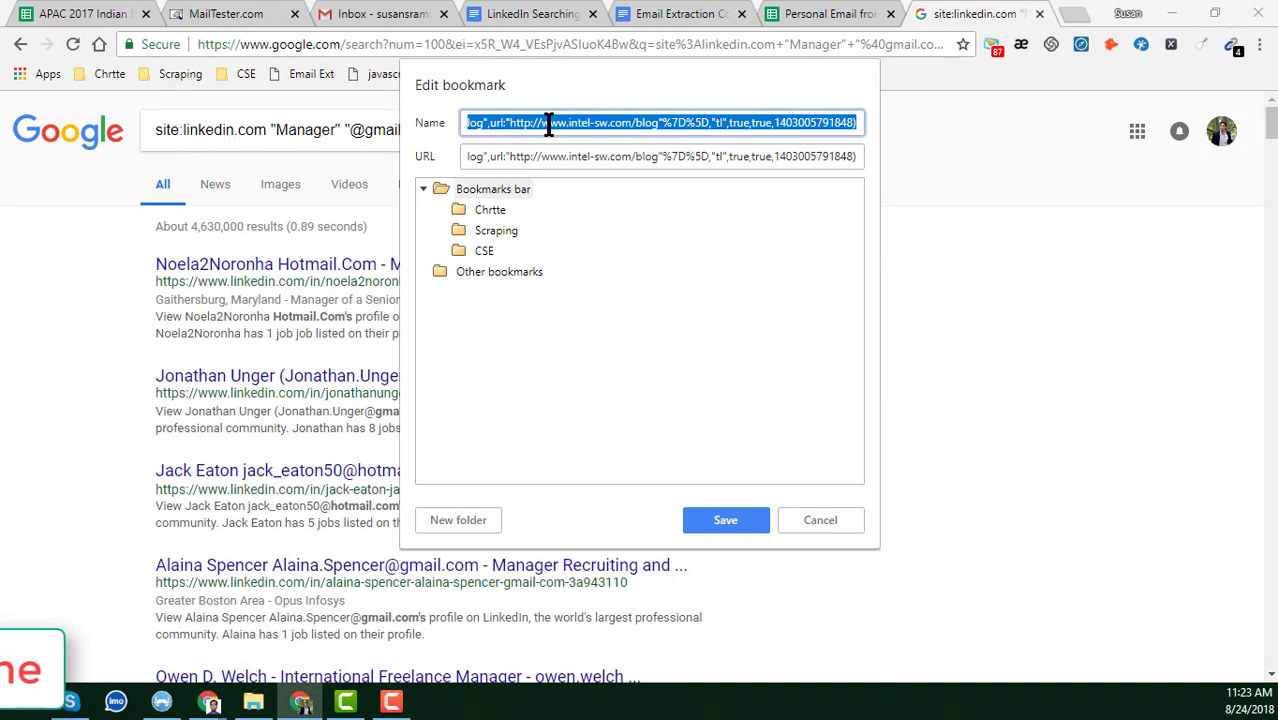
pyautogui.write('email')
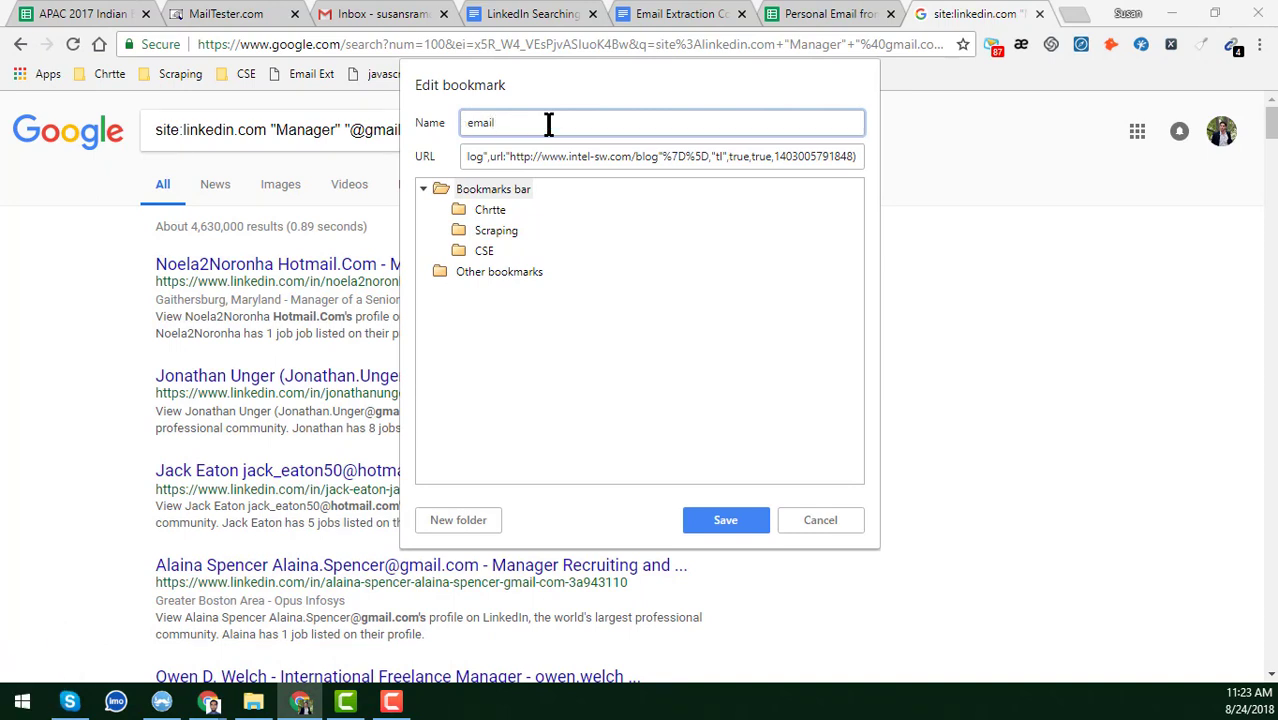
# Inspect the javascript URL of the "email" bookmark from its start to its end and save the bookmark.
pyautogui.click(480, 150)
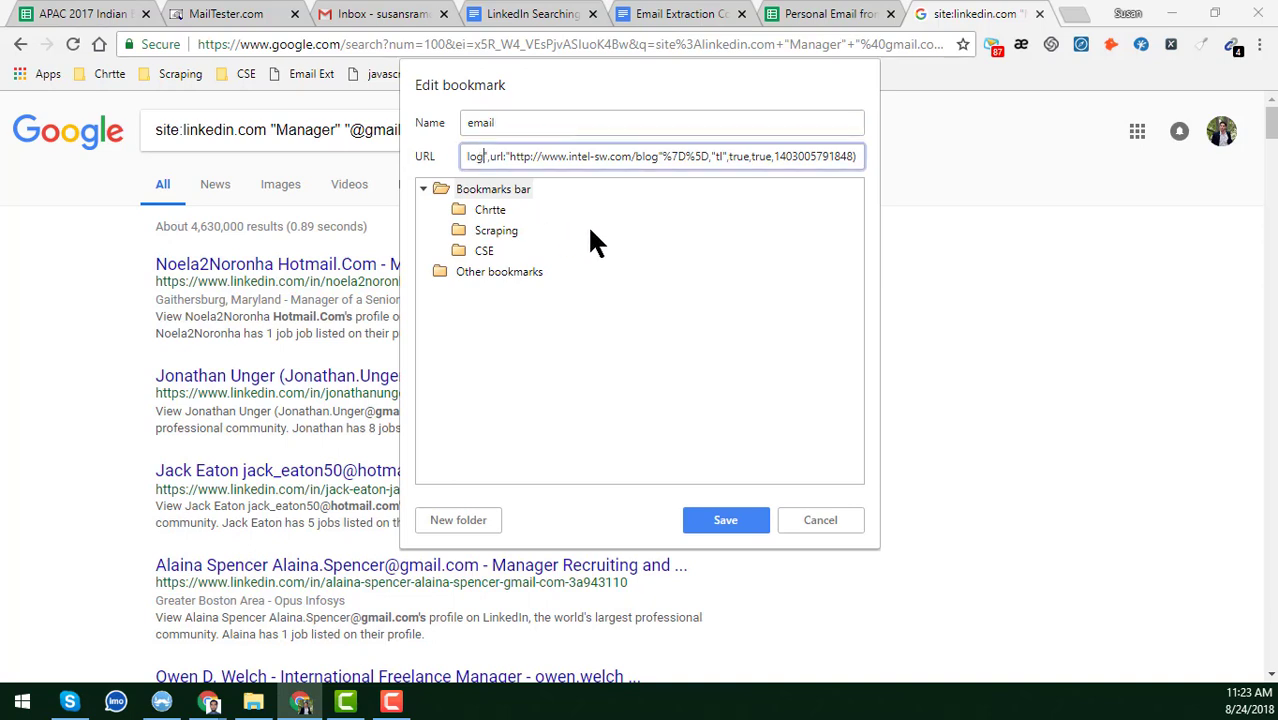
pyautogui.press('Home')
pyautogui.press('Left')
pyautogui.press('Left')
pyautogui.press('Left')
pyautogui.press('Left')
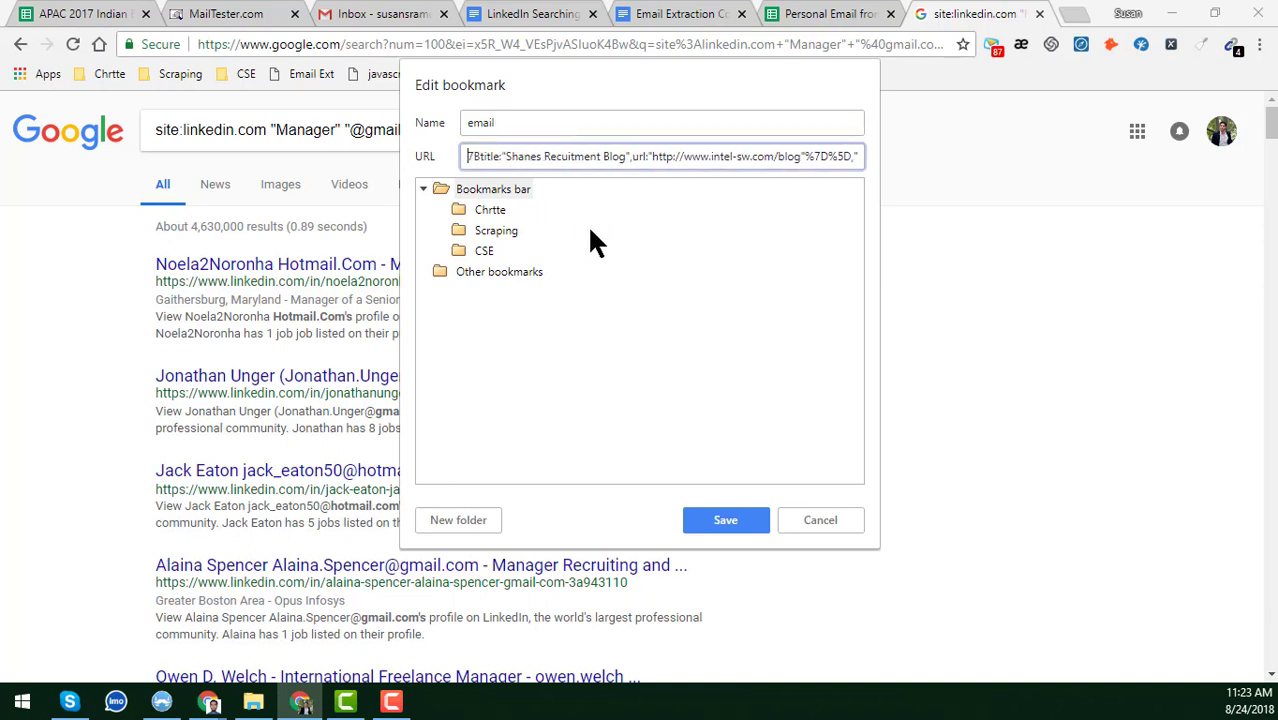
pyautogui.press('Home')
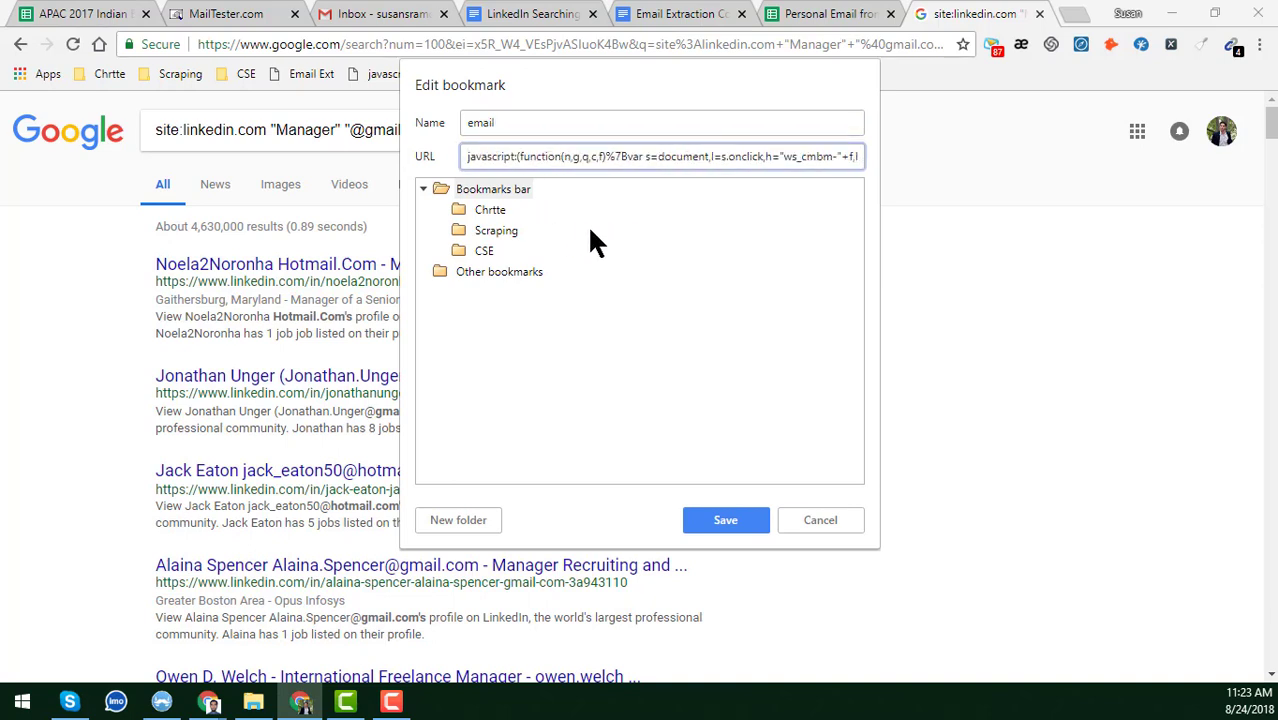
pyautogui.press('End')
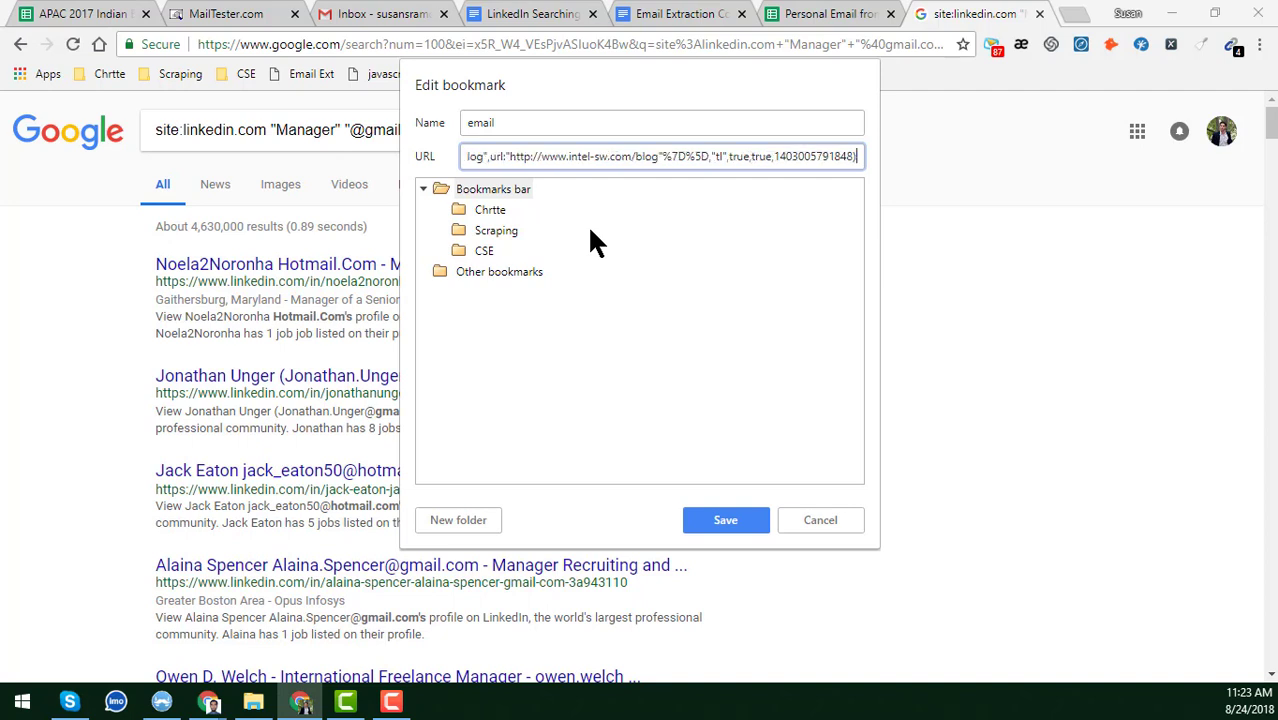
pyautogui.click(740, 522)
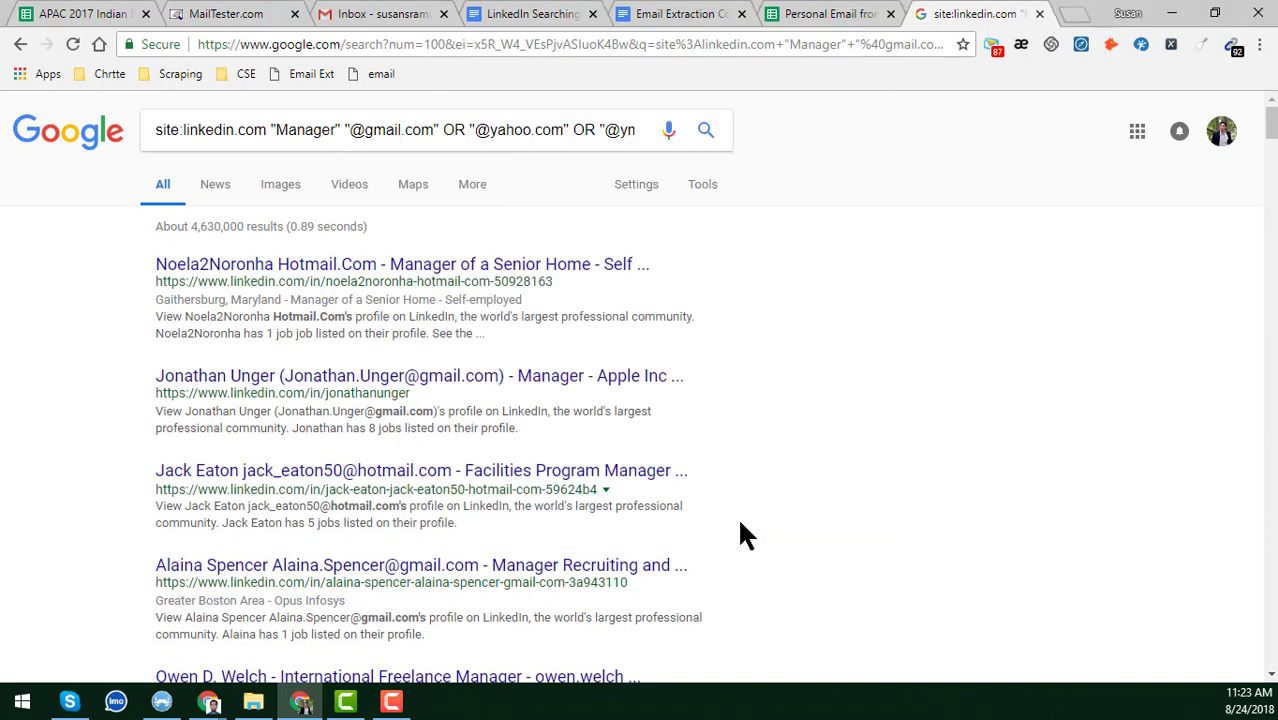
# Delete the "email" bookmark from the bookmarks bar and rerun the Manager search.
pyautogui.rightClick(393, 78)
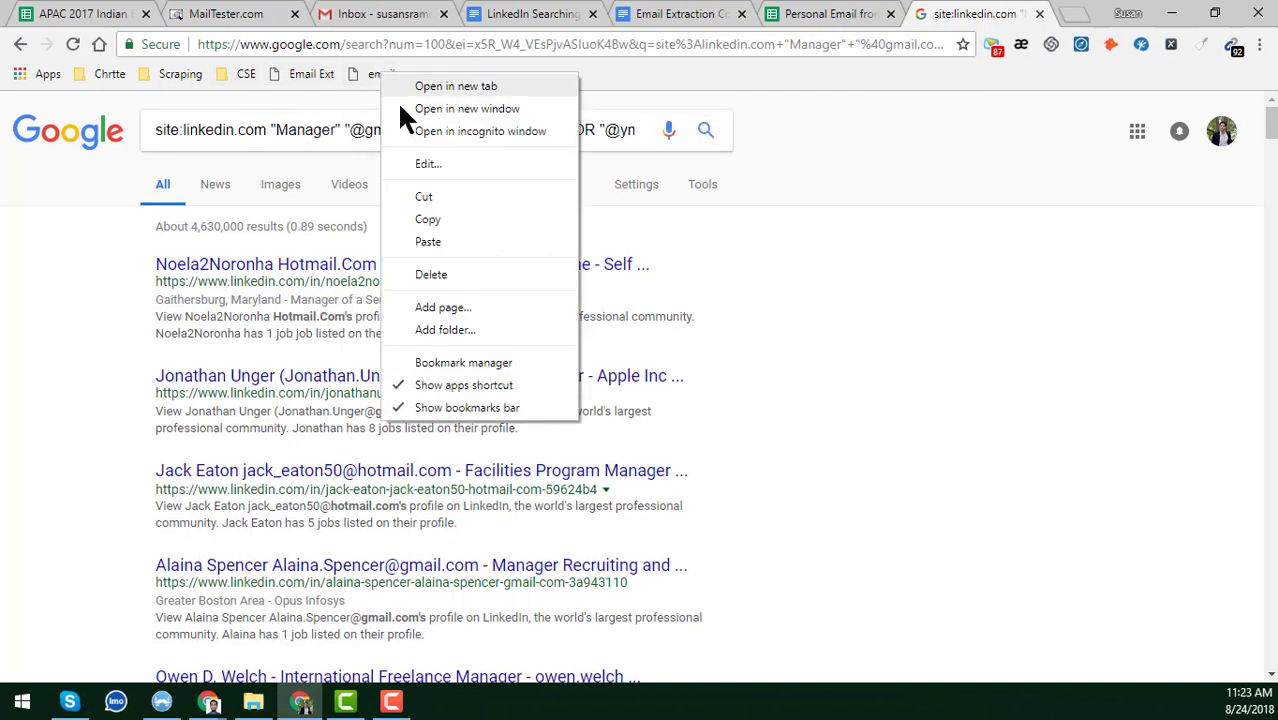
pyautogui.click(450, 274)
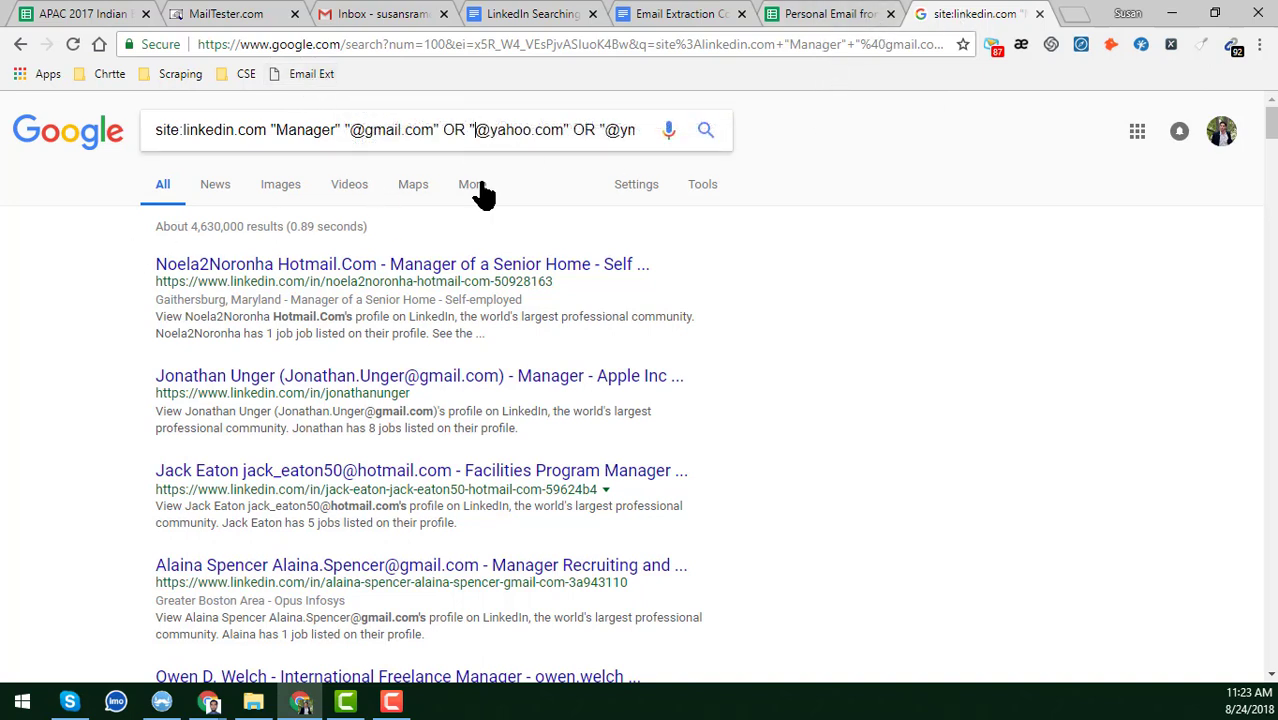
pyautogui.press('Return')
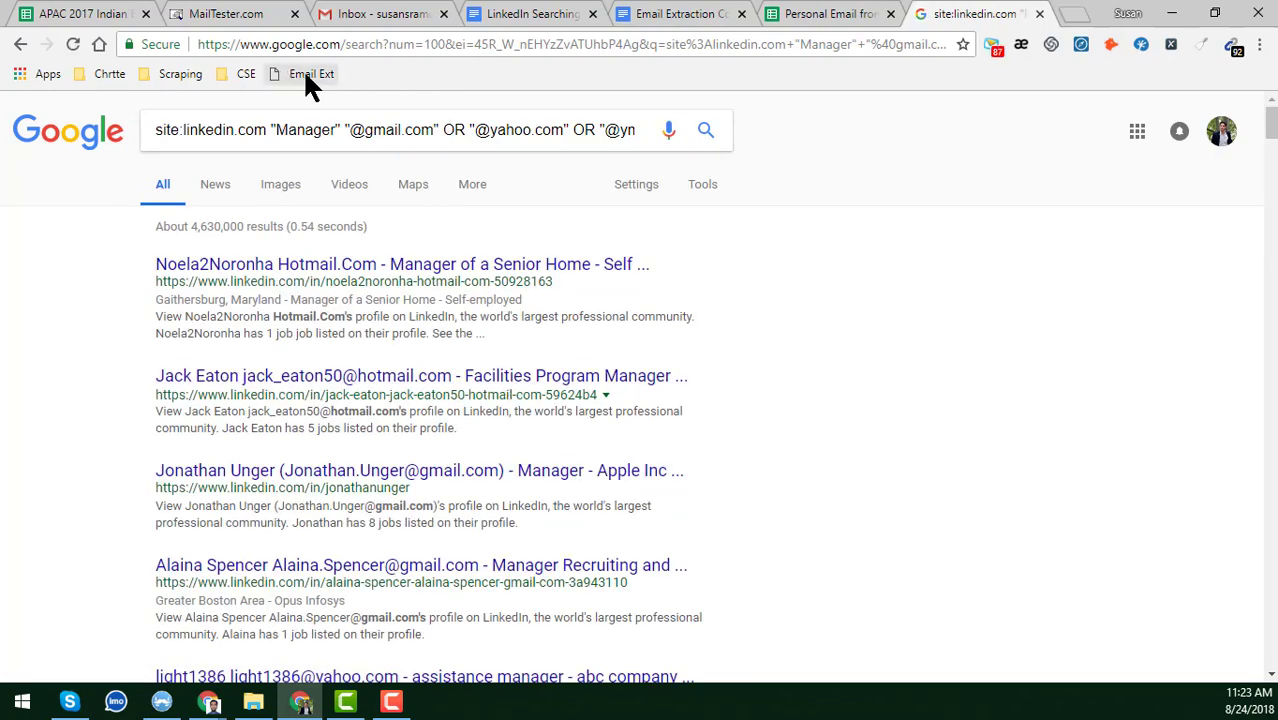
# Scrape the email addresses from the first page of Manager results with the Email Ext bookmarklet.
pyautogui.scroll(-8, 348, 400)
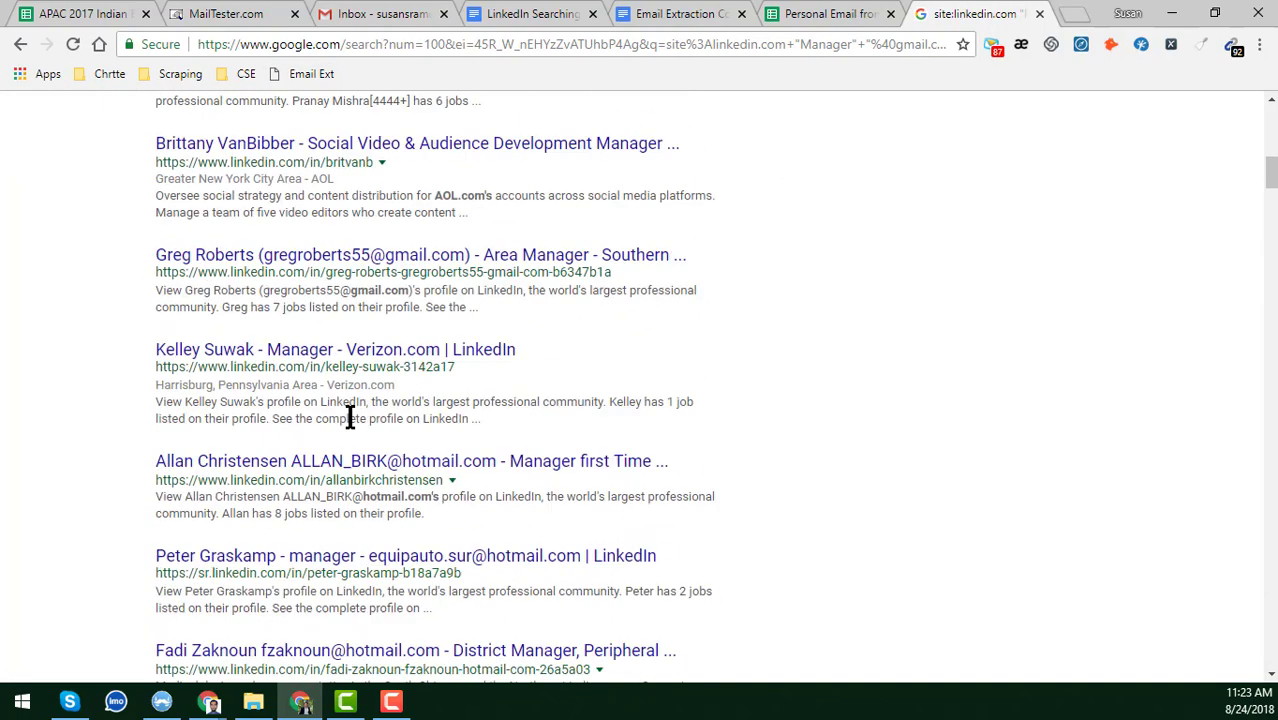
pyautogui.scroll(8, 348, 400)
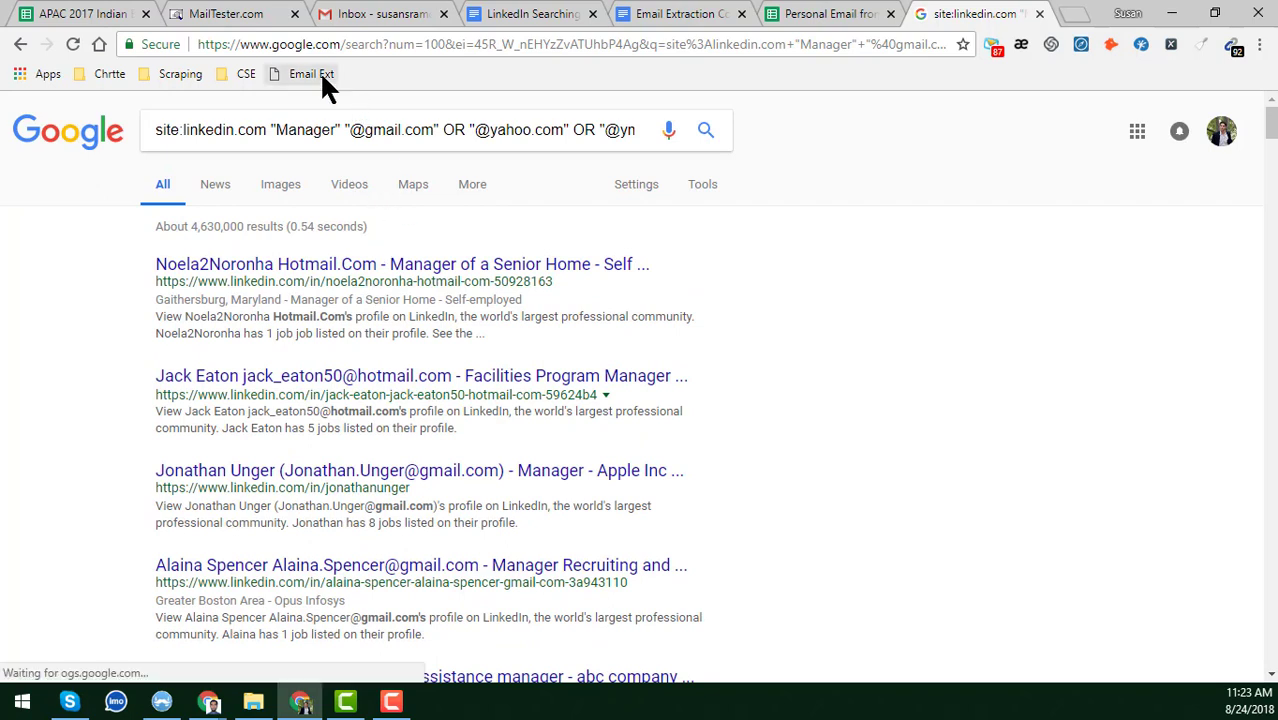
pyautogui.click(320, 75)
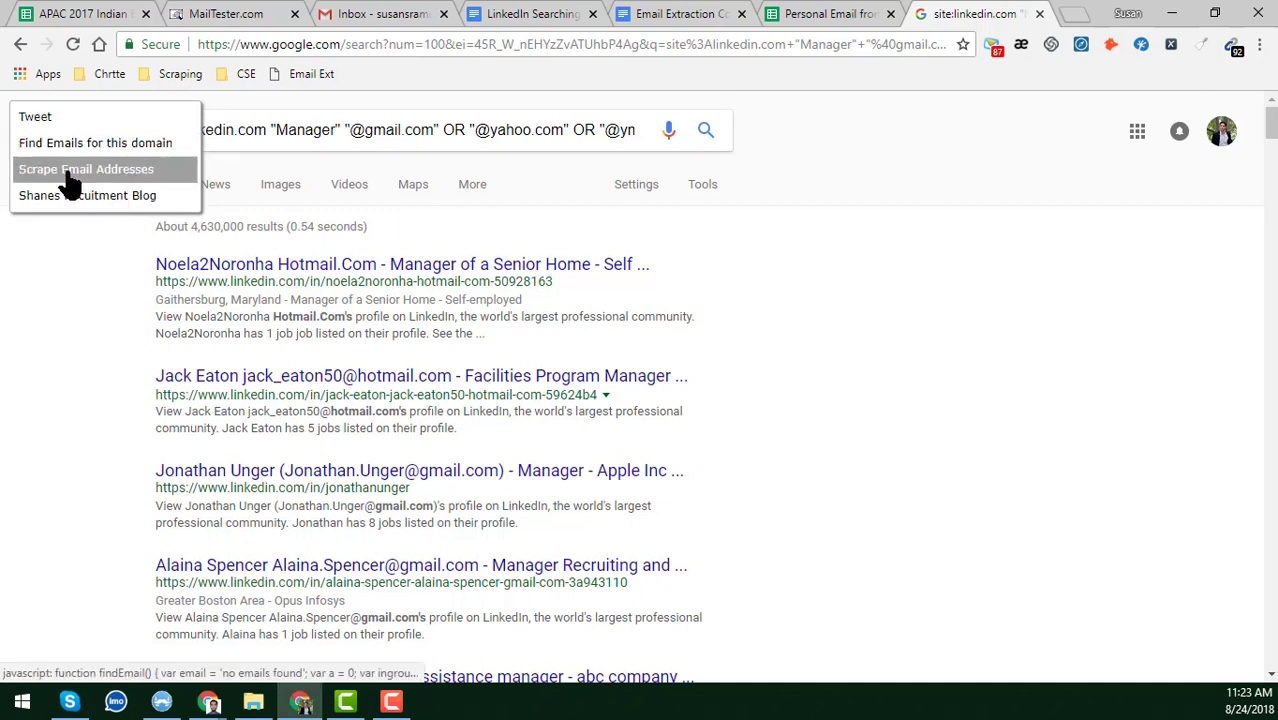
pyautogui.click(122, 172)
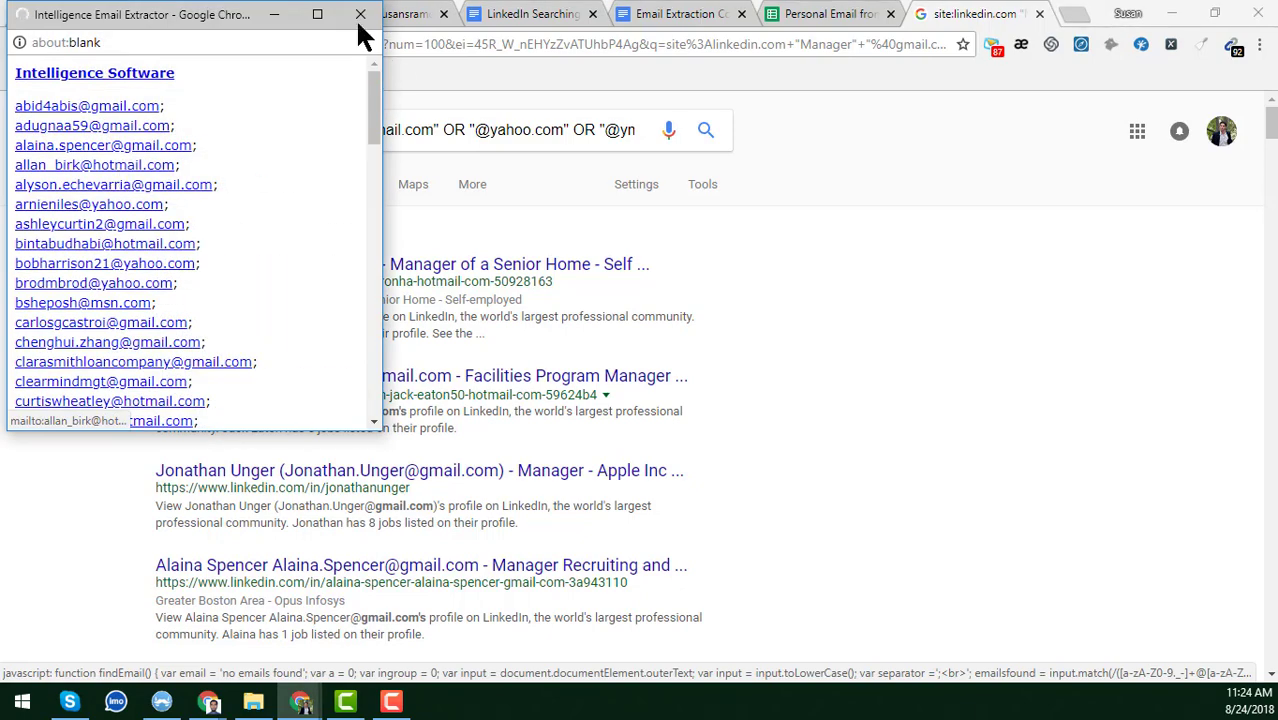
# Maximize the Intelligence Email Extractor window, look through the scraped emails, and minimize it.
pyautogui.click(317, 14)
pyautogui.scroll(-10, 177, 371)
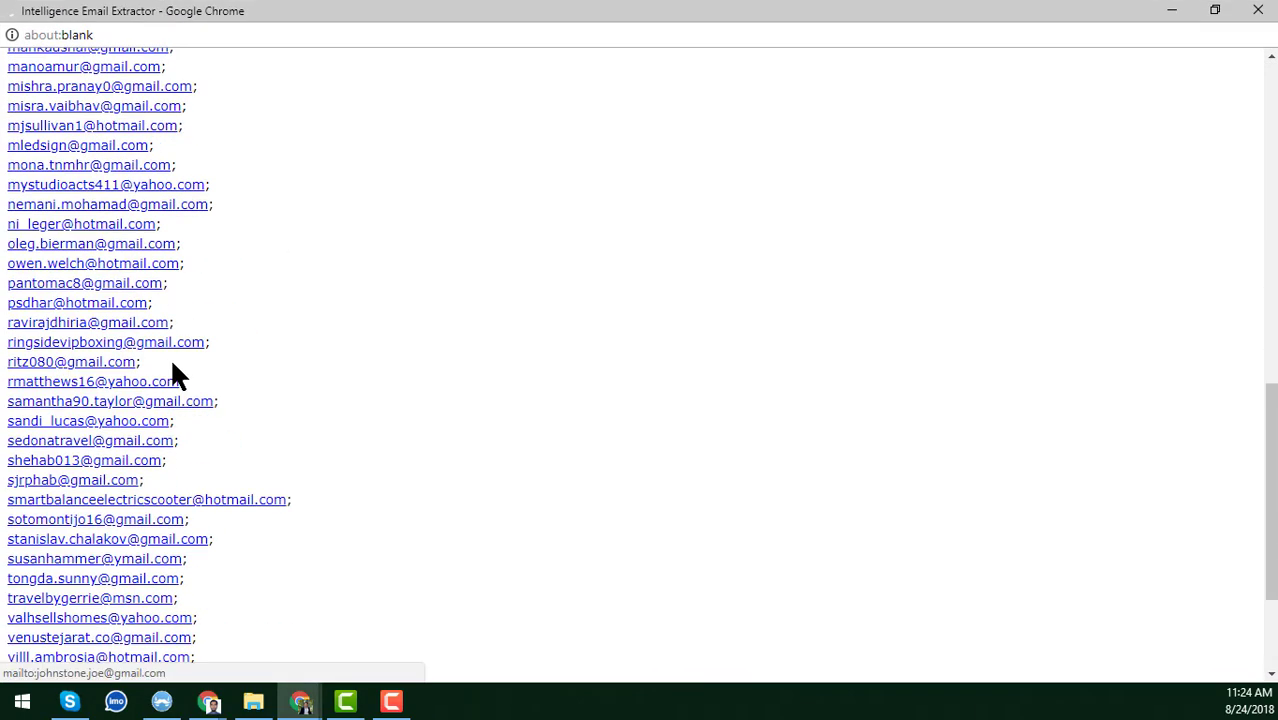
pyautogui.scroll(-2, 172, 373)
pyautogui.scroll(12, 117, 436)
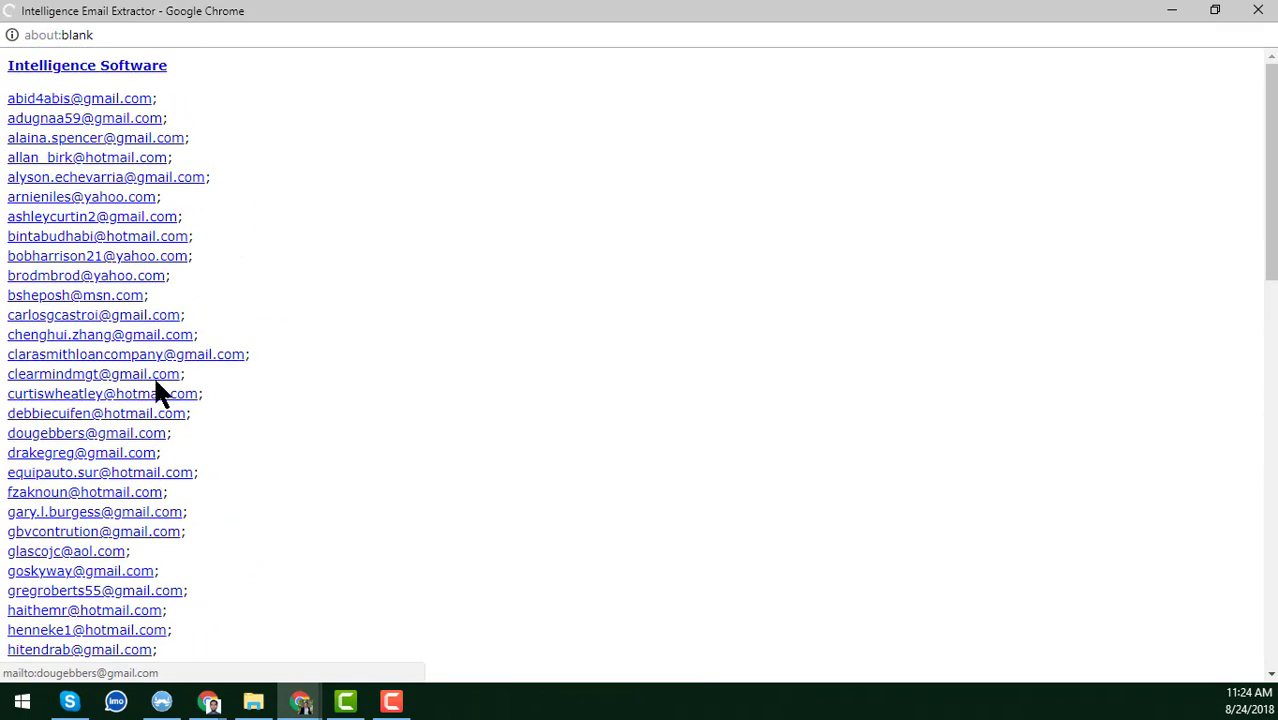
pyautogui.click(1172, 10)
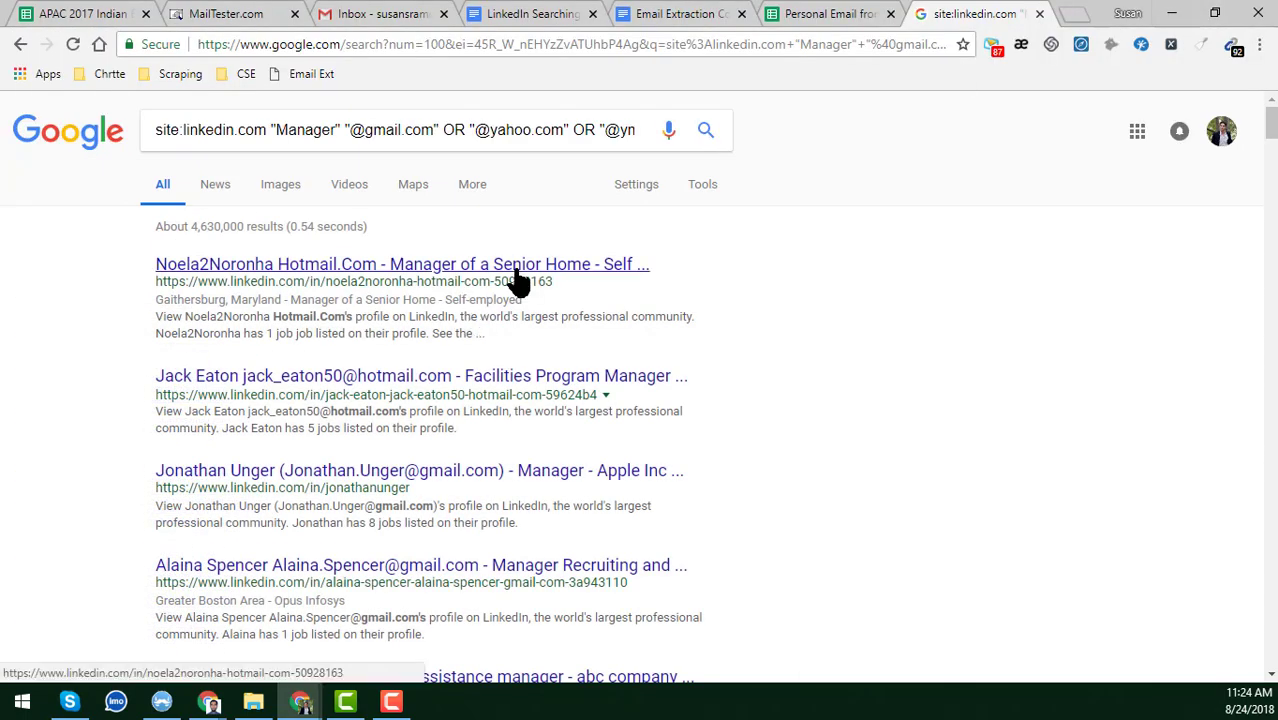
# Open page 2 of the Manager search results and scrape its email addresses with the Email Ext bookmarklet.
pyautogui.scroll(-5, 103, 408)
pyautogui.scroll(-10, 93, 408)
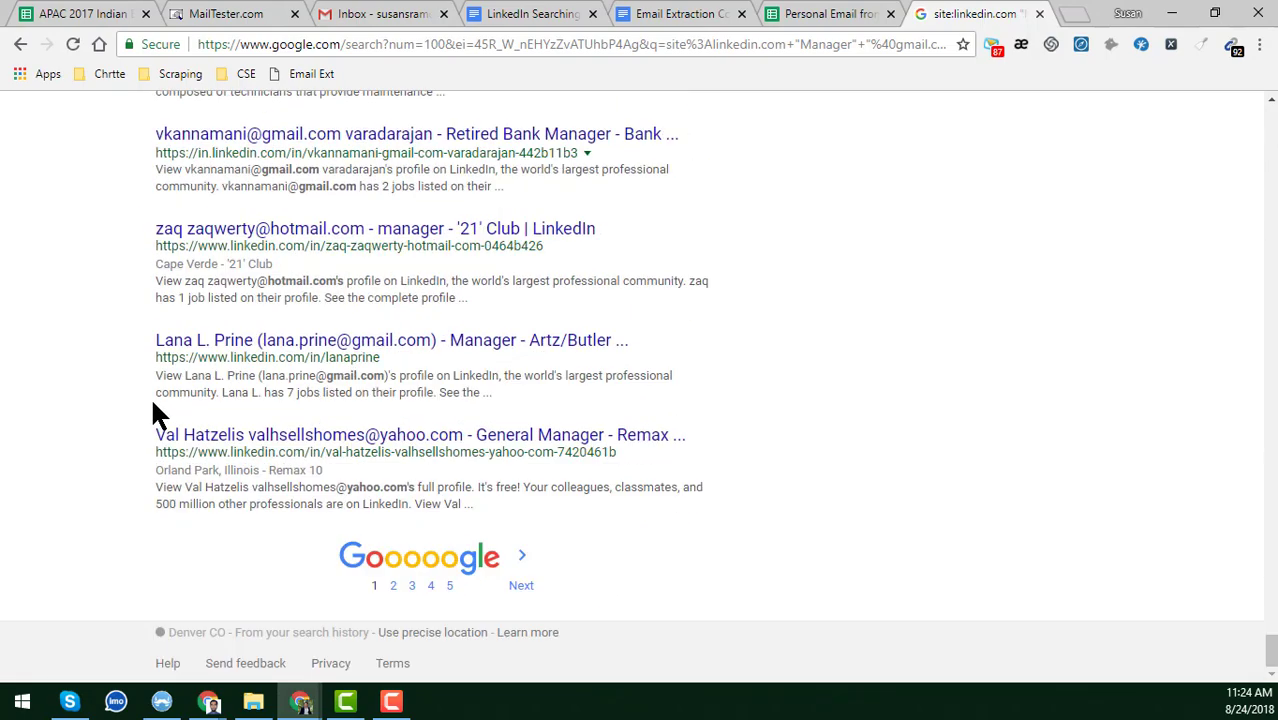
pyautogui.click(396, 590)
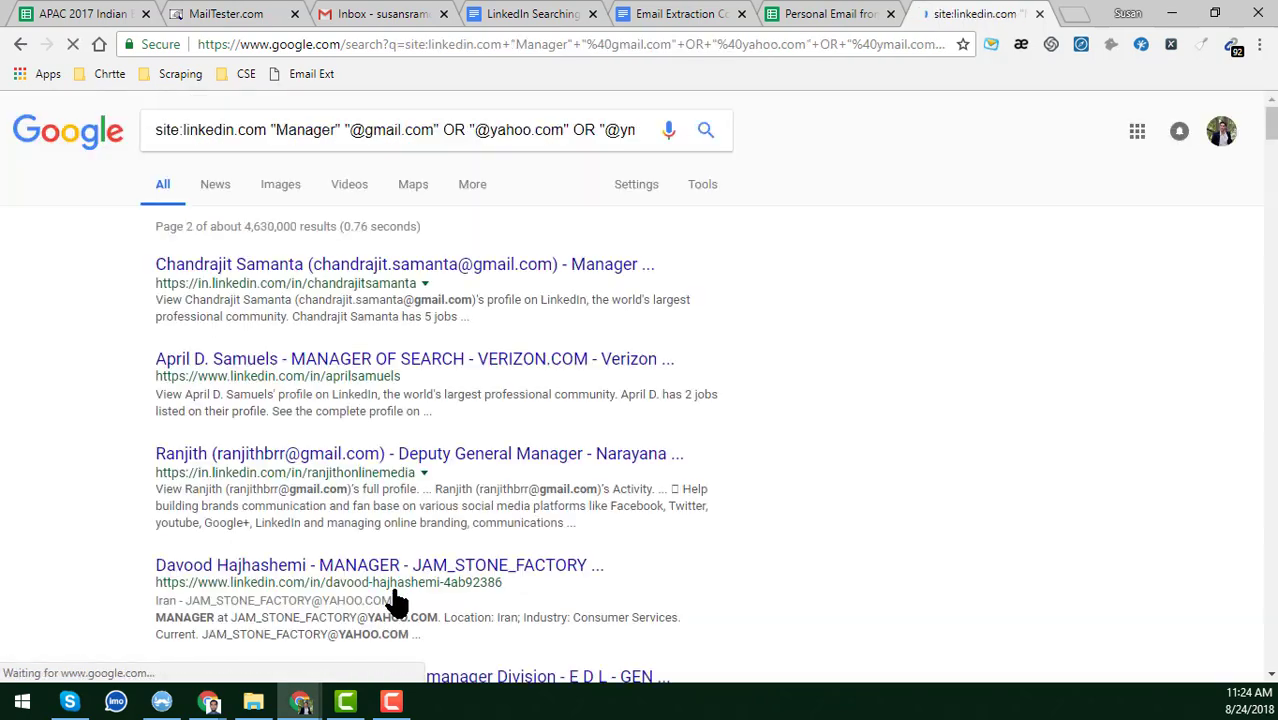
pyautogui.click(304, 73)
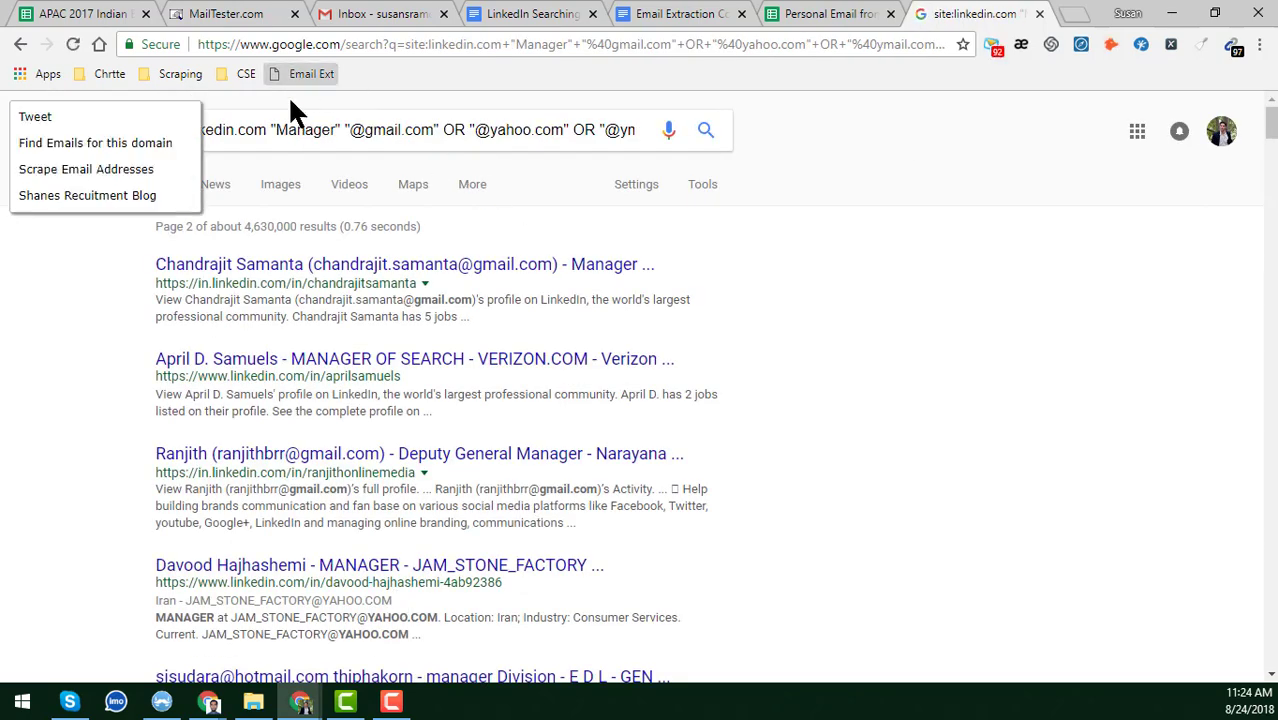
pyautogui.click(113, 172)
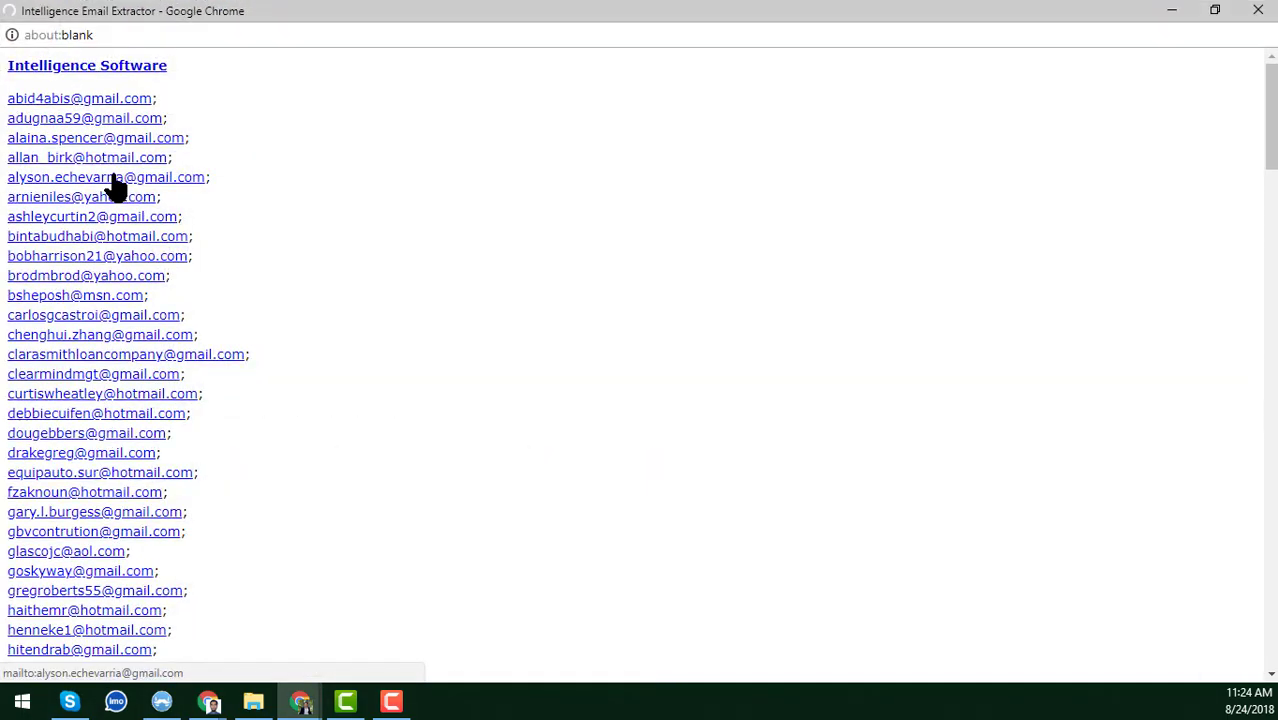
# Examine the extractor's email list, including where the page 2 batch starts and ends, and minimize the window.
pyautogui.scroll(-20, 254, 376)
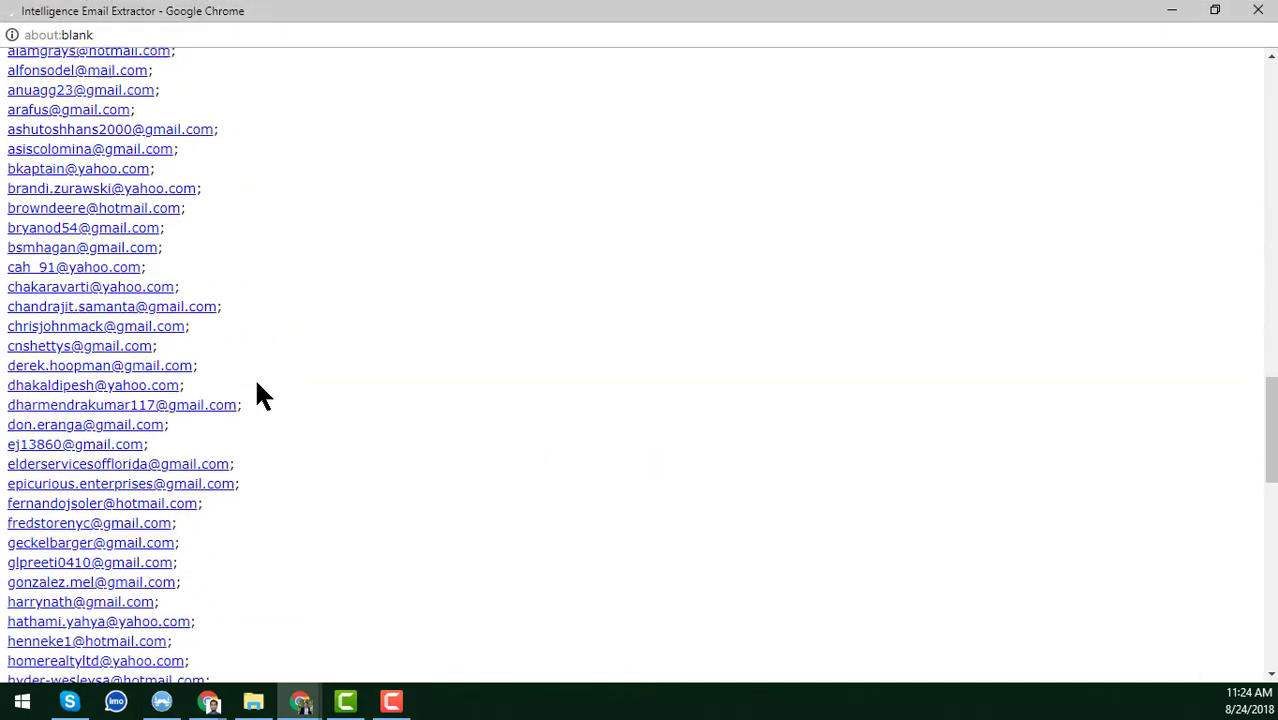
pyautogui.scroll(-2, 254, 376)
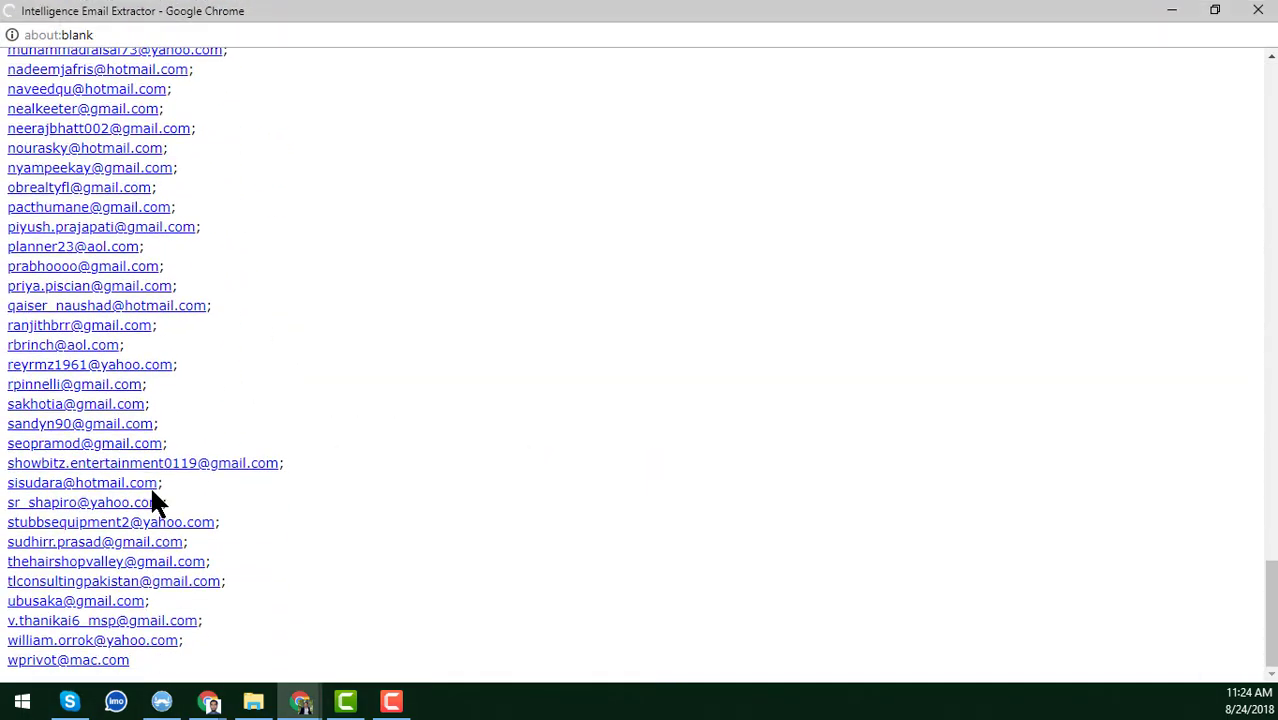
pyautogui.scroll(1, 108, 505)
pyautogui.scroll(10, 128, 490)
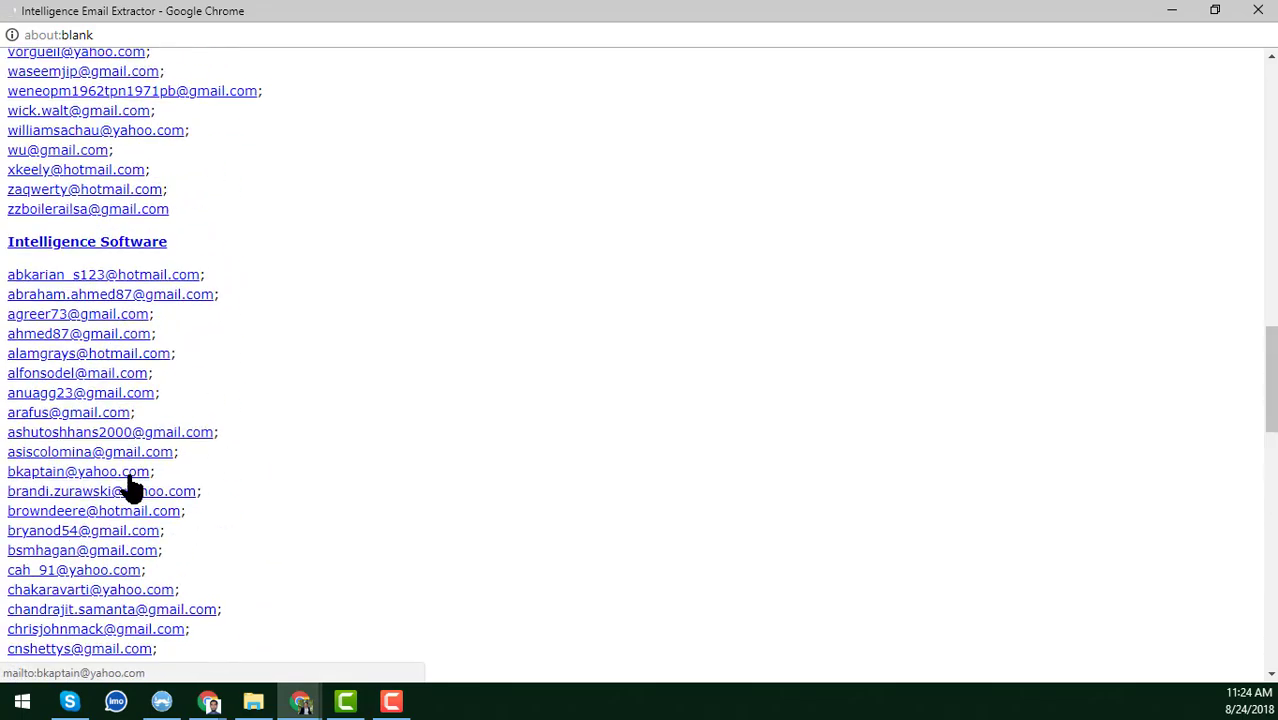
pyautogui.scroll(-2, 130, 490)
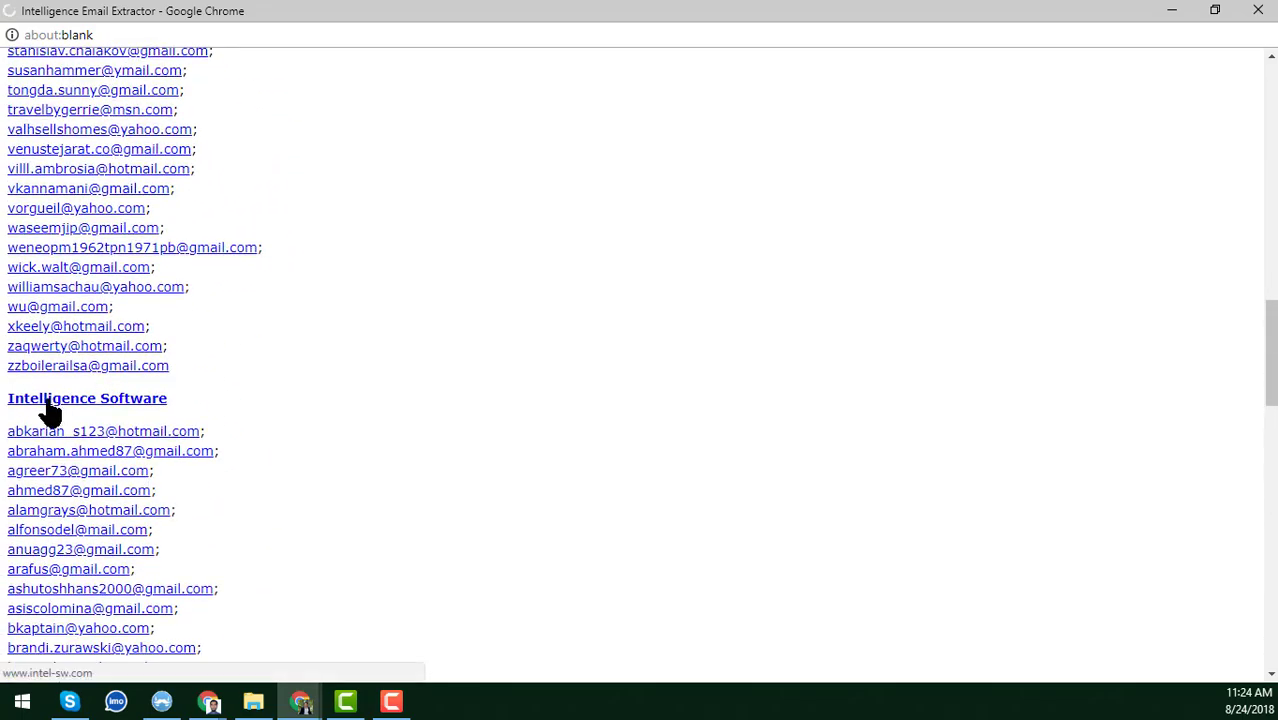
pyautogui.scroll(-6, 520, 512)
pyautogui.scroll(-10, 520, 510)
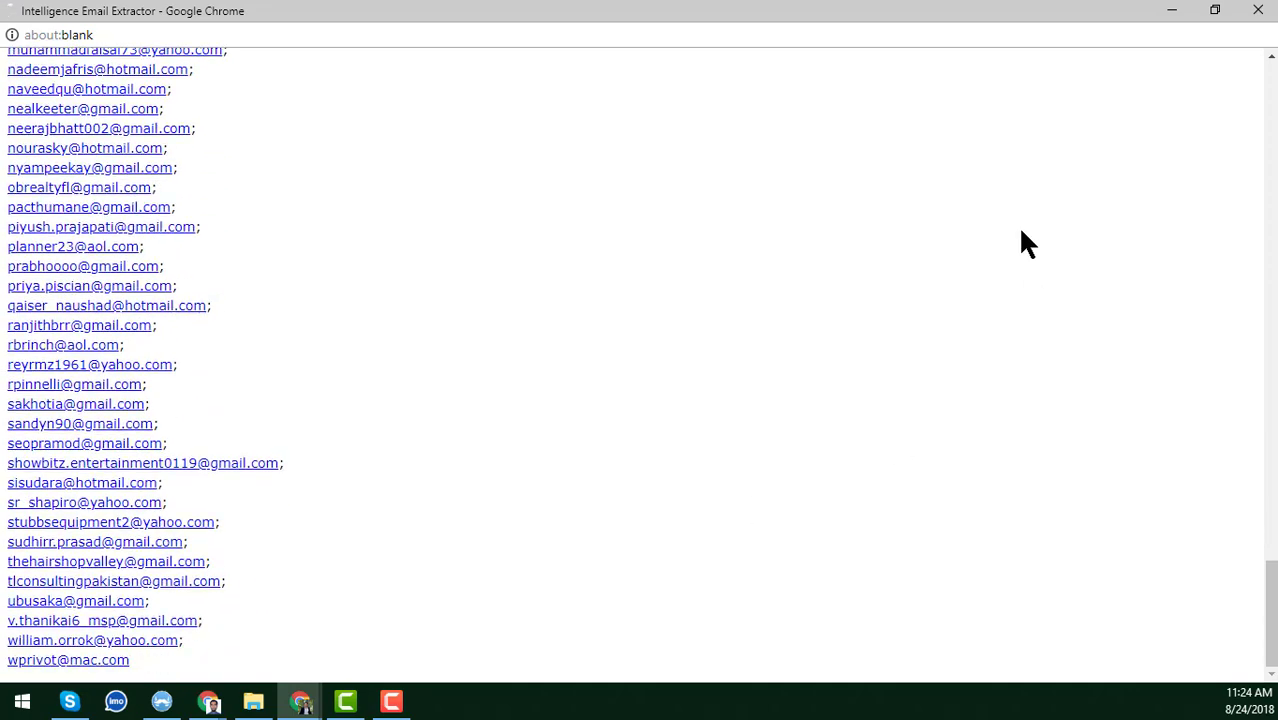
pyautogui.click(1172, 12)
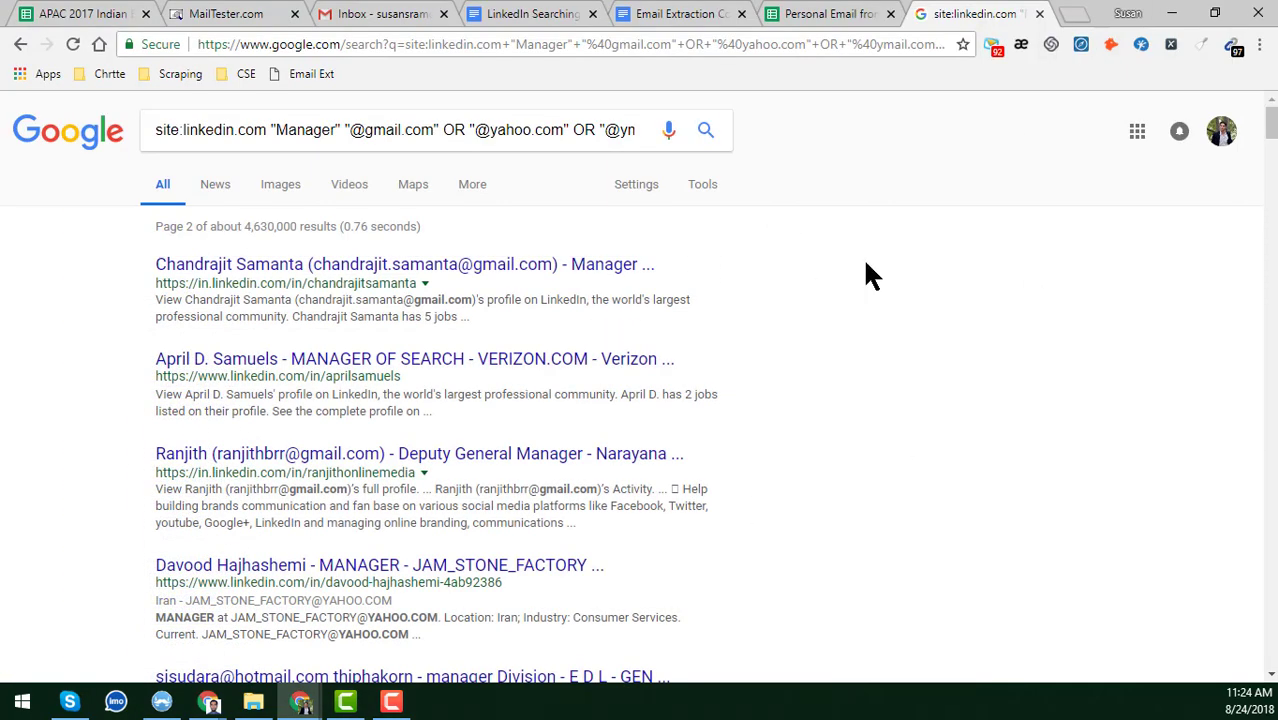
# Copy all page 2 emails from the Email Extractor extension and switch to the "Personal Email from Linkedin" spreadsheet.
pyautogui.click(1234, 50)
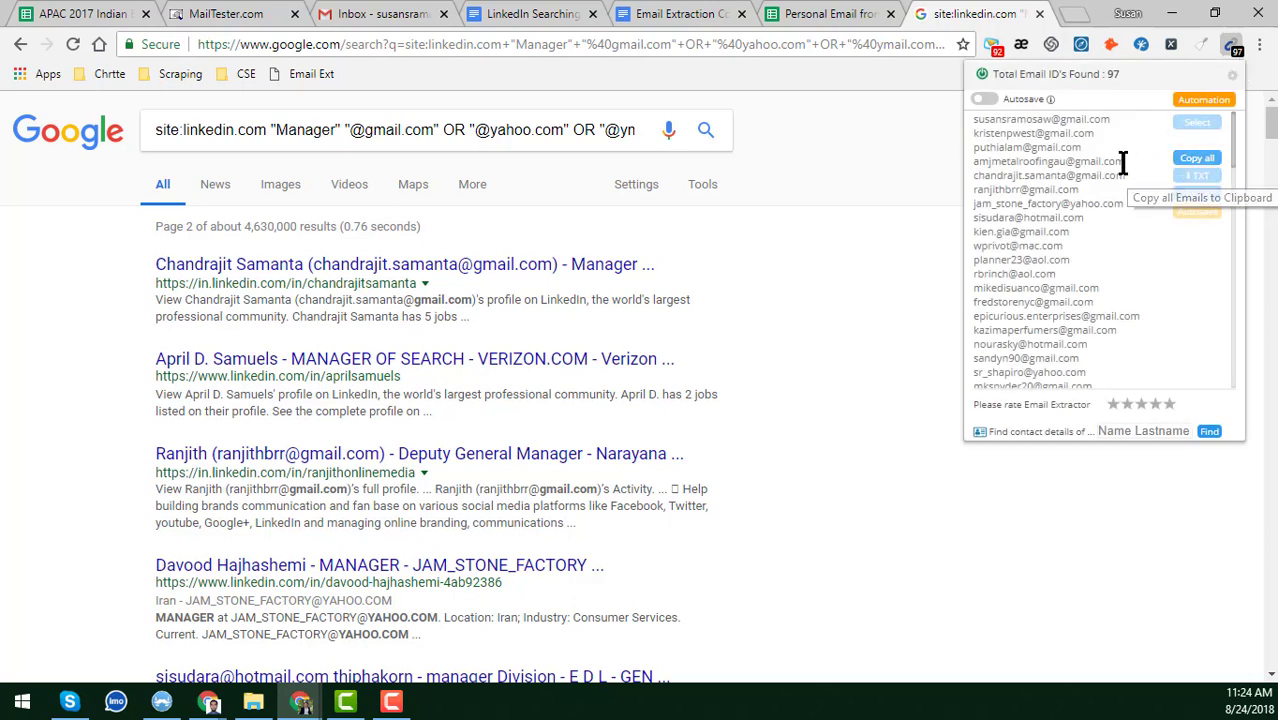
pyautogui.click(834, 47)
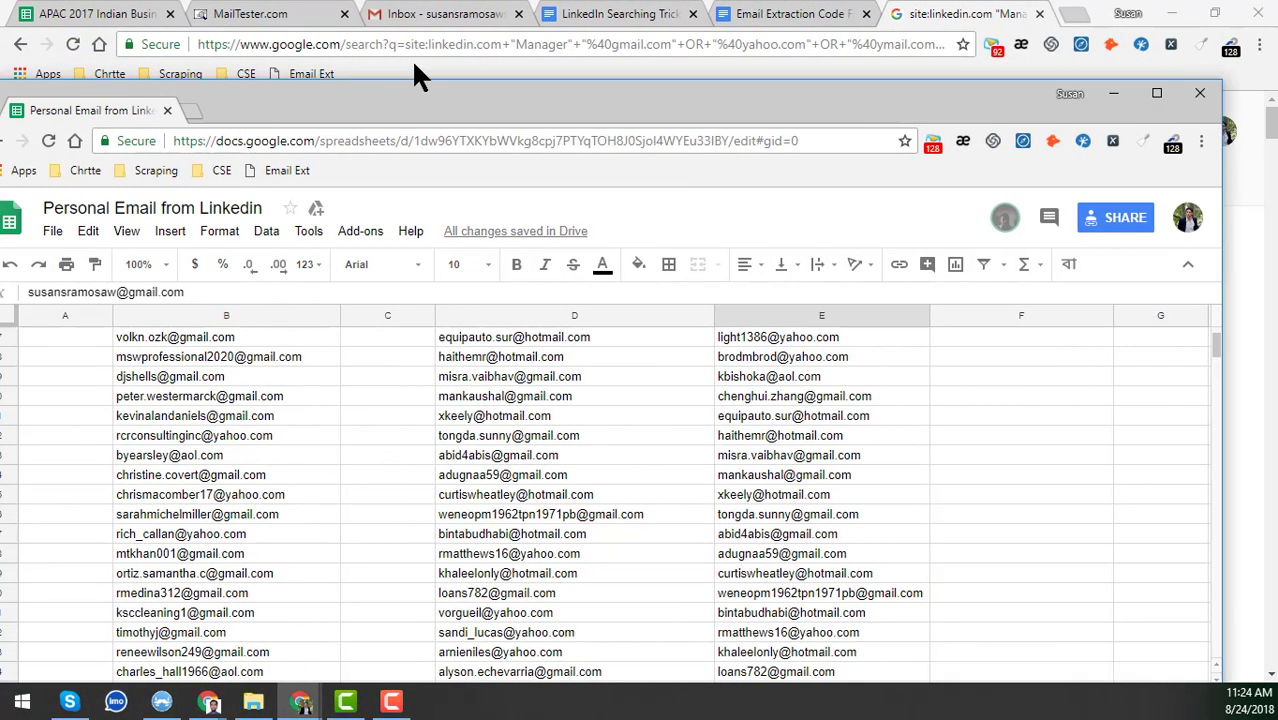
pyautogui.moveTo(422, 71); pyautogui.dragTo(849, 20)
# Paste the copied emails into column D starting at cell D92, below the existing list.
pyautogui.scroll(-8, 821, 383)
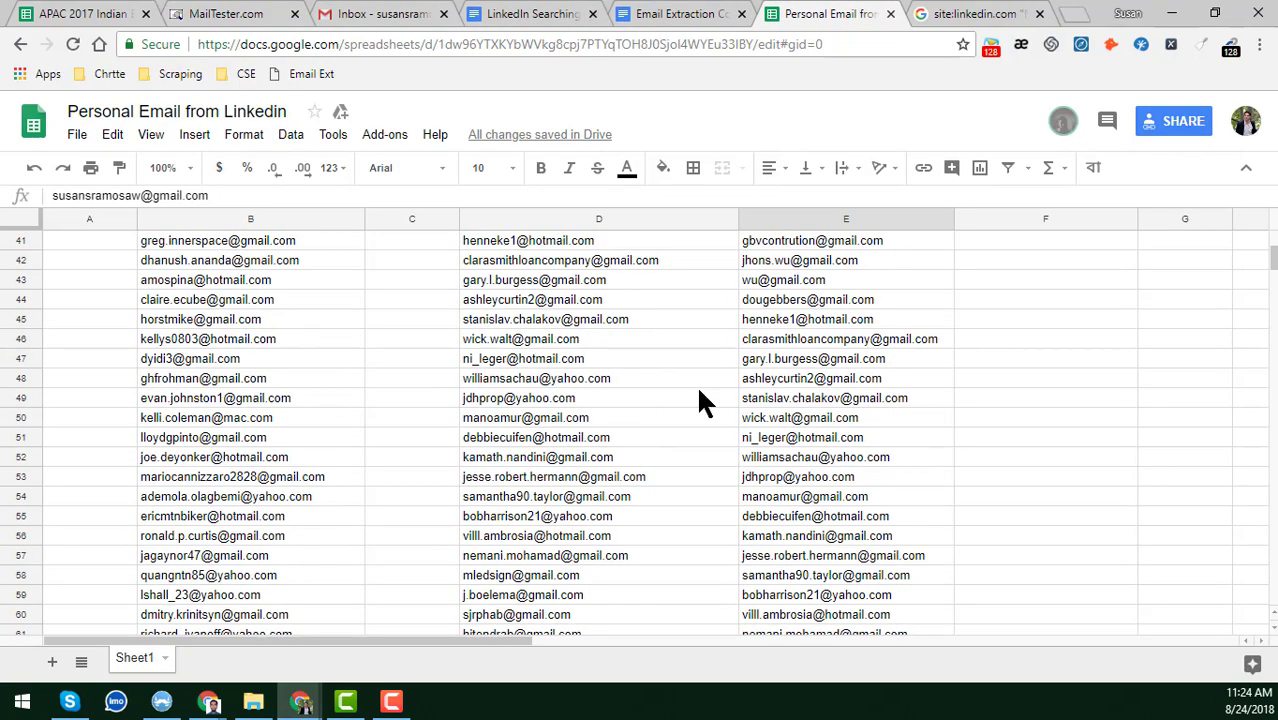
pyautogui.scroll(-7, 665, 380)
pyautogui.scroll(3, 535, 385)
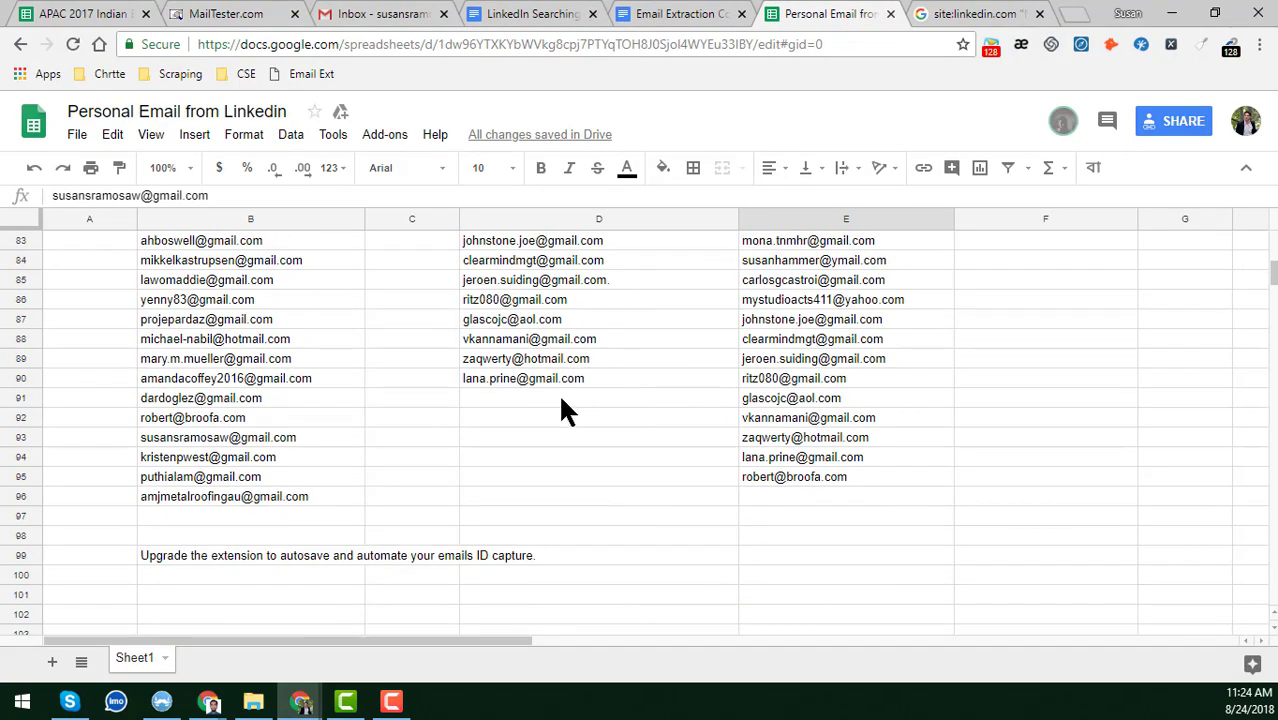
pyautogui.click(514, 417)
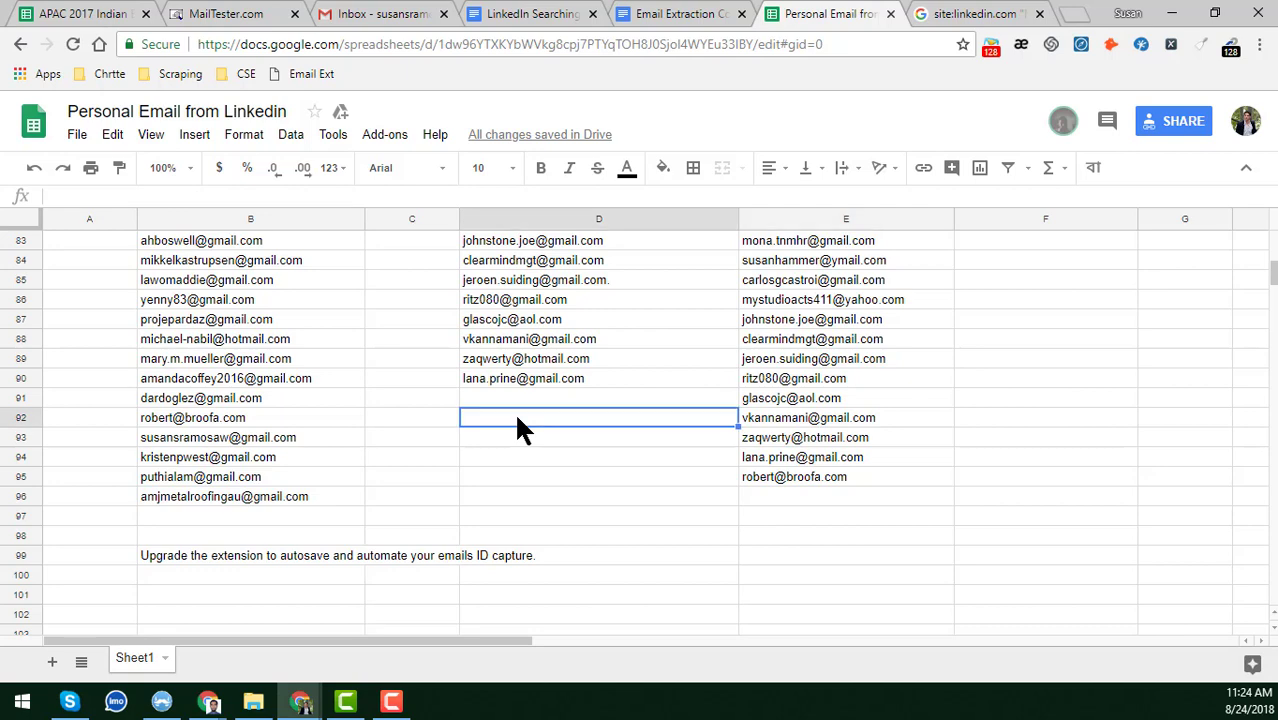
pyautogui.hotkey('ctrl', 'v')
pyautogui.click(512, 418)
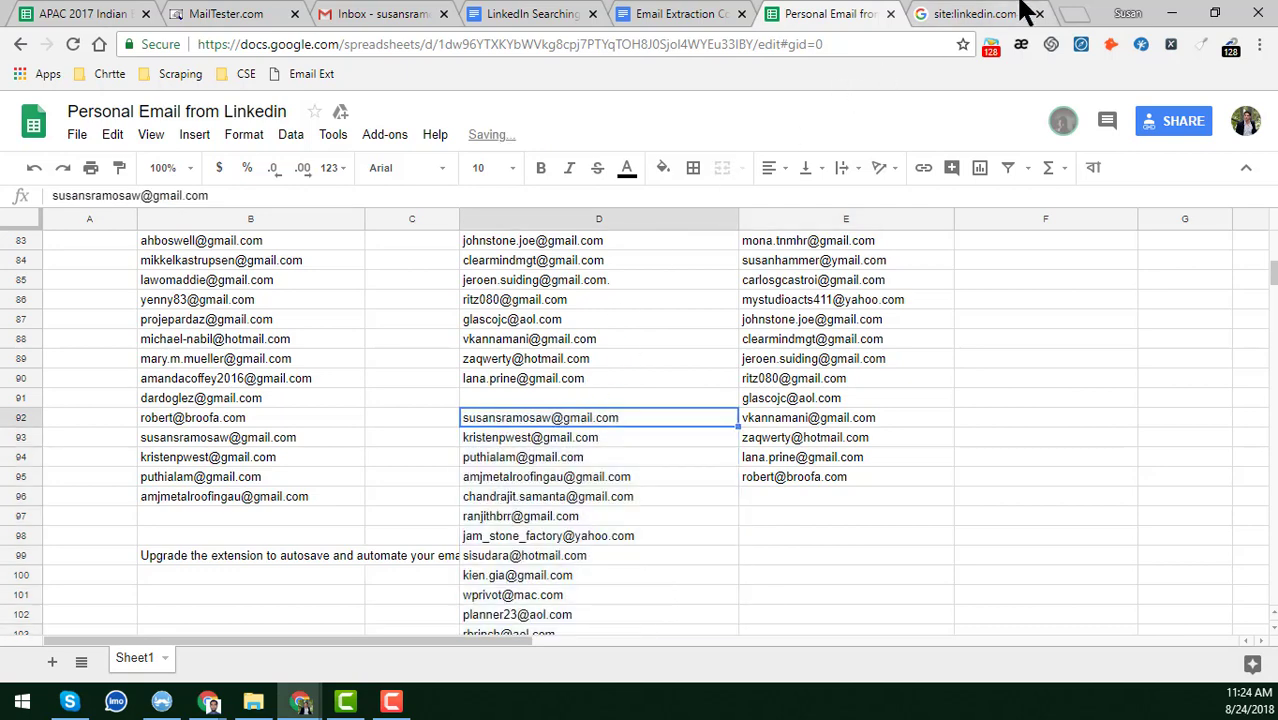
# Open page 3 of the Manager search results in Google and scrape its email addresses with the Email Ext bookmarklet.
pyautogui.click(970, 14)
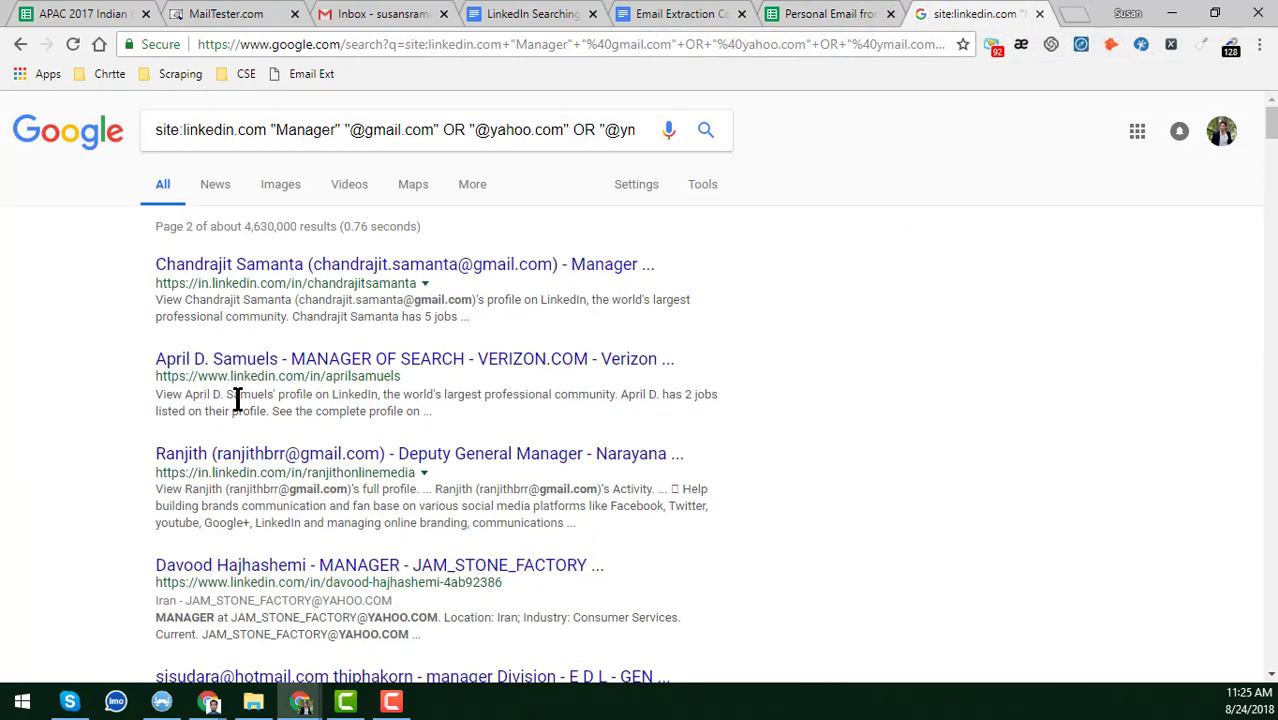
pyautogui.scroll(-5, 409, 605)
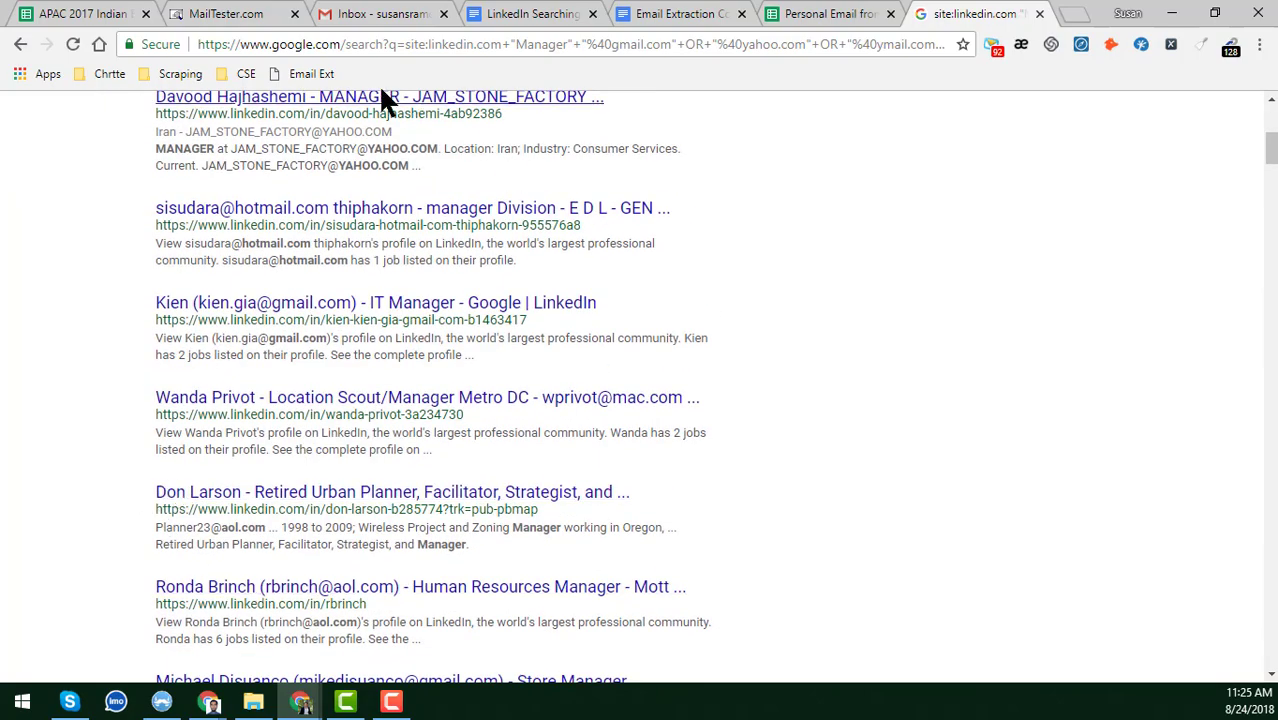
pyautogui.scroll(-12, 265, 430)
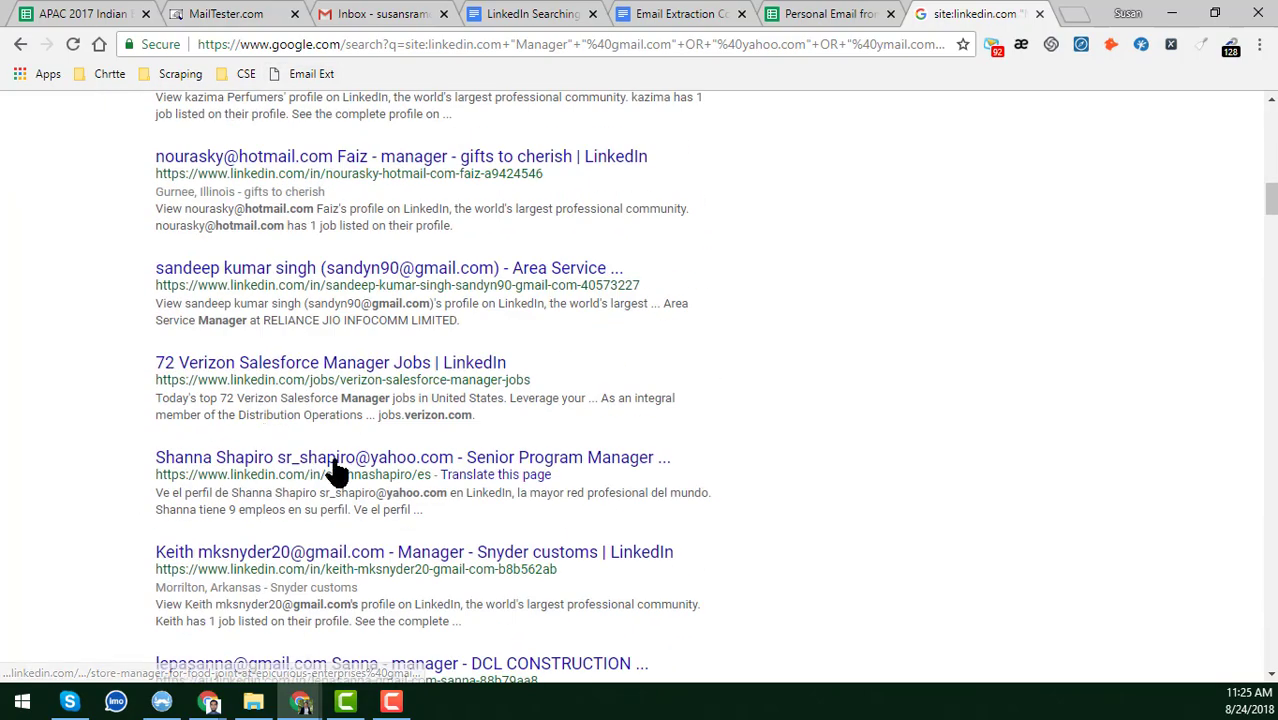
pyautogui.scroll(-9, 100, 480)
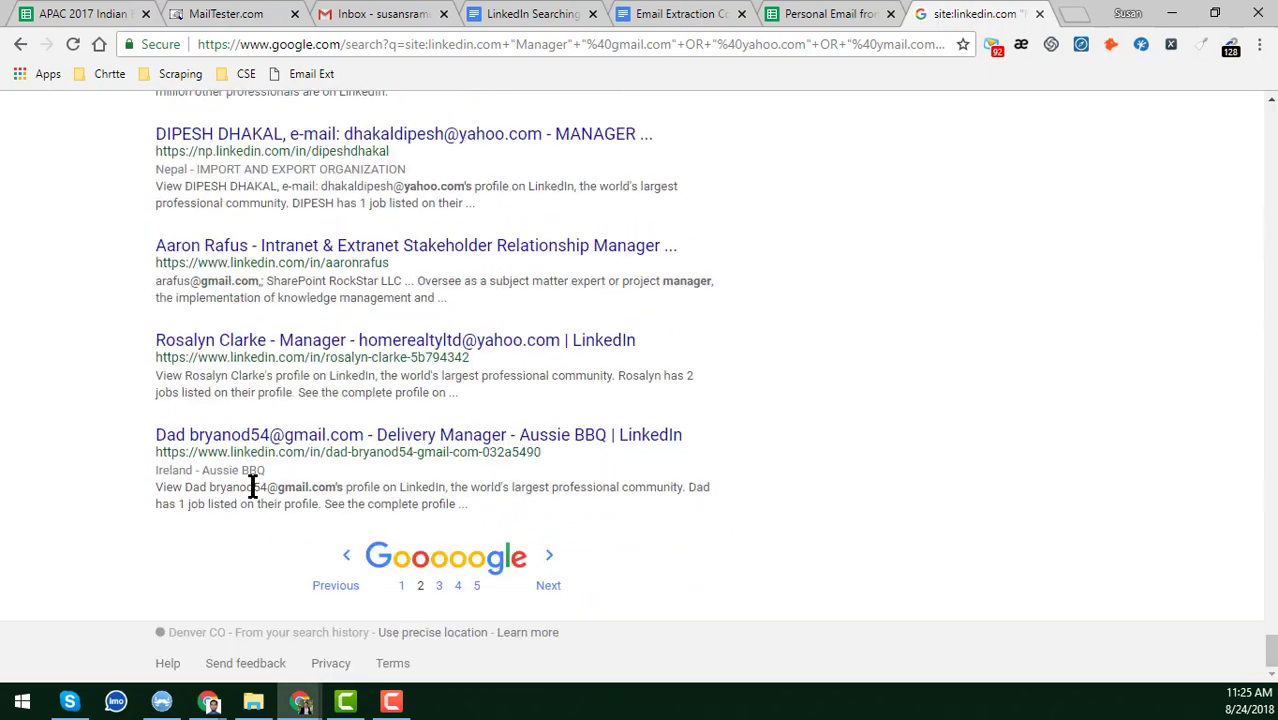
pyautogui.click(439, 590)
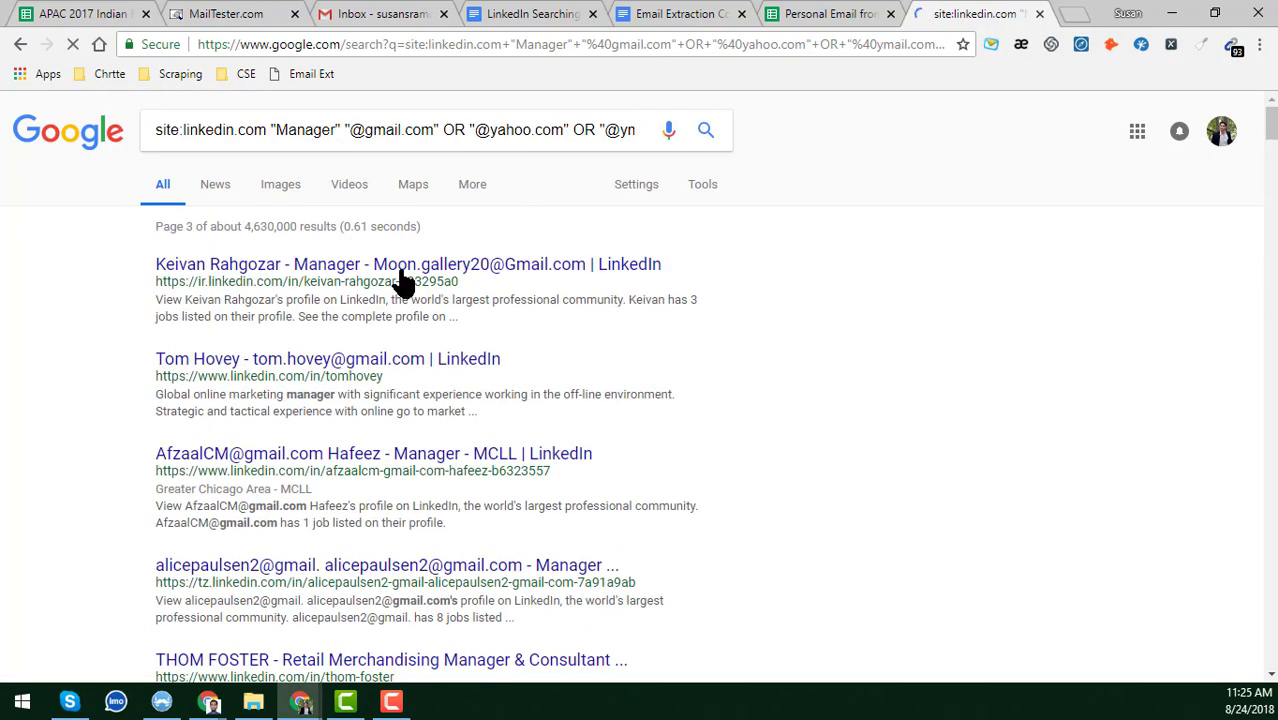
pyautogui.click(318, 73)
pyautogui.click(118, 167)
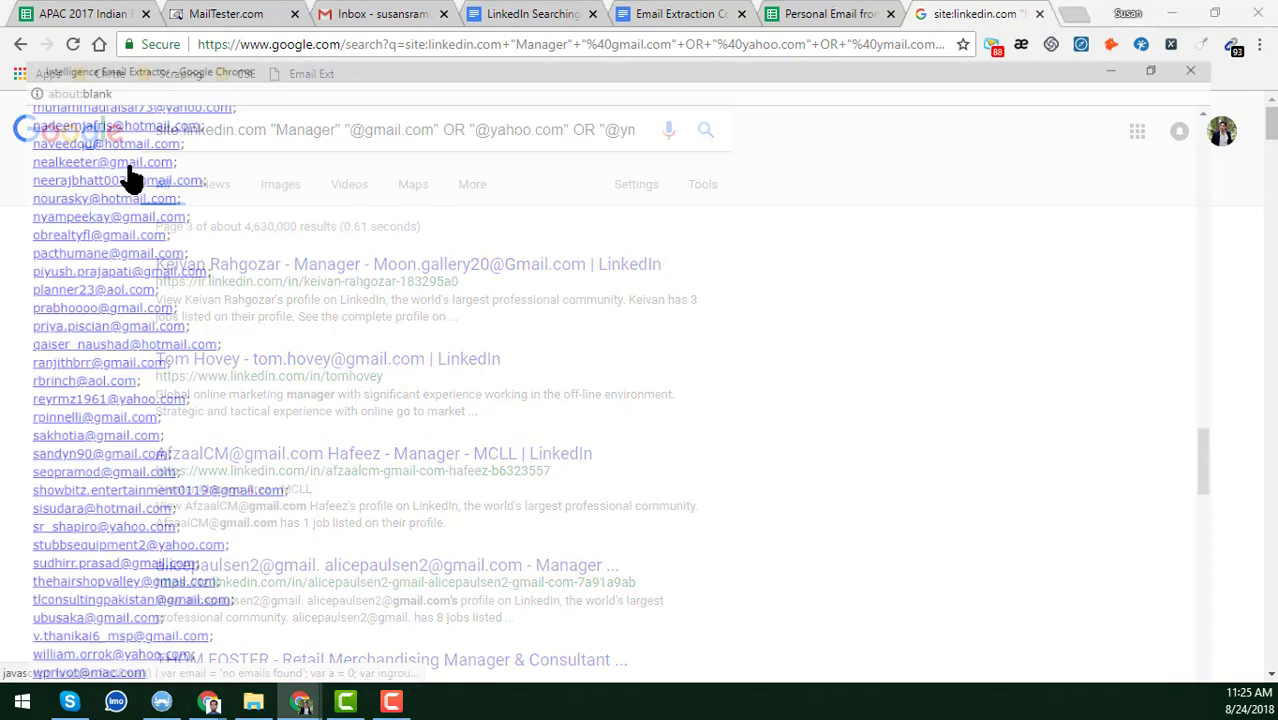
# Examine the Intelligence Email Extractor list, including where each results page's batch of addresses starts and ends.
pyautogui.scroll(-15, 639, 393)
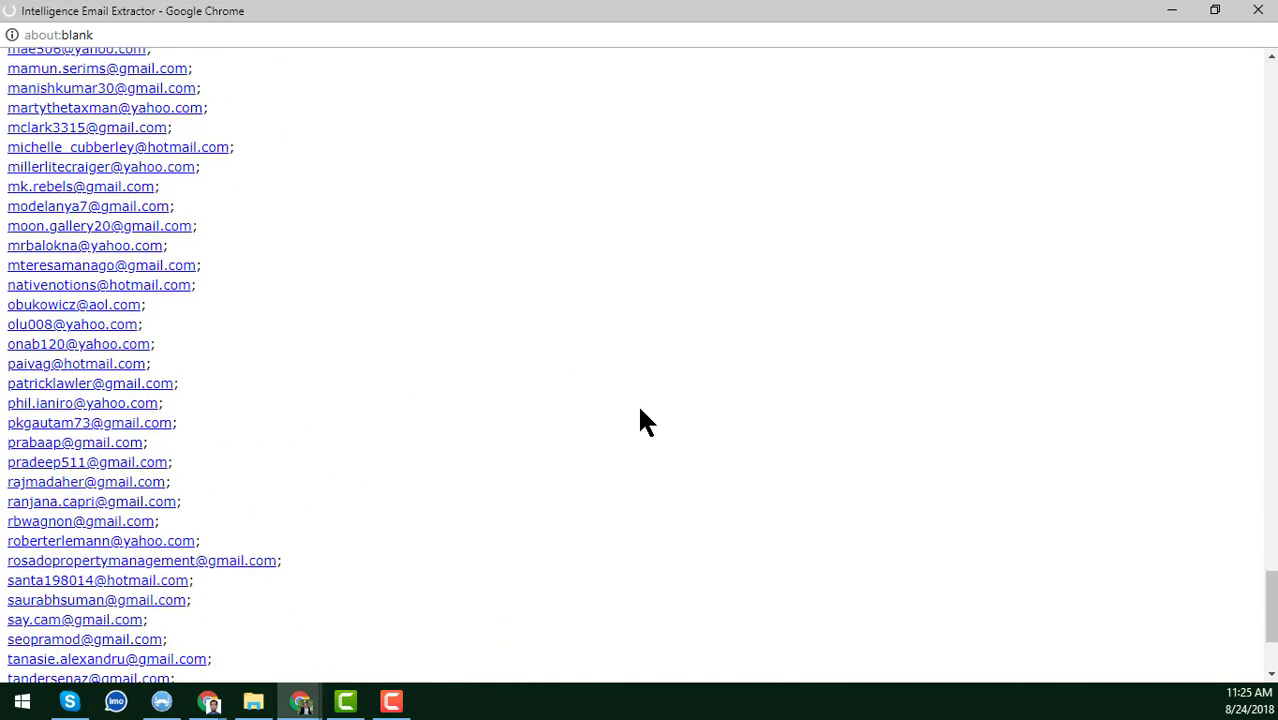
pyautogui.scroll(-3, 640, 410)
pyautogui.scroll(10, 286, 460)
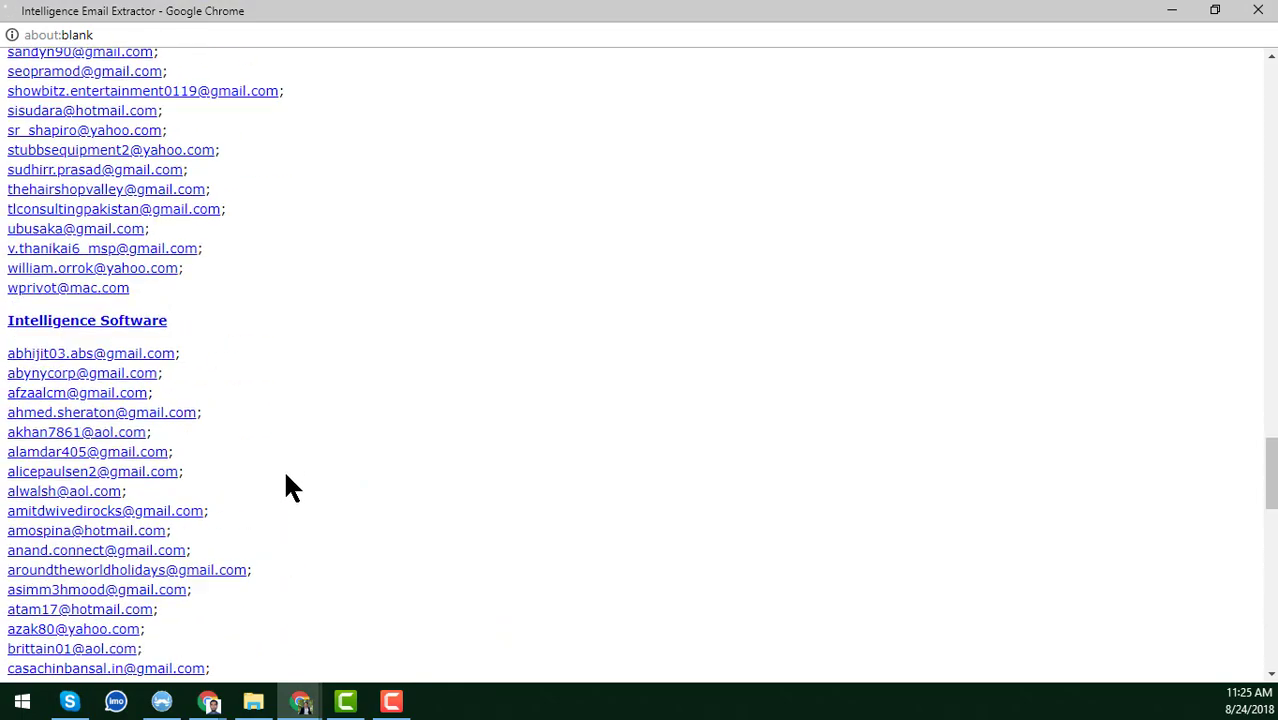
pyautogui.scroll(10, 128, 463)
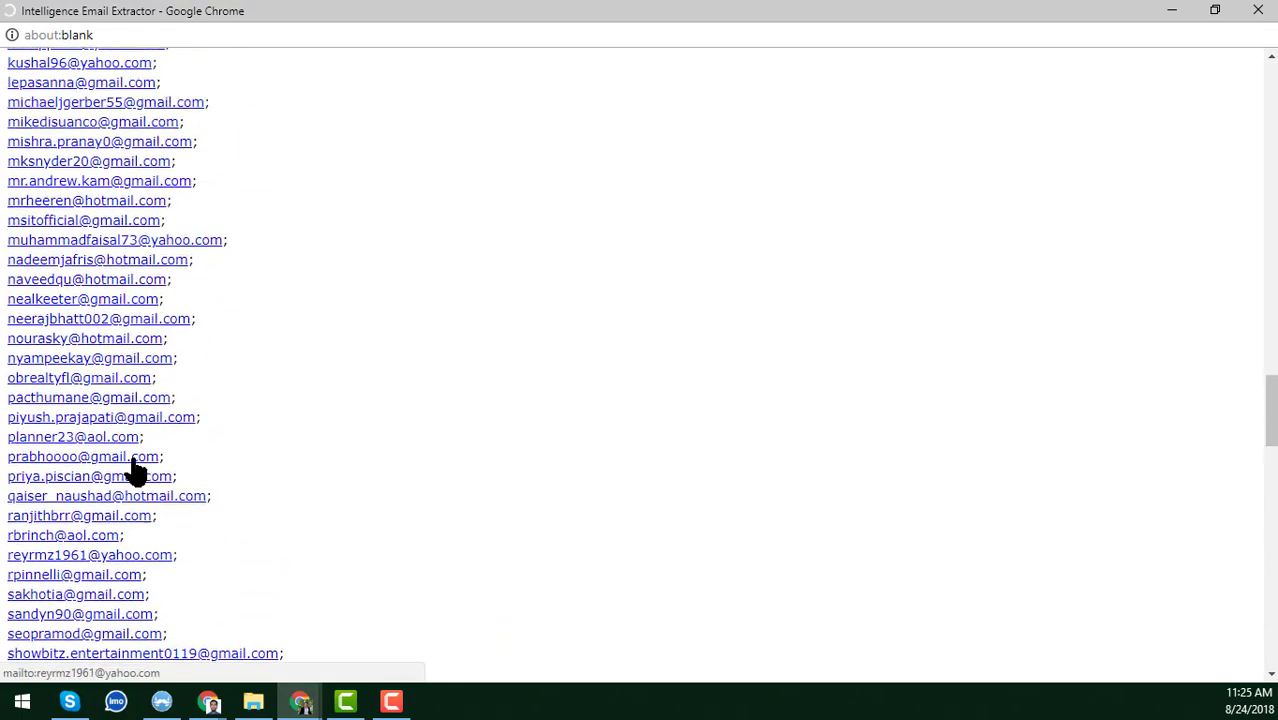
pyautogui.scroll(10, 133, 470)
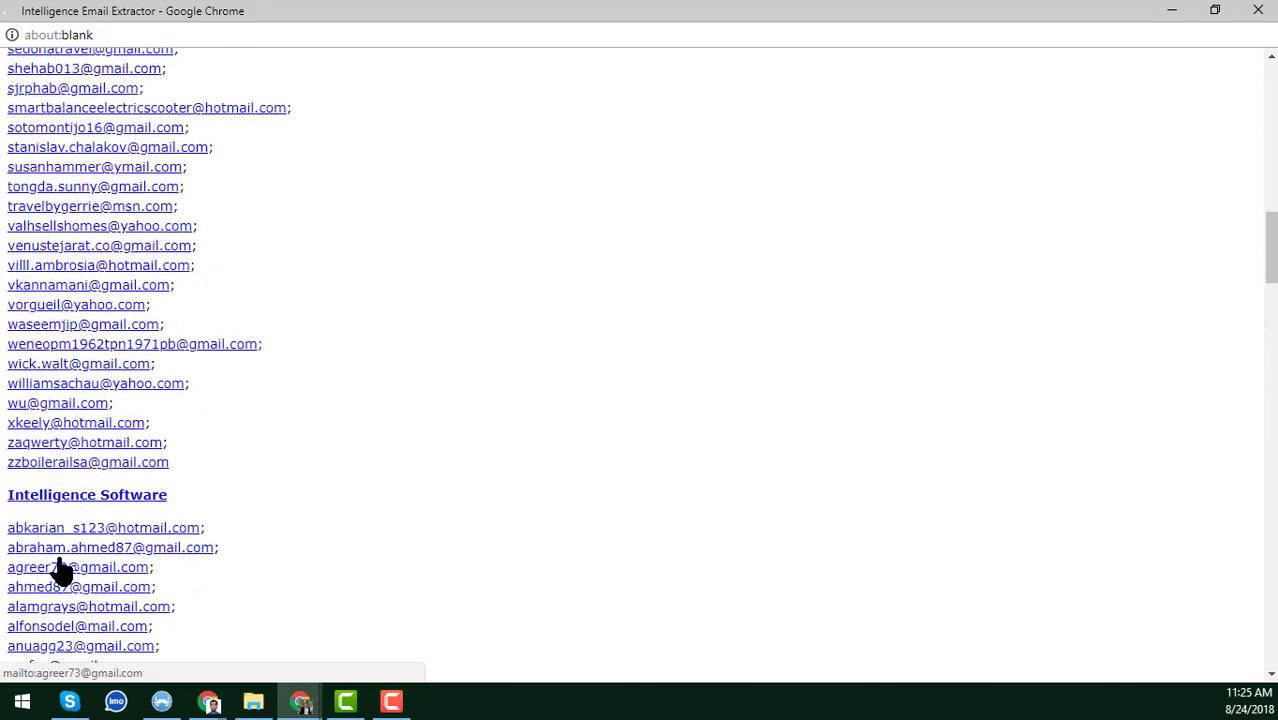
pyautogui.scroll(20, 142, 360)
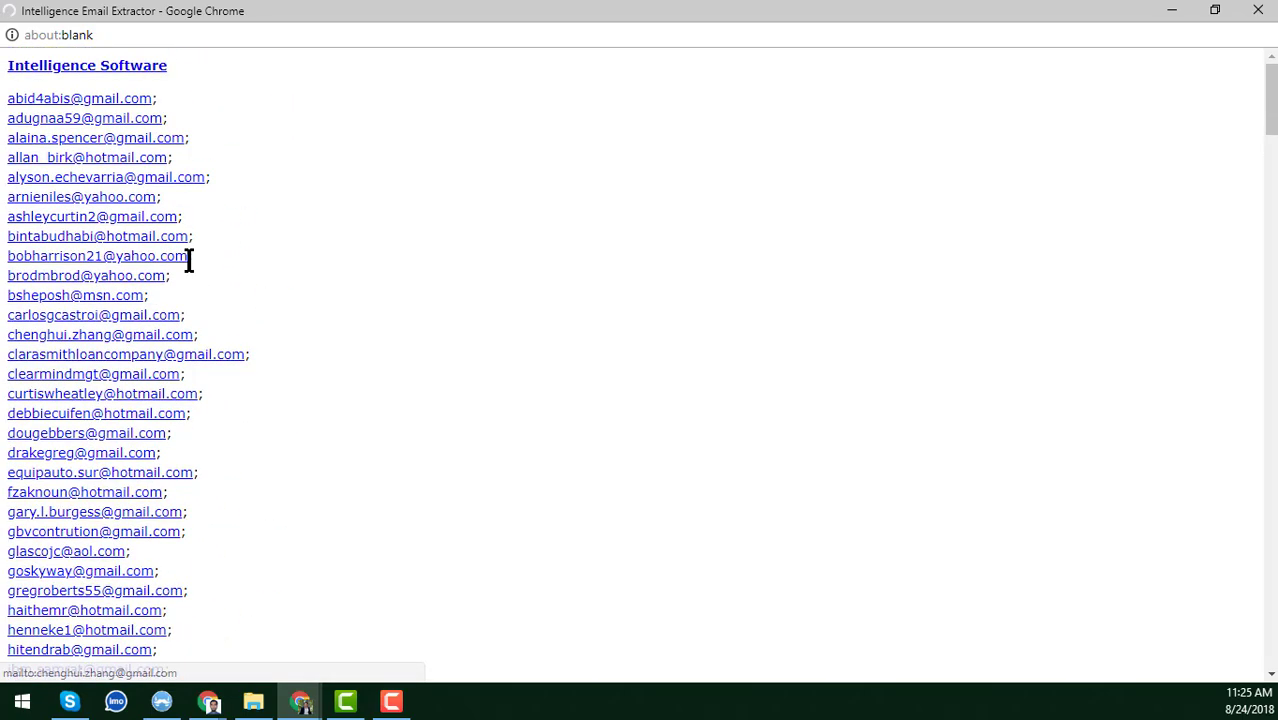
pyautogui.scroll(-15, 750, 408)
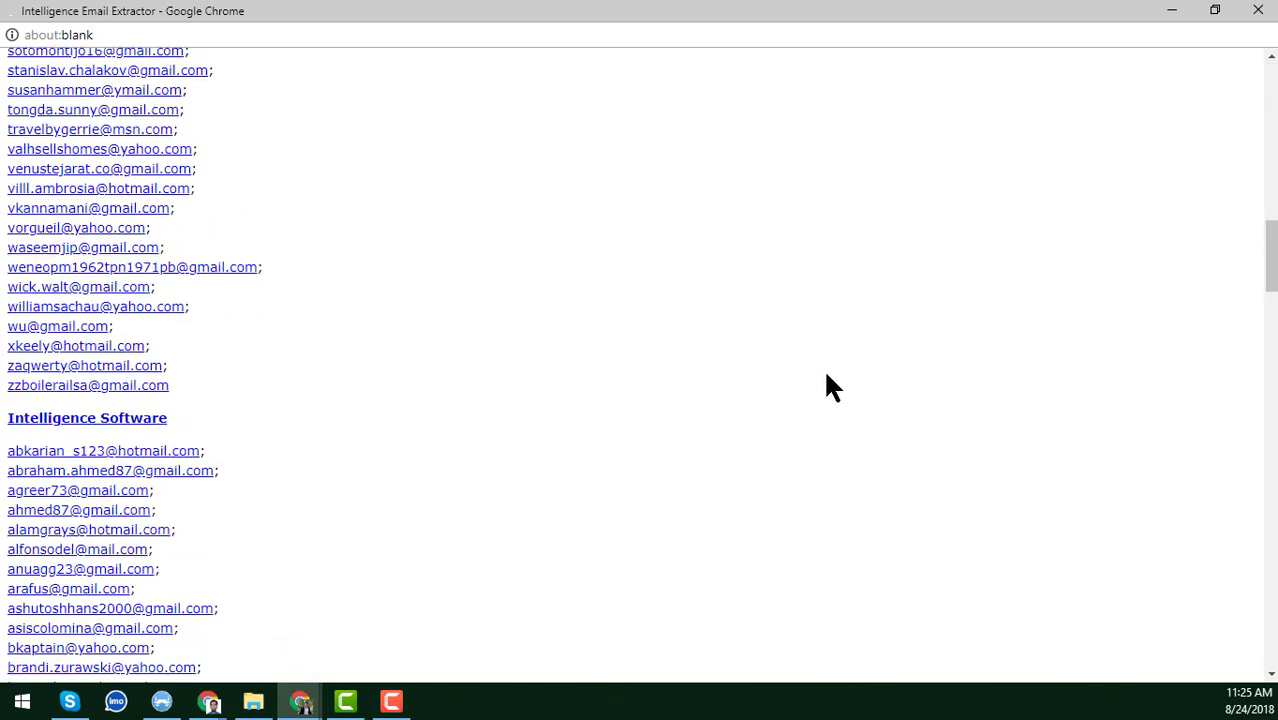
# Copy the complete email list of all scraped pages from the extractor window and close that window.
pyautogui.hotkey('ctrl', 'a')
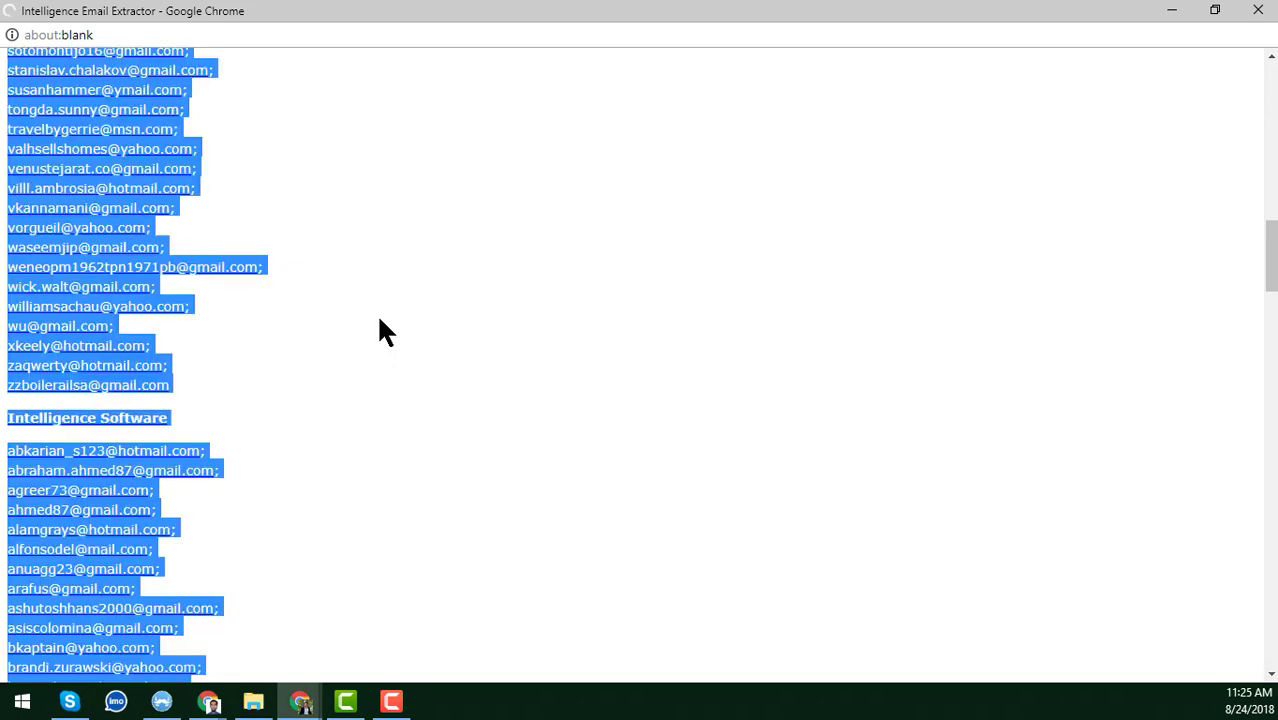
pyautogui.scroll(-10, 160, 334)
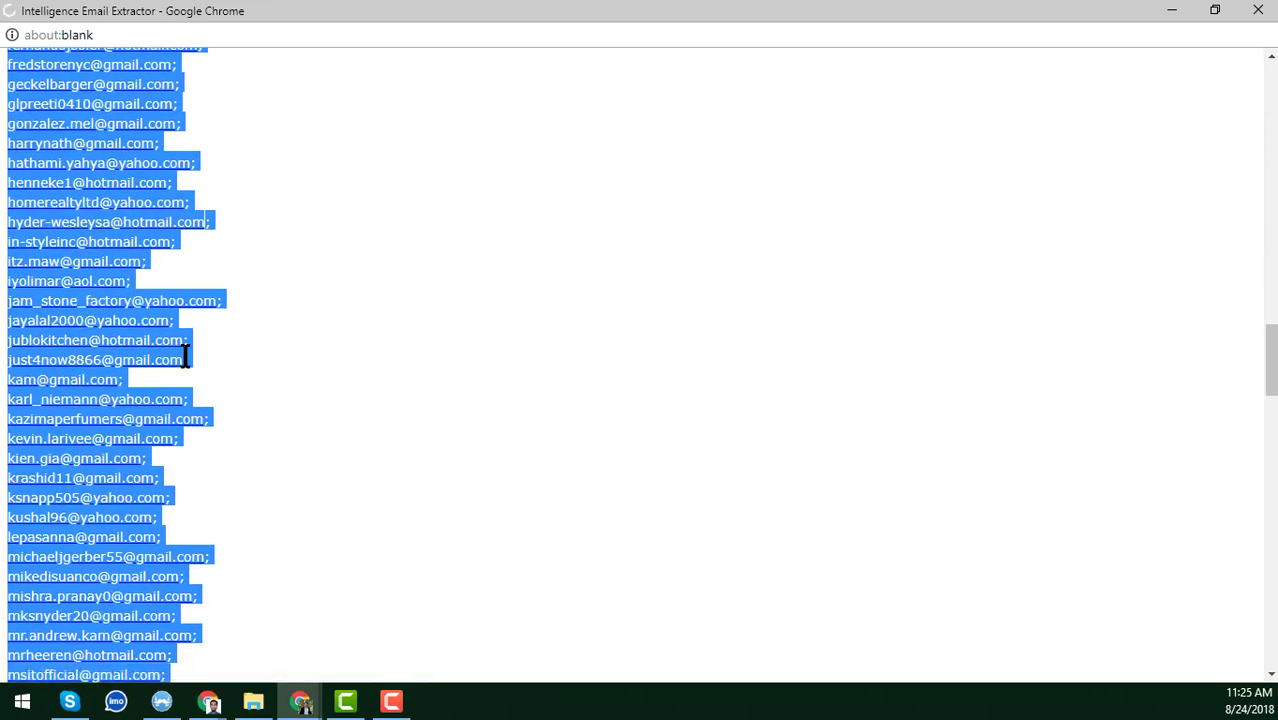
pyautogui.click(1258, 10)
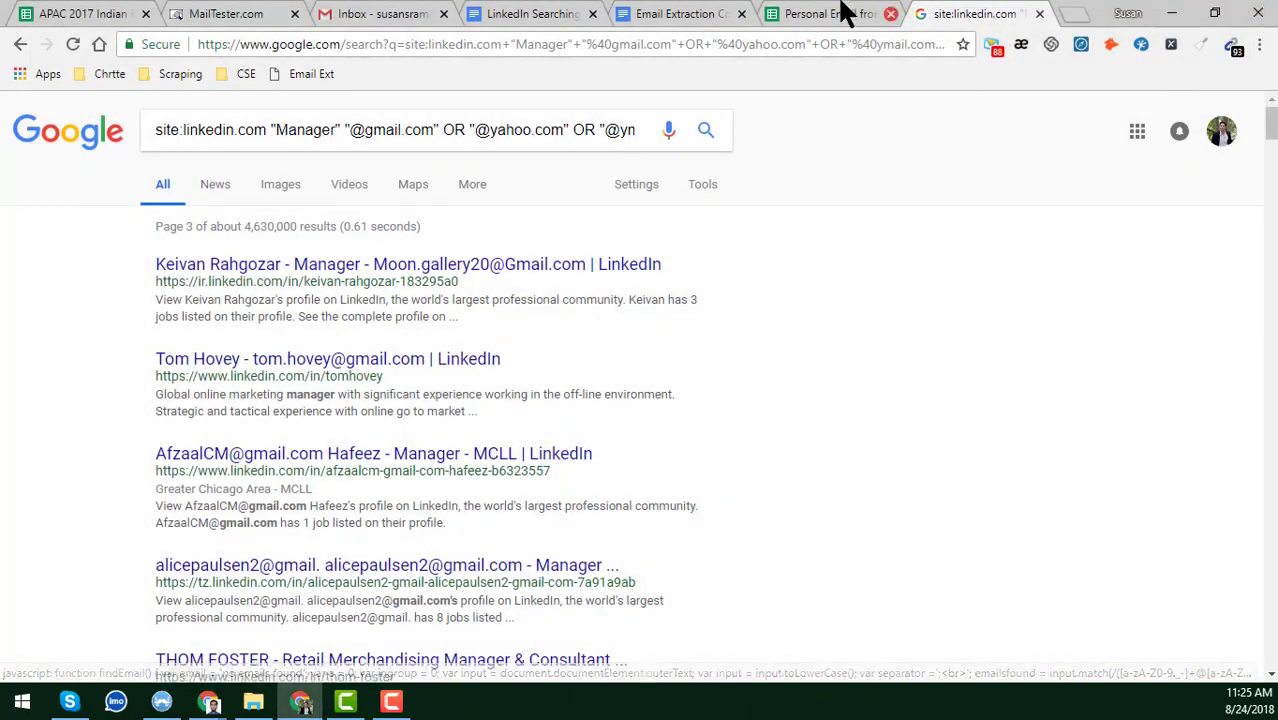
# Switch to the "Personal Email from Linkedin" spreadsheet and paste the copied email list into column F starting at cell F4.
pyautogui.click(843, 14)
pyautogui.scroll(10, 913, 340)
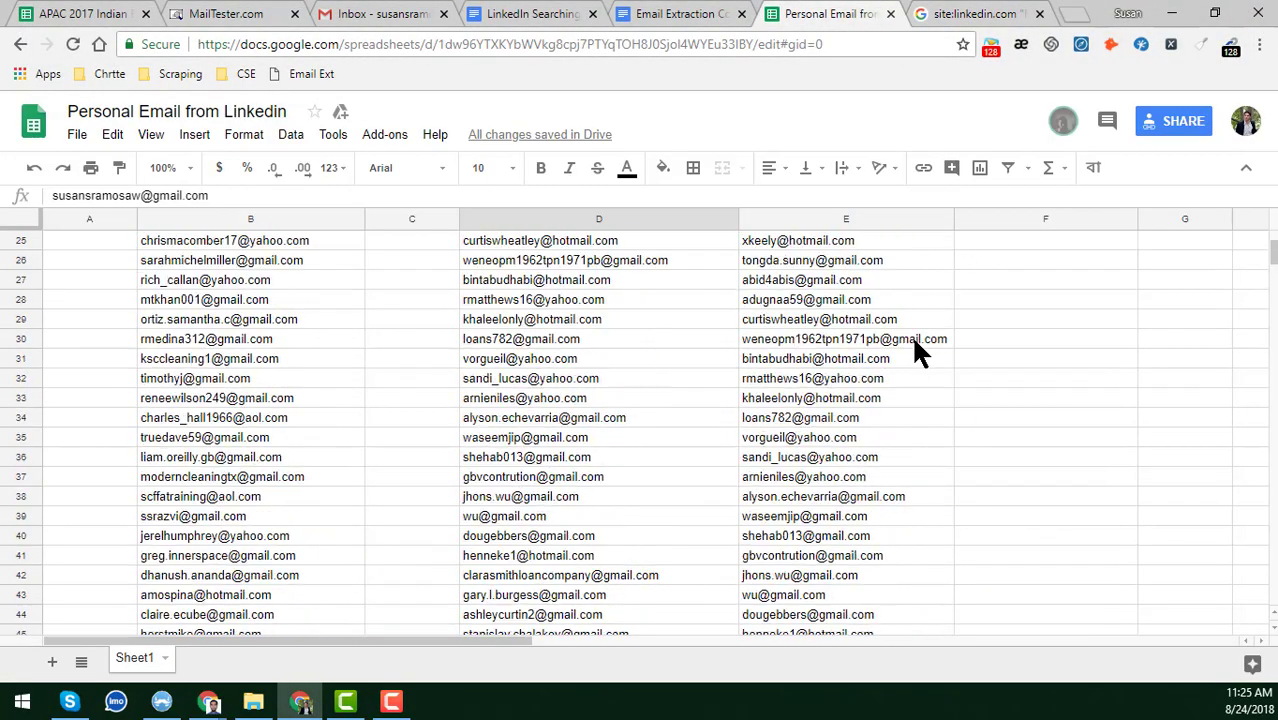
pyautogui.scroll(8, 913, 350)
pyautogui.click(1022, 300)
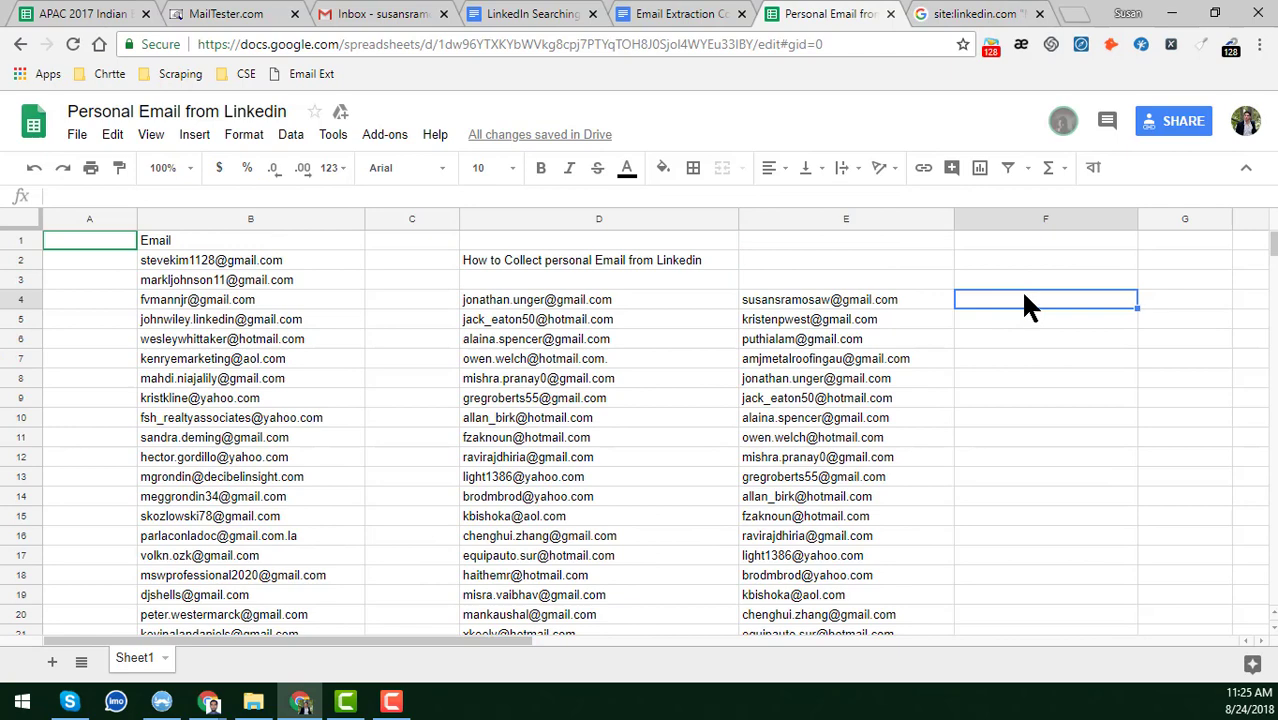
pyautogui.hotkey('ctrl', 'v')
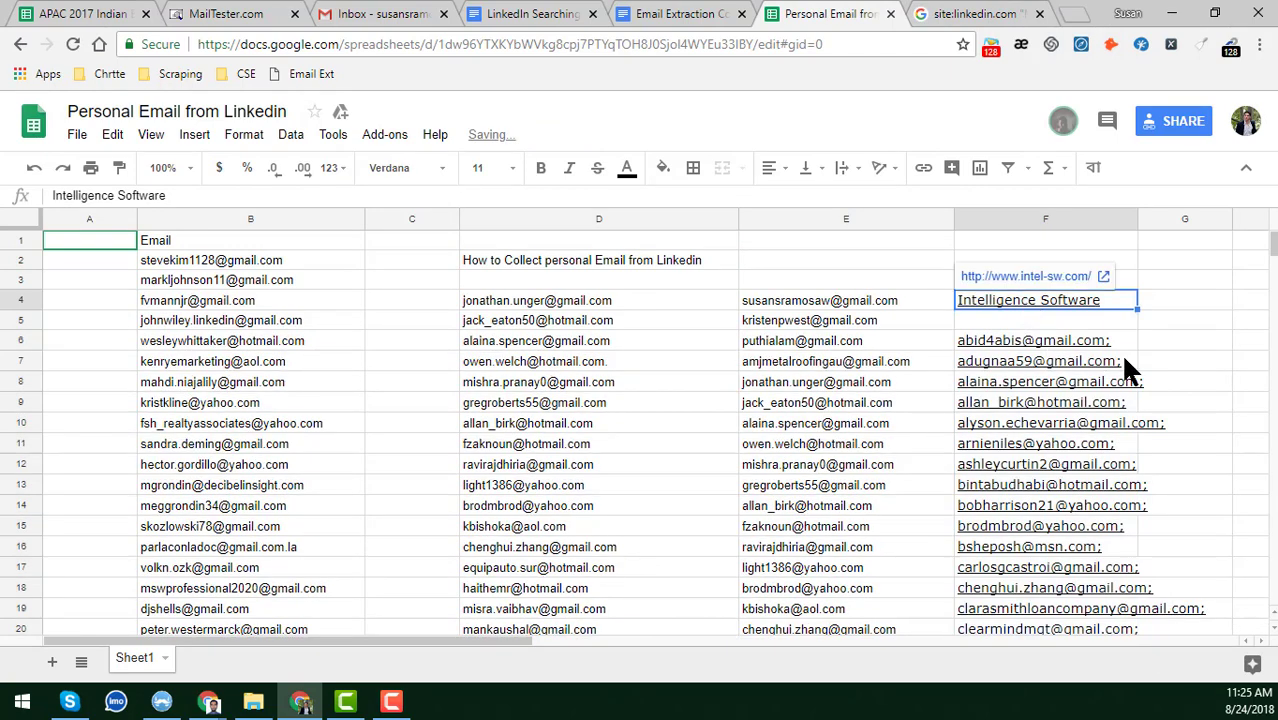
pyautogui.click(1118, 343)
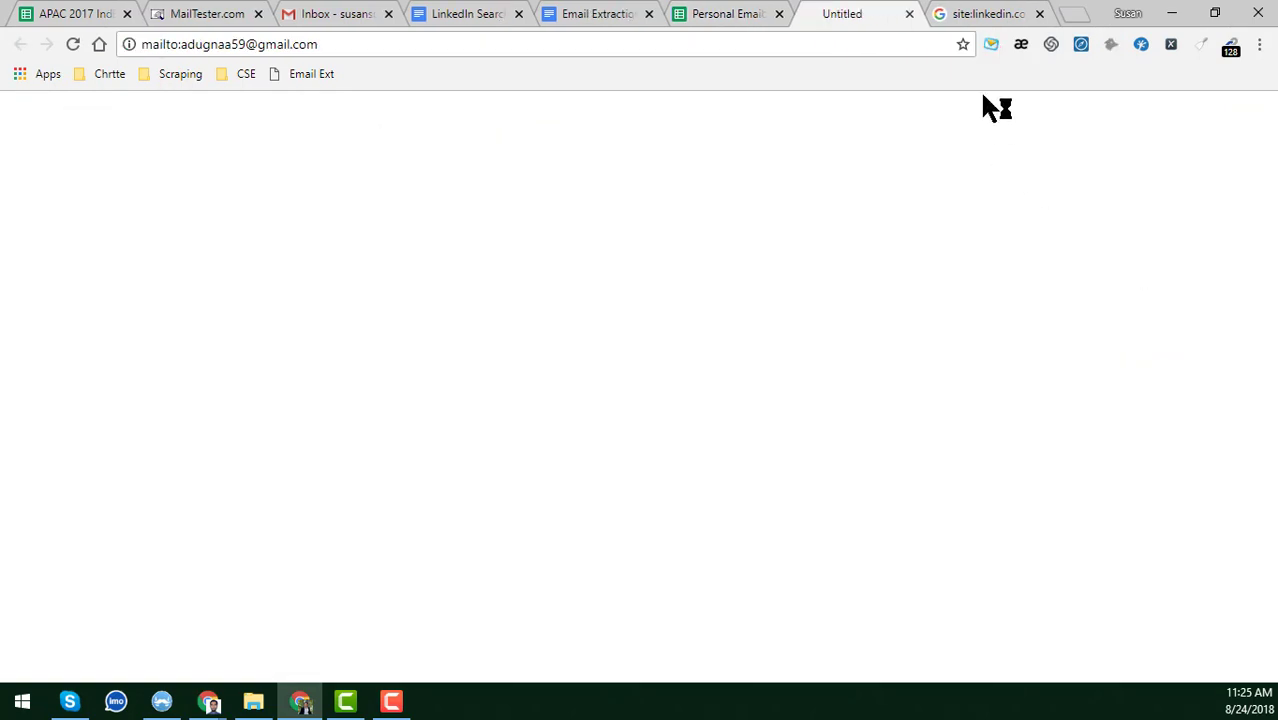
pyautogui.click(909, 14)
# Fit the width of column F to the pasted email addresses.
pyautogui.click(1150, 295)
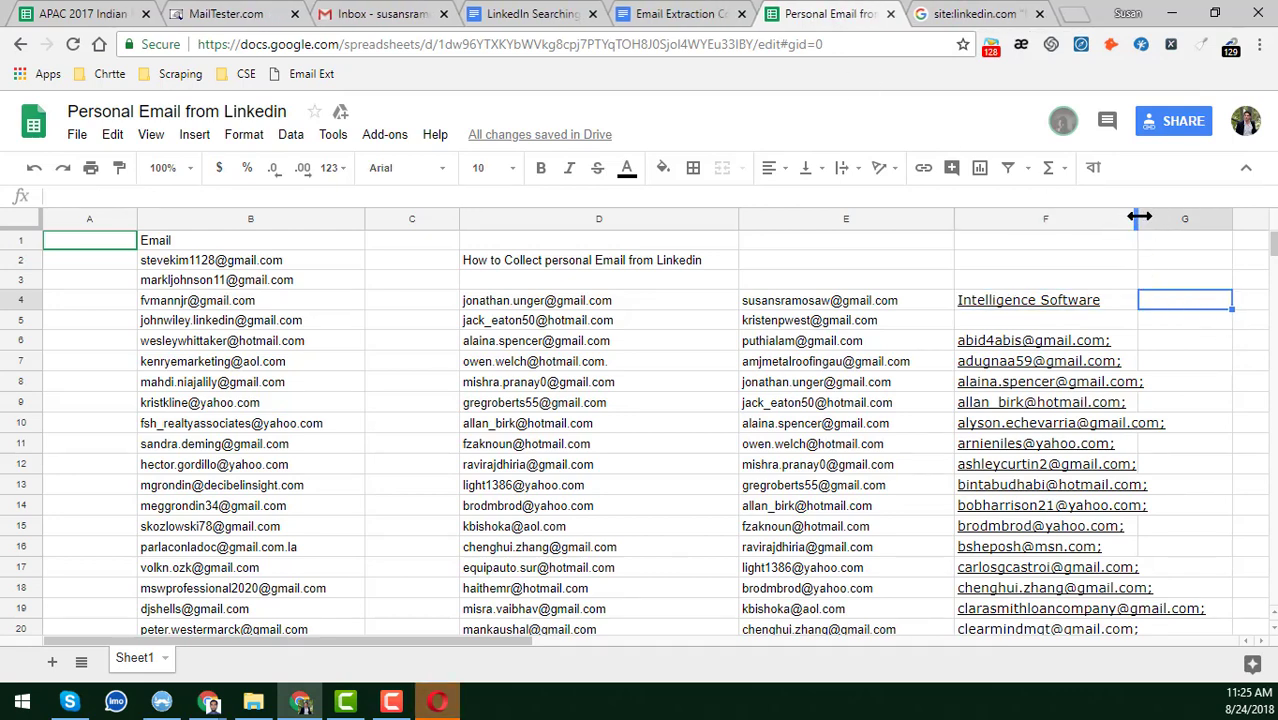
pyautogui.doubleClick(1136, 216)
pyautogui.click(1137, 296)
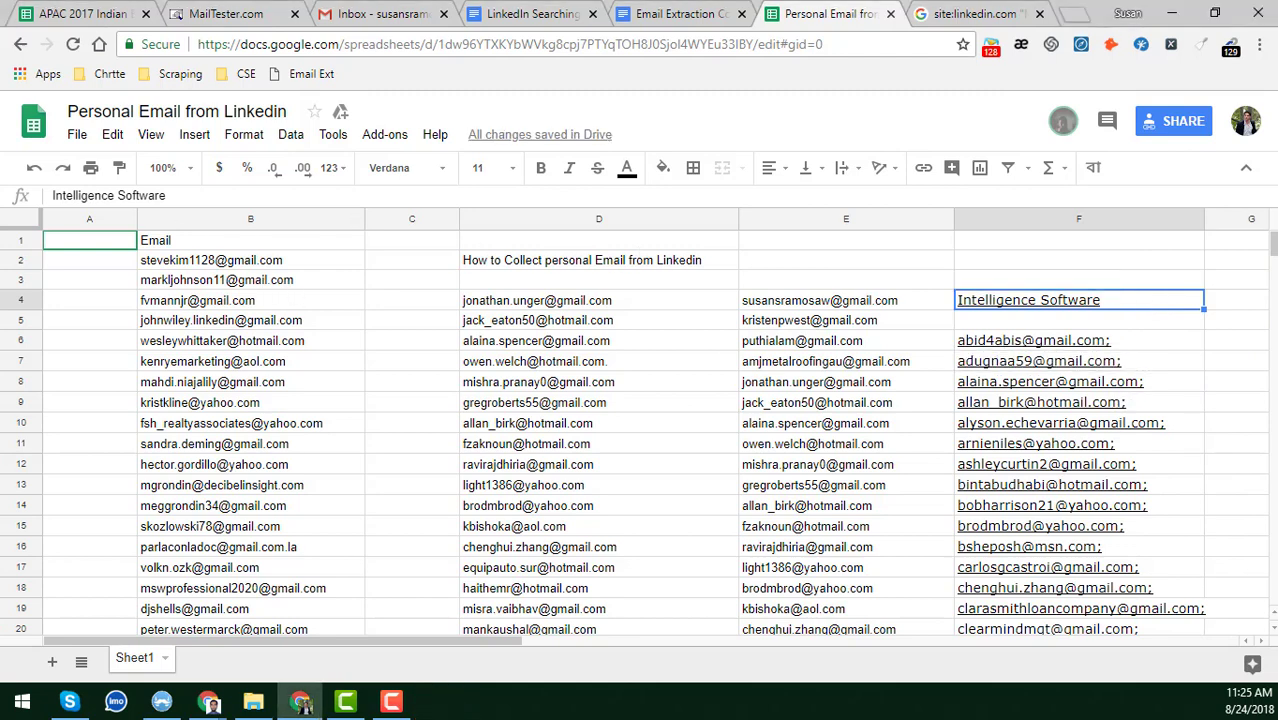
# Examine the pasted email list in column F down to its last row, comparing it with the list in column D.
pyautogui.click(1138, 341)
pyautogui.scroll(-15, 1145, 352)
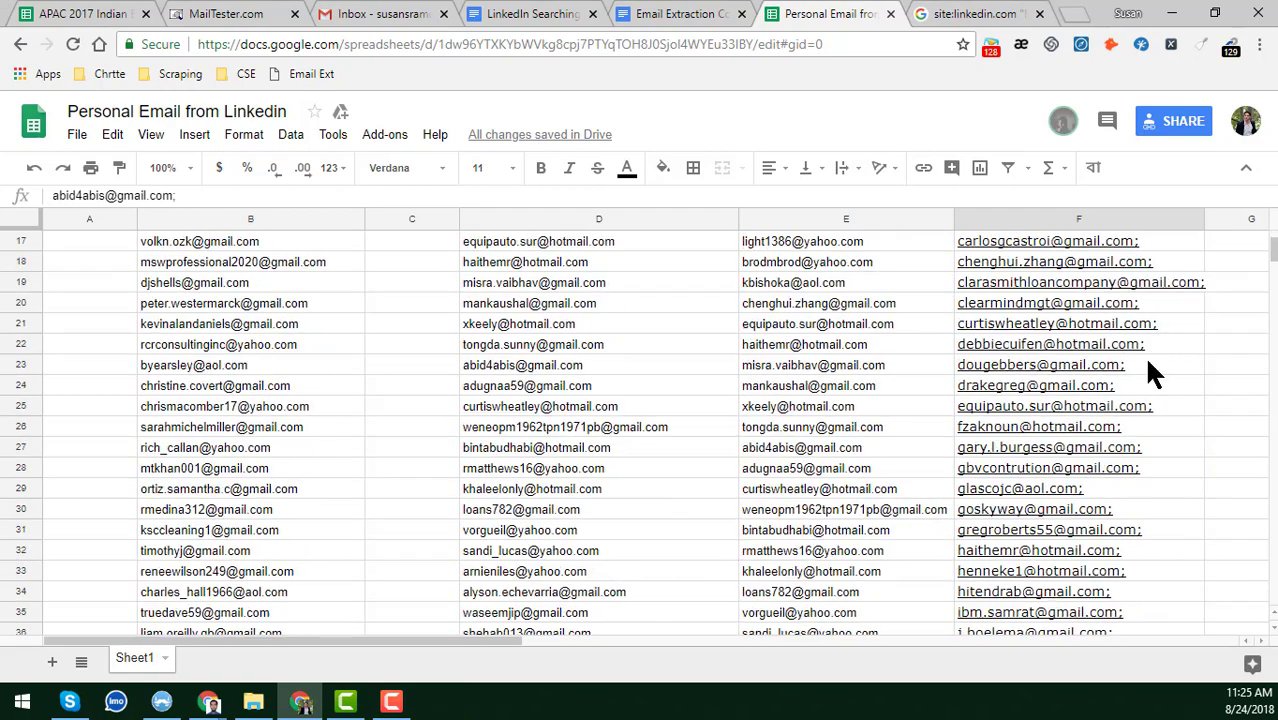
pyautogui.scroll(-7, 1145, 393)
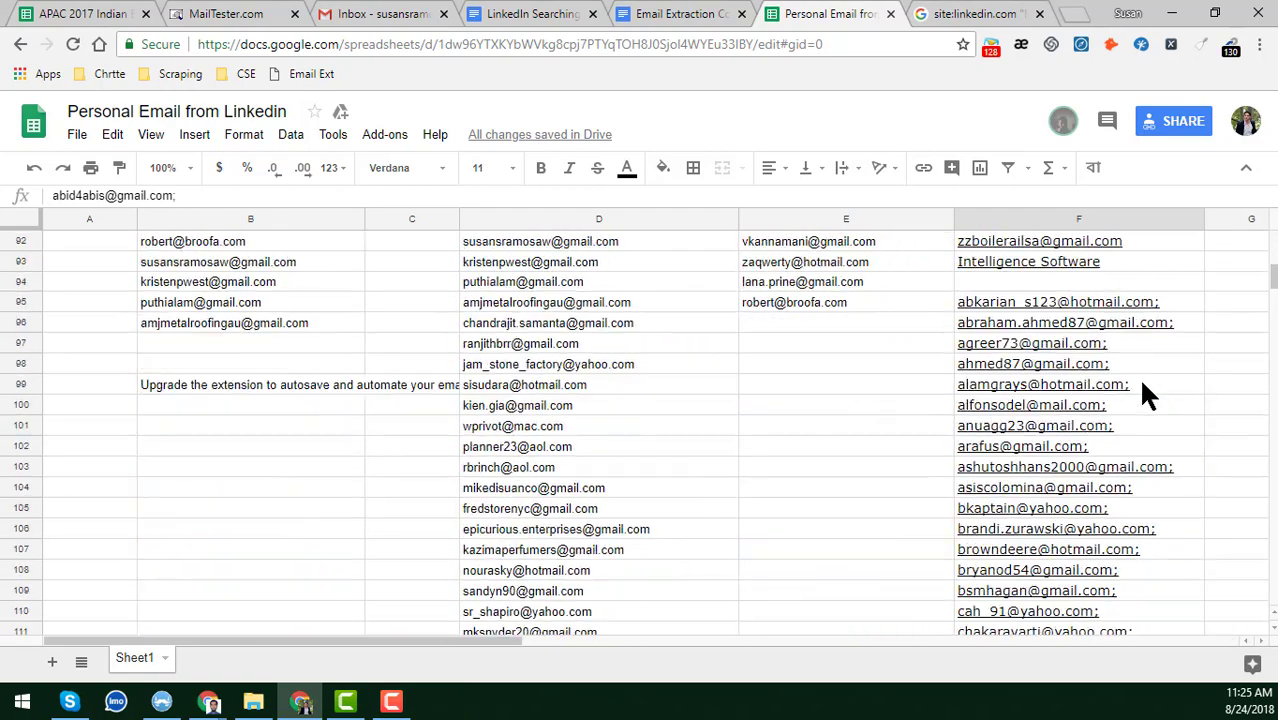
pyautogui.scroll(-10, 1146, 395)
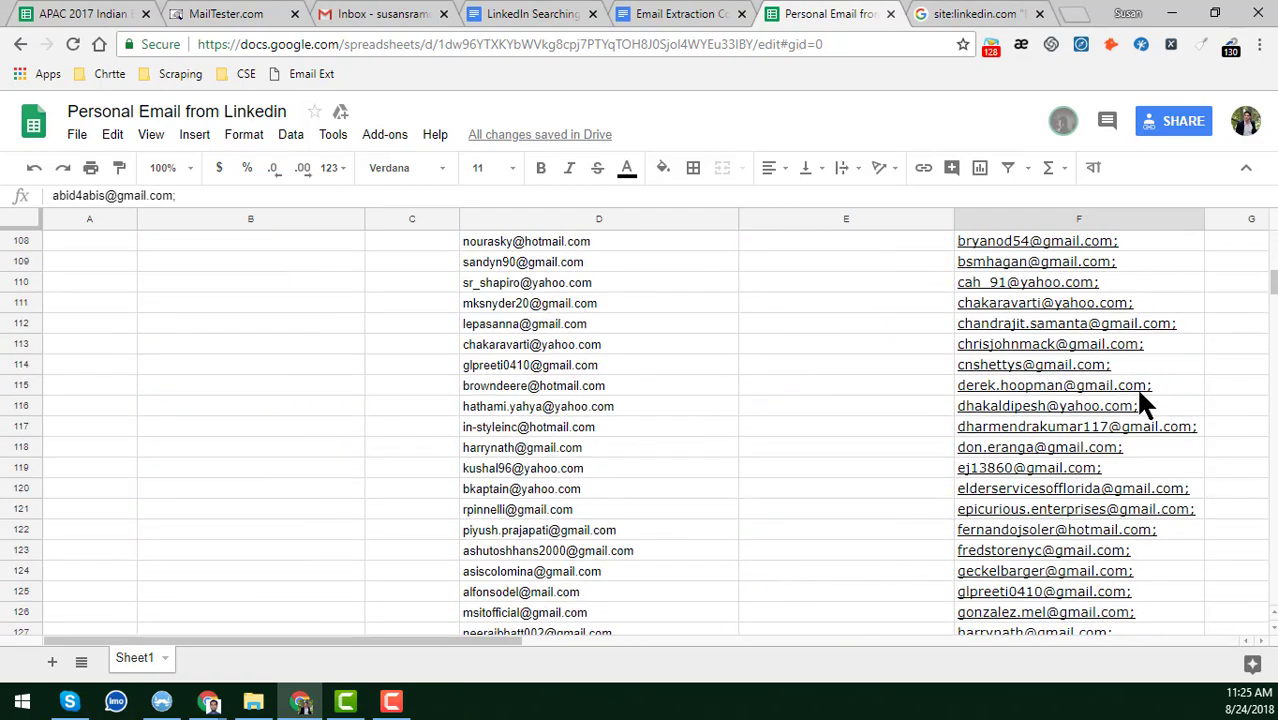
pyautogui.scroll(-20, 1138, 400)
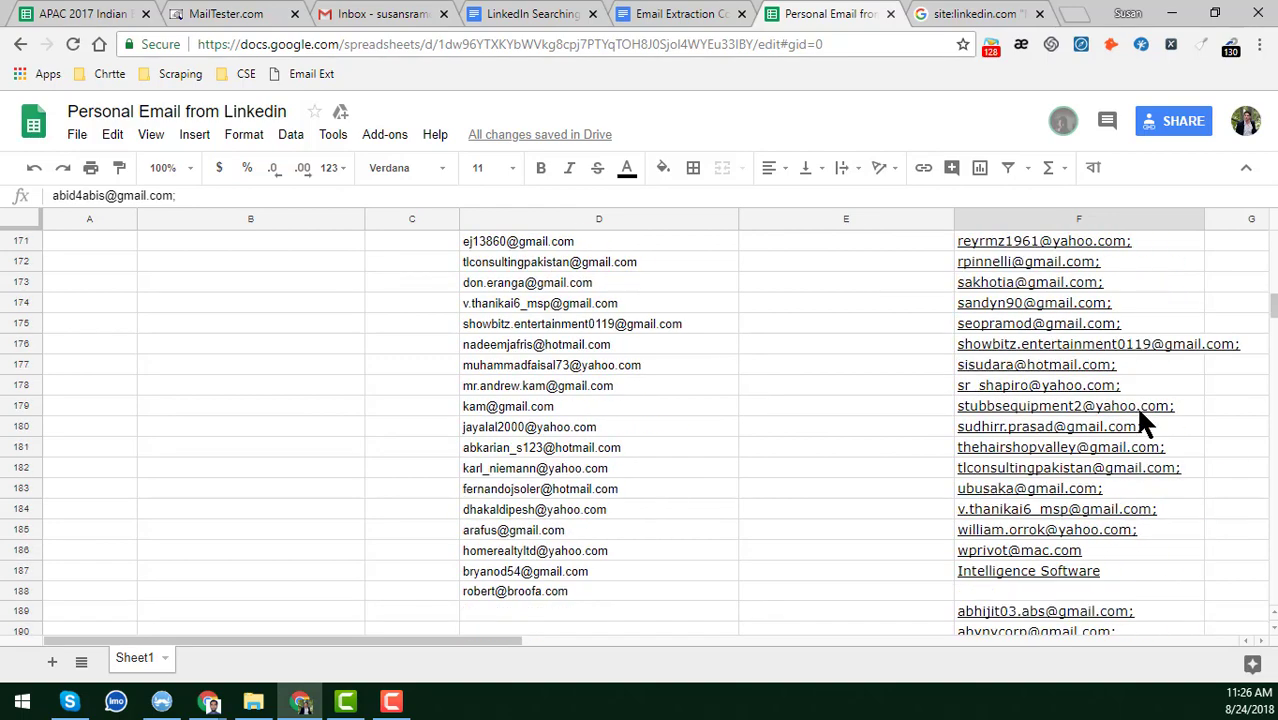
pyautogui.click(1187, 370)
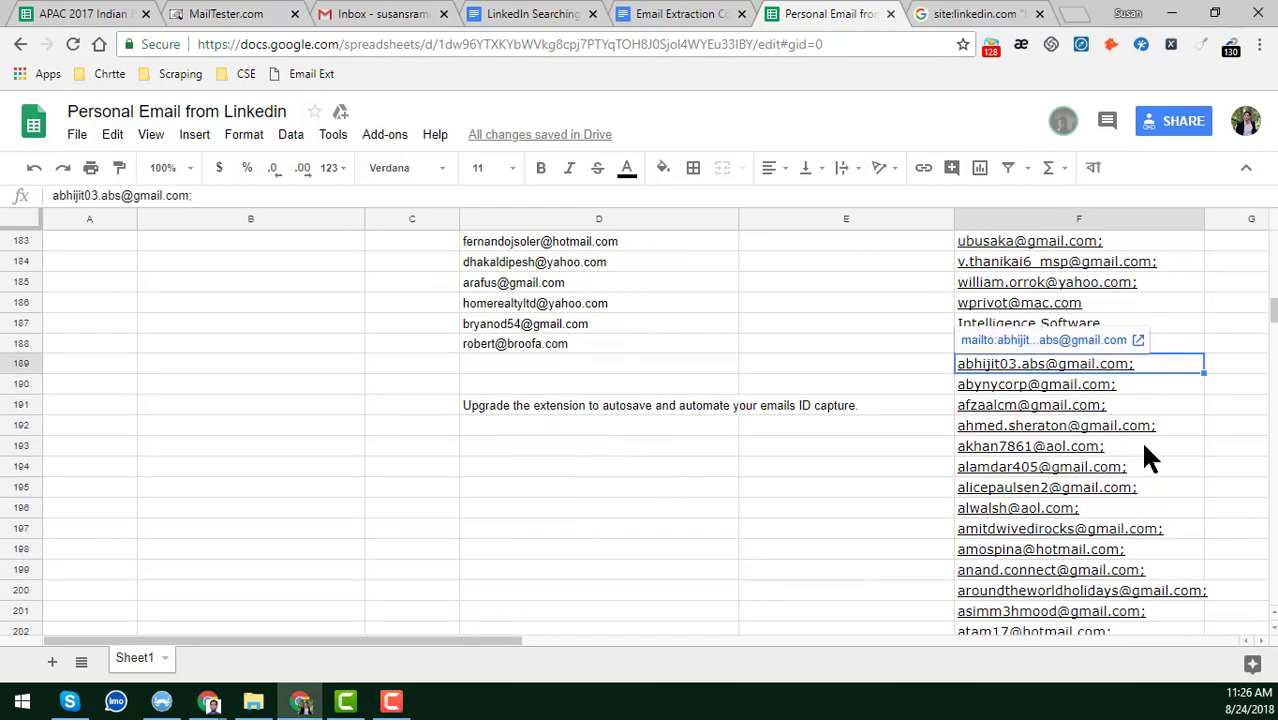
pyautogui.scroll(-4, 1148, 458)
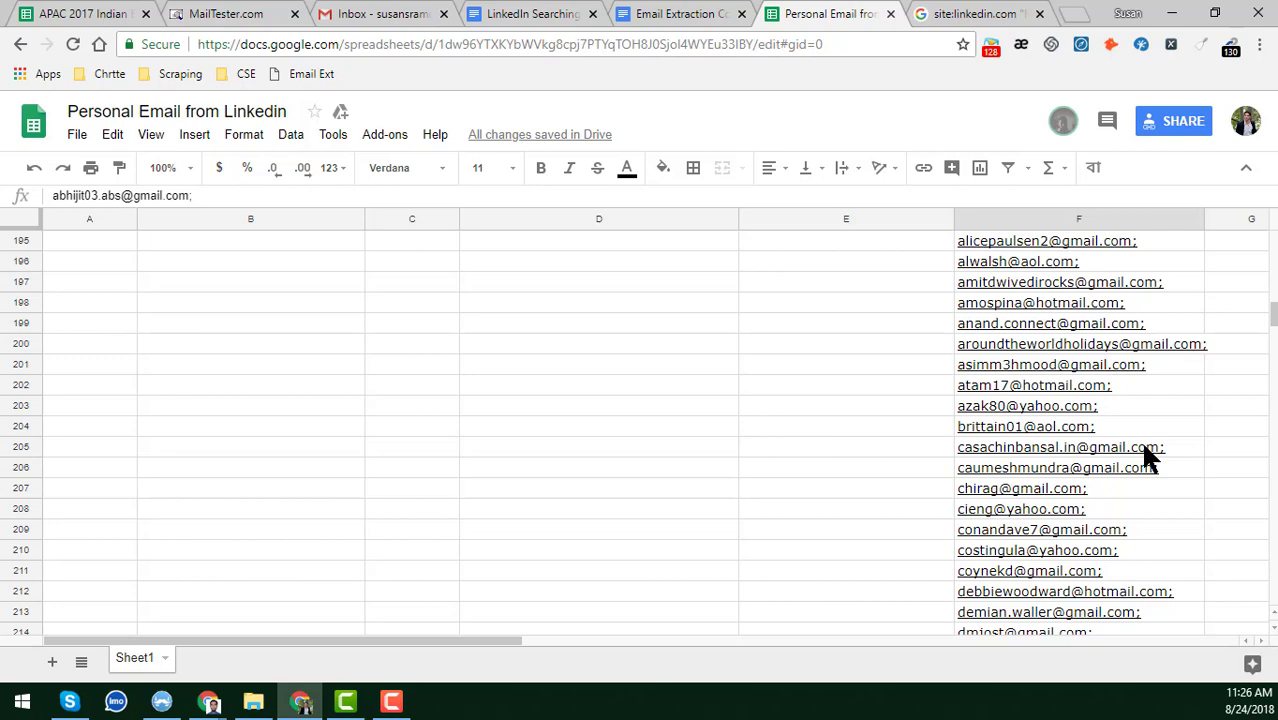
pyautogui.scroll(-5, 1082, 457)
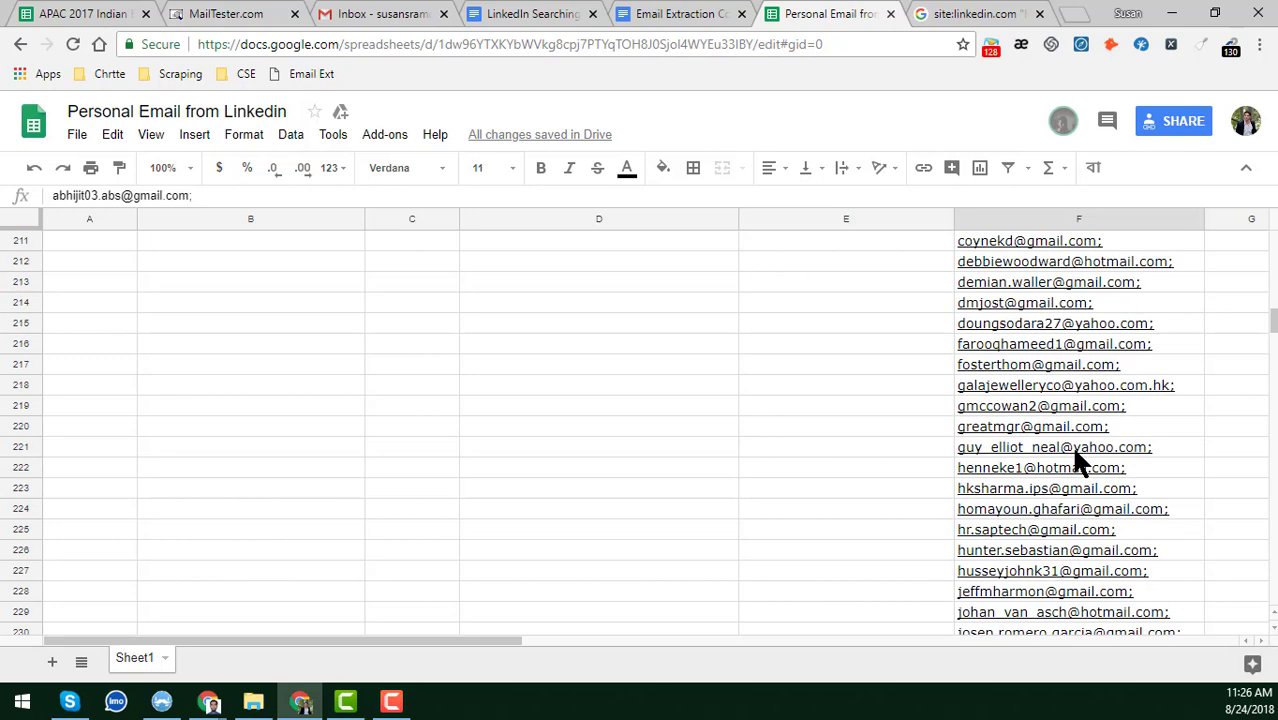
pyautogui.scroll(-4, 1080, 462)
pyautogui.scroll(-14, 1080, 462)
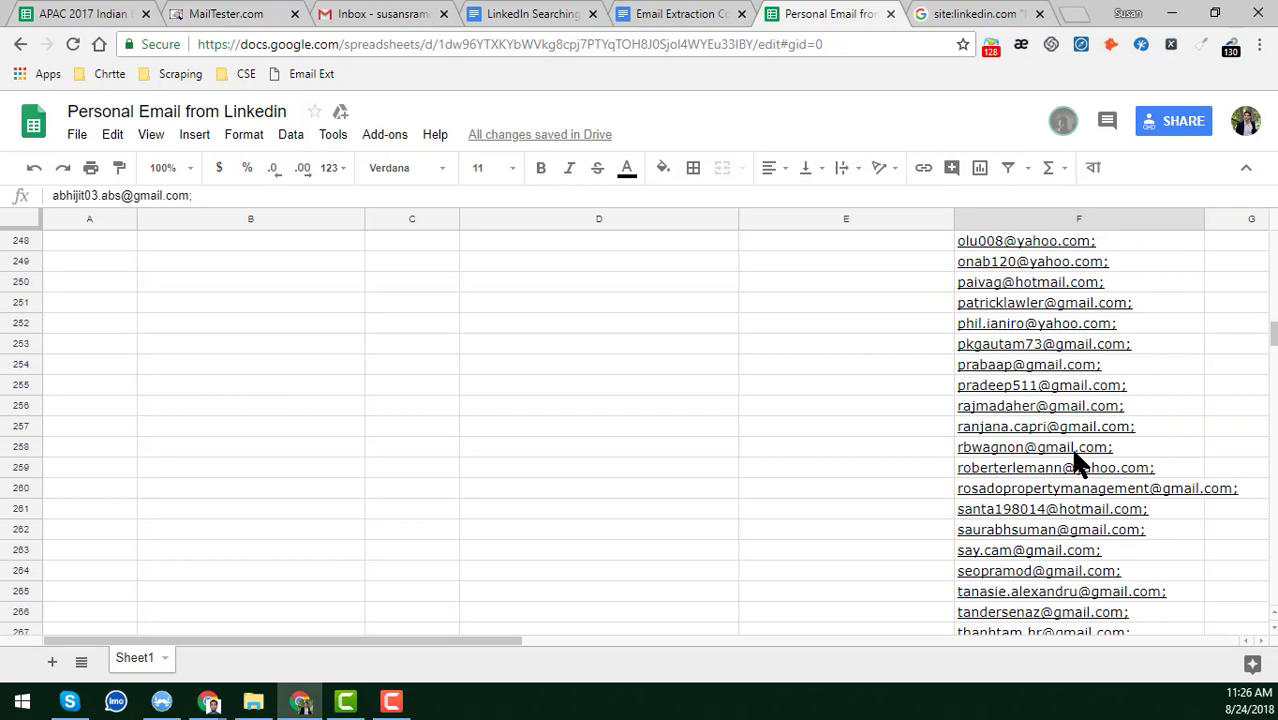
pyautogui.click(1073, 447)
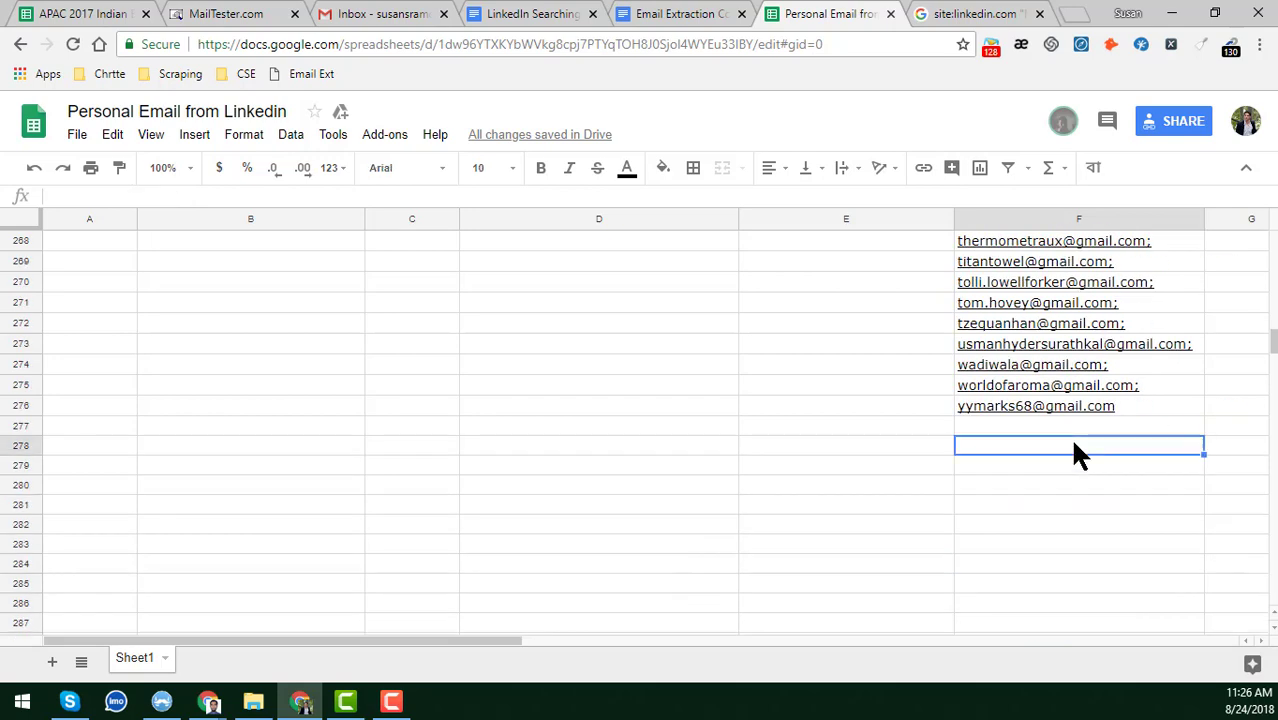